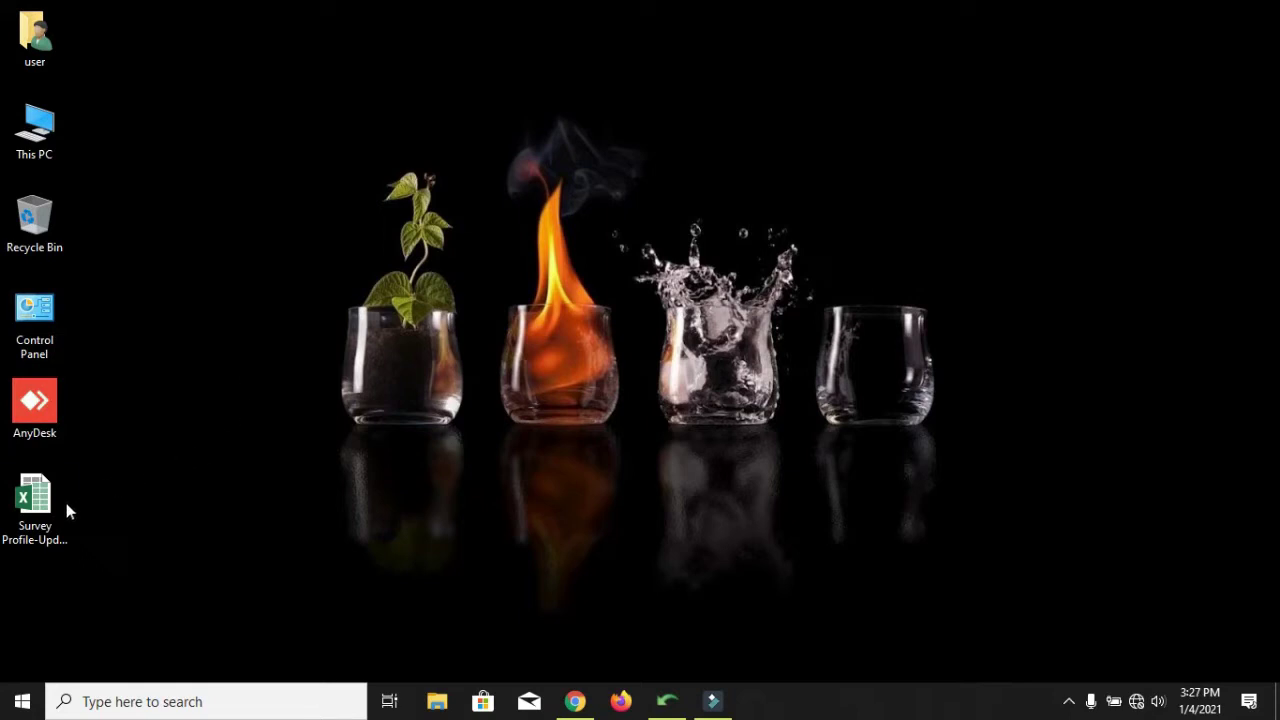
Open the Survey Profile-Update 10-12-20 workbook and, after viewing the SET UP PROFILE sheet, switch to the BLANK PROFILE sheet.
{"action": "double_click", "coordinate": [38, 500]}
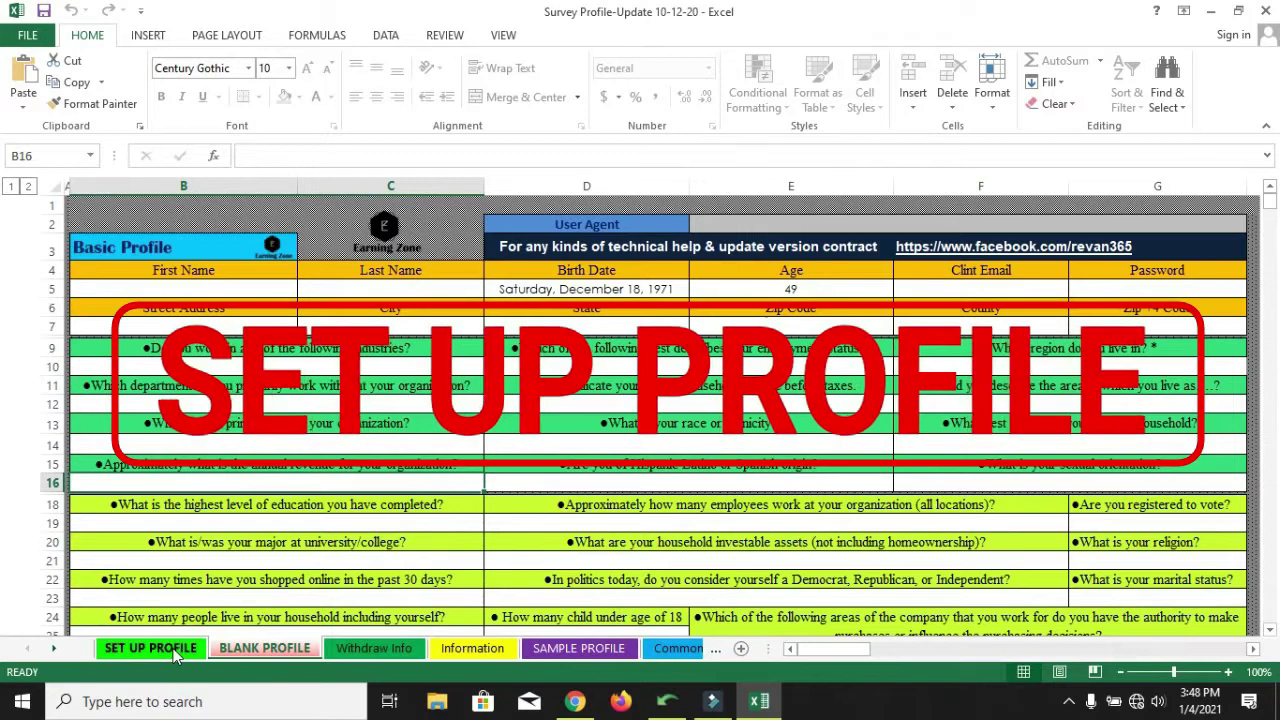
{"action": "left_click", "coordinate": [173, 650]}
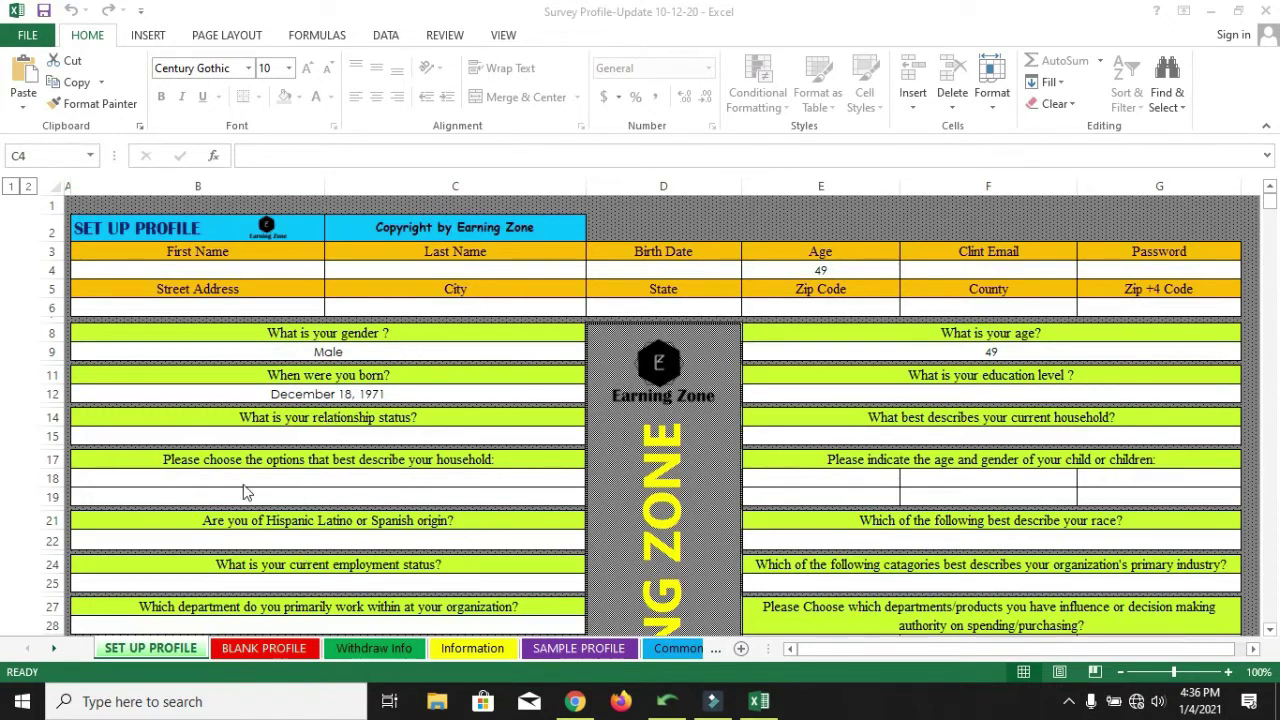
{"action": "left_click", "coordinate": [251, 649]}
{"action": "left_click", "coordinate": [245, 651]}
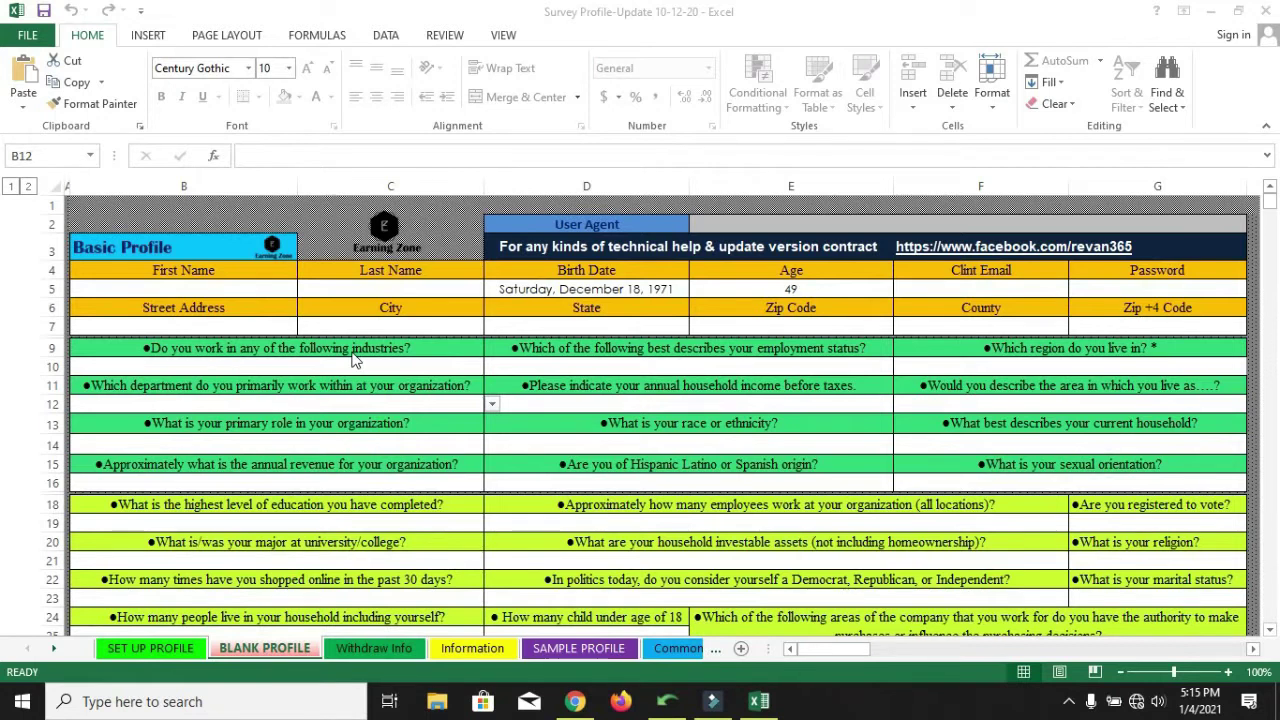
Browse the answers for "Do you work in any of the following industries?" and choose Banking/Financial in B10.
{"action": "left_click", "coordinate": [367, 368]}
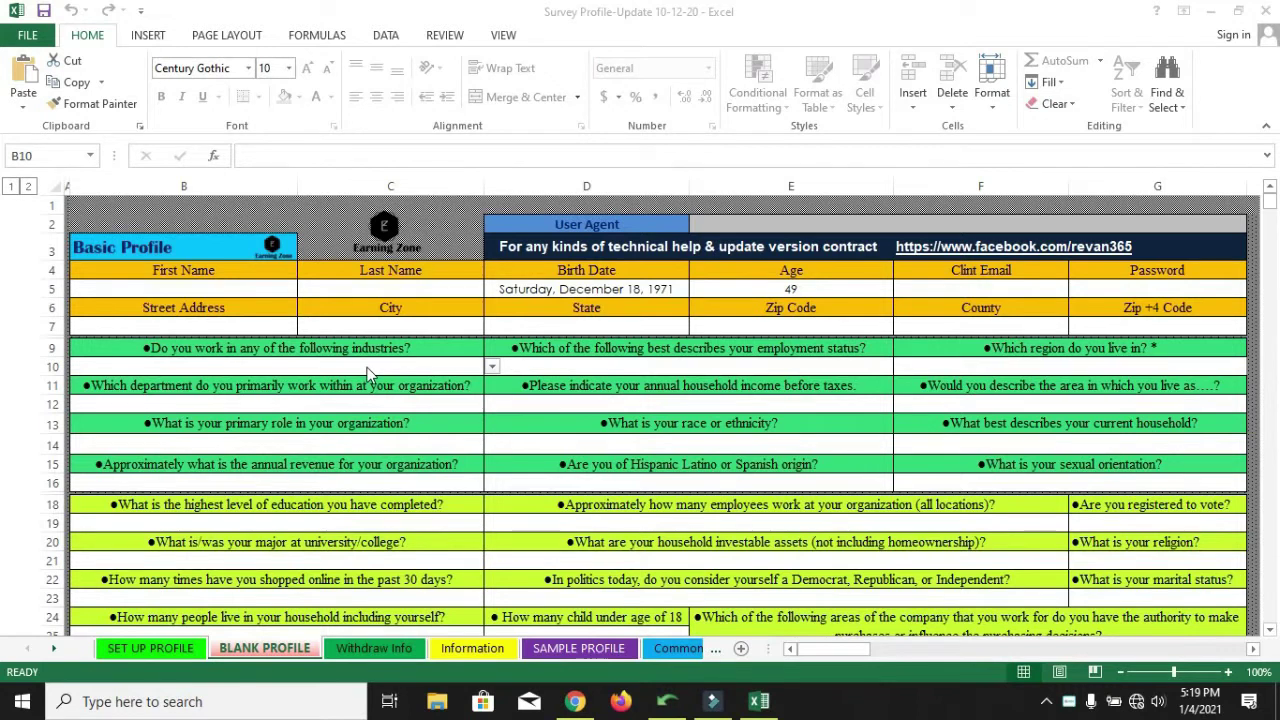
{"action": "left_click", "coordinate": [305, 372]}
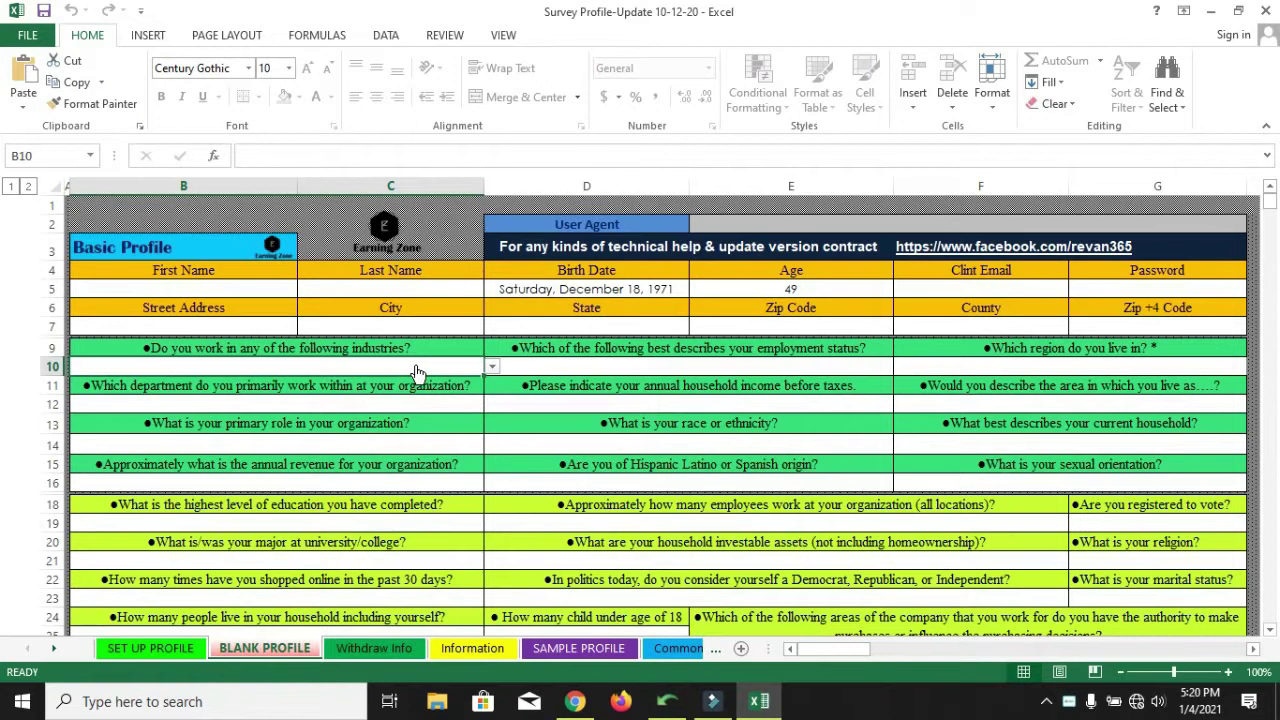
{"action": "key", "text": "alt+Down"}
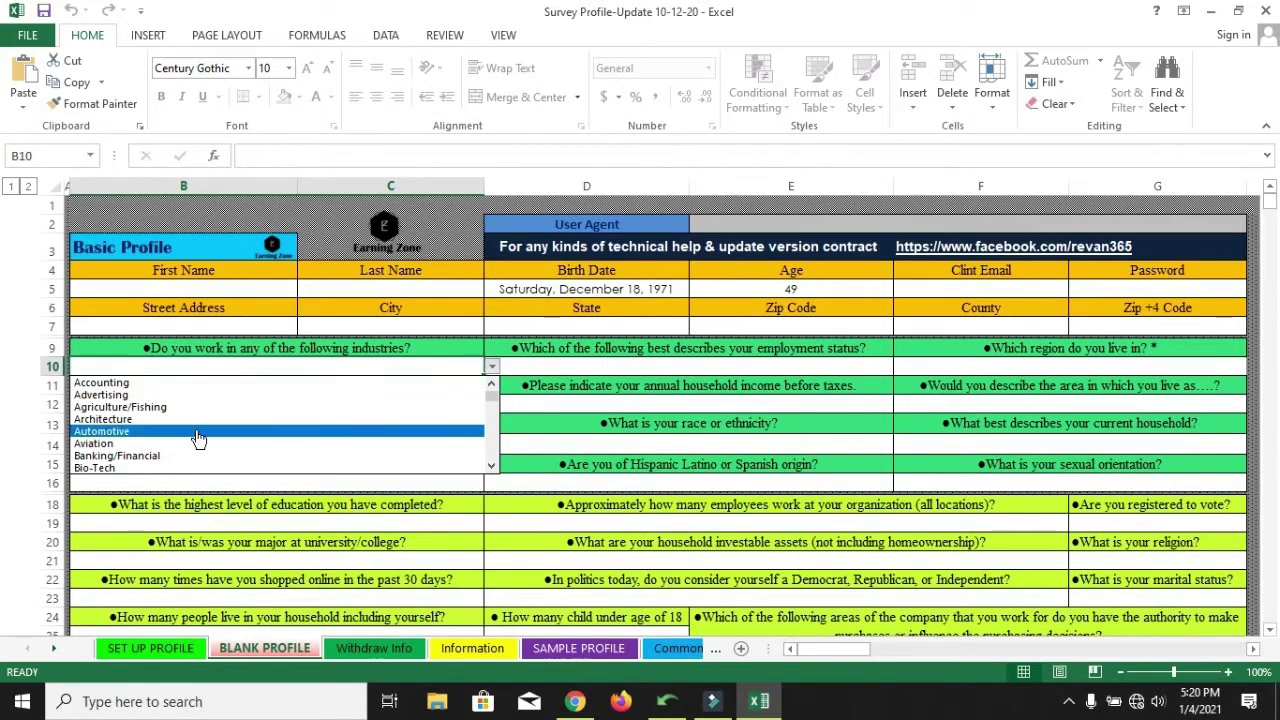
{"action": "scroll", "coordinate": [197, 437], "scroll_direction": "down", "scroll_amount": 5}
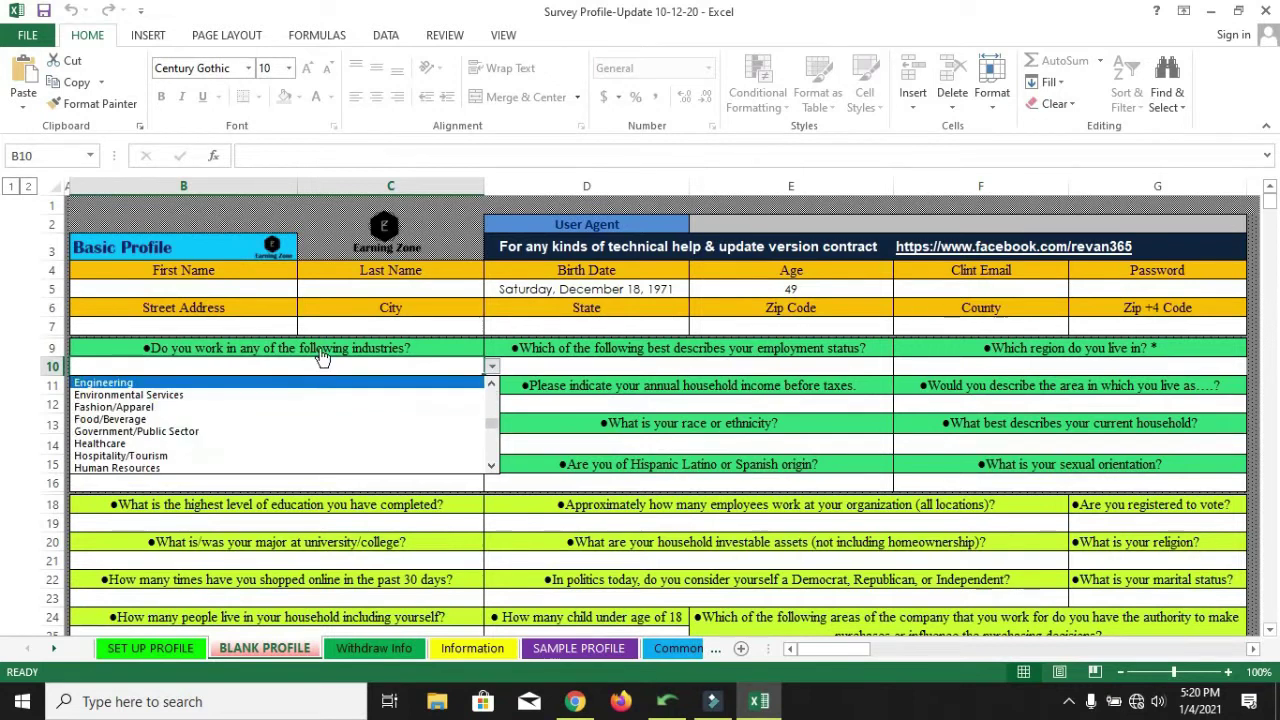
{"action": "left_click", "coordinate": [197, 437]}
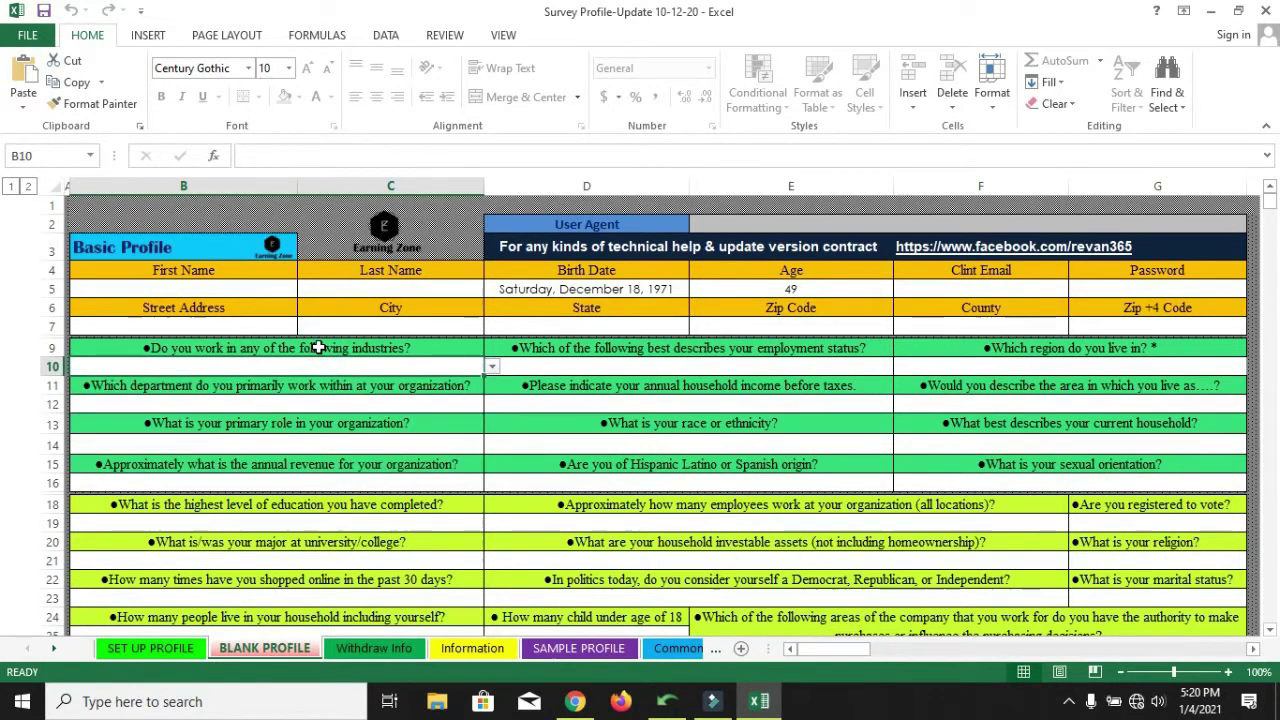
{"action": "left_click", "coordinate": [222, 400]}
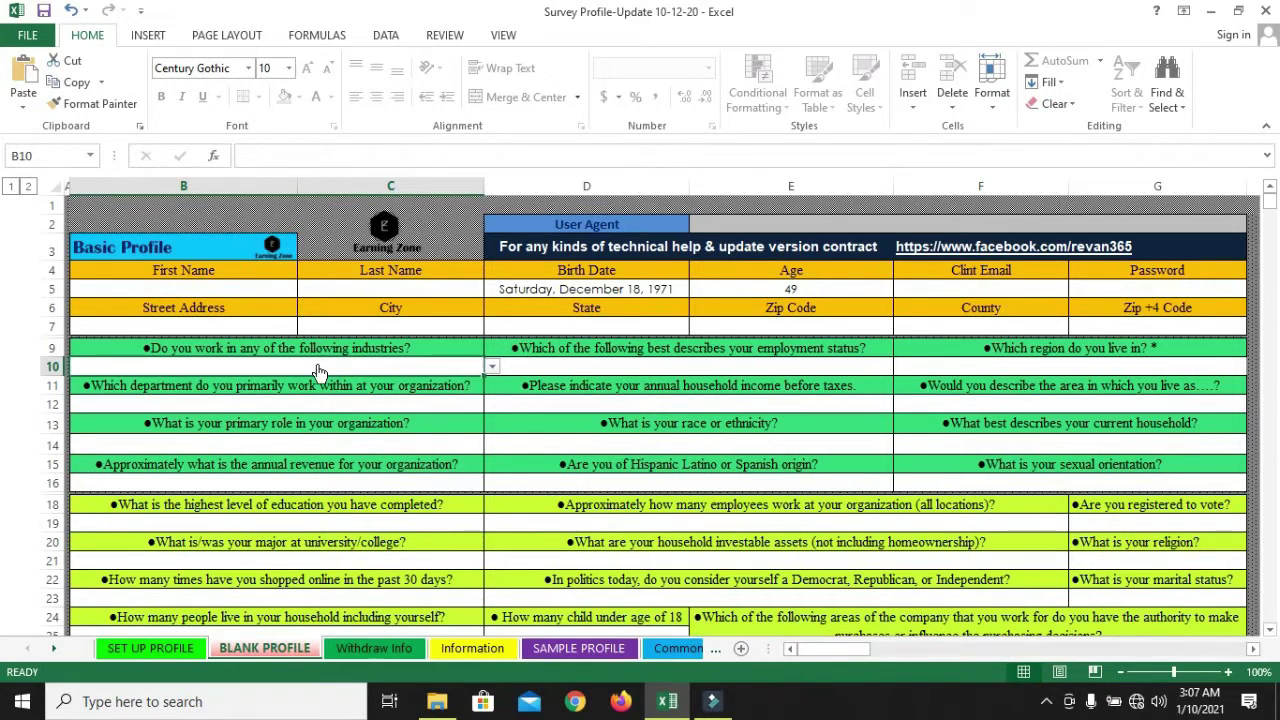
{"action": "key", "text": "alt+Down"}
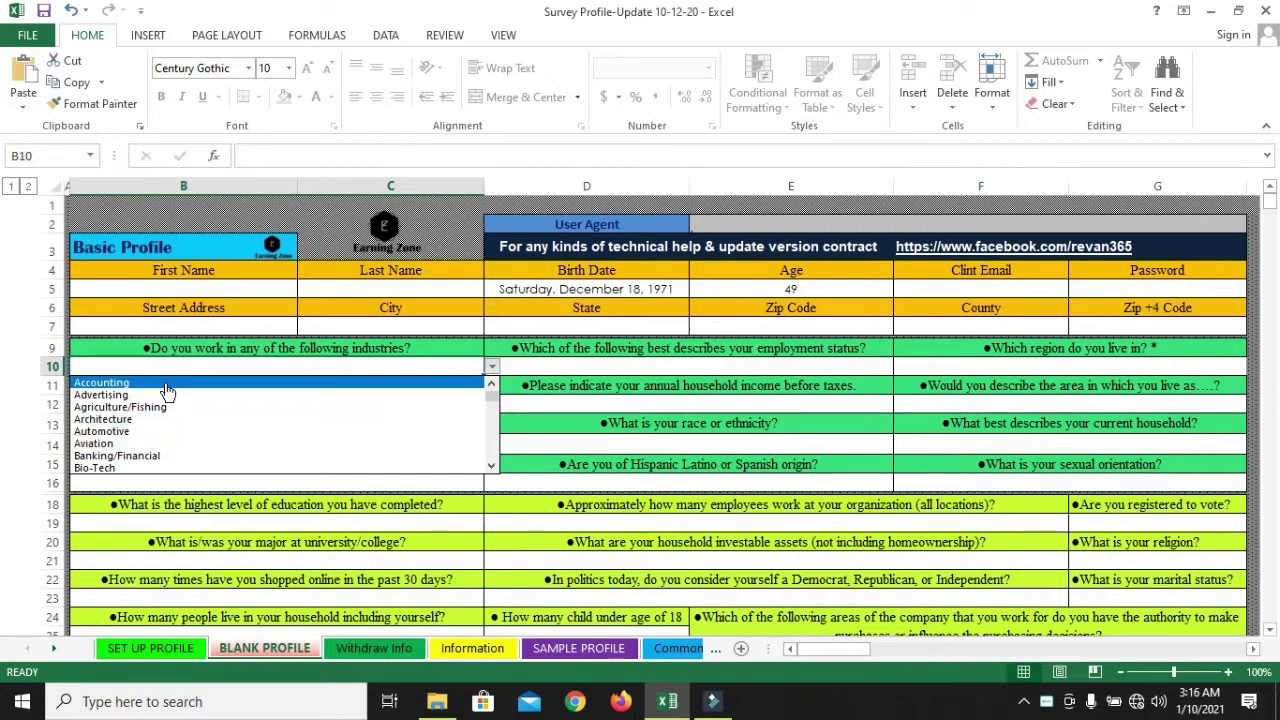
{"action": "left_click", "coordinate": [145, 456]}
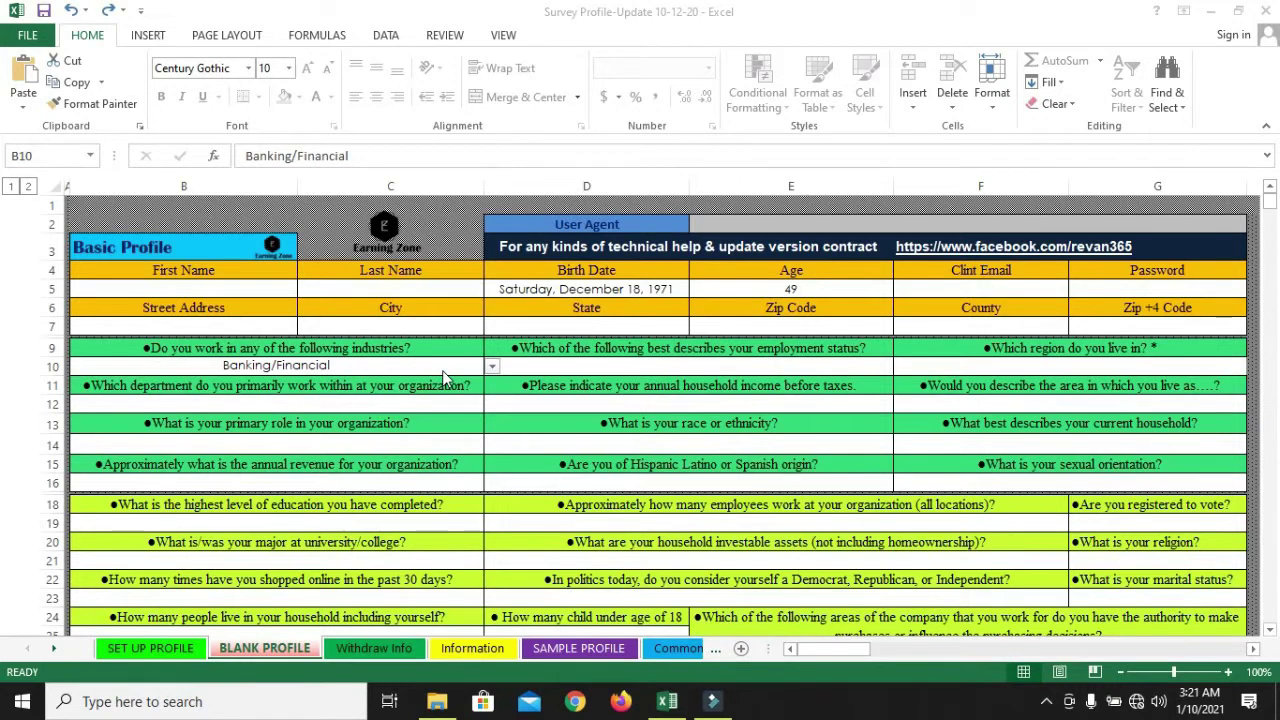
Change the industry answer in B10 to Information Technology/IT.
{"action": "left_click", "coordinate": [442, 370]}
{"action": "left_click", "coordinate": [491, 369]}
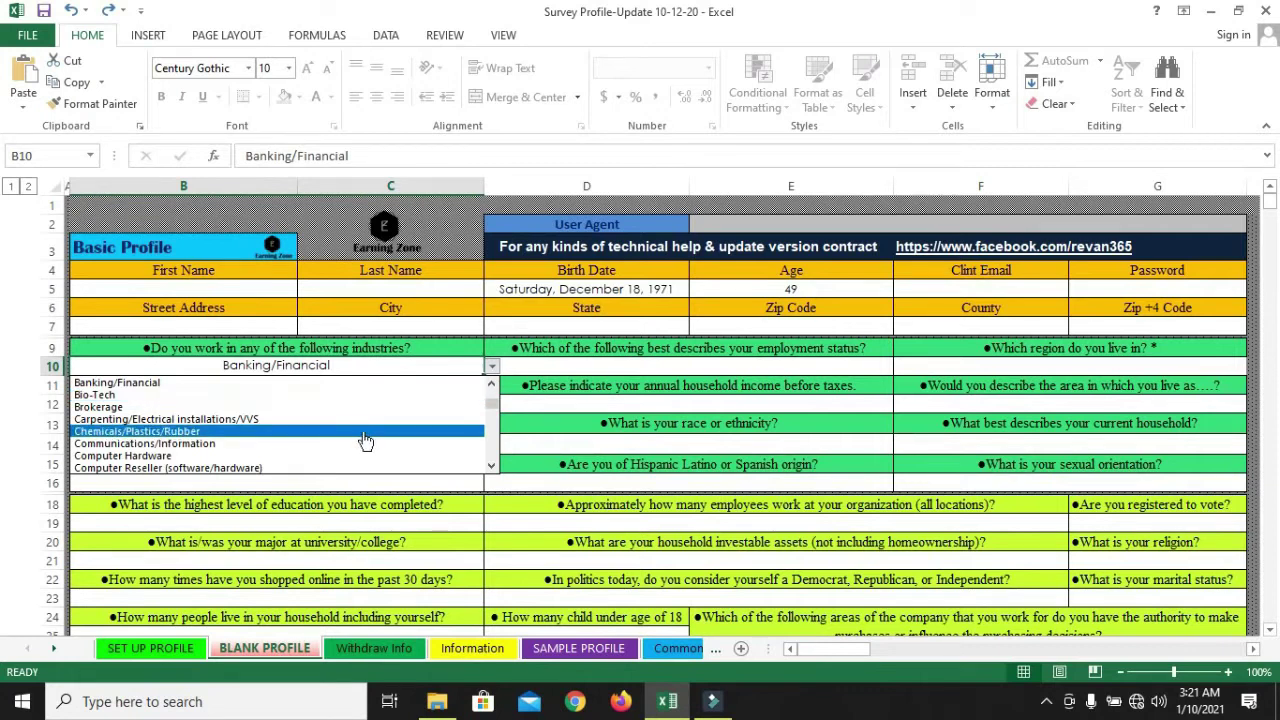
{"action": "left_click_drag", "start_coordinate": [490, 410], "coordinate": [490, 400]}
{"action": "left_click", "coordinate": [489, 440]}
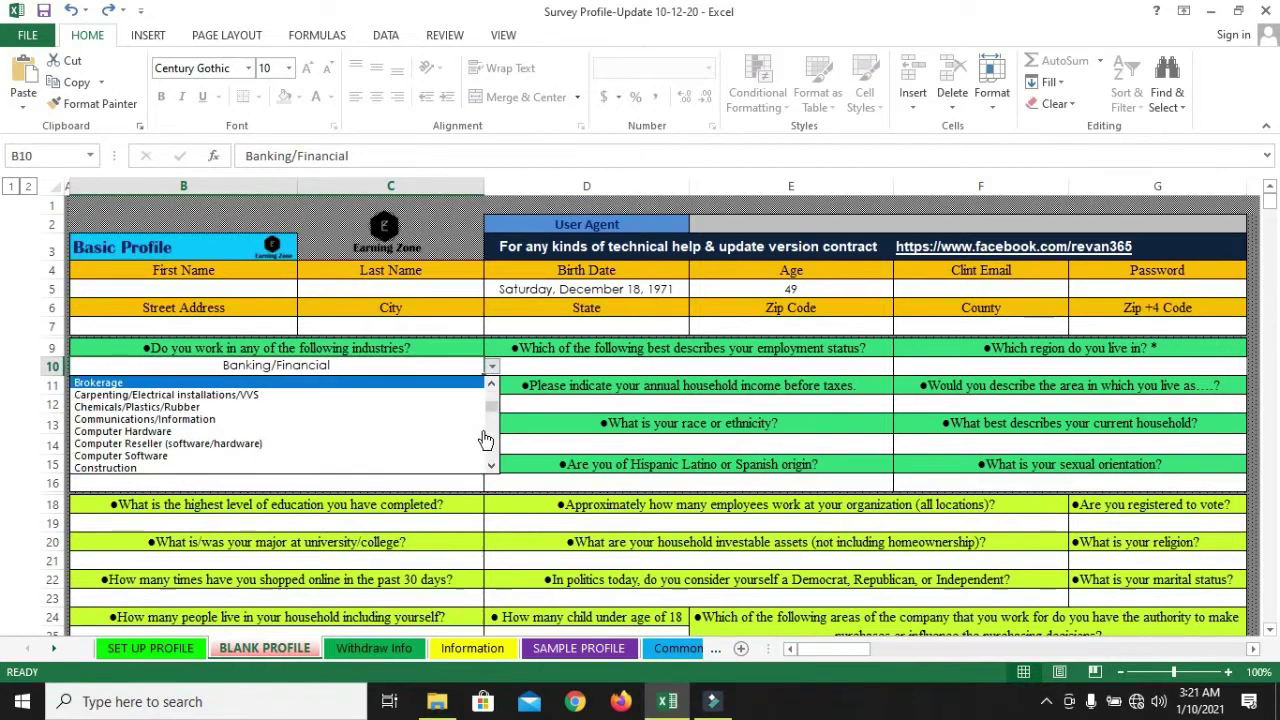
{"action": "left_click_drag", "start_coordinate": [490, 407], "coordinate": [488, 431]}
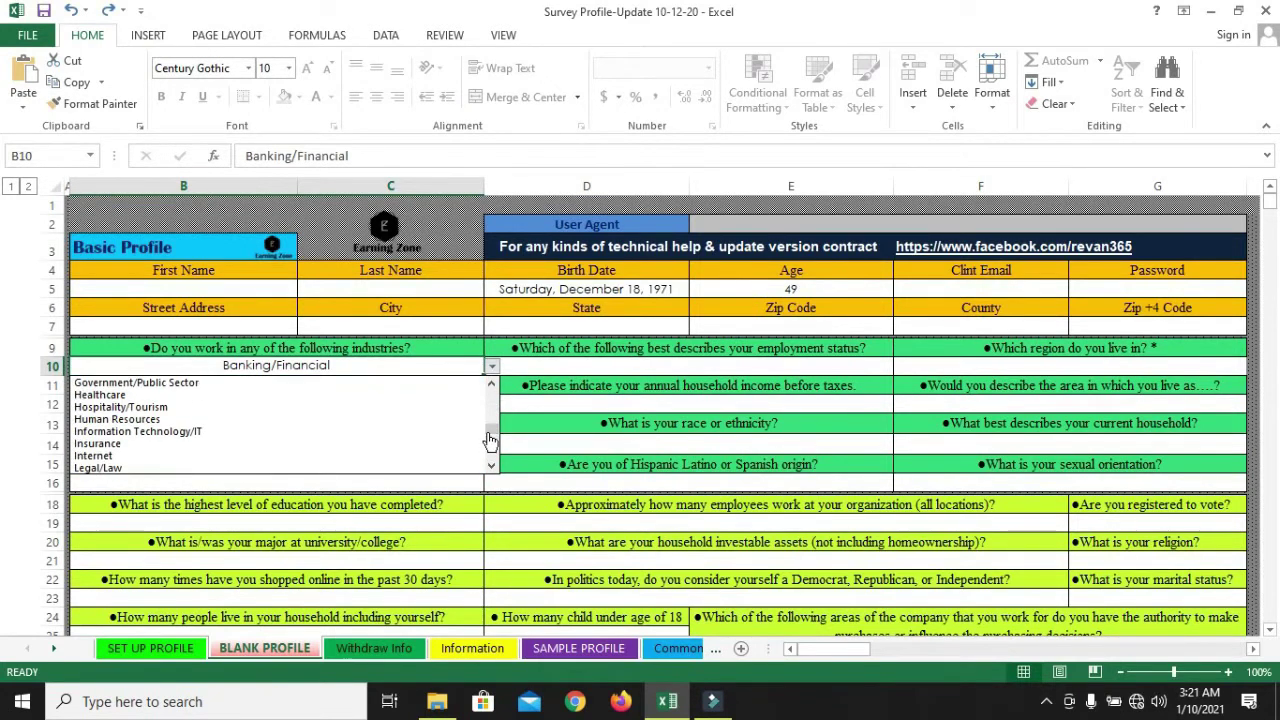
{"action": "left_click", "coordinate": [180, 437]}
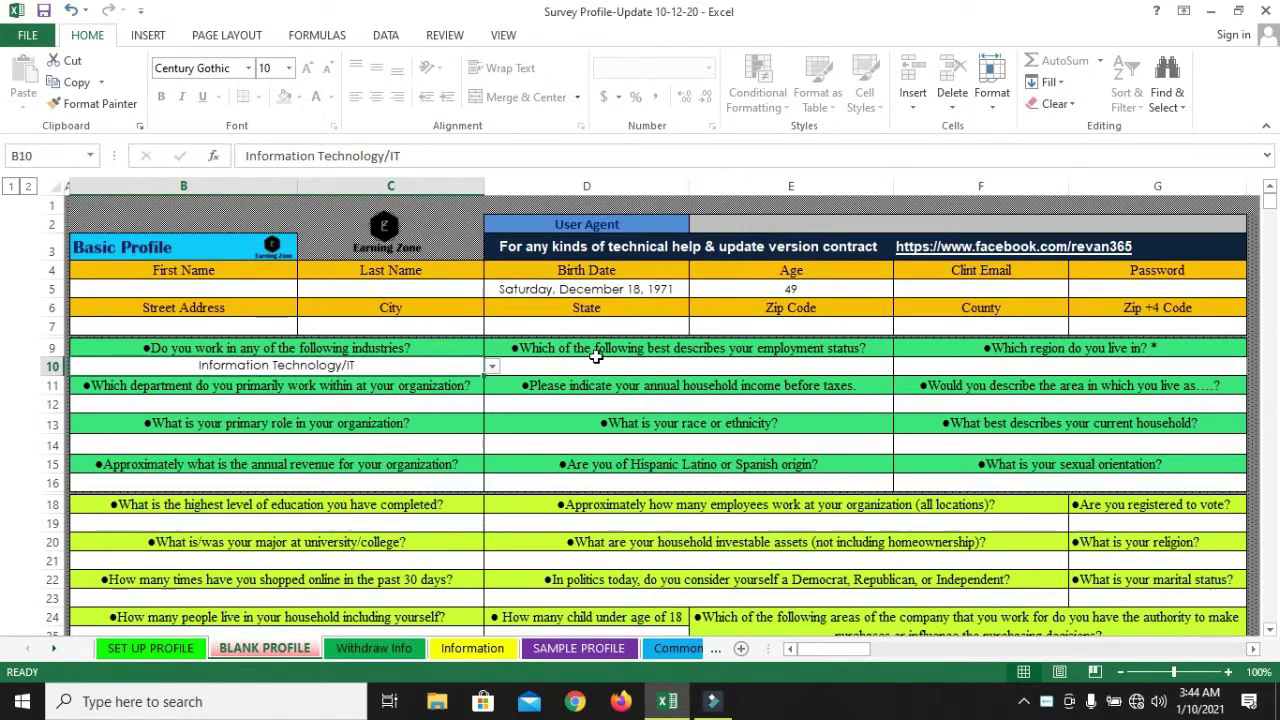
Answer the employment status question in D10 with Employed full-time.
{"action": "left_click", "coordinate": [712, 366]}
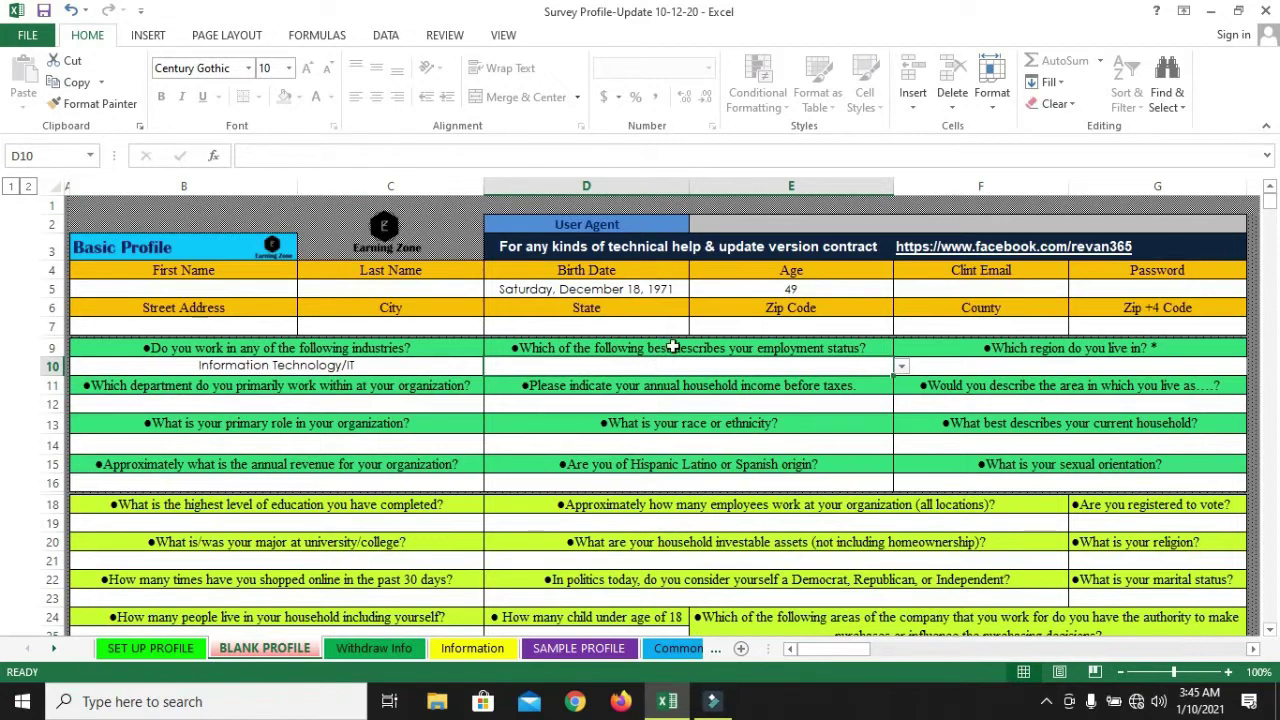
{"action": "key", "text": "alt+Down"}
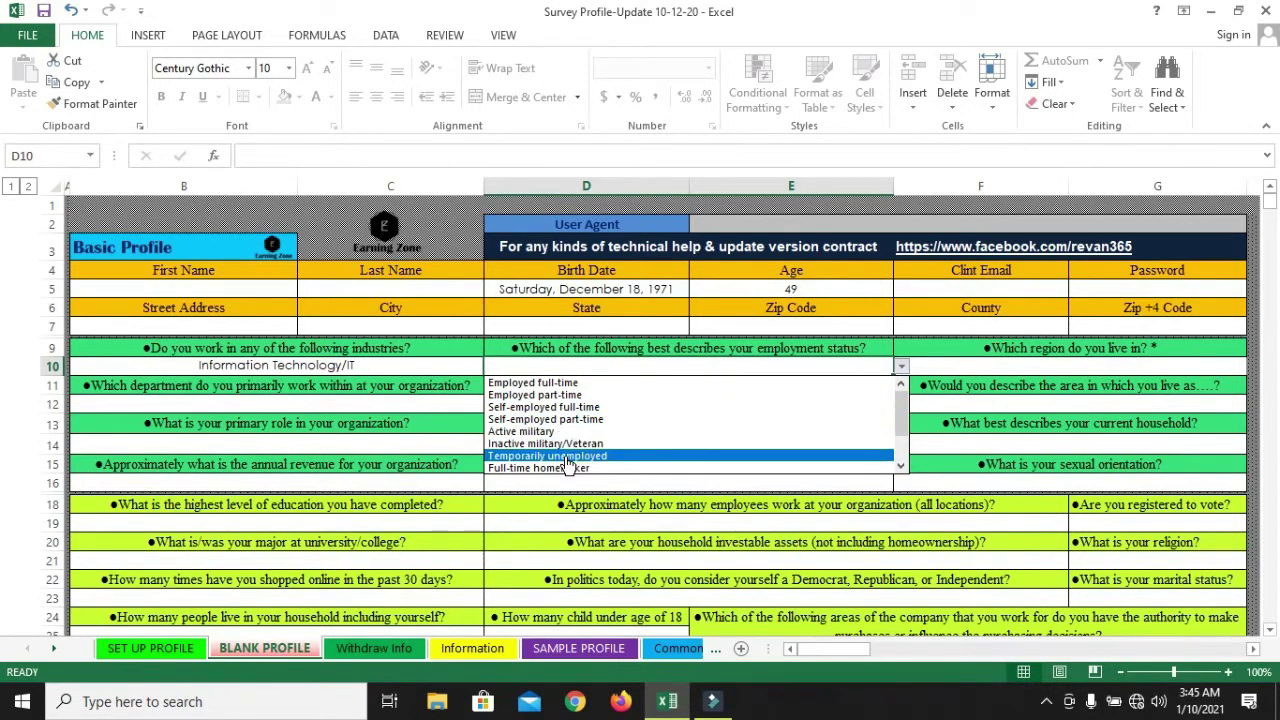
{"action": "left_click", "coordinate": [565, 384]}
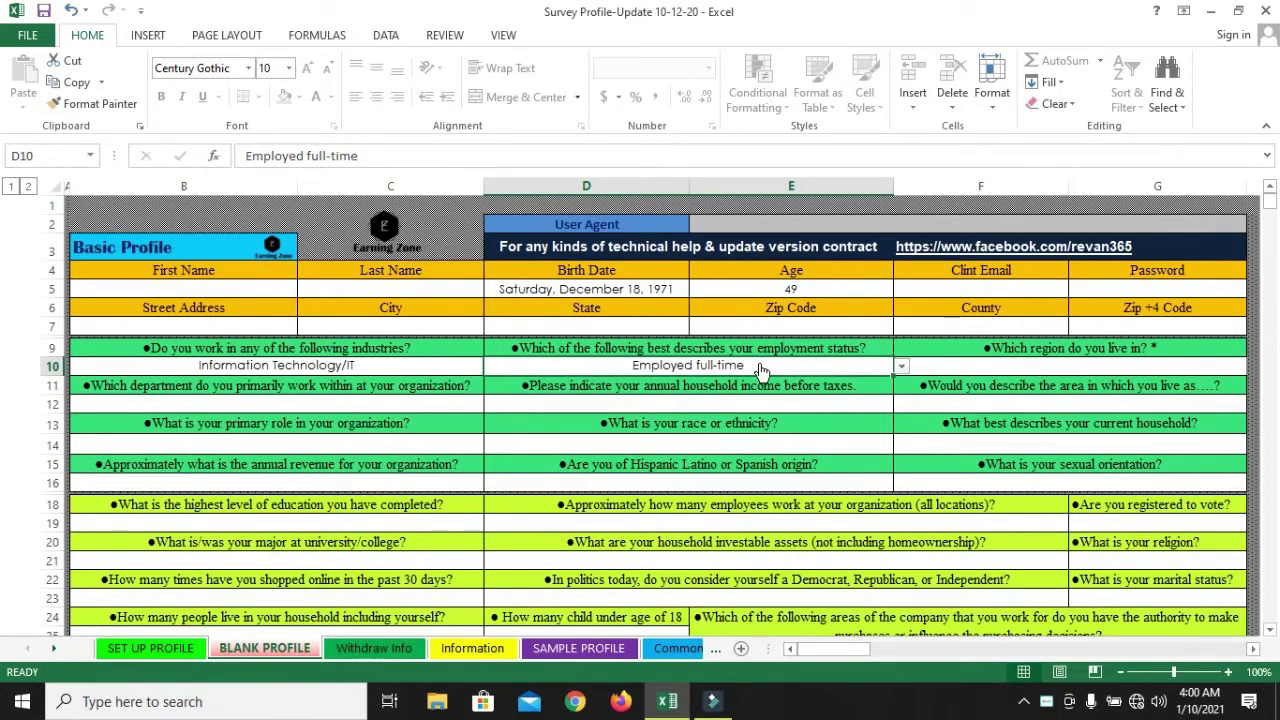
Change the employment status answer to Active military and compare it with the industry answer in B10.
{"action": "key", "text": "alt+Down"}
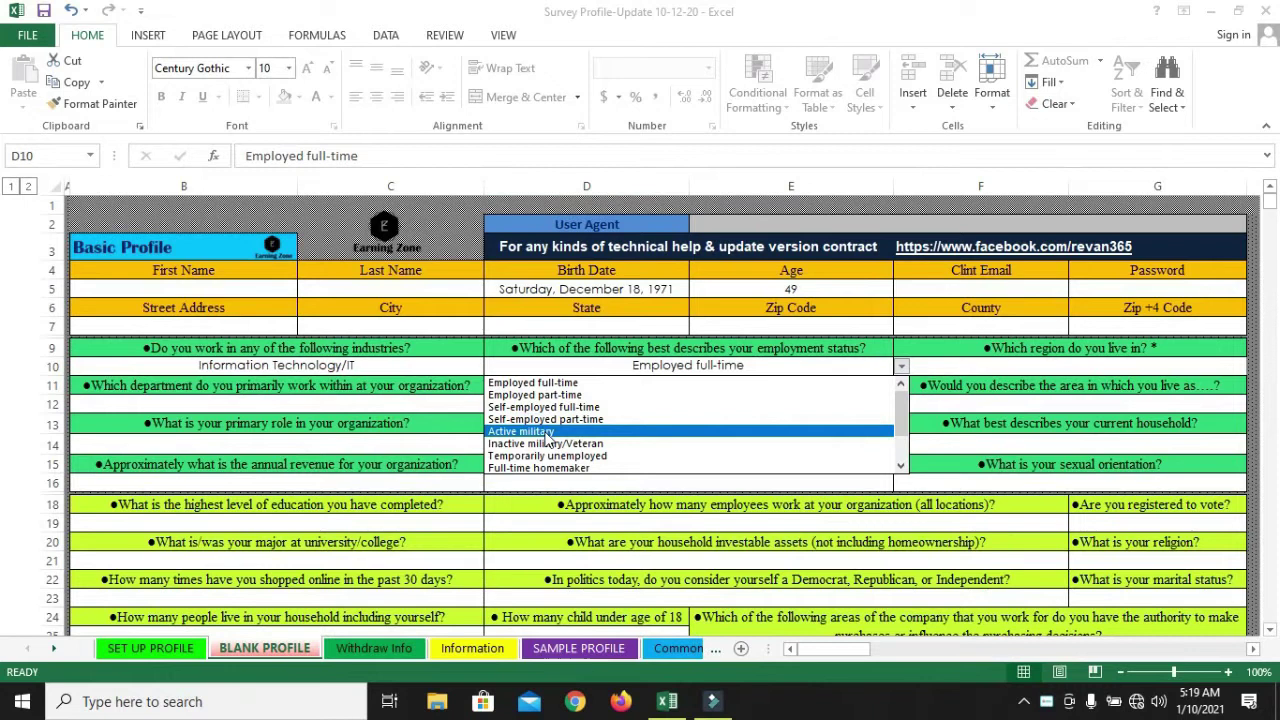
{"action": "left_click", "coordinate": [545, 431]}
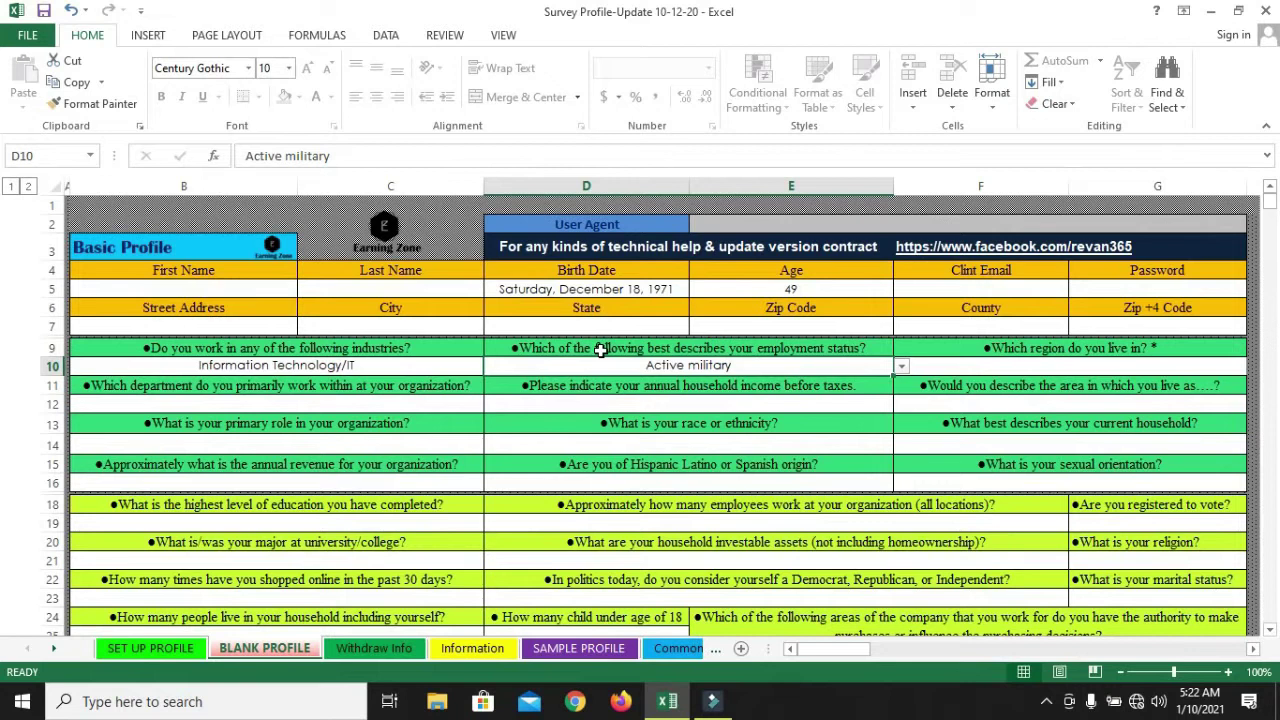
{"action": "left_click", "coordinate": [414, 367]}
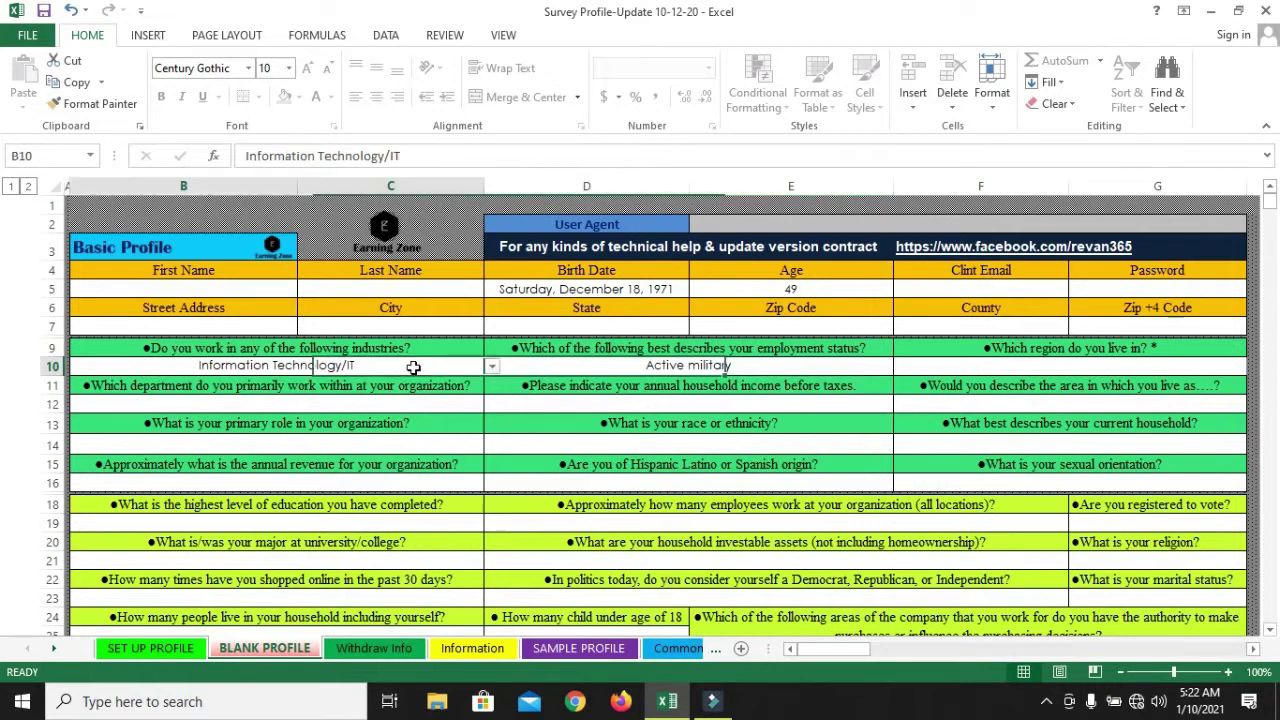
{"action": "left_click", "coordinate": [573, 370]}
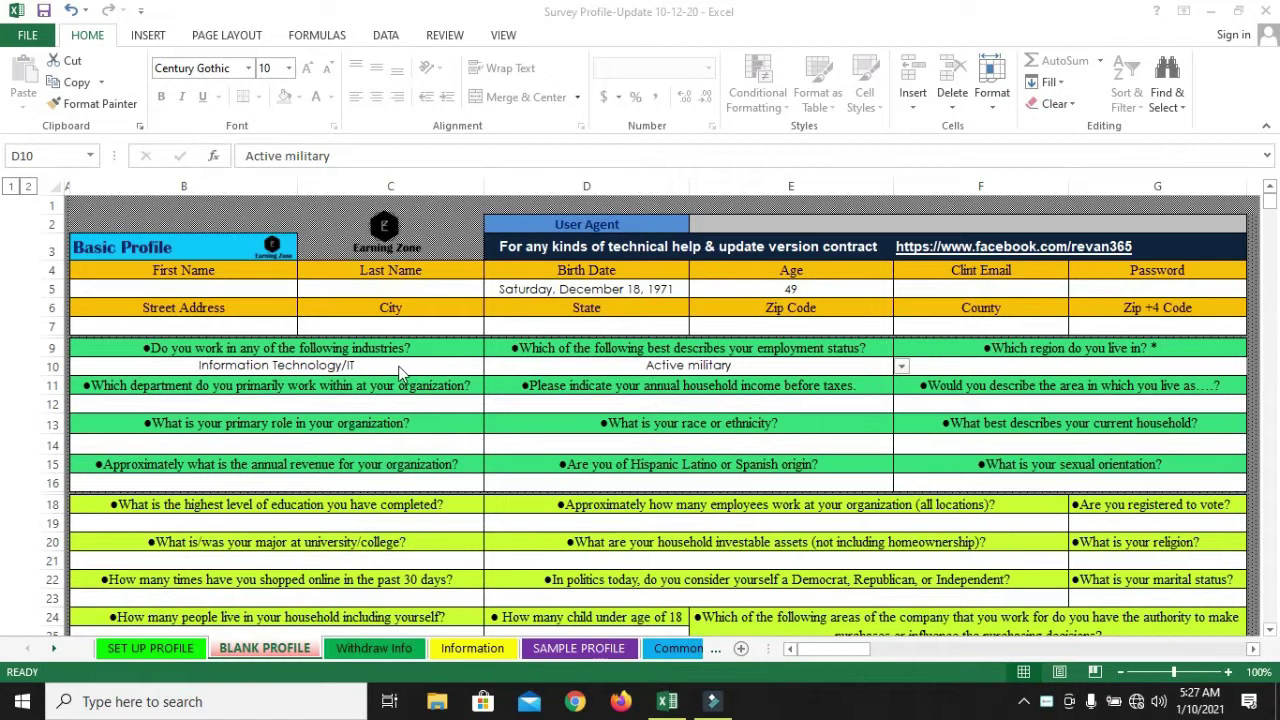
Set the employment status answer in D10 back to Employed full-time.
{"action": "left_click", "coordinate": [780, 366]}
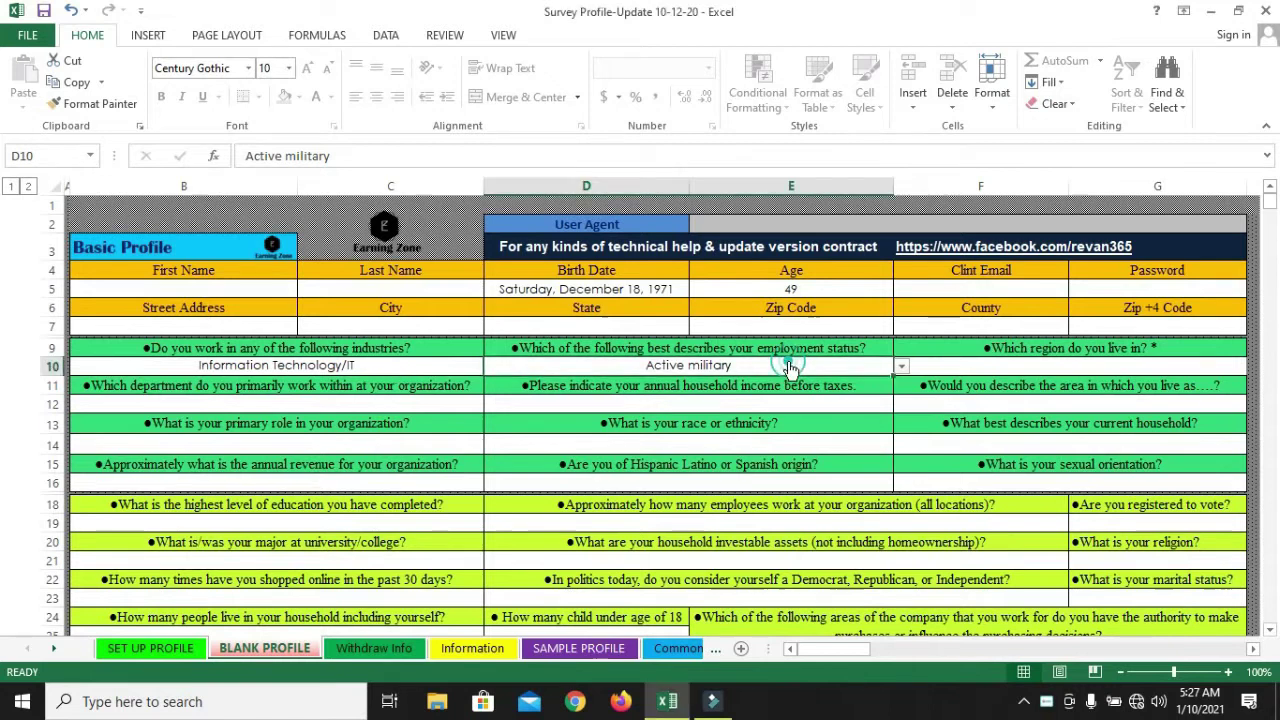
{"action": "left_click", "coordinate": [902, 366]}
{"action": "scroll", "coordinate": [898, 420], "scroll_direction": "up", "scroll_amount": 2}
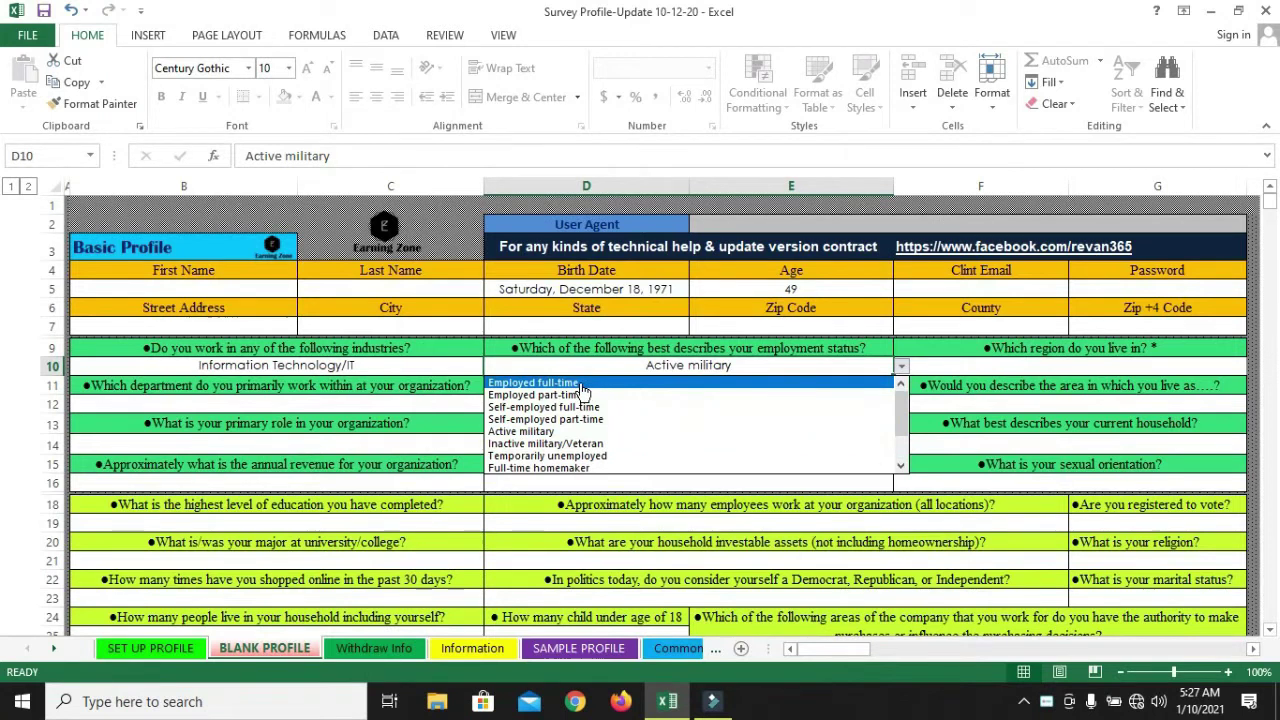
{"action": "left_click", "coordinate": [583, 390]}
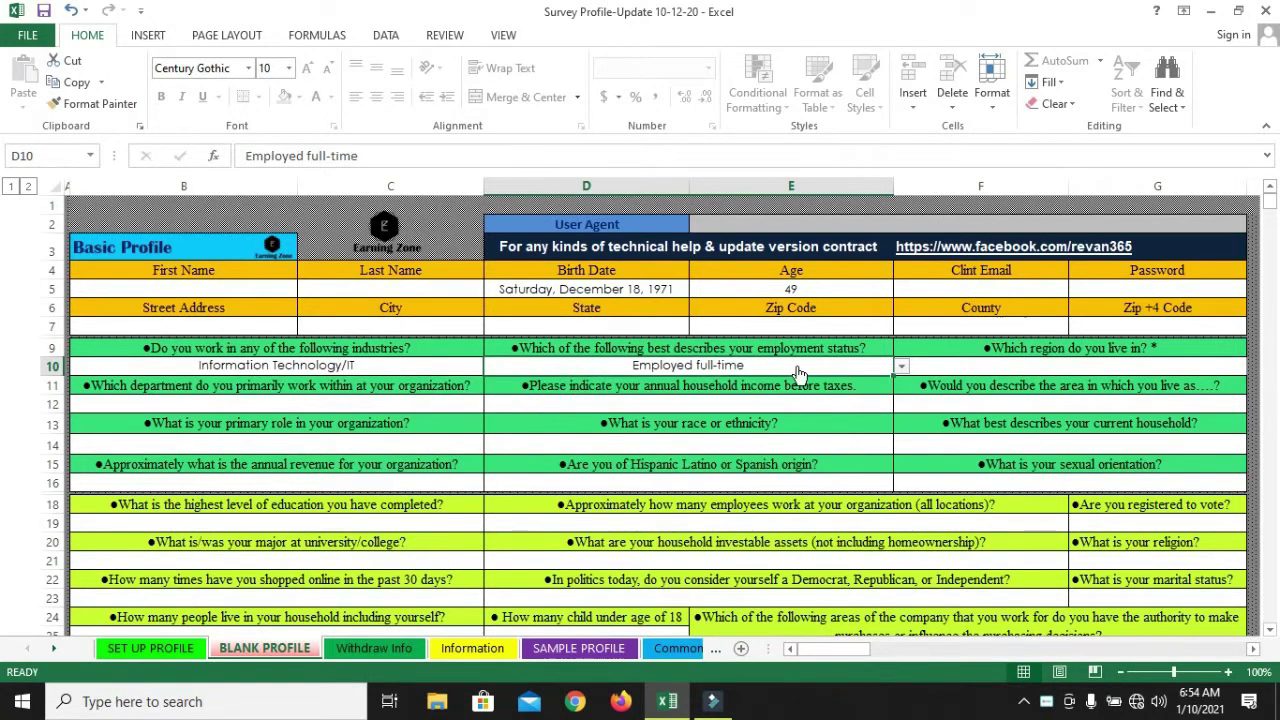
Look through the employment status options and set the answer in D10 to Temporarily unemployed.
{"action": "key", "text": "alt+Down"}
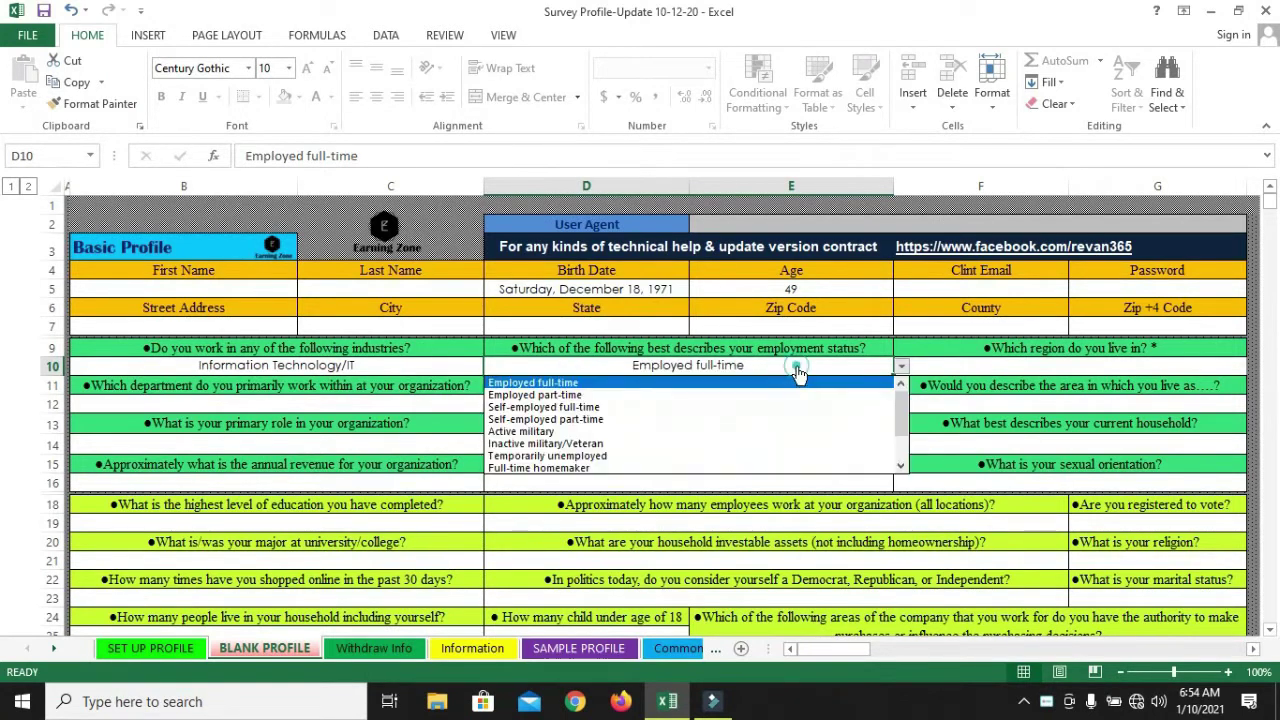
{"action": "left_click_drag", "start_coordinate": [901, 416], "coordinate": [903, 434]}
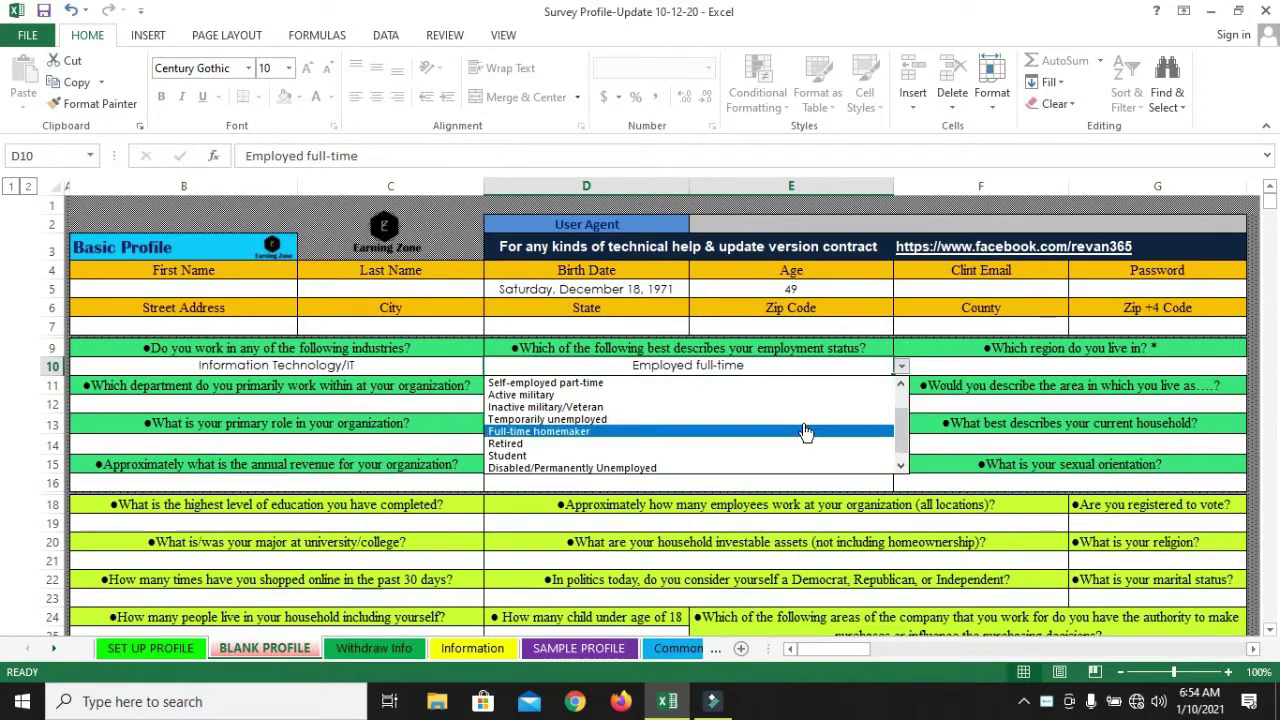
{"action": "left_click", "coordinate": [546, 420]}
Set the industry answer in B10 to the last option, "I don't work".
{"action": "left_click", "coordinate": [445, 371]}
{"action": "key", "text": "alt+Down"}
{"action": "left_click_drag", "start_coordinate": [491, 434], "coordinate": [493, 482]}
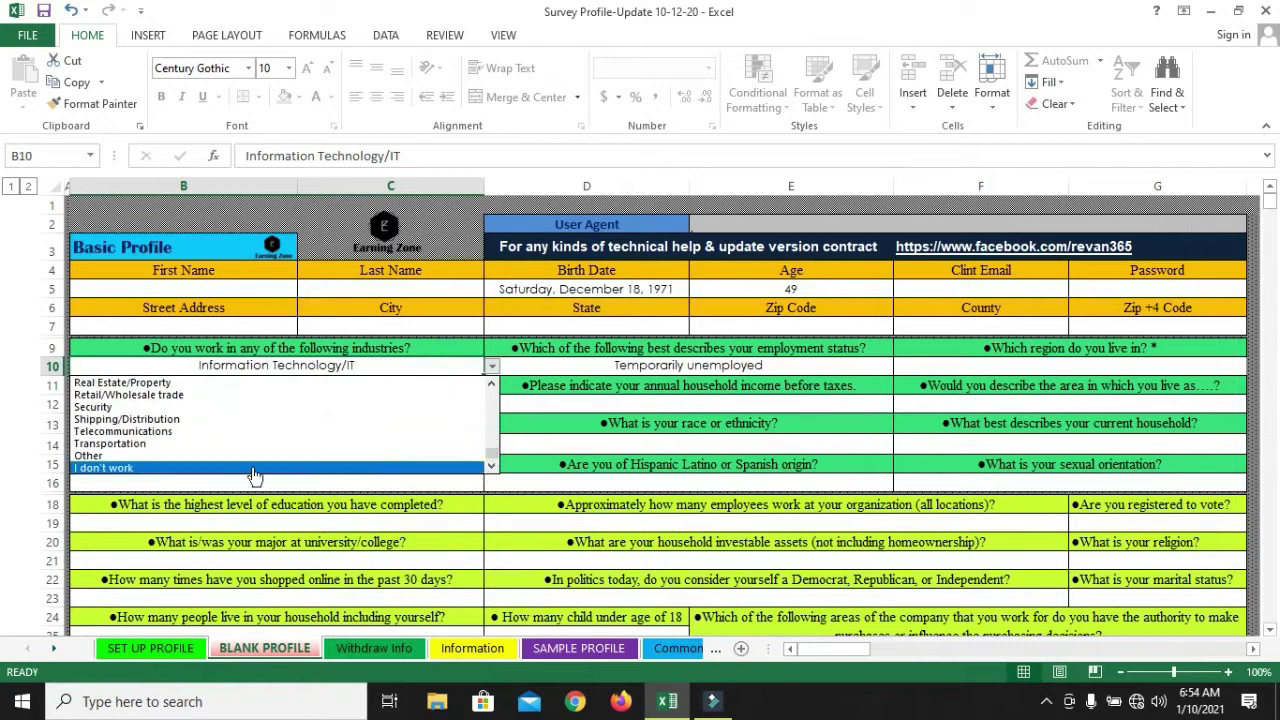
{"action": "left_click", "coordinate": [210, 468]}
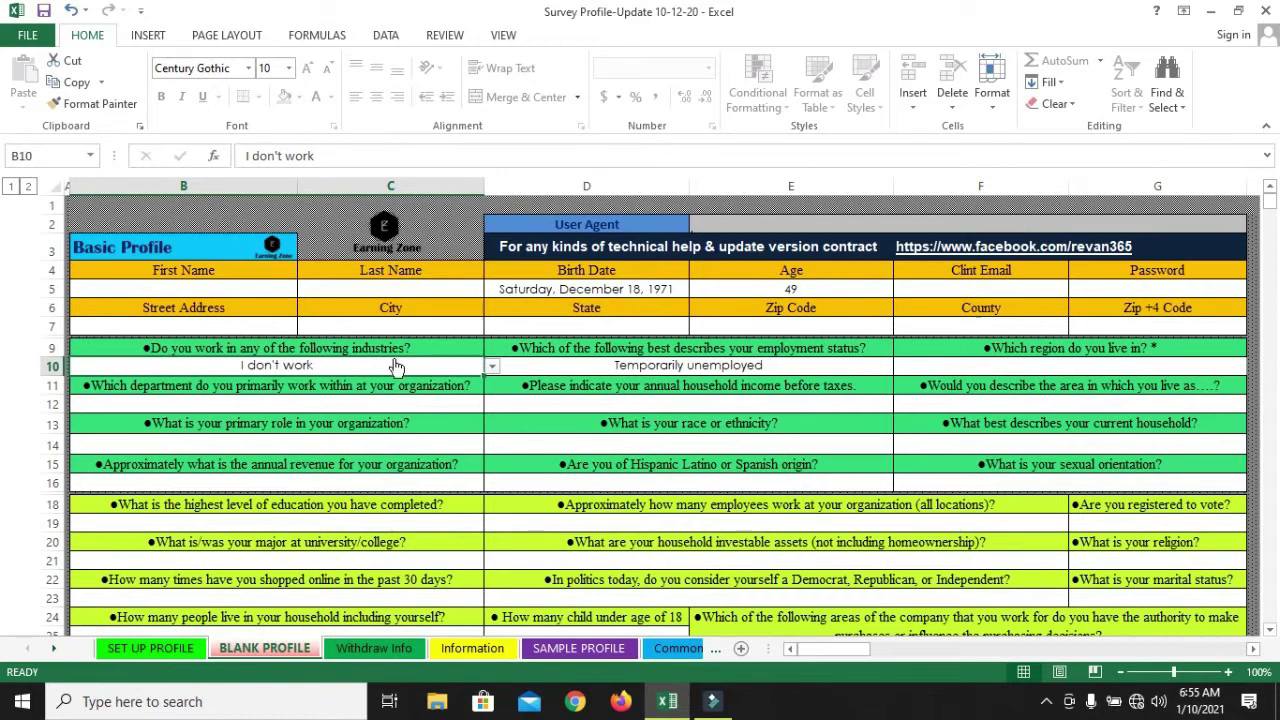
Set the industry answer in B10 back to Information Technology/IT.
{"action": "left_click", "coordinate": [492, 366]}
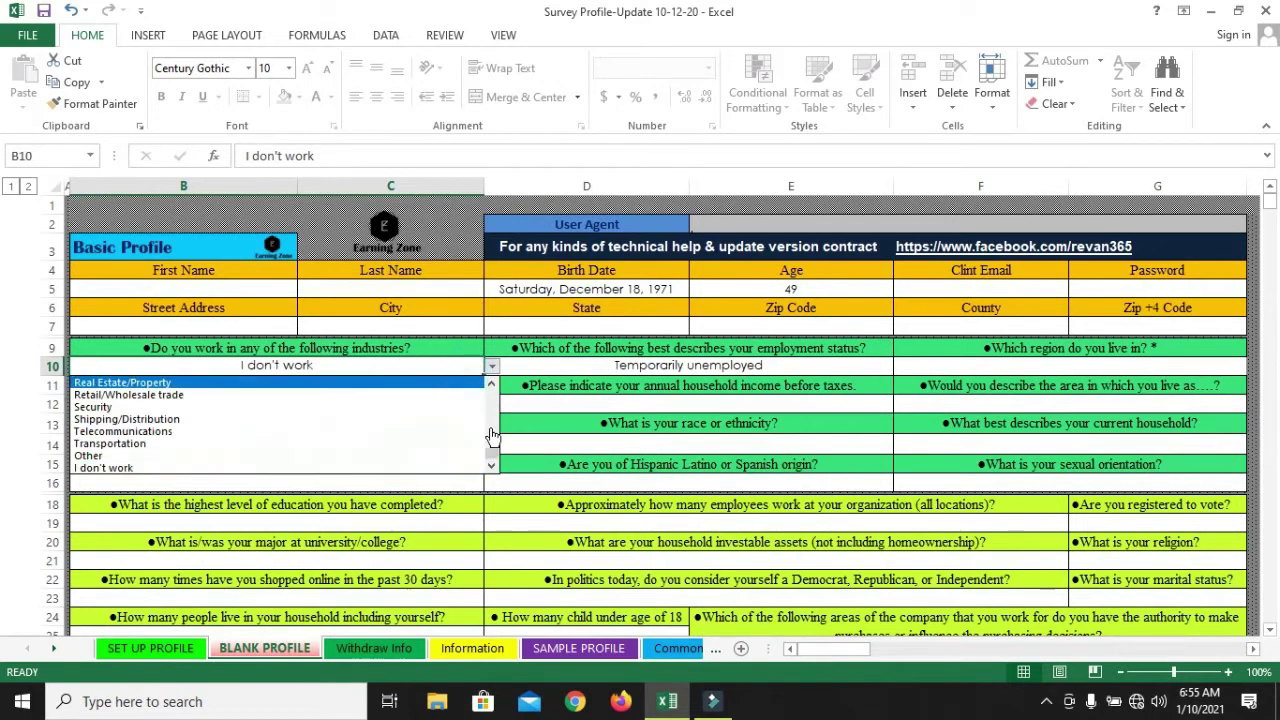
{"action": "left_click_drag", "start_coordinate": [491, 451], "coordinate": [491, 434]}
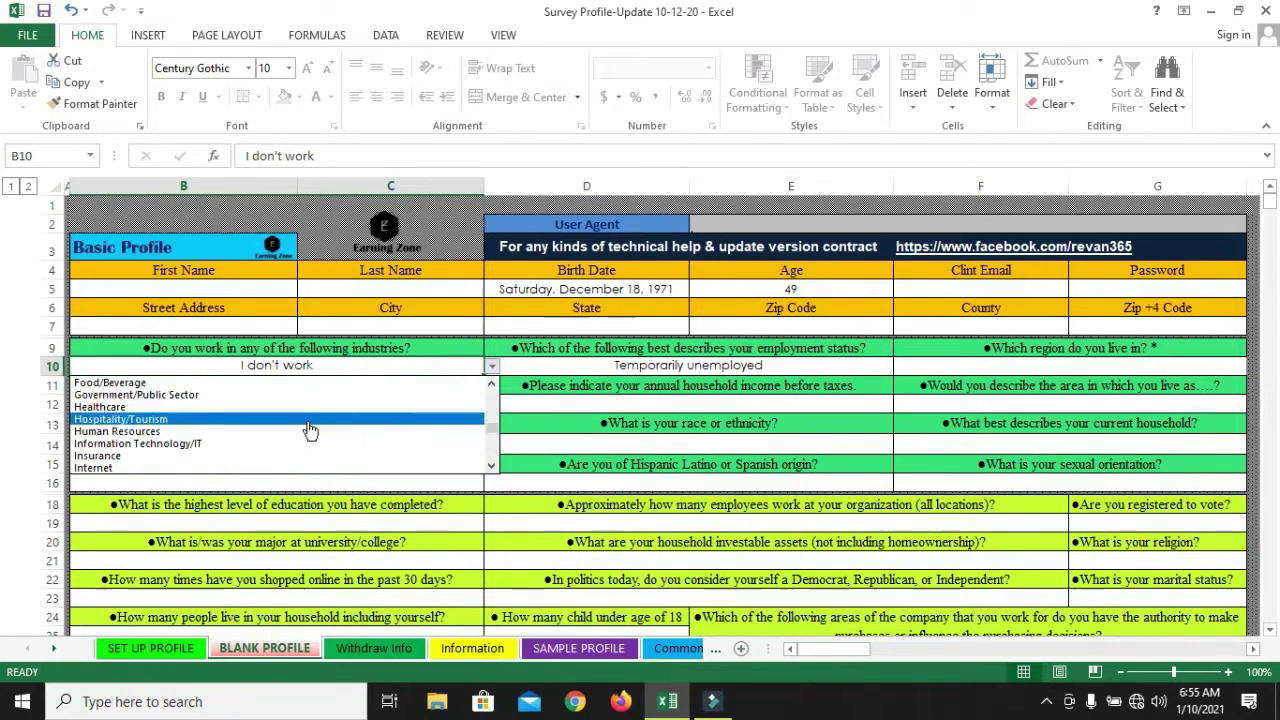
{"action": "left_click", "coordinate": [248, 441]}
Restore the employment status answer in D10 to Employed full-time.
{"action": "left_click", "coordinate": [598, 368]}
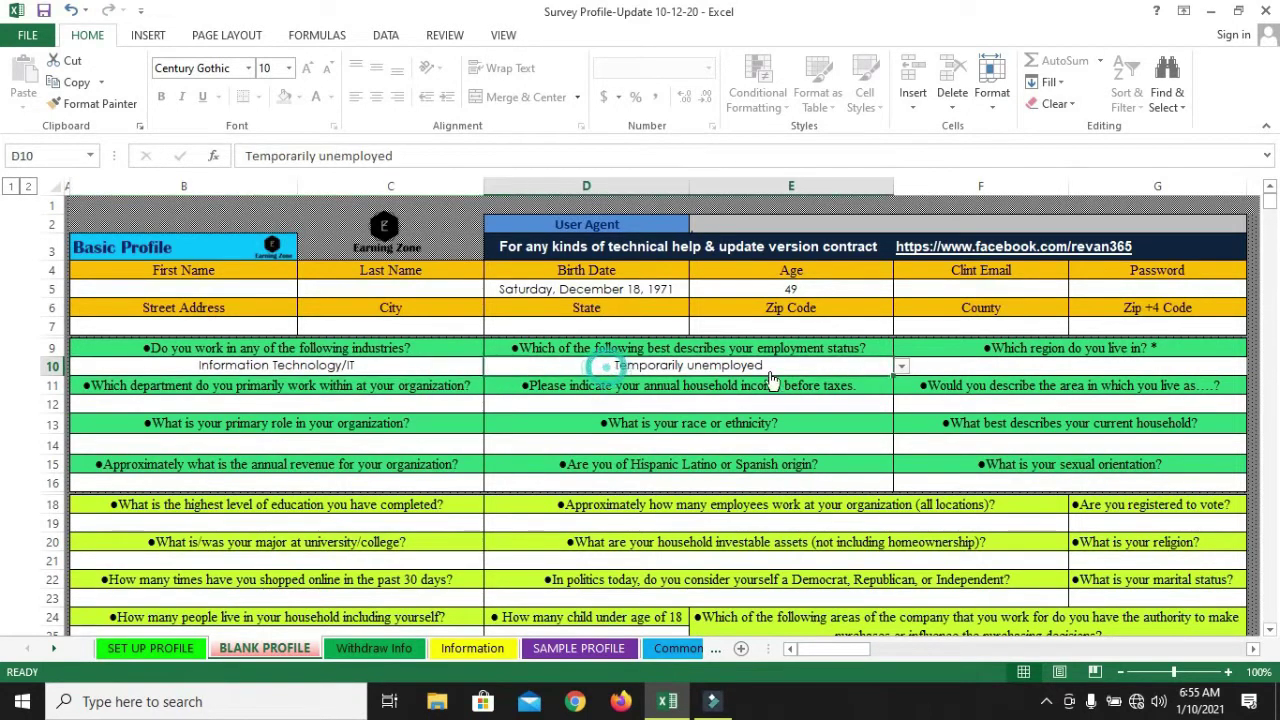
{"action": "left_click", "coordinate": [899, 366]}
{"action": "left_click_drag", "start_coordinate": [904, 455], "coordinate": [904, 430]}
{"action": "left_click", "coordinate": [686, 384]}
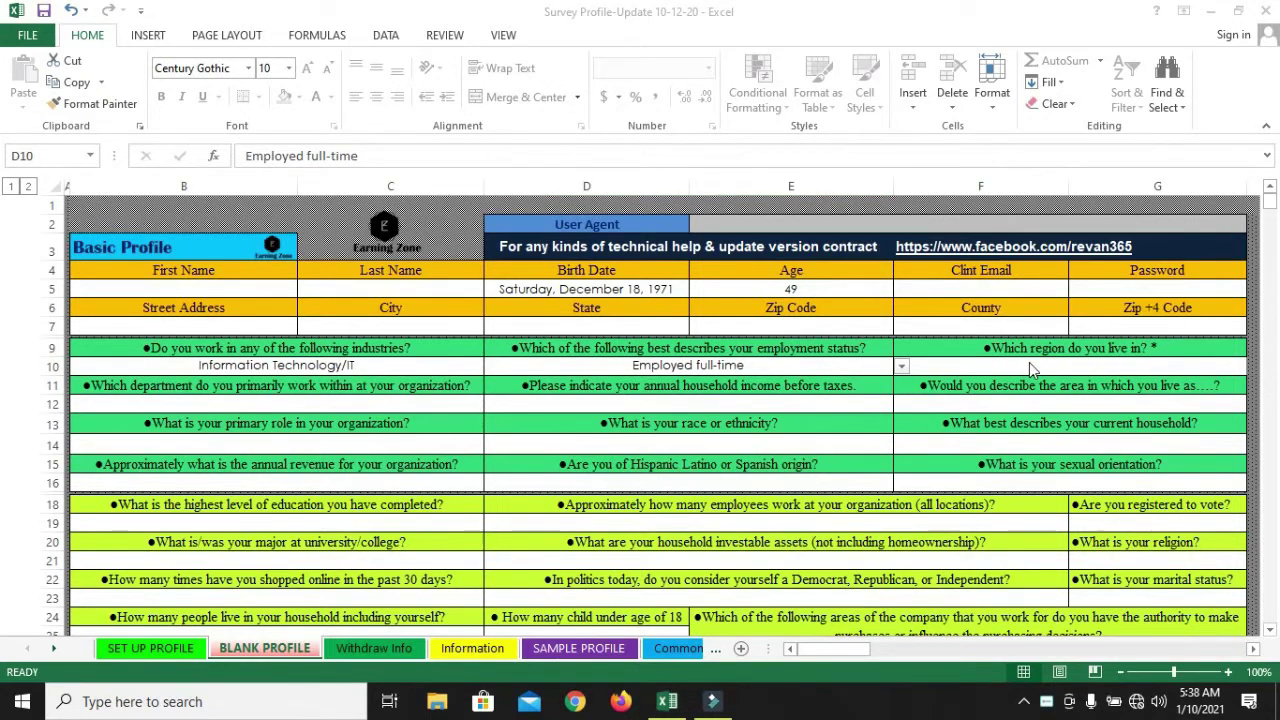
Open the answer options for "Which region do you live in?" in F10.
{"action": "left_click", "coordinate": [1029, 362]}
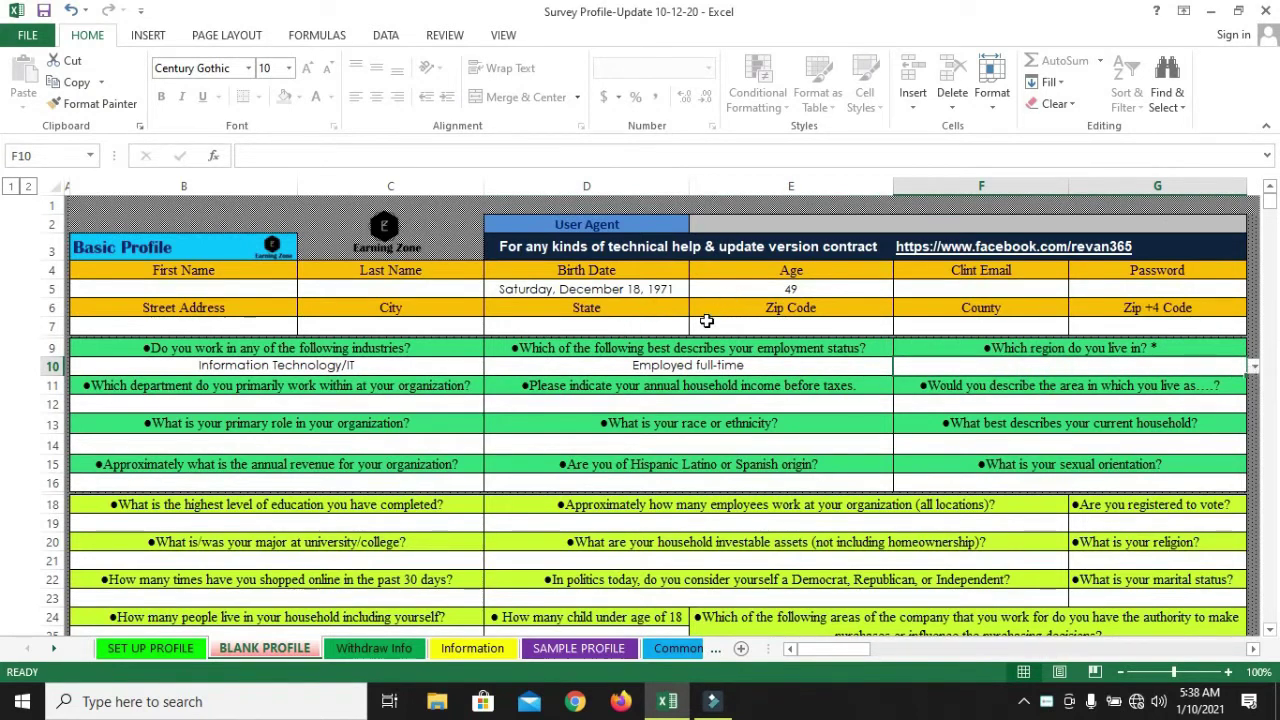
{"action": "left_click", "coordinate": [1251, 368]}
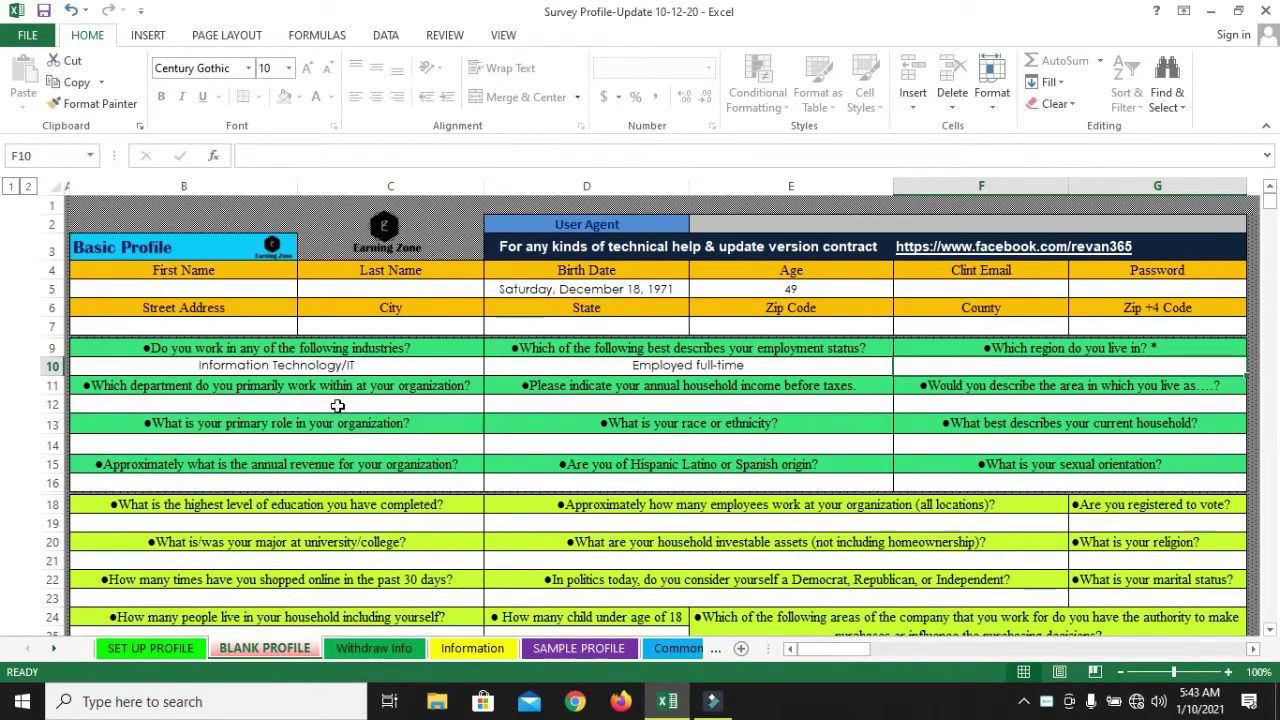
Set the answer to "Which department do you primarily work within at your organization?" in B12 to Procurement.
{"action": "left_click", "coordinate": [338, 406]}
{"action": "left_click", "coordinate": [492, 404]}
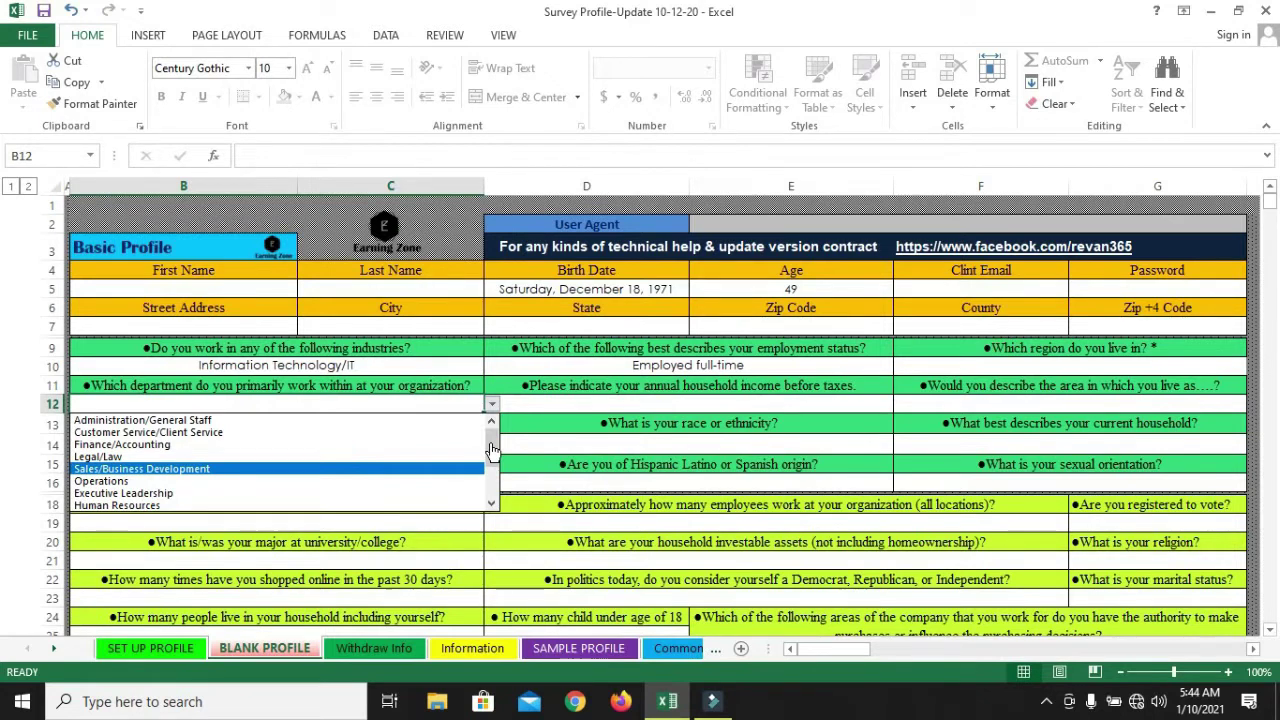
{"action": "left_click_drag", "start_coordinate": [491, 450], "coordinate": [493, 494]}
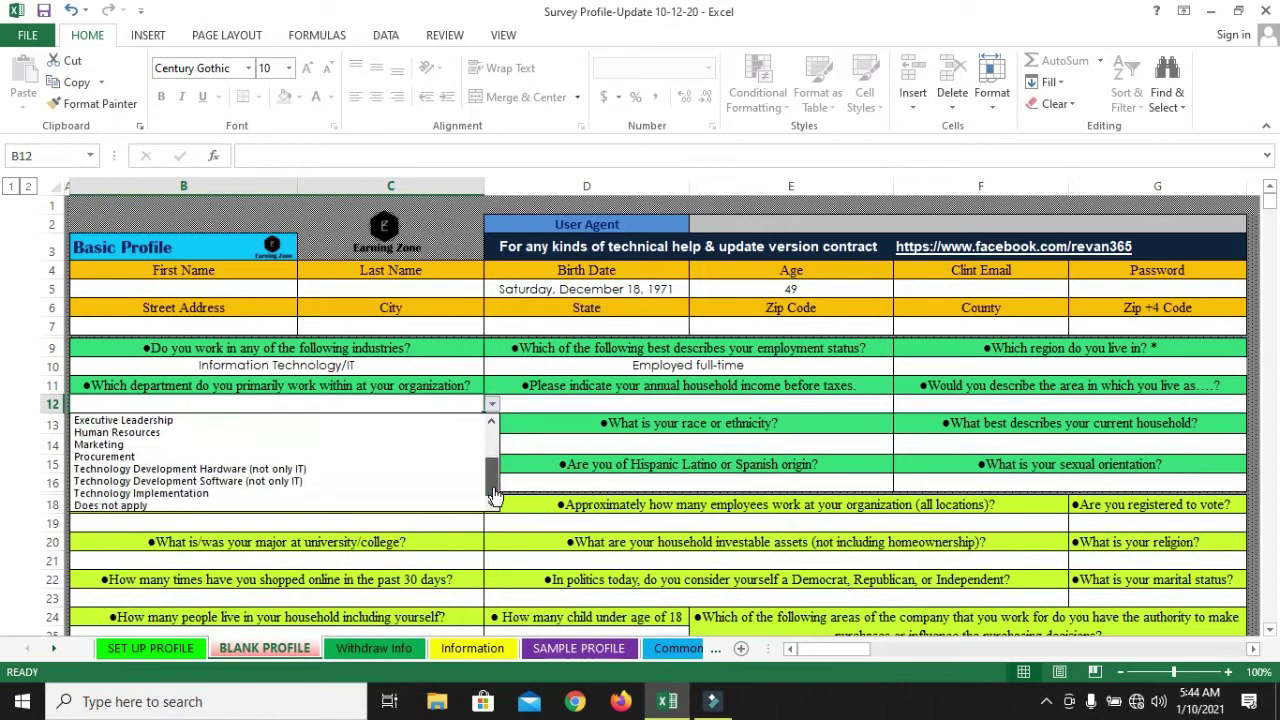
{"action": "left_click", "coordinate": [178, 458]}
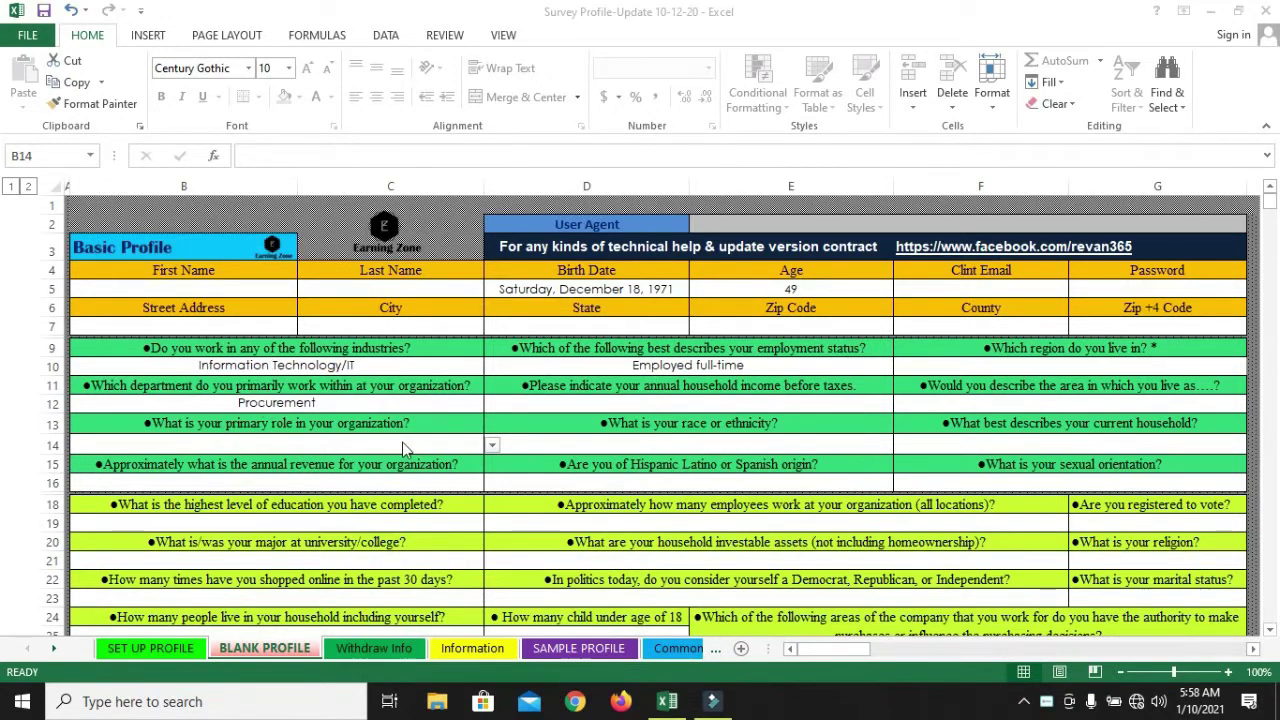
Set the primary role answer in B14 to Manager (Group Manager, Sr. Manager, Manager).
{"action": "left_click", "coordinate": [465, 447]}
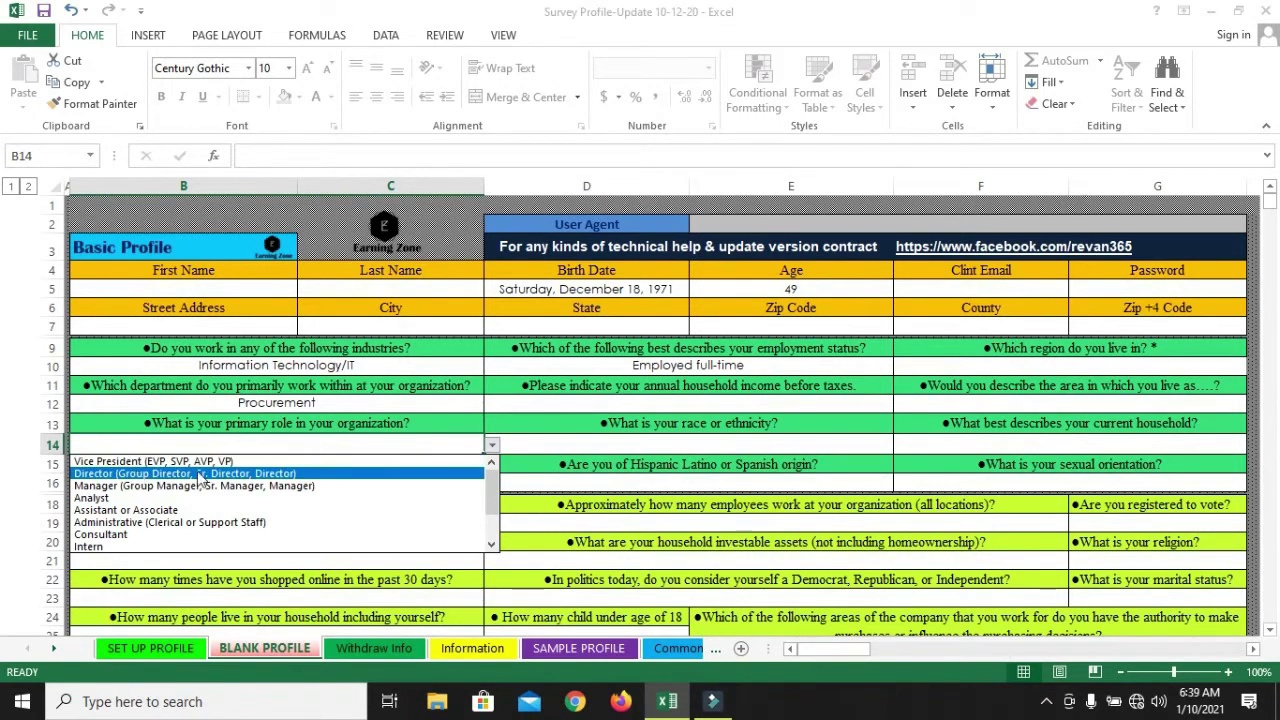
{"action": "left_click", "coordinate": [199, 474]}
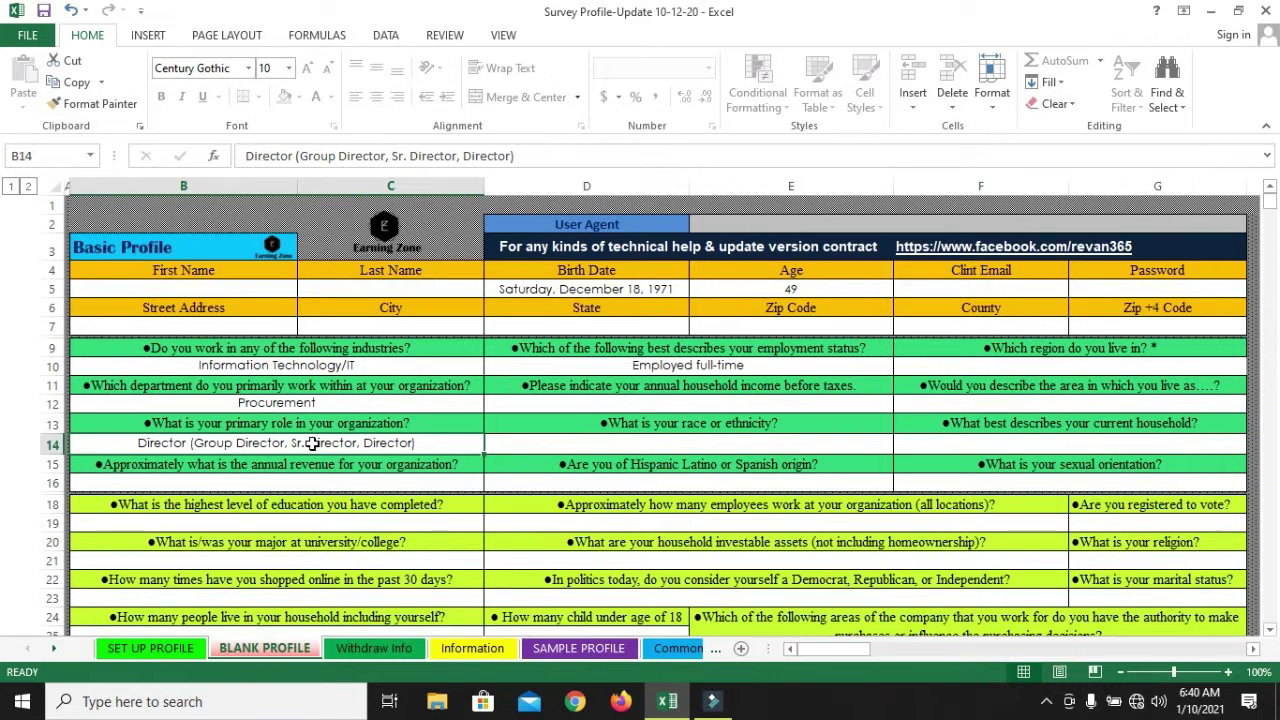
{"action": "left_click", "coordinate": [445, 446]}
{"action": "left_click", "coordinate": [492, 444]}
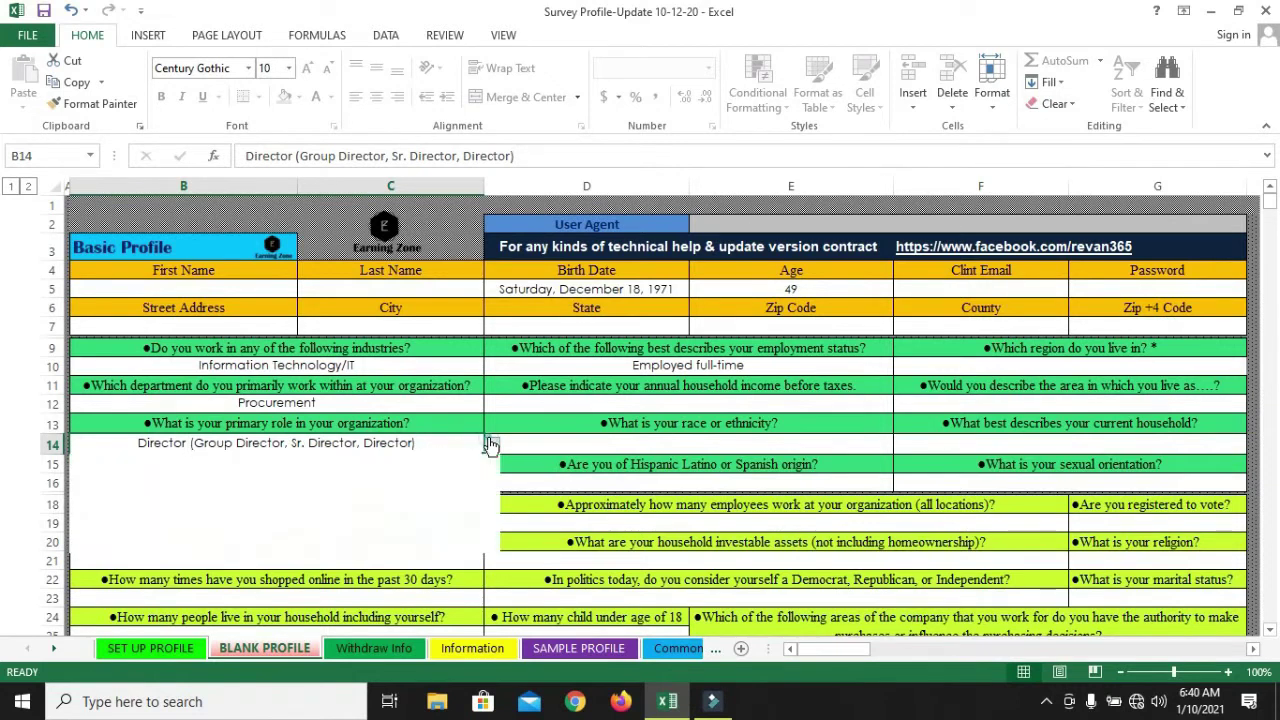
{"action": "scroll", "coordinate": [115, 500], "scroll_direction": "up", "scroll_amount": 1}
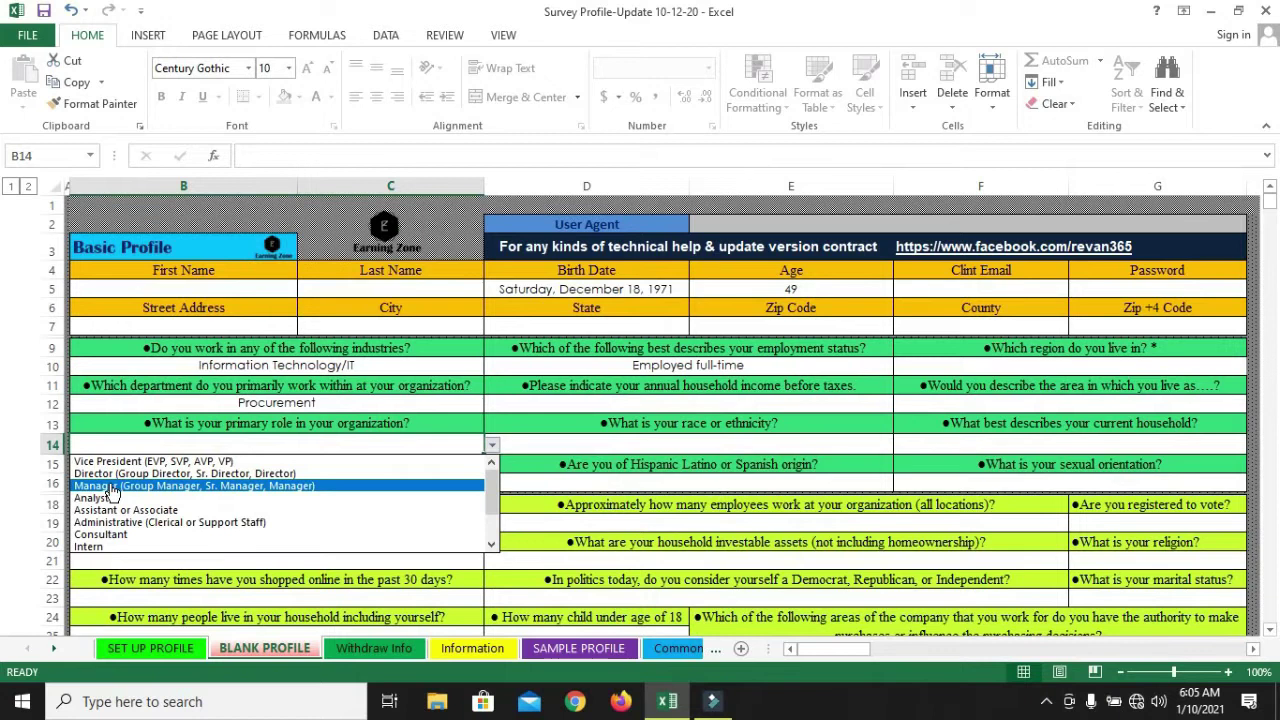
{"action": "left_click", "coordinate": [108, 486]}
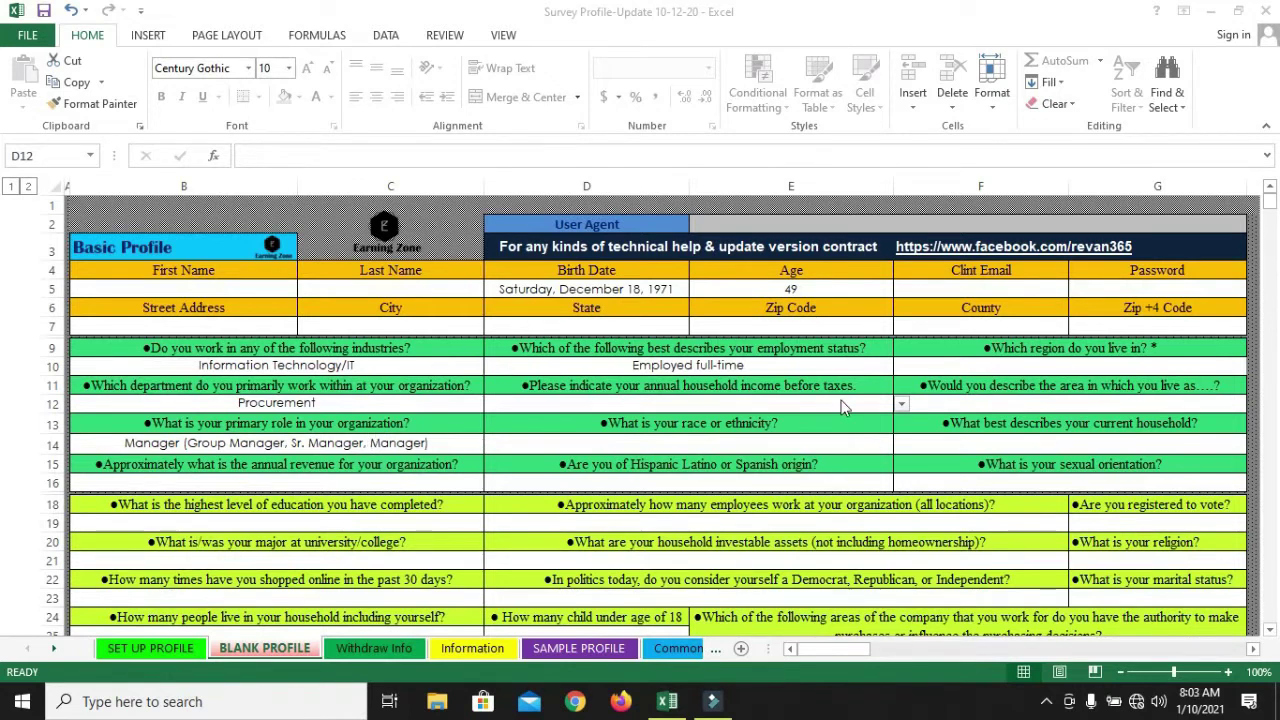
Set the annual household income answer in D12 to $85,000 to $89,999.
{"action": "left_click", "coordinate": [785, 410]}
{"action": "left_click", "coordinate": [786, 406]}
{"action": "left_click_drag", "start_coordinate": [902, 434], "coordinate": [902, 467]}
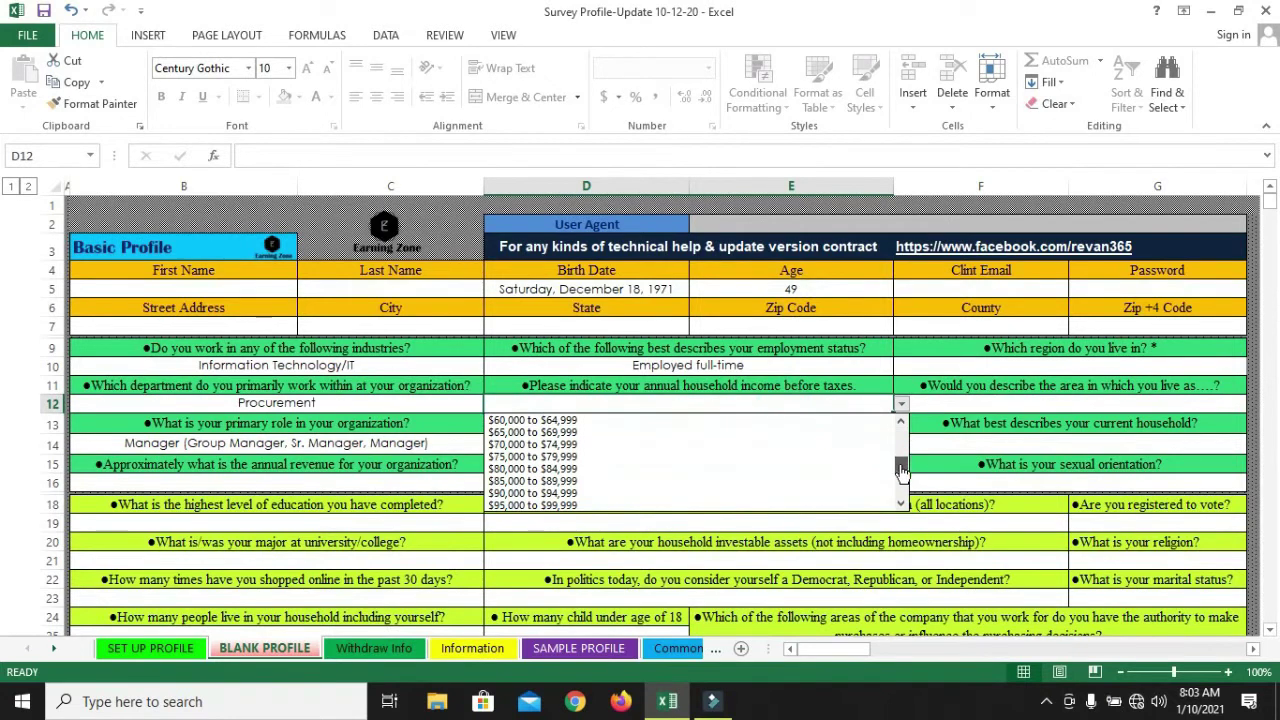
{"action": "left_click", "coordinate": [590, 486]}
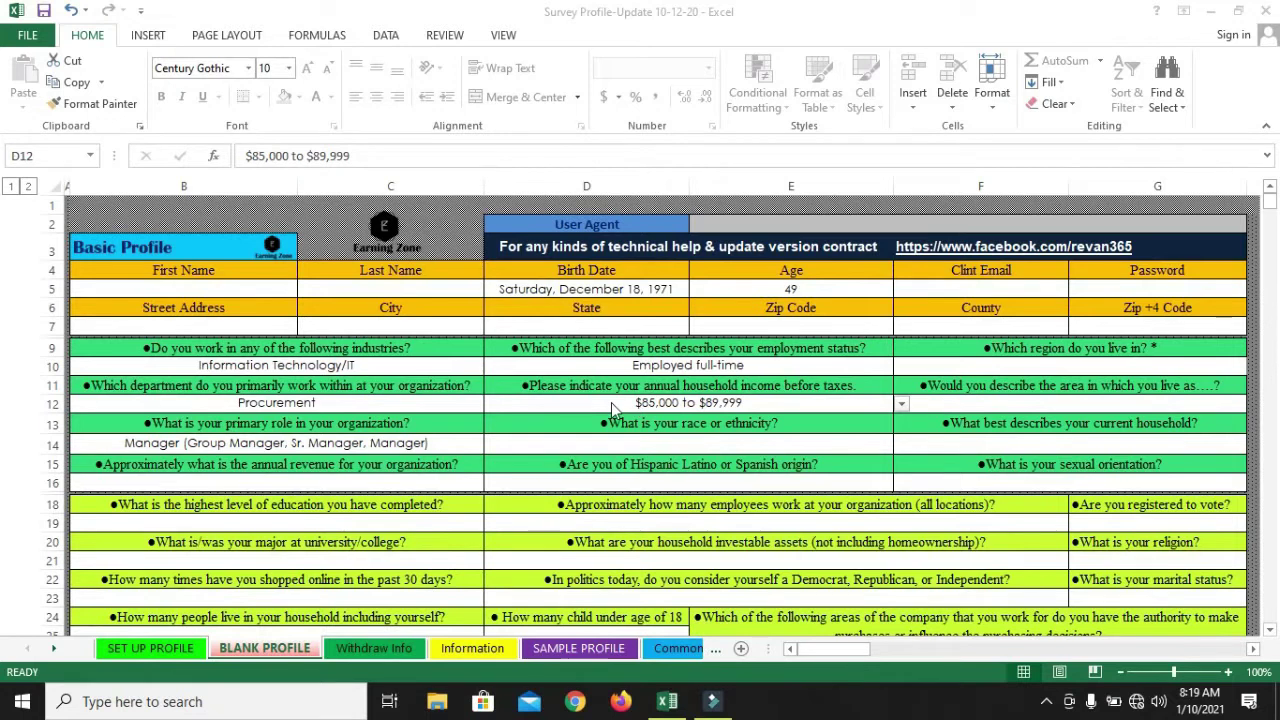
In the Basic+ Profile section, set the second household industry answer in B36 to Automotive.
{"action": "left_click", "coordinate": [452, 445]}
{"action": "scroll", "coordinate": [461, 452], "scroll_direction": "down", "scroll_amount": 5}
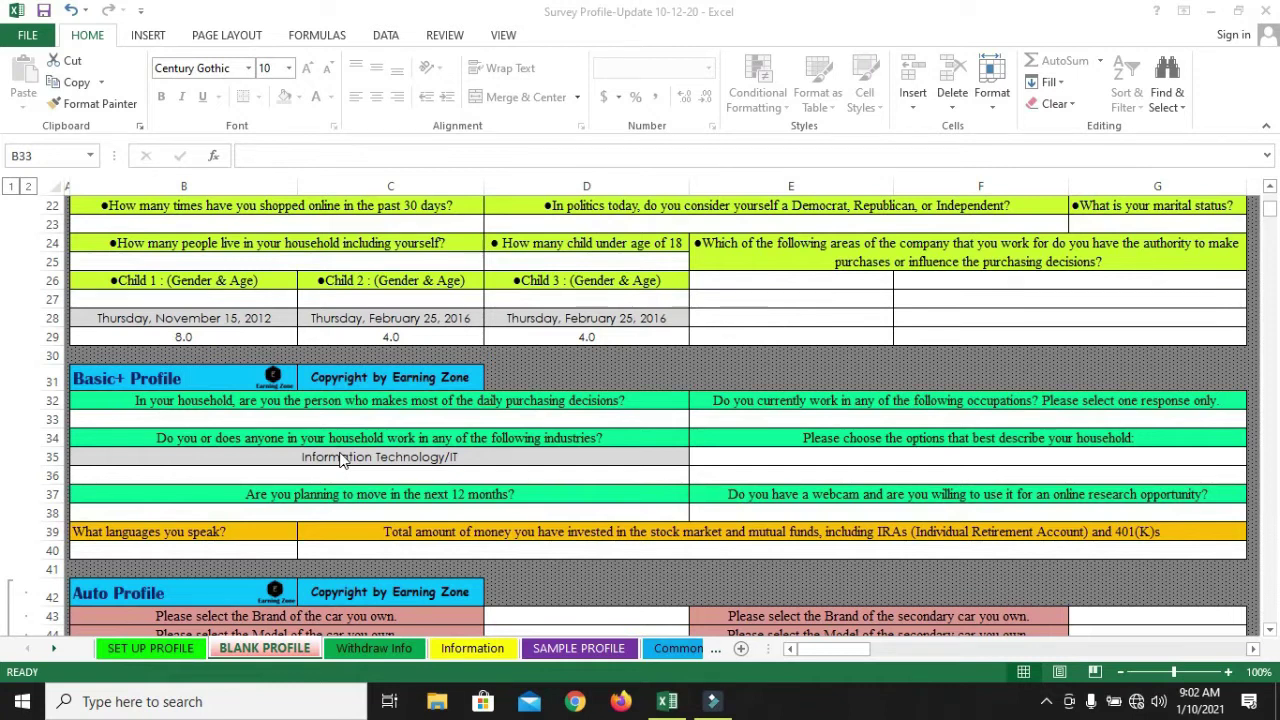
{"action": "left_click", "coordinate": [410, 472]}
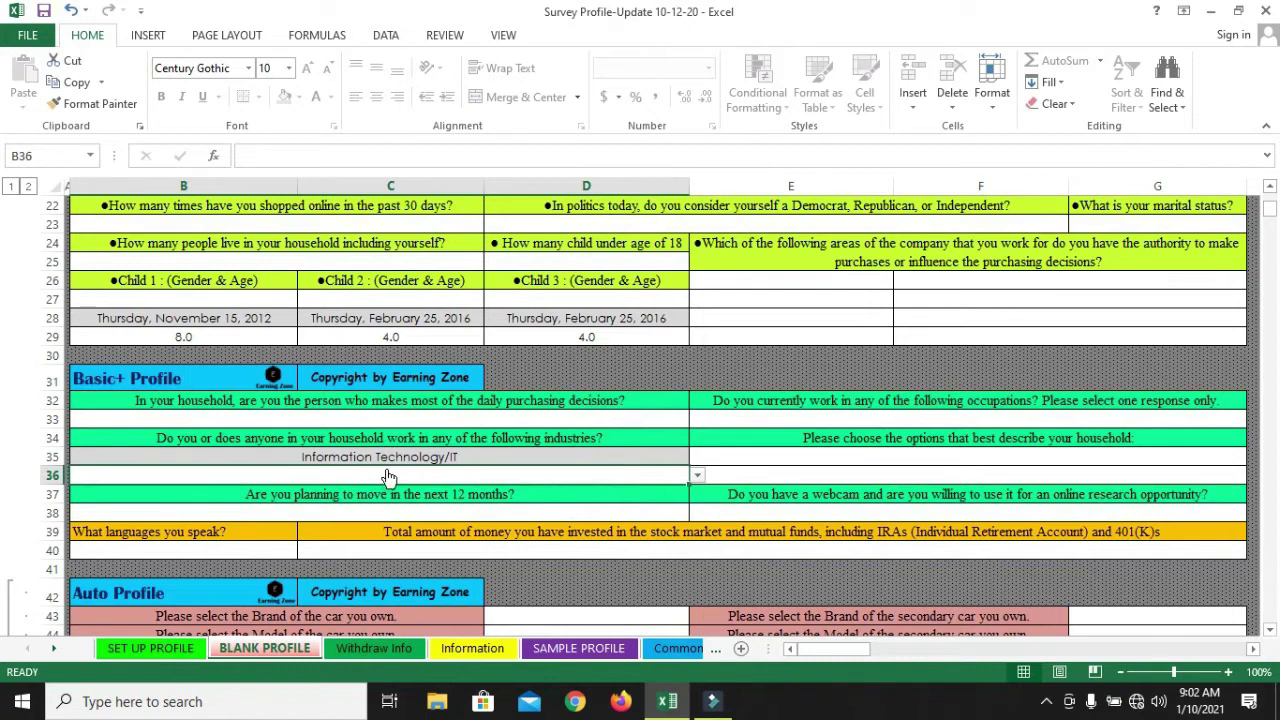
{"action": "key", "text": "alt+Down"}
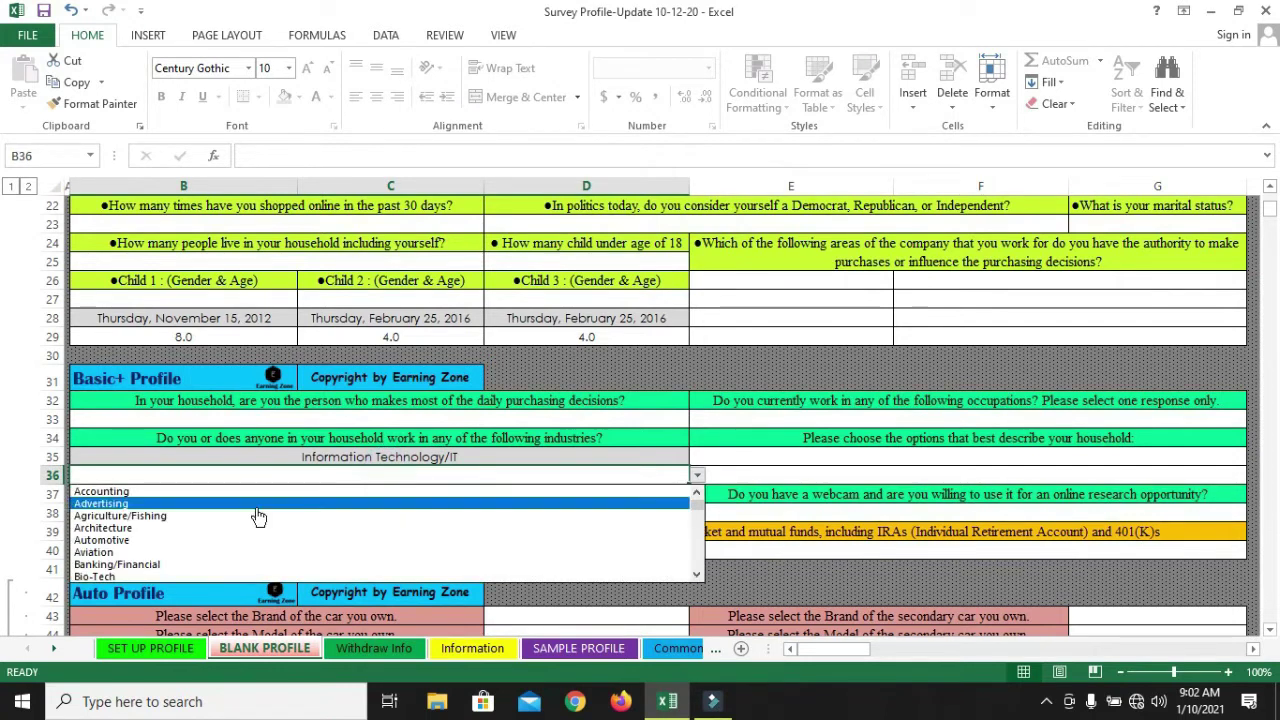
{"action": "left_click", "coordinate": [172, 543]}
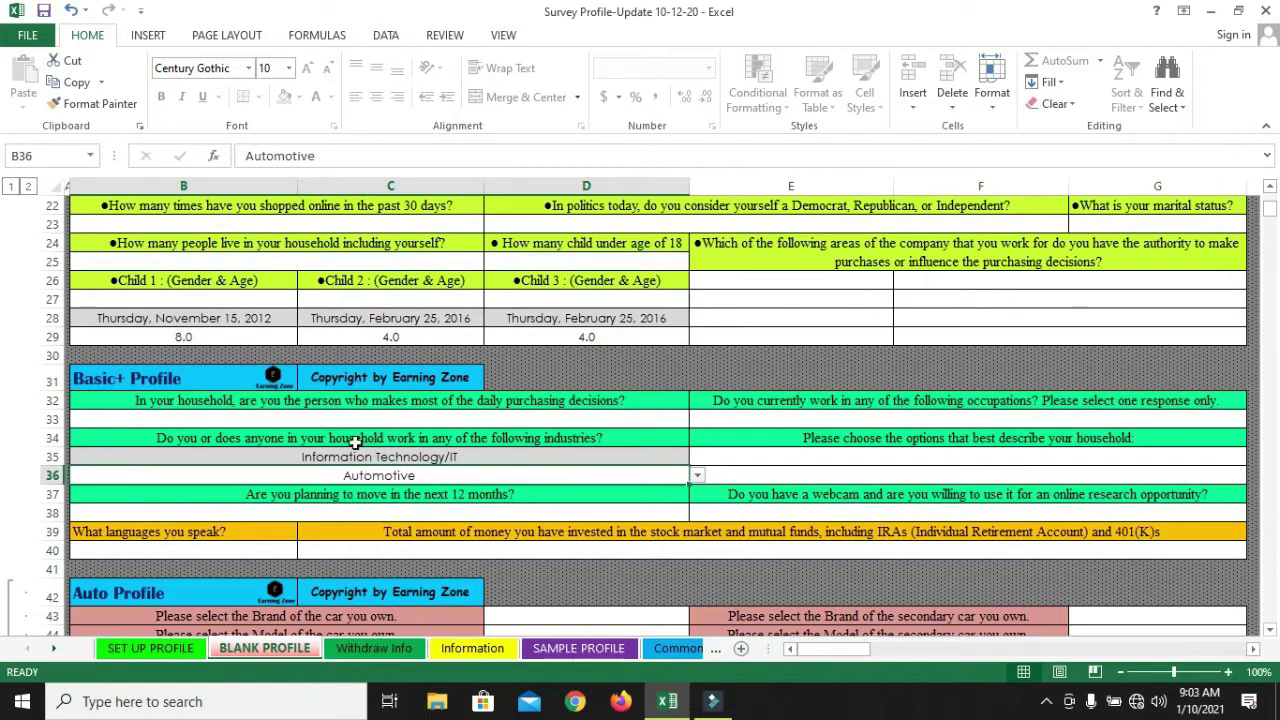
Return to the Basic Profile section and view the answer options for the living area question in F12.
{"action": "scroll", "coordinate": [408, 480], "scroll_direction": "down", "scroll_amount": 1}
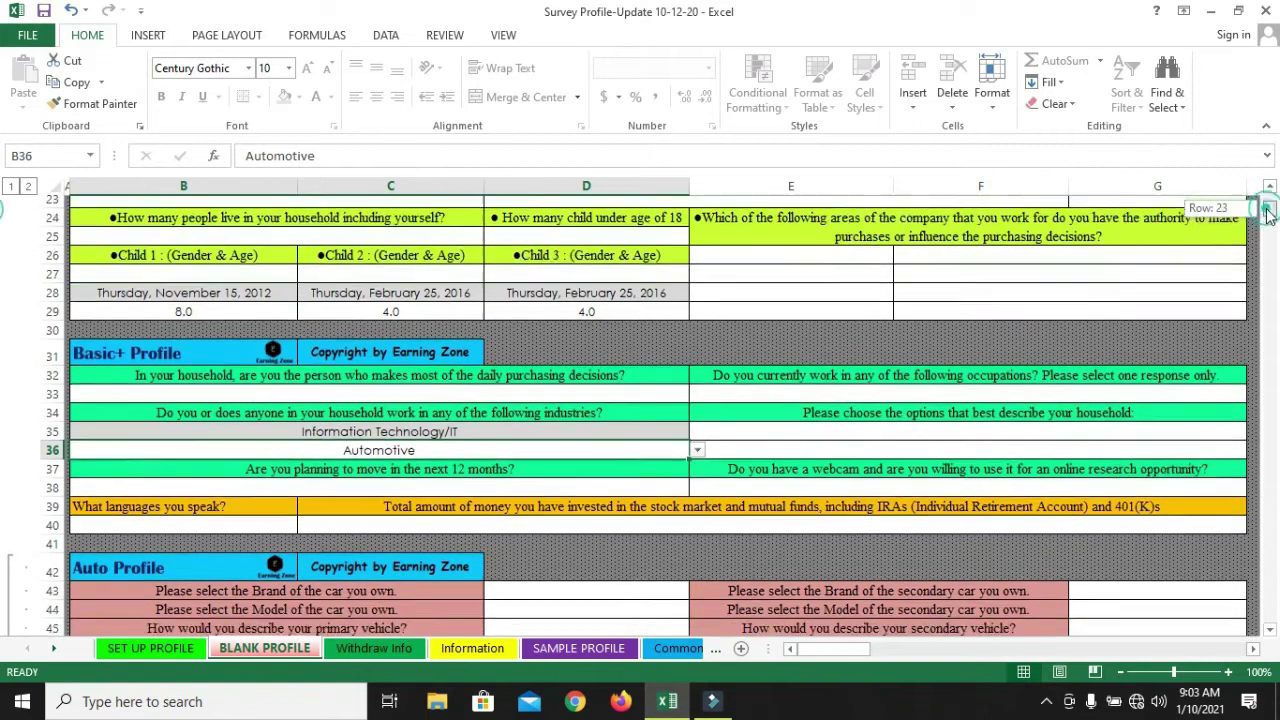
{"action": "scroll", "coordinate": [408, 480], "scroll_direction": "up", "scroll_amount": 8}
{"action": "left_click", "coordinate": [697, 400]}
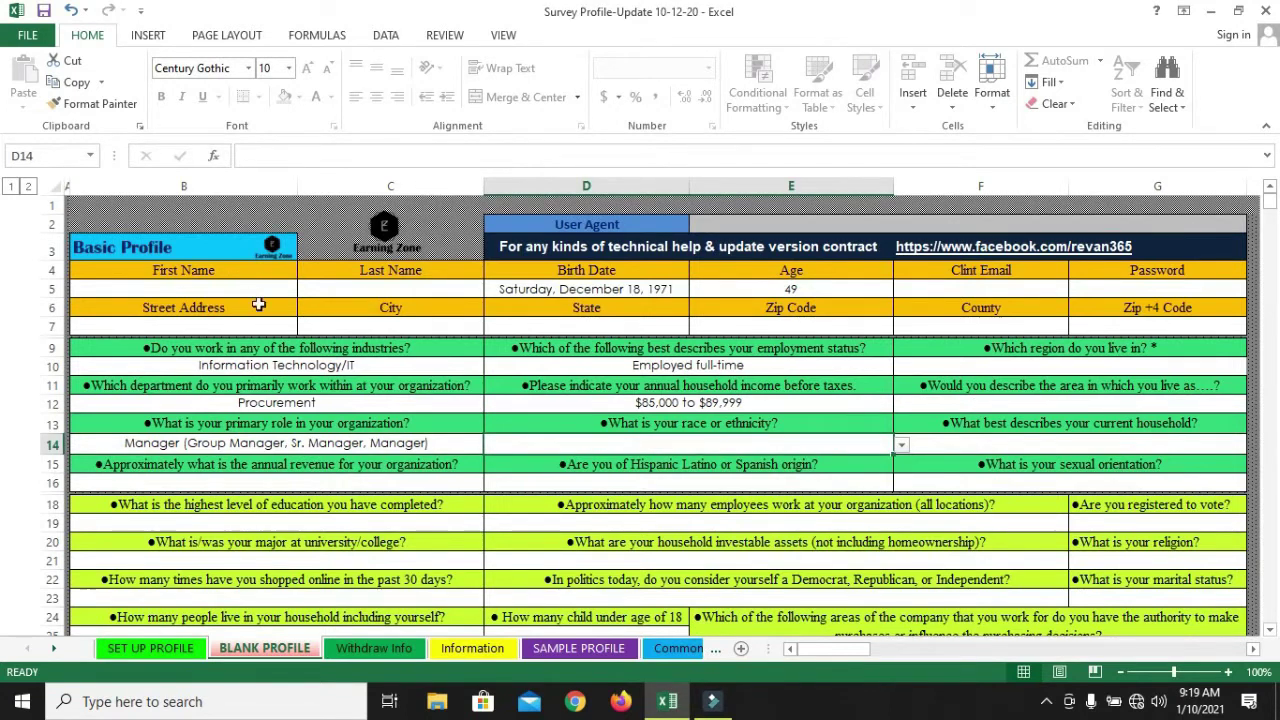
{"action": "key", "text": "Up"}
{"action": "key", "text": "Up"}
{"action": "key", "text": "Right"}
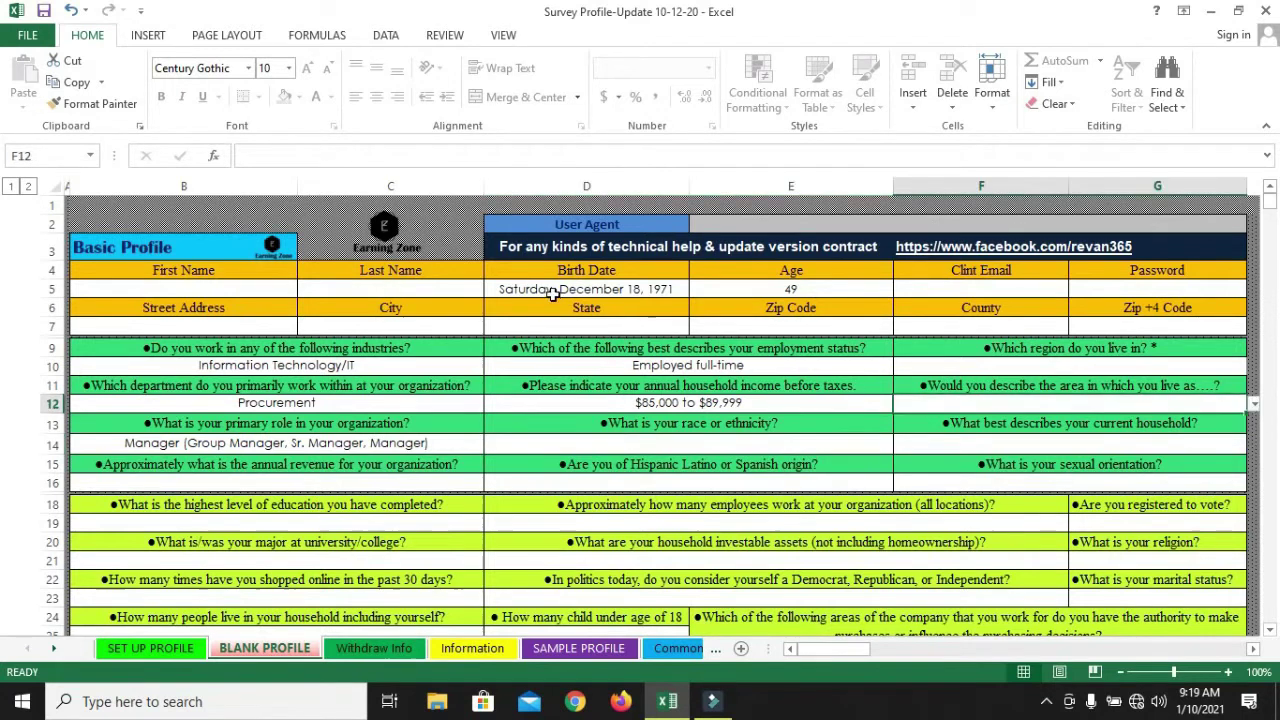
{"action": "left_click", "coordinate": [1254, 403]}
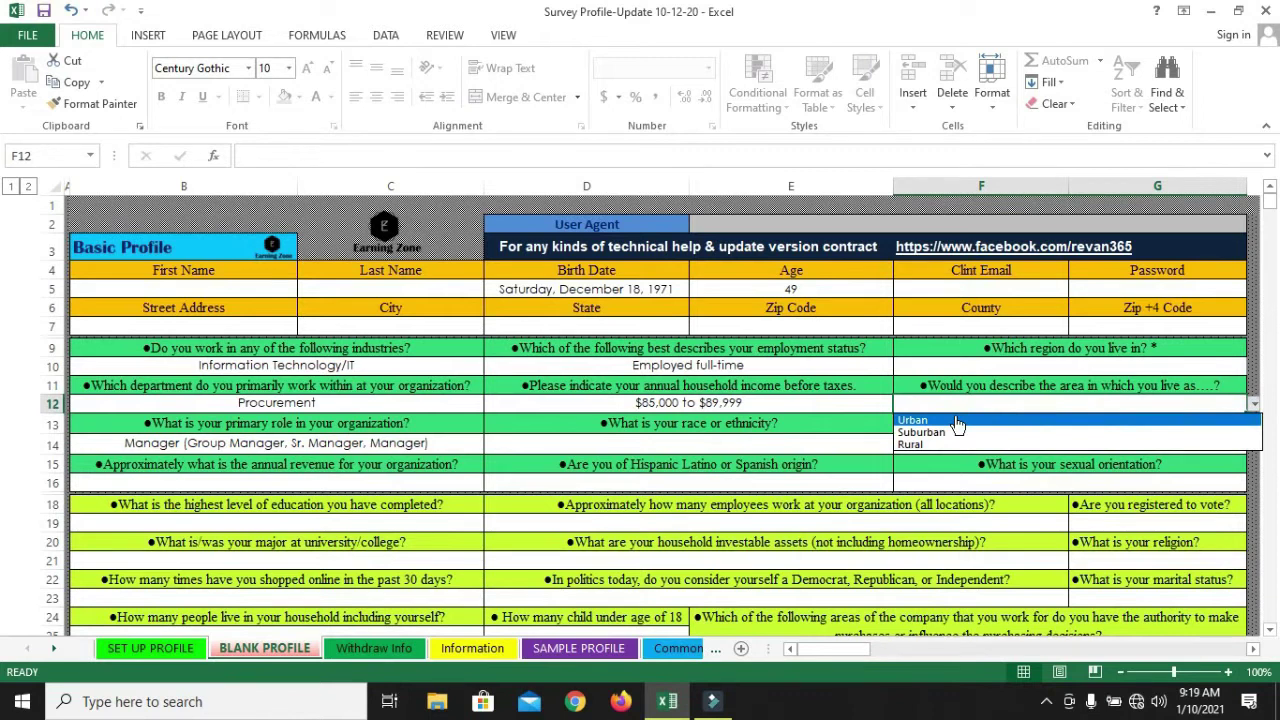
{"action": "key", "text": "Escape"}
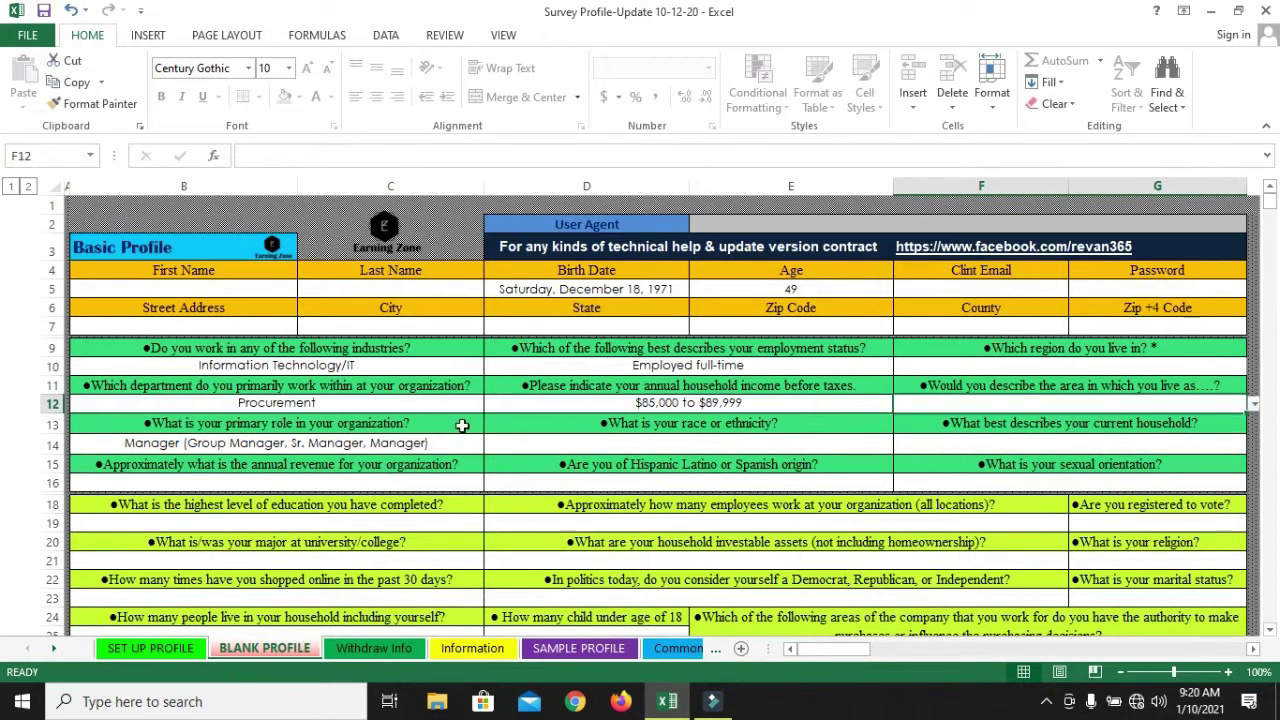
Set the race or ethnicity answer in D14 to White or Causation.
{"action": "left_click", "coordinate": [604, 437]}
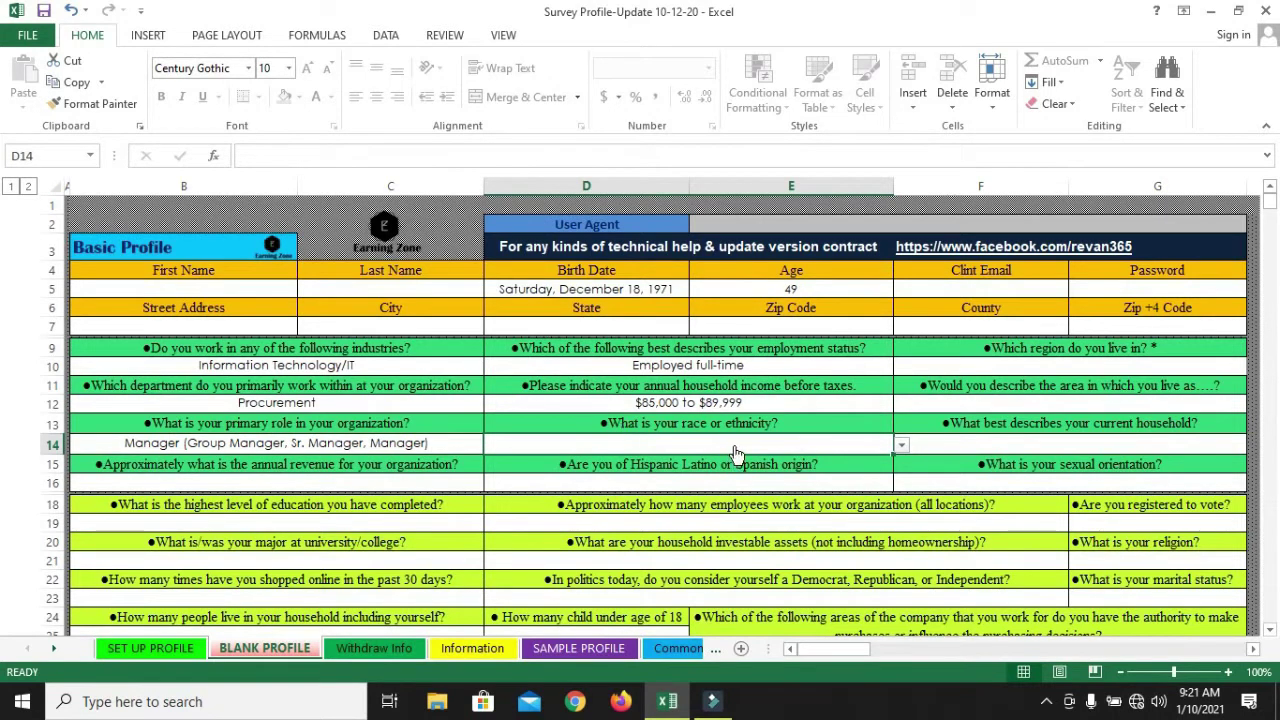
{"action": "key", "text": "alt+Down"}
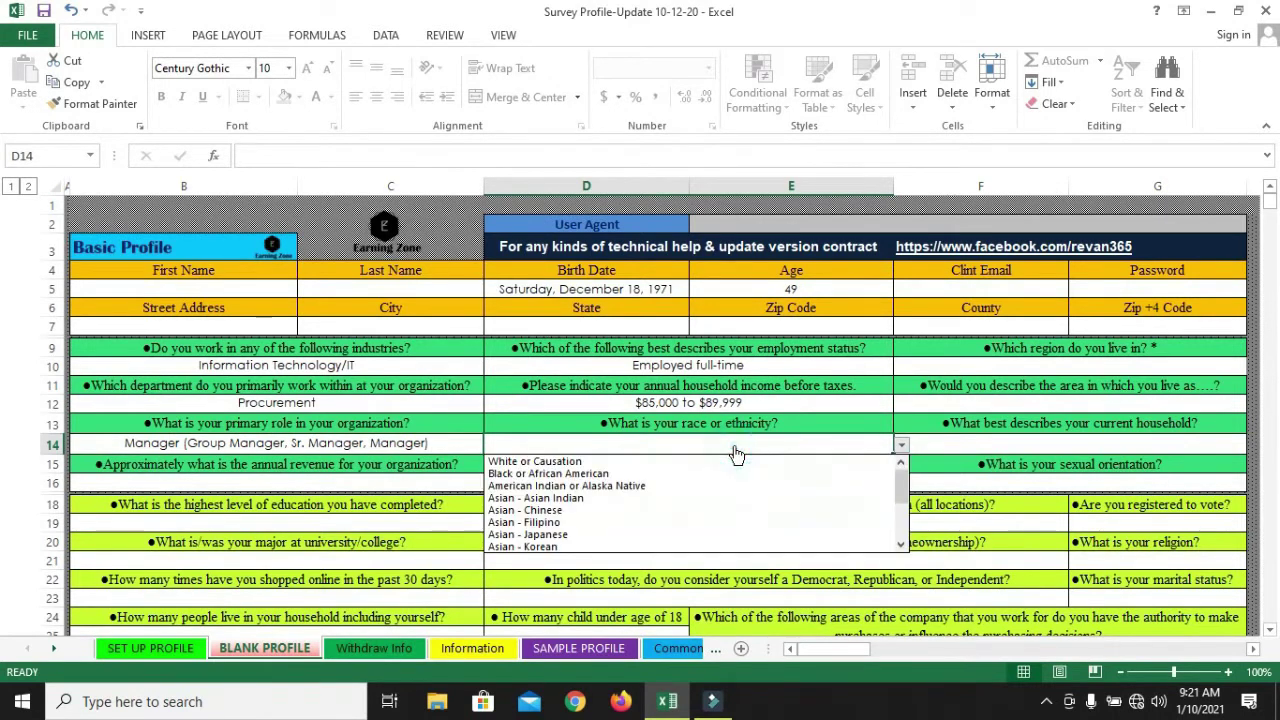
{"action": "left_click", "coordinate": [569, 463]}
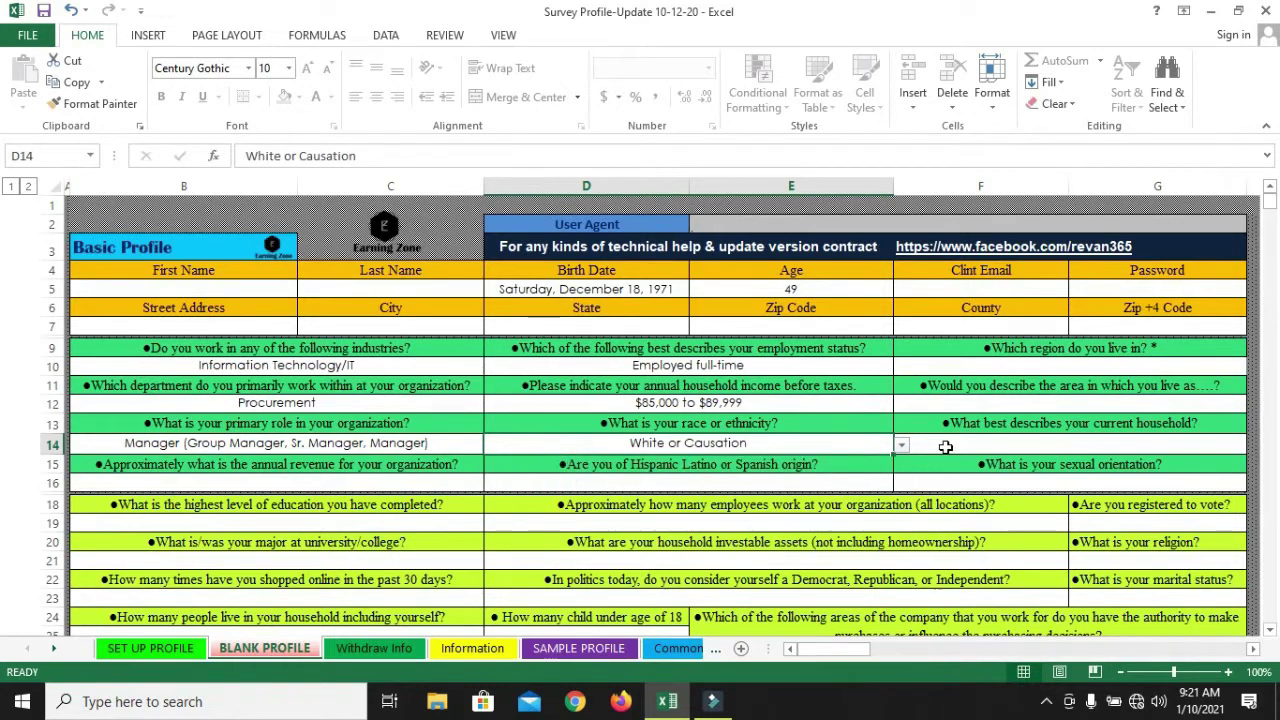
Review the household question in F14, the annual revenue question in B16 and the industry answer in B10.
{"action": "left_click", "coordinate": [1027, 443]}
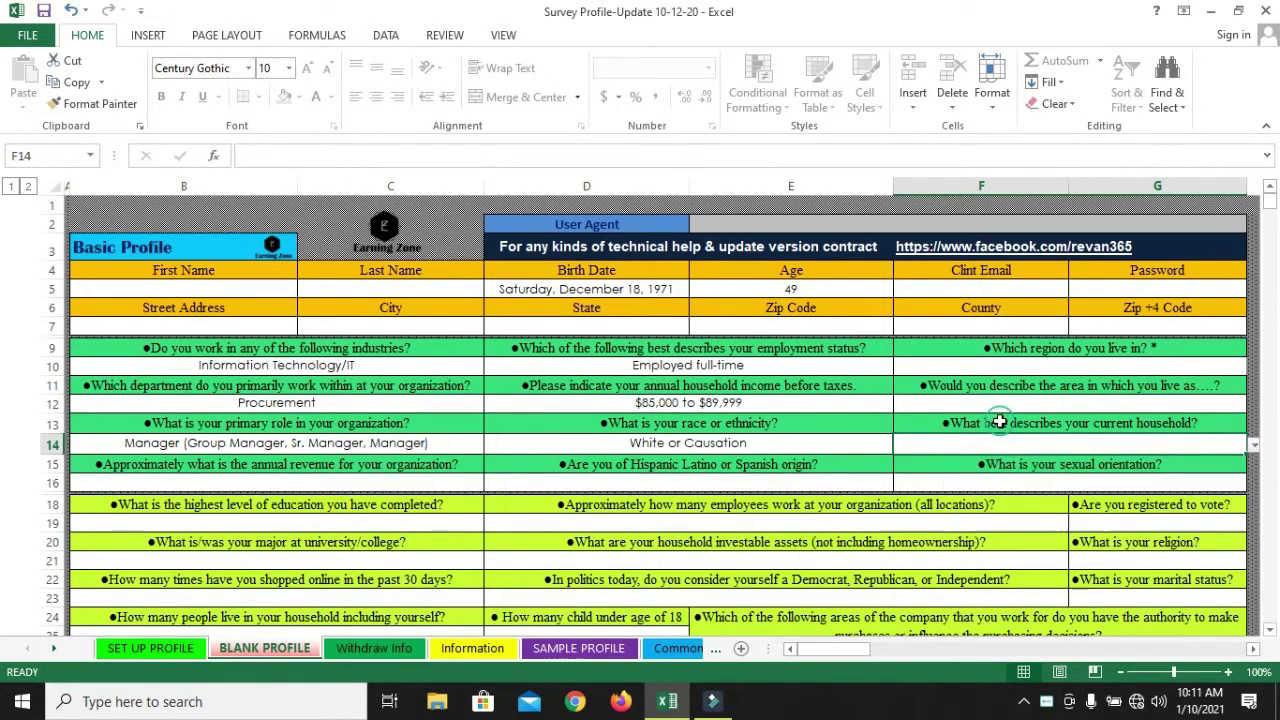
{"action": "key", "text": "Escape"}
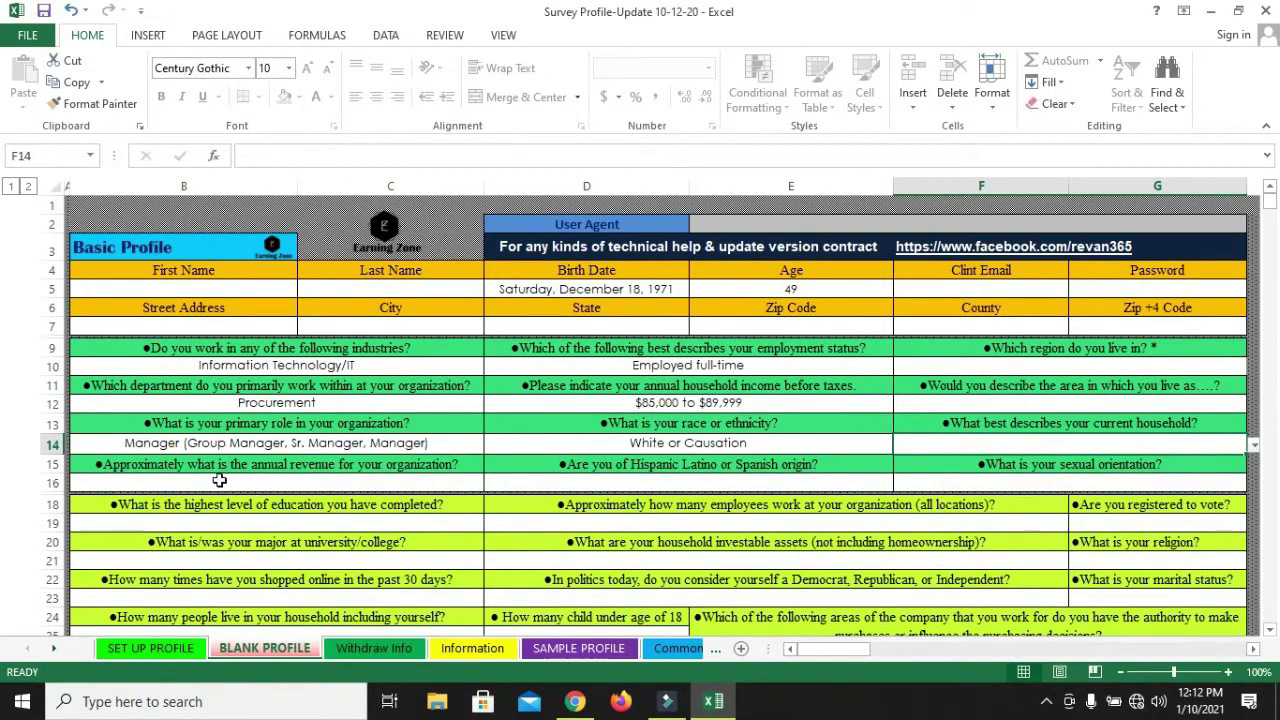
{"action": "left_click", "coordinate": [345, 483]}
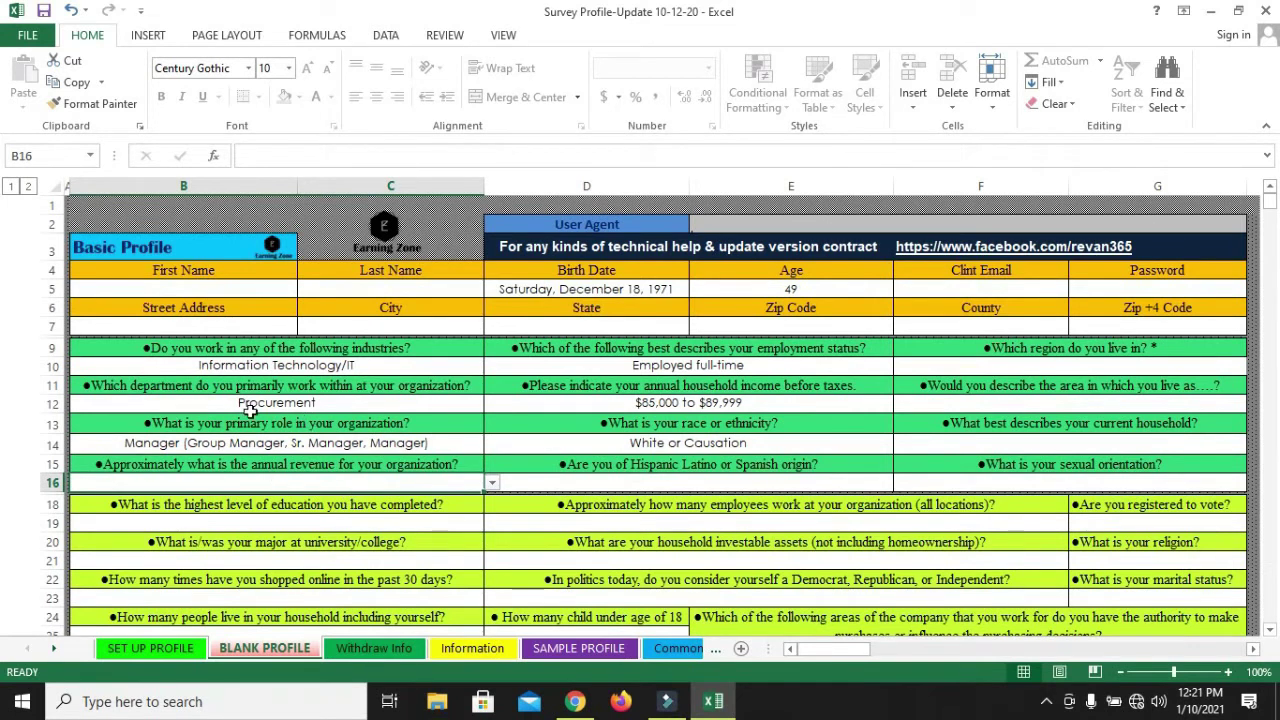
{"action": "left_click", "coordinate": [220, 370]}
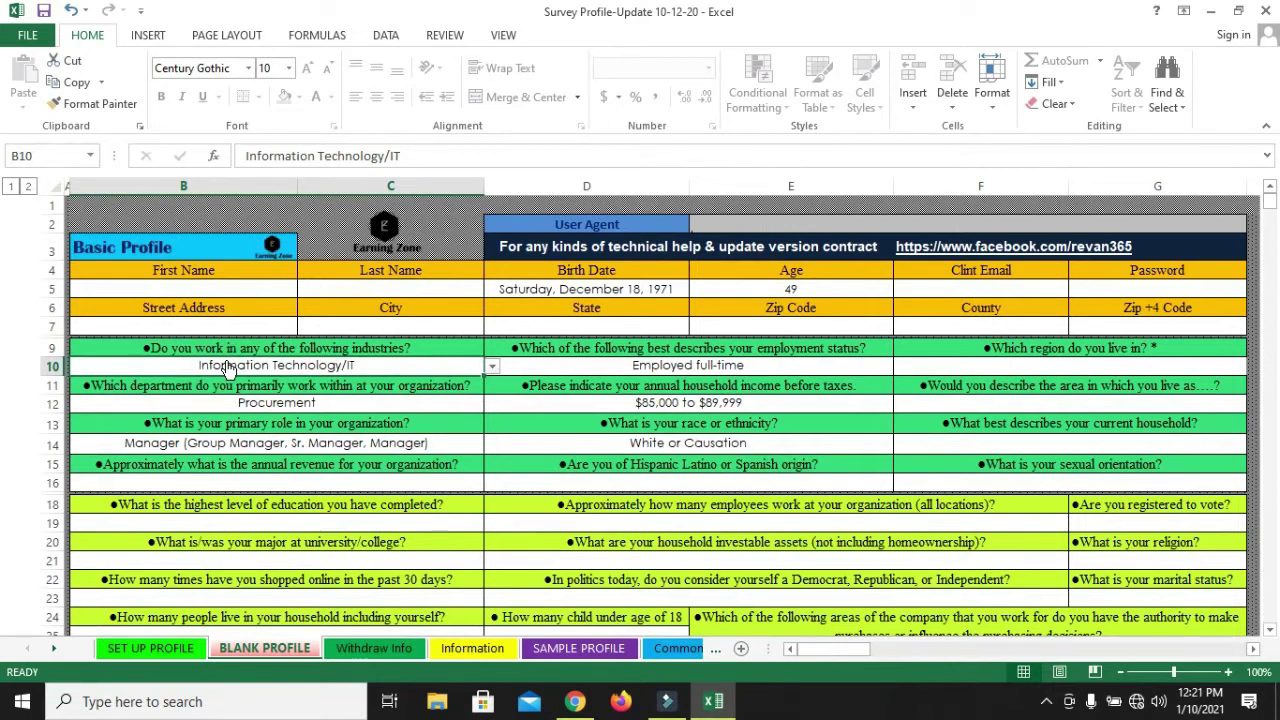
Set the number of employees at the organization (all locations) in D19 to 1,001 - 2,500.
{"action": "left_click", "coordinate": [609, 524]}
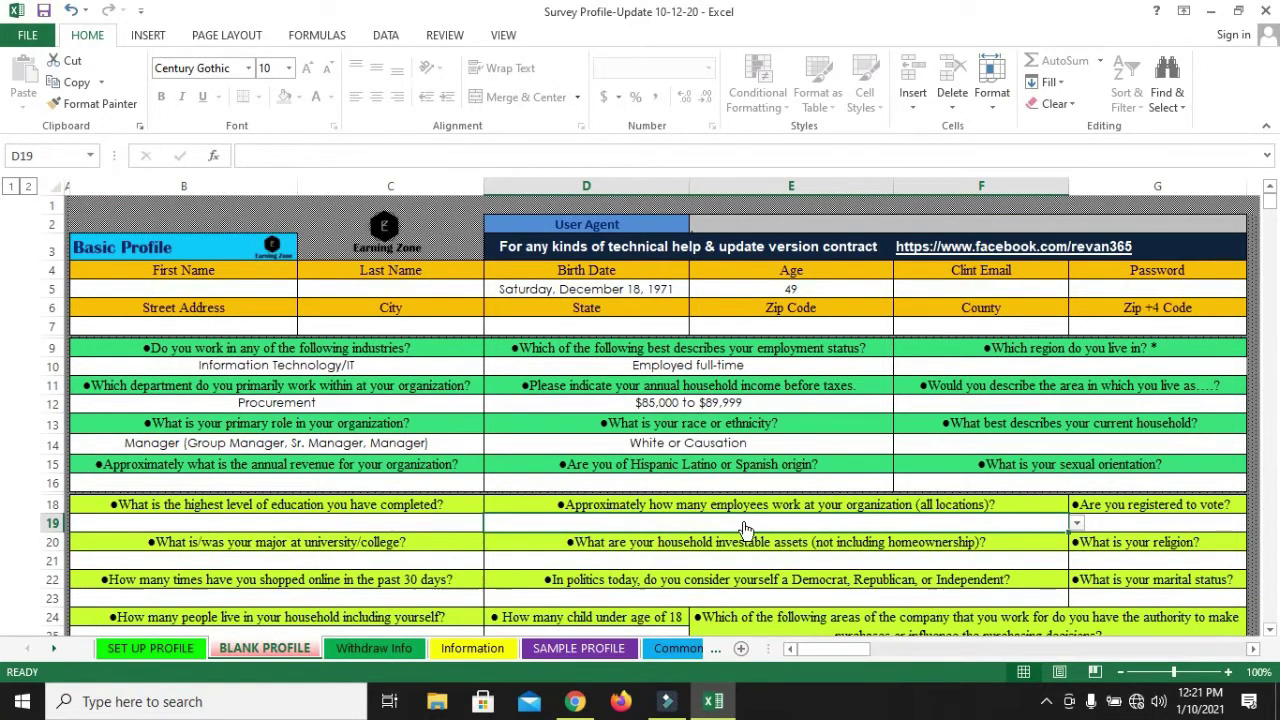
{"action": "left_click", "coordinate": [423, 481]}
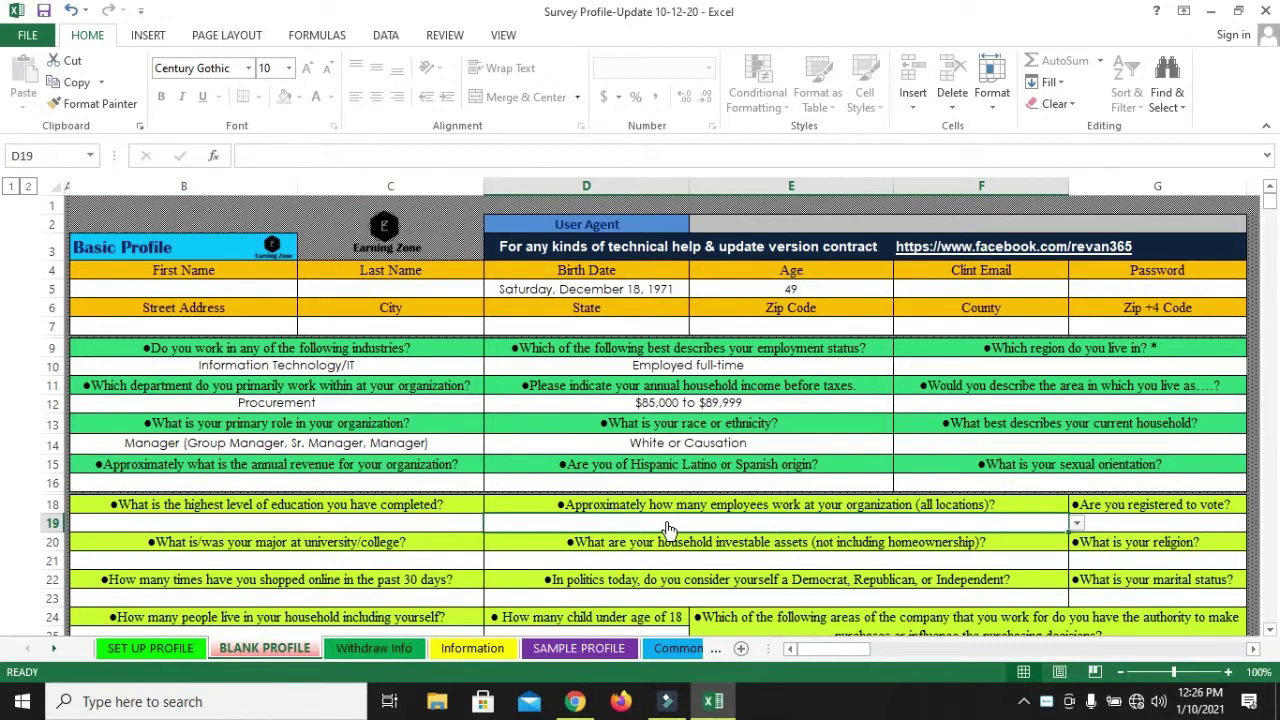
{"action": "key", "text": "alt+Down"}
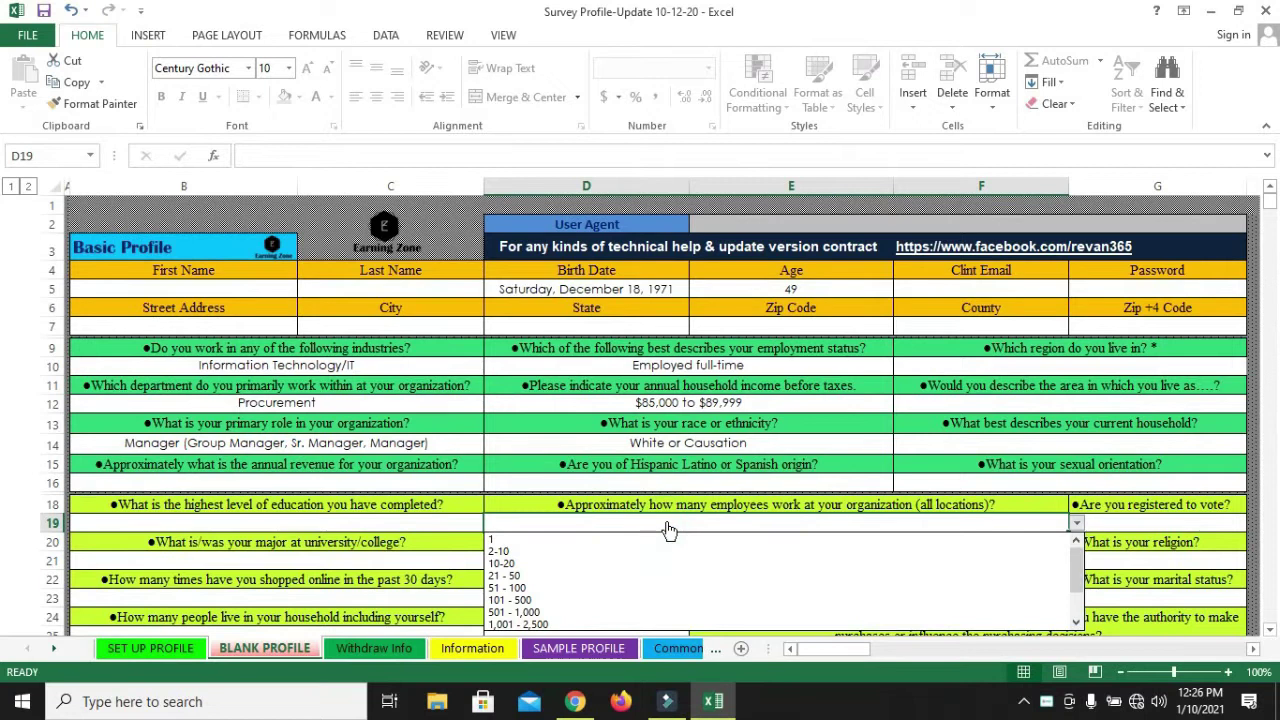
{"action": "left_click", "coordinate": [571, 625]}
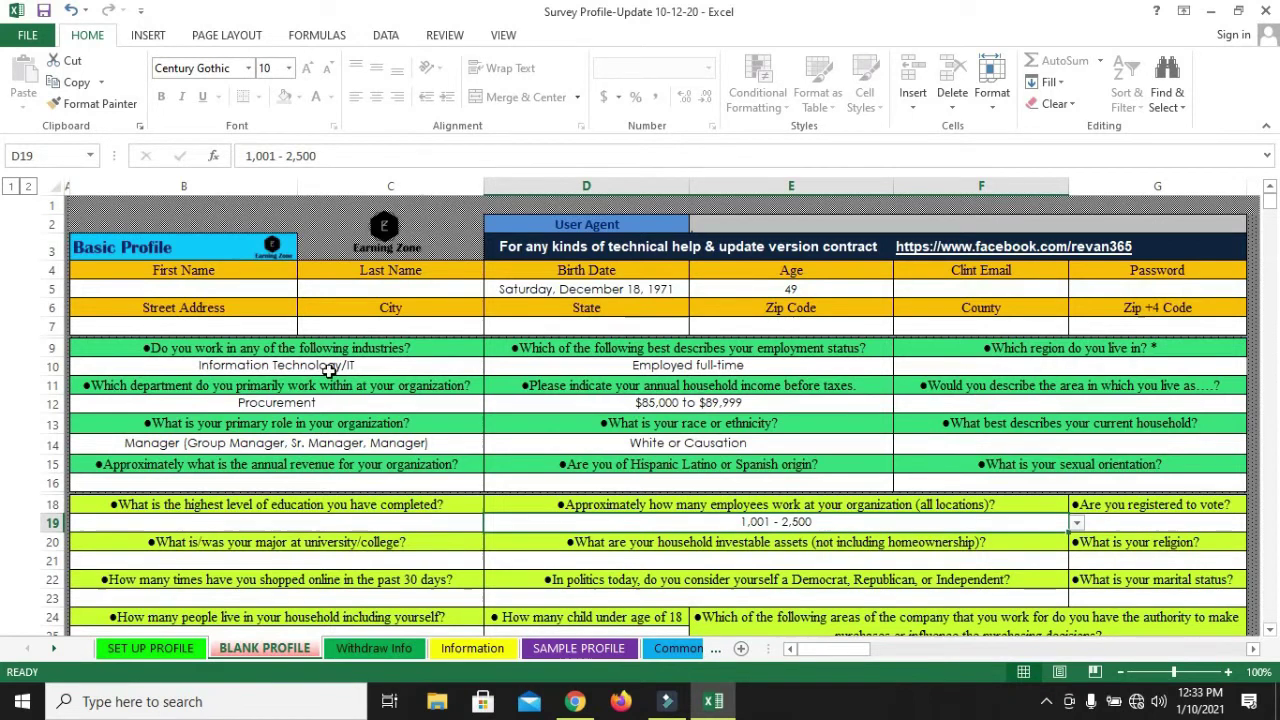
Check the industry and employee count answers, and set the organization's annual revenue in B16 to $100 Million - $249.99 Million.
{"action": "left_click", "coordinate": [288, 365]}
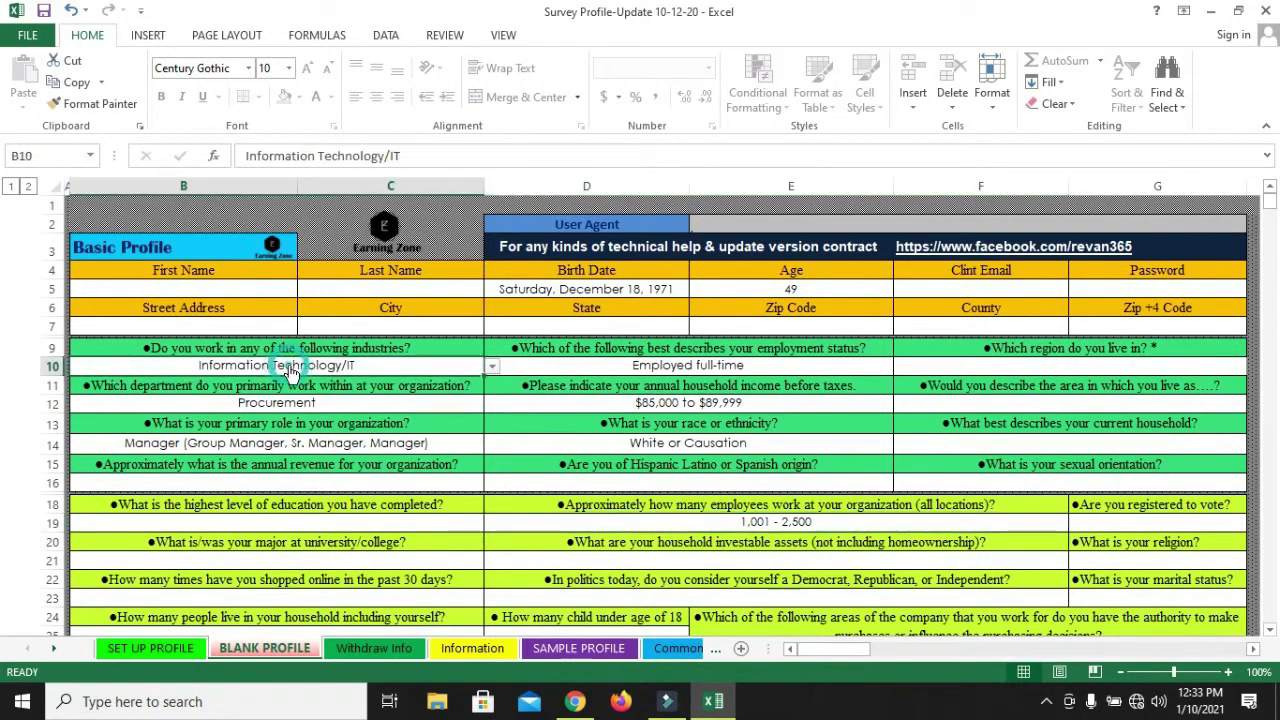
{"action": "left_click", "coordinate": [658, 527]}
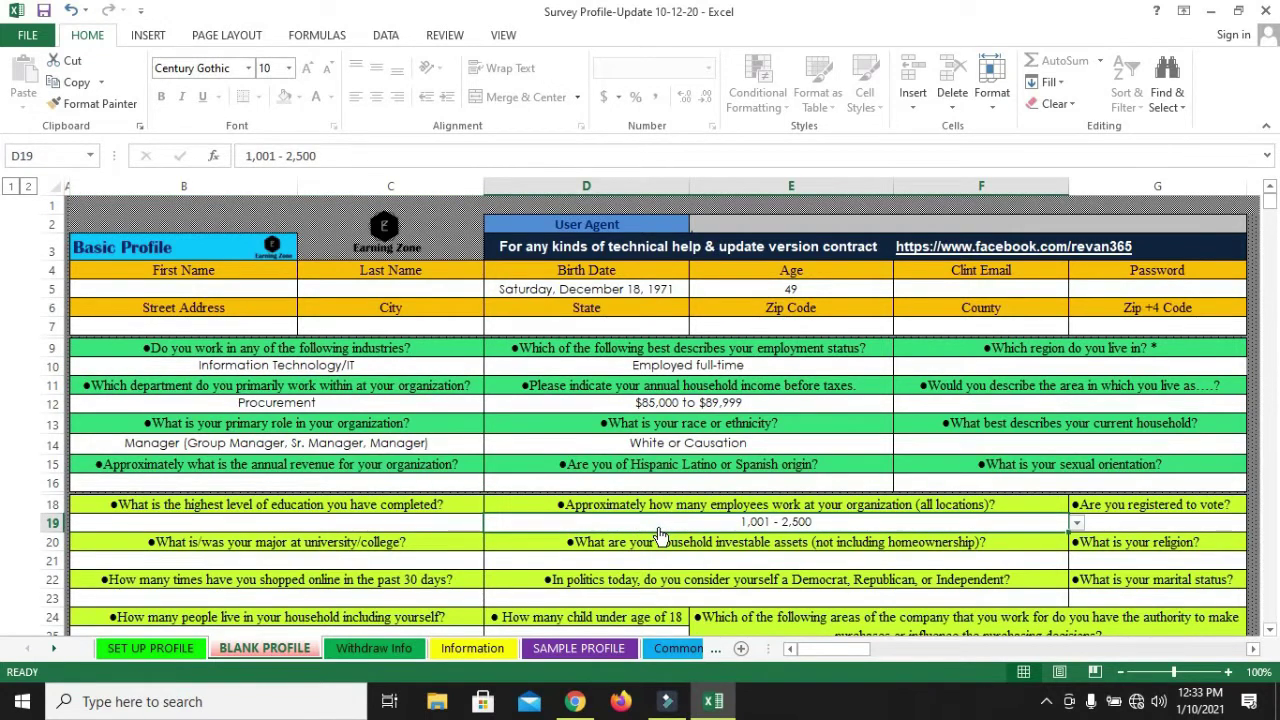
{"action": "left_click", "coordinate": [378, 481]}
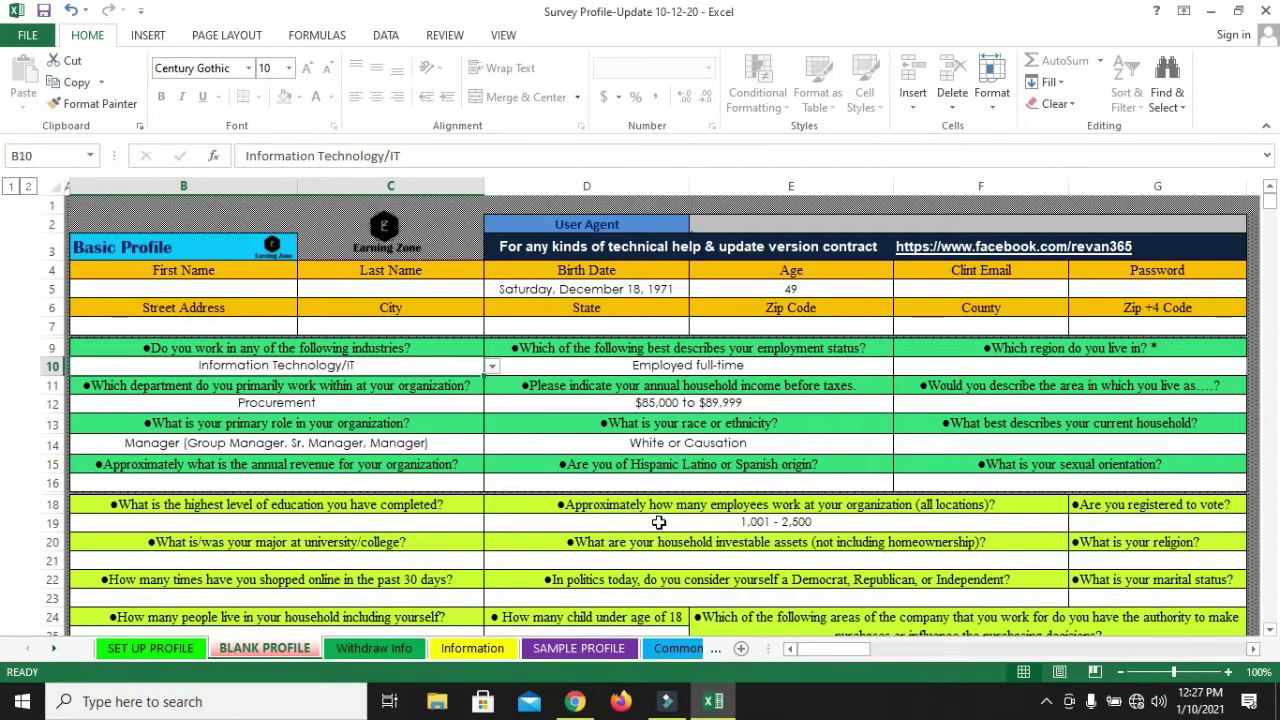
{"action": "left_click", "coordinate": [445, 484]}
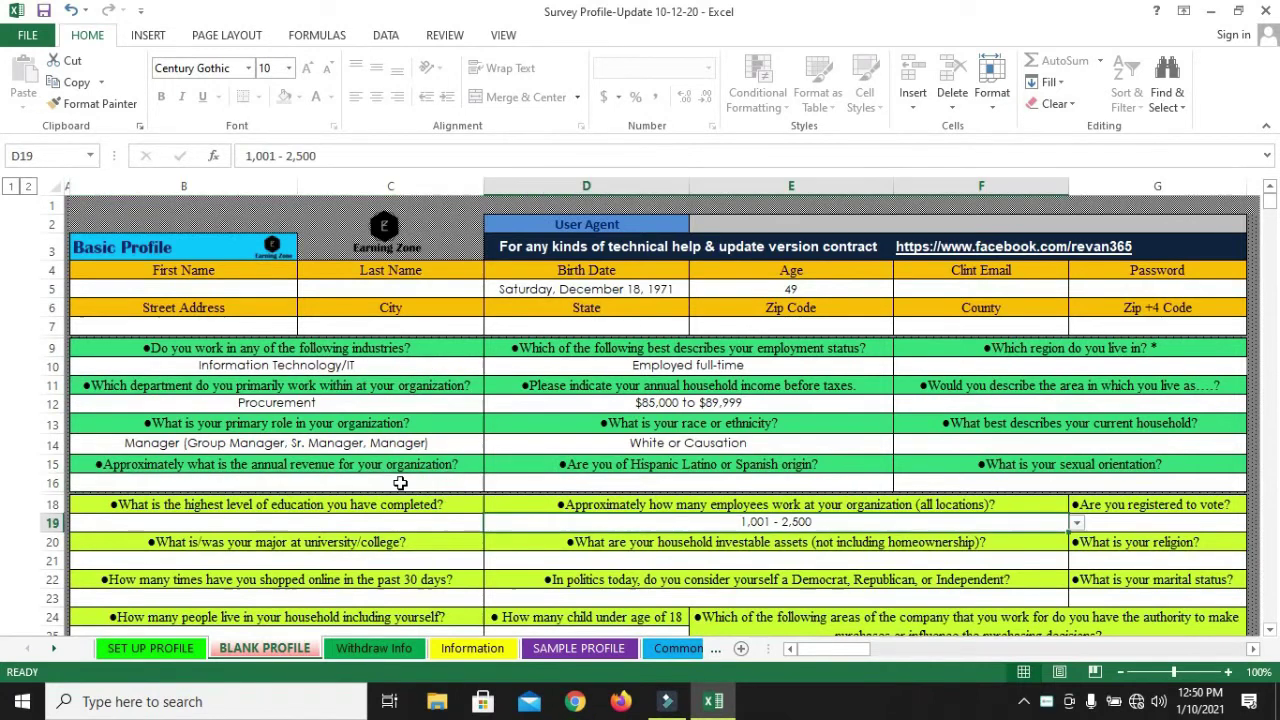
{"action": "left_click", "coordinate": [400, 488]}
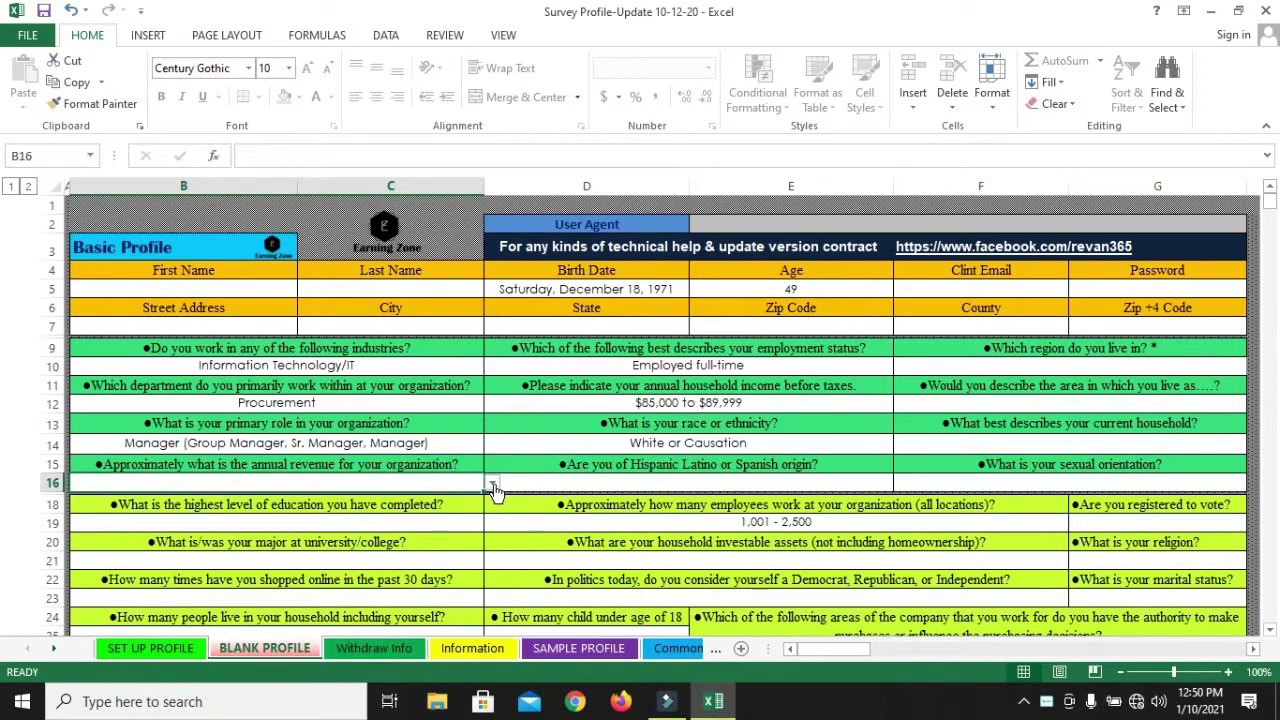
{"action": "left_click", "coordinate": [492, 483]}
{"action": "scroll", "coordinate": [228, 570], "scroll_direction": "down", "scroll_amount": 2}
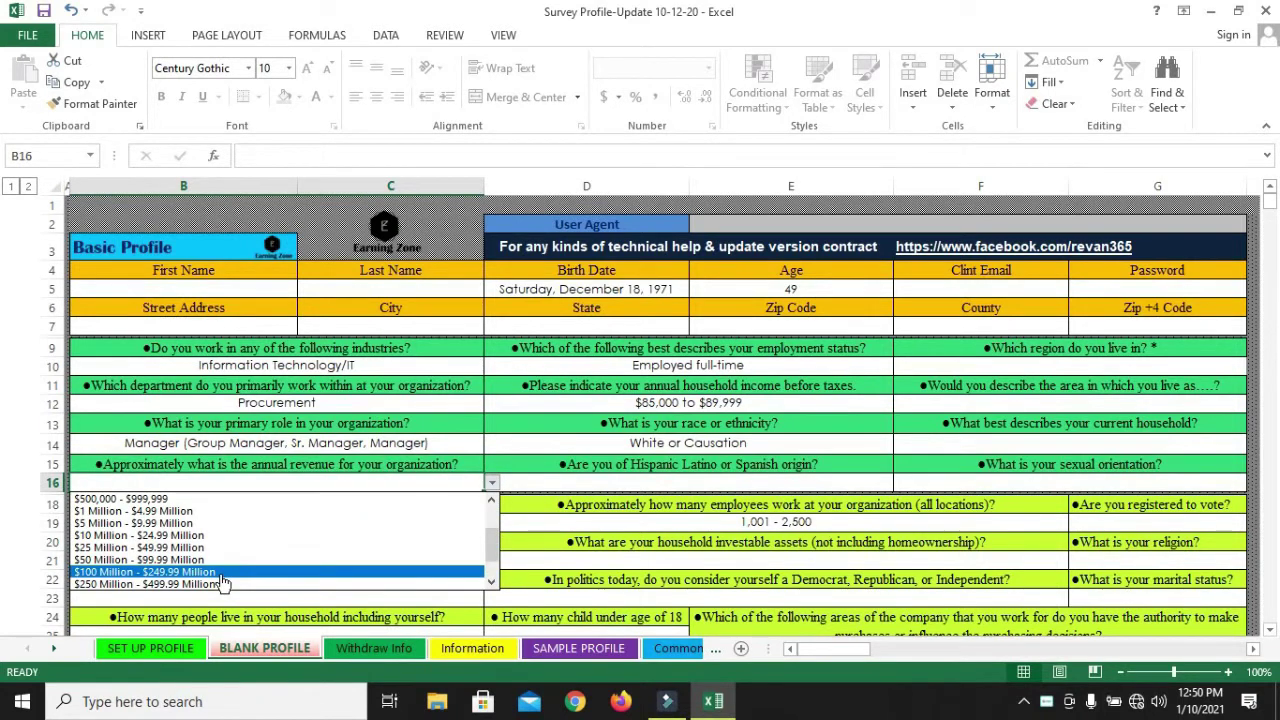
{"action": "left_click", "coordinate": [220, 573]}
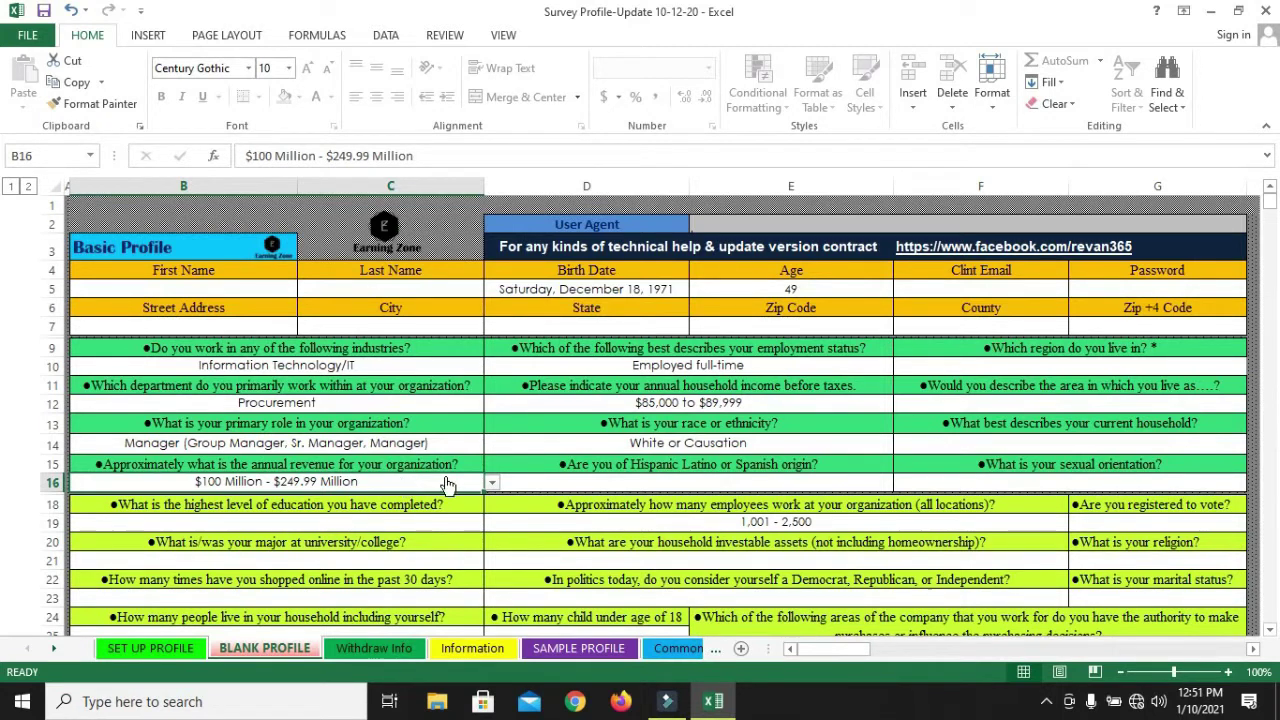
Answer the Hispanic origin question in D16 with Not Hispanic and the sexual orientation question in F16 with Heterosexual.
{"action": "left_click", "coordinate": [618, 478]}
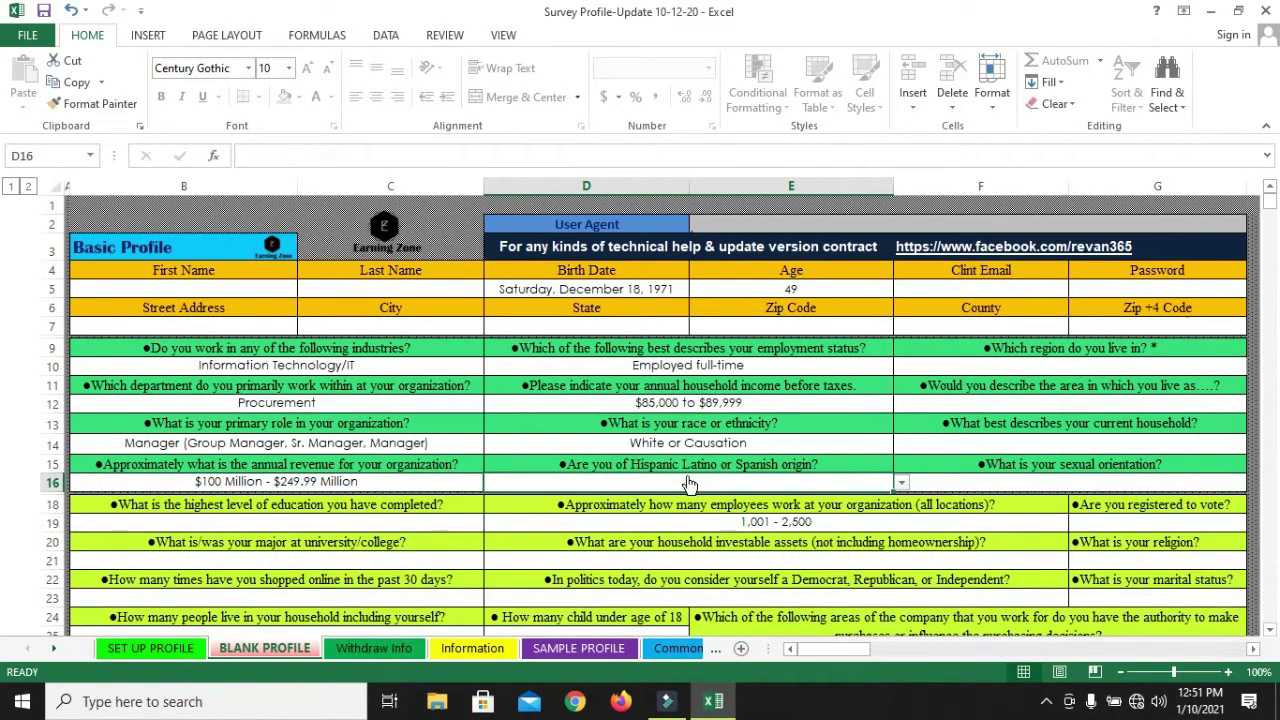
{"action": "key", "text": "alt+Down"}
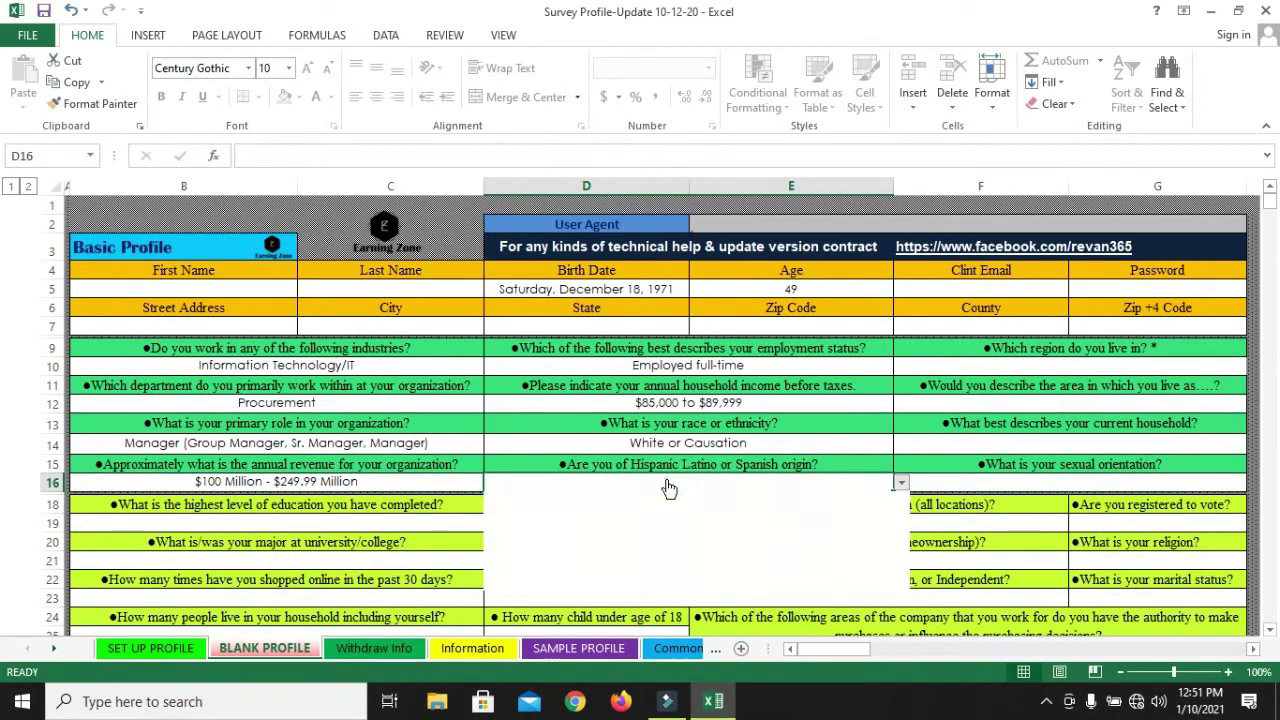
{"action": "left_click", "coordinate": [547, 497]}
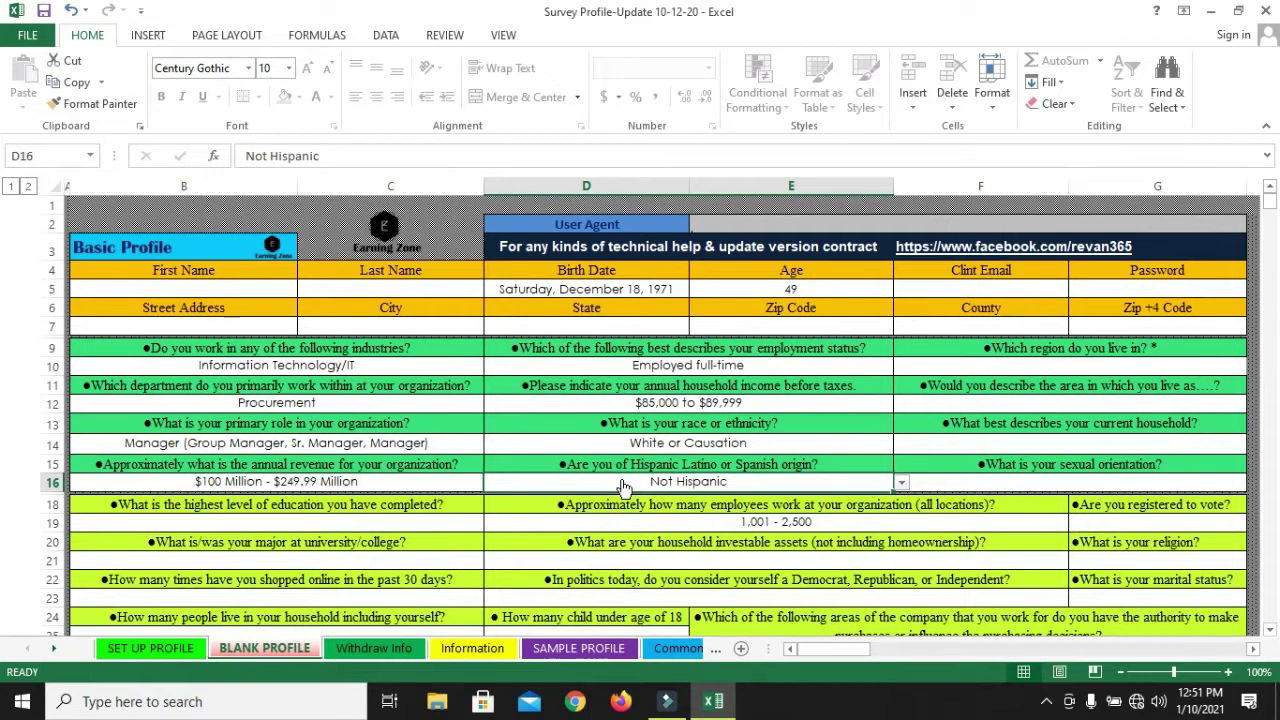
{"action": "left_click", "coordinate": [933, 484]}
{"action": "scroll", "coordinate": [976, 424], "scroll_direction": "down", "scroll_amount": 1}
{"action": "key", "text": "alt+Down"}
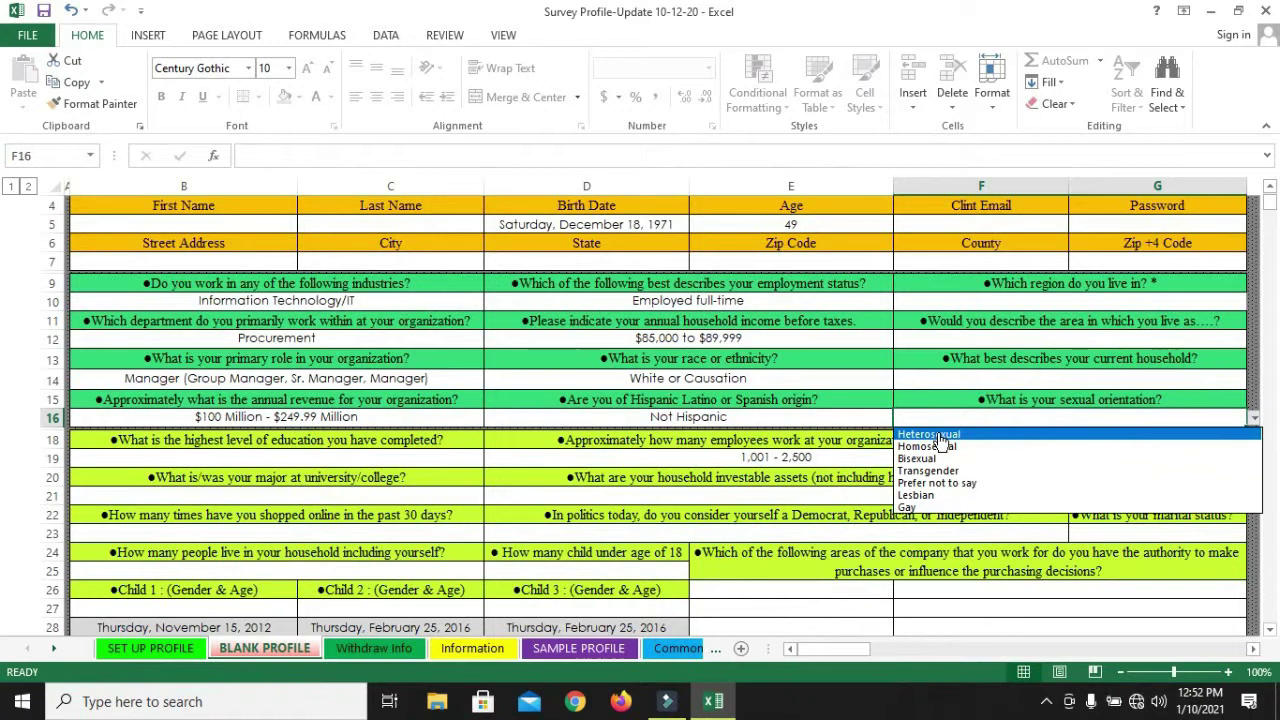
{"action": "left_click", "coordinate": [940, 436]}
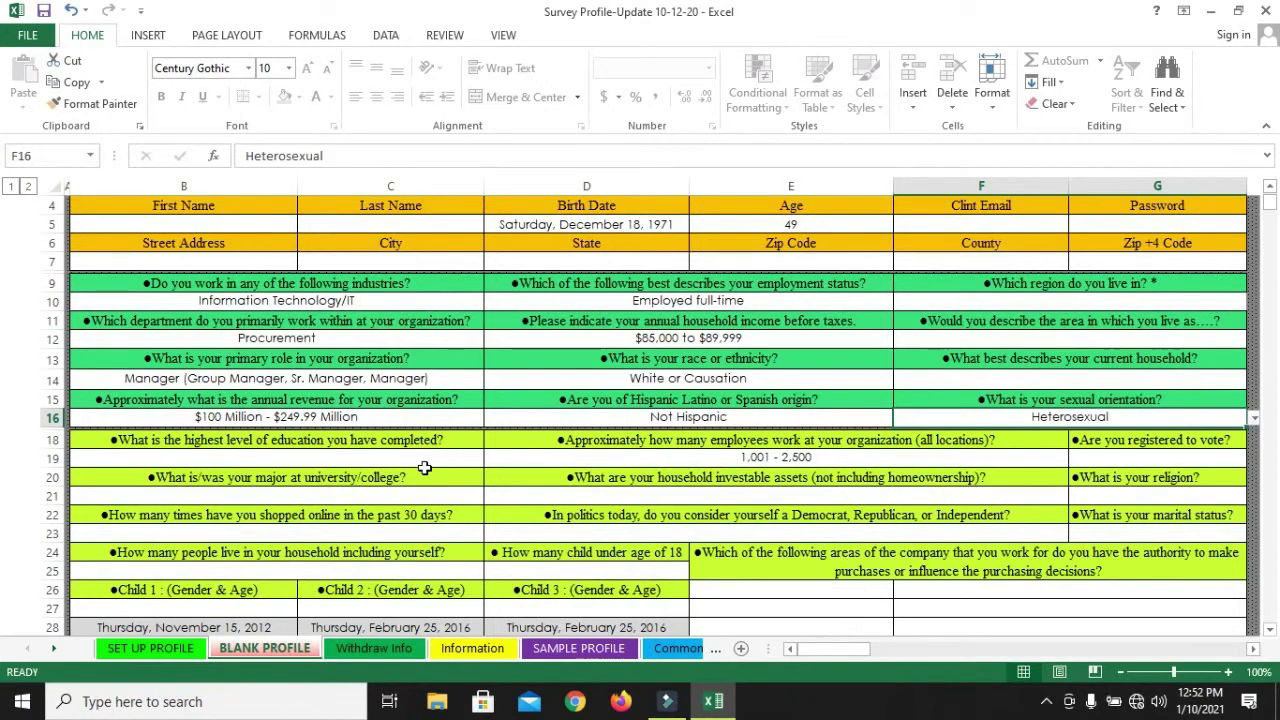
Set the highest education level in B19 to Masters or professional degree and the voter registration answer in G19 to Yes.
{"action": "left_click", "coordinate": [225, 456]}
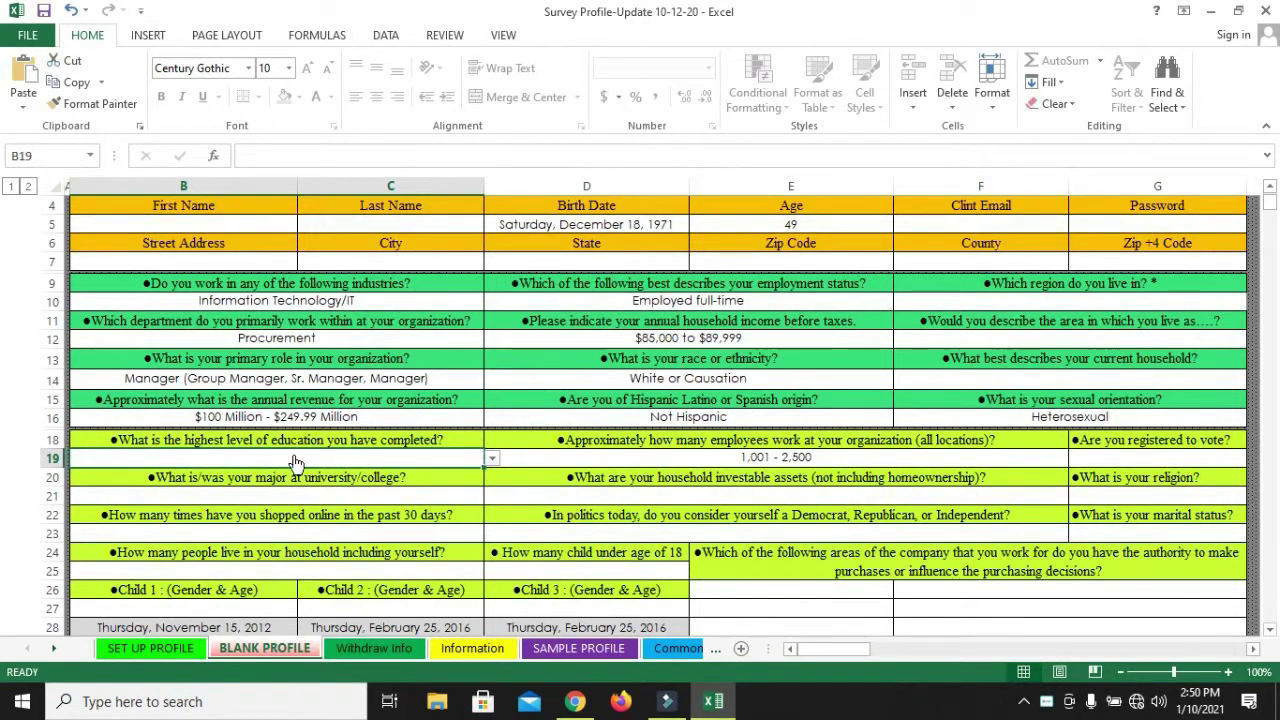
{"action": "key", "text": "alt+Down"}
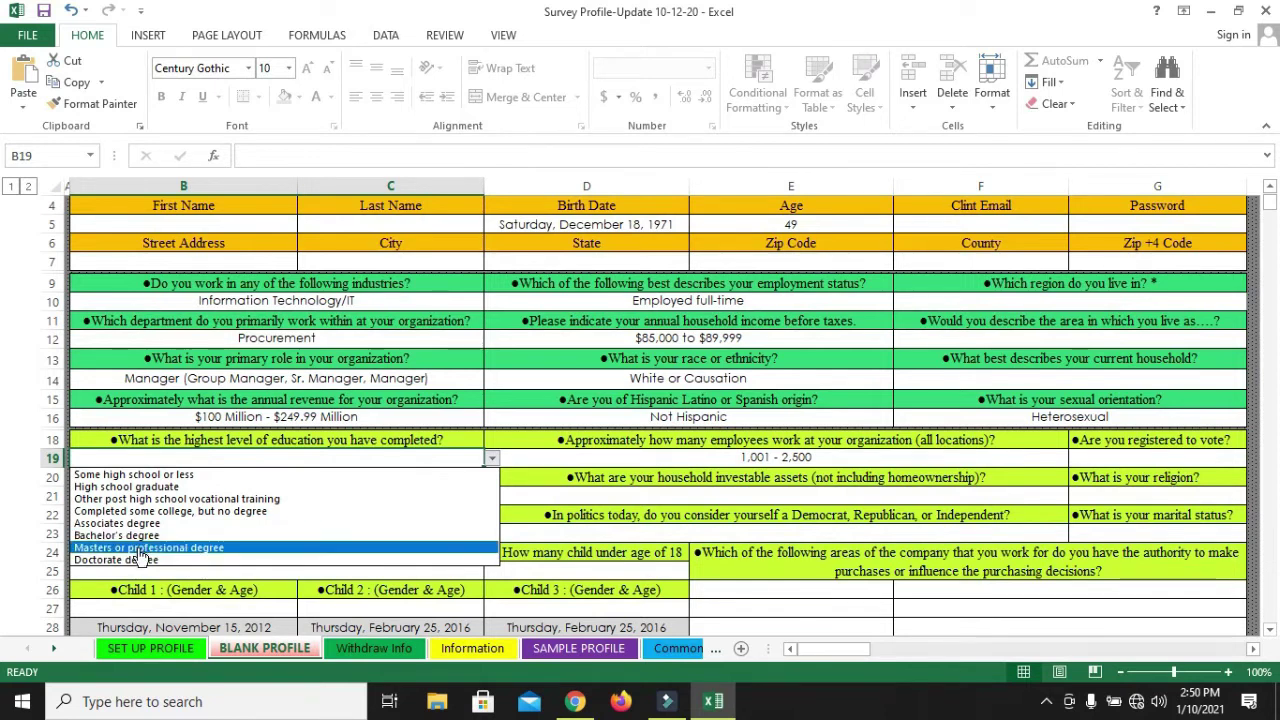
{"action": "left_click", "coordinate": [145, 549]}
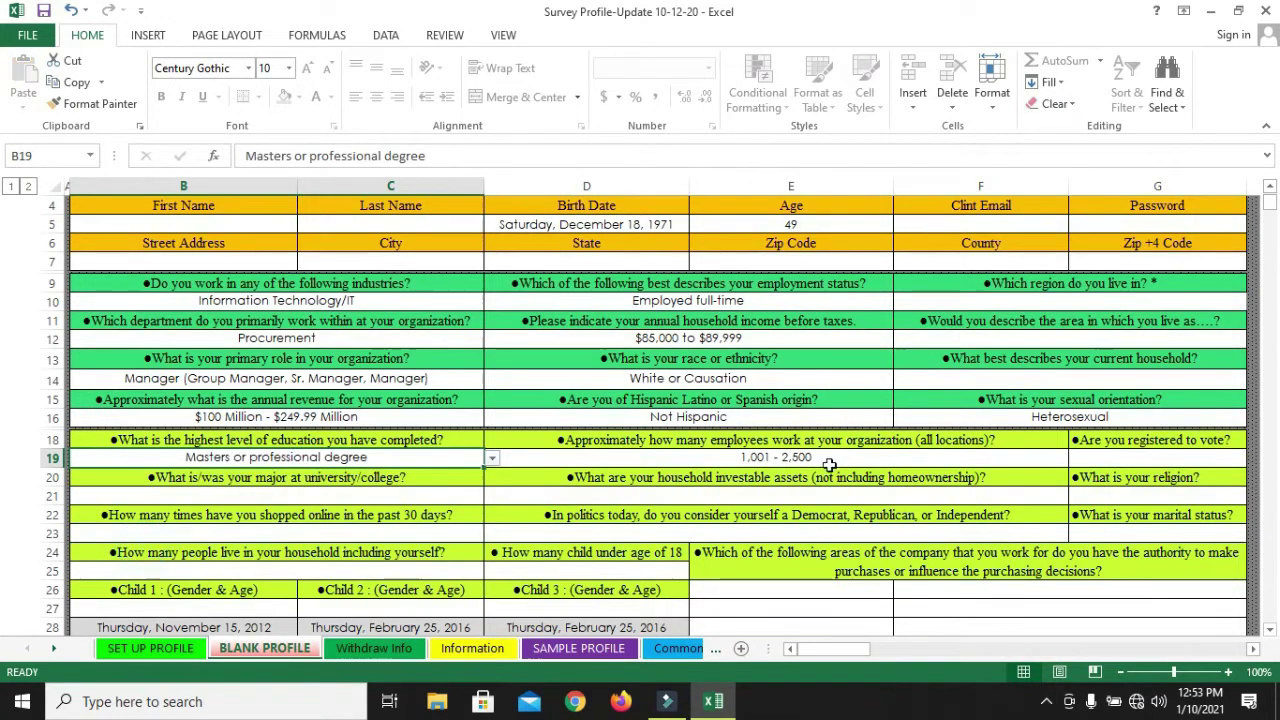
{"action": "left_click", "coordinate": [1118, 457]}
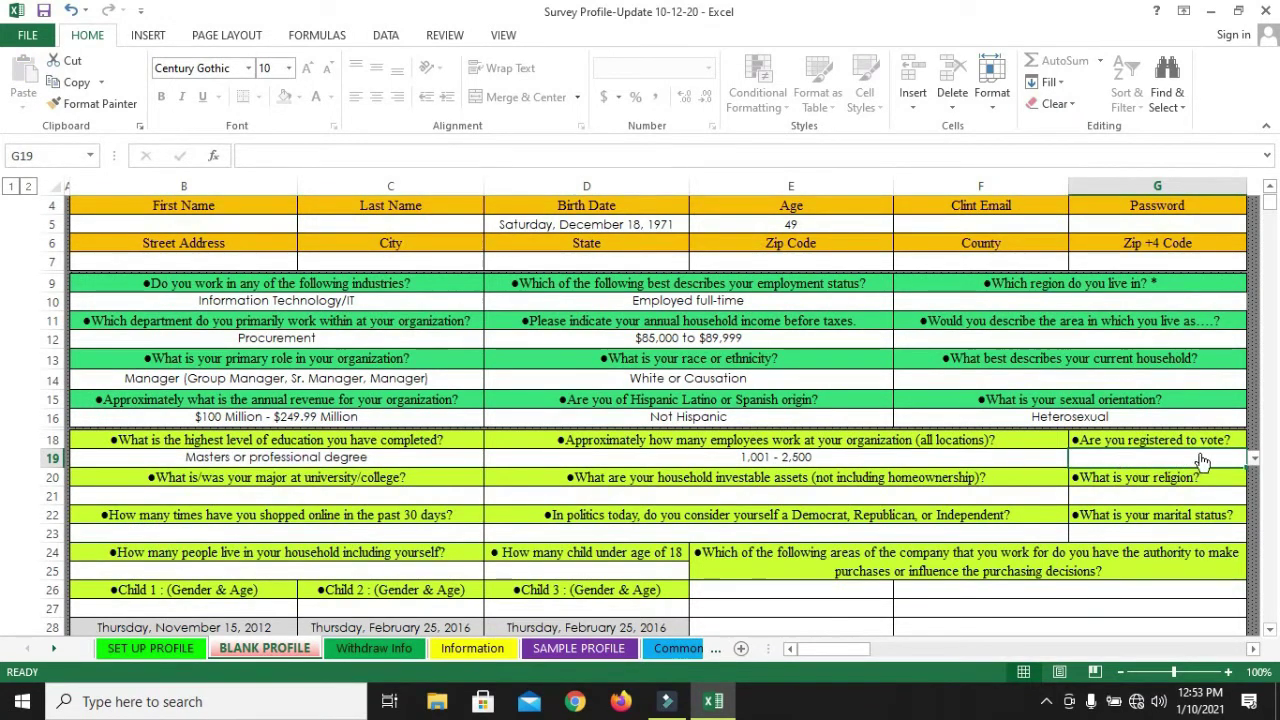
{"action": "key", "text": "alt+Down"}
{"action": "left_click", "coordinate": [1114, 474]}
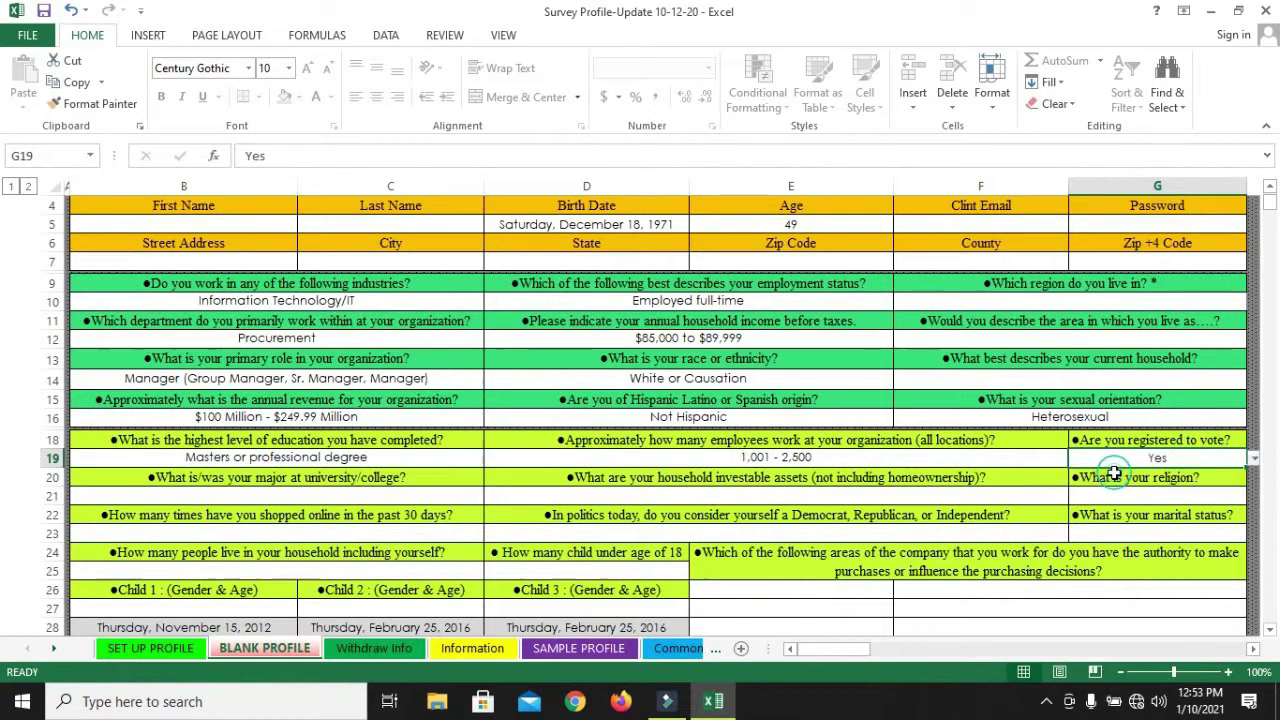
Set the university major in B21 to Economics/Trade/Business Administration and the household investable assets in D21 to $500,000 - $999,999.
{"action": "left_click", "coordinate": [306, 496]}
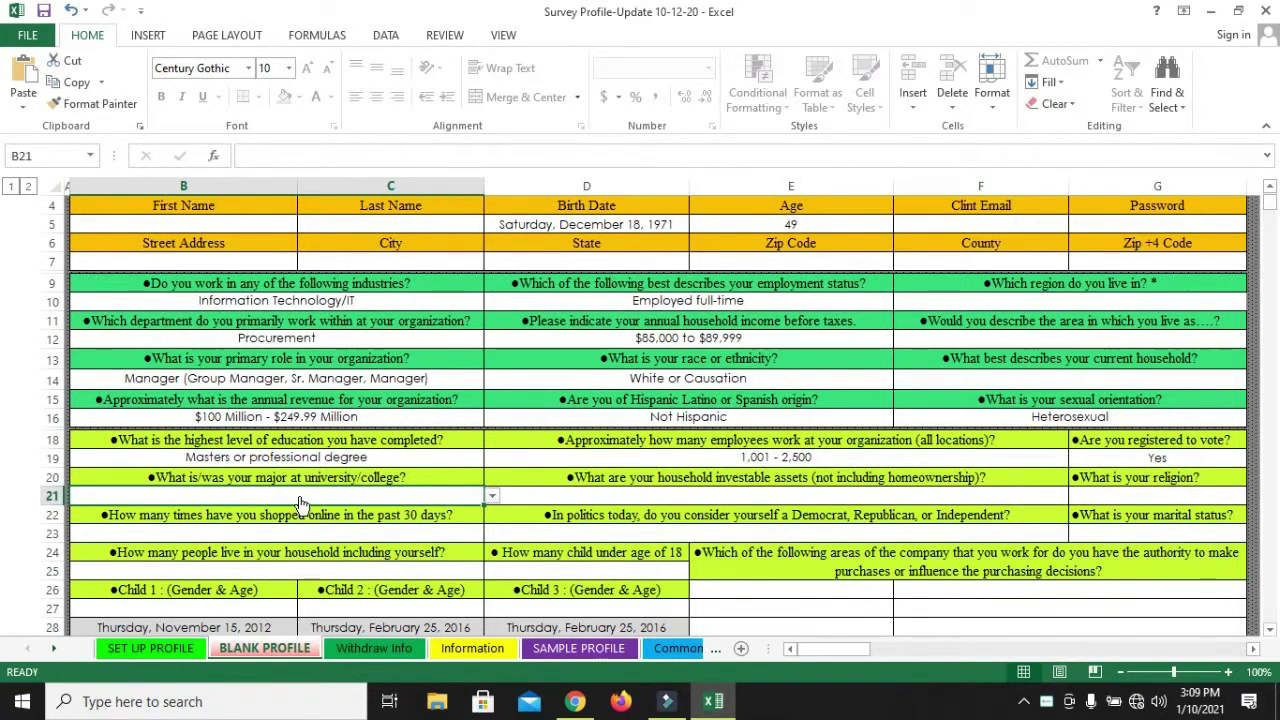
{"action": "key", "text": "alt+Down"}
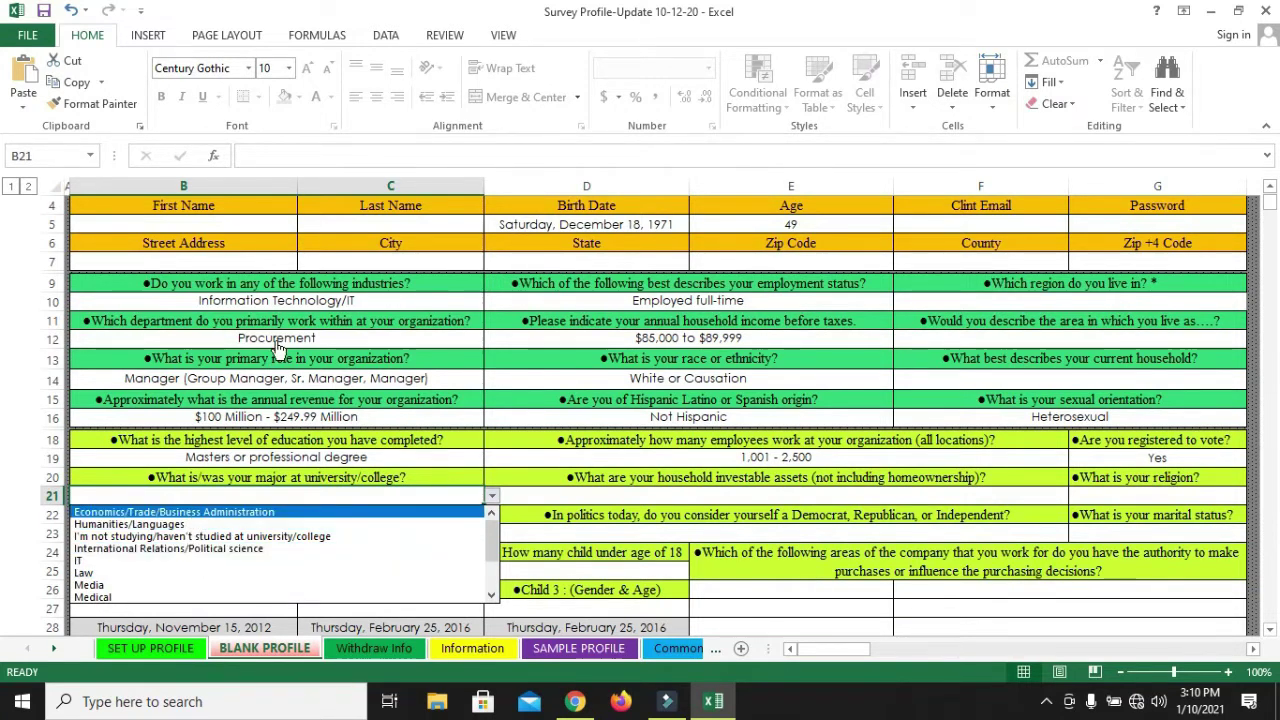
{"action": "left_click", "coordinate": [167, 513]}
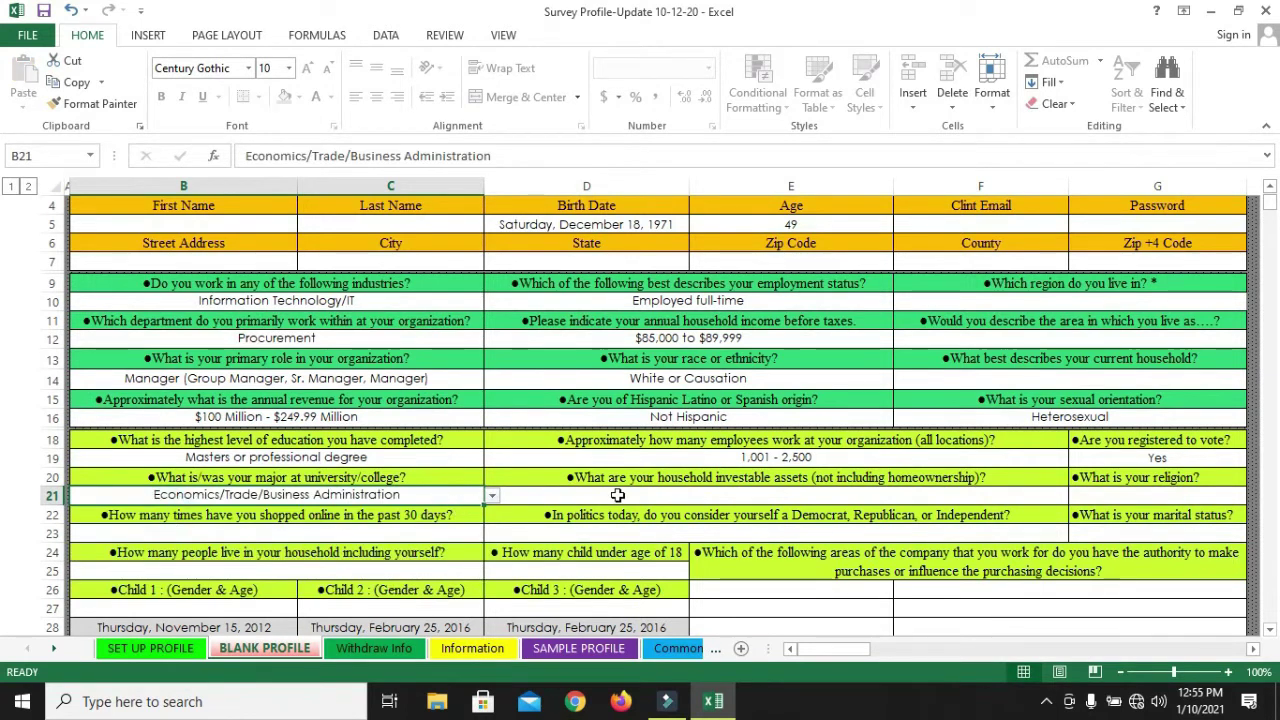
{"action": "left_click", "coordinate": [610, 497]}
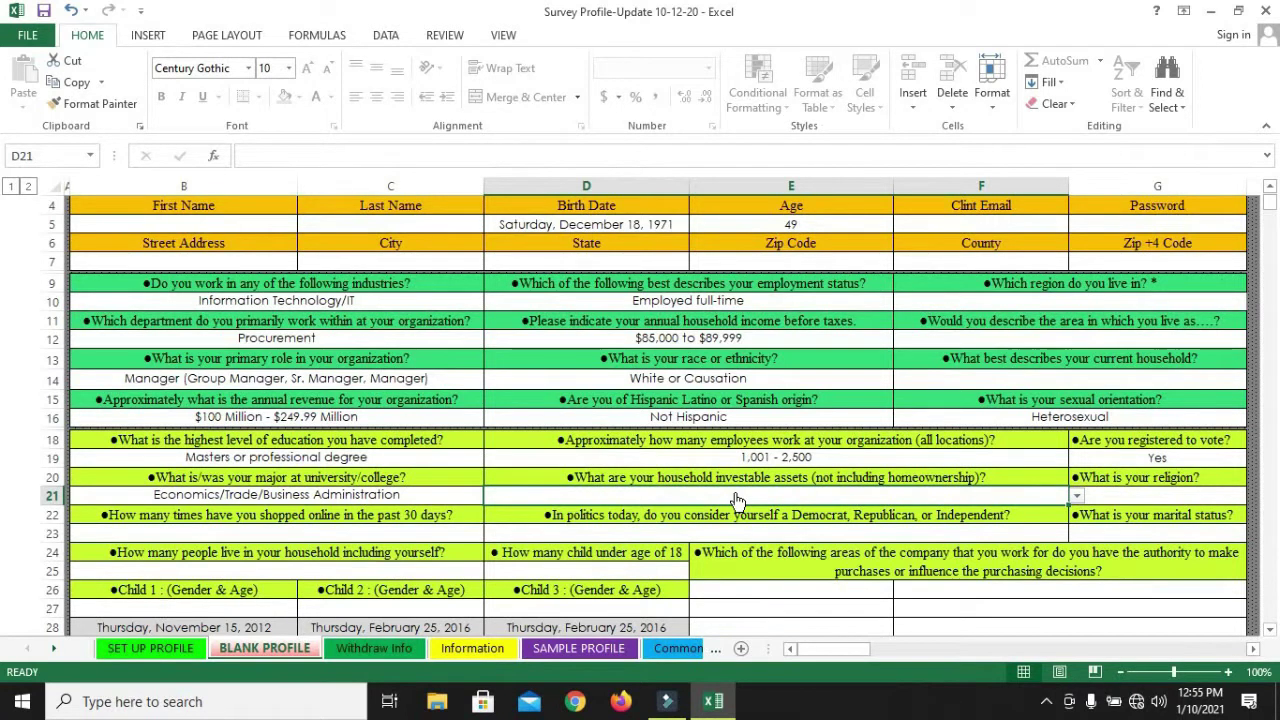
{"action": "key", "text": "alt+Down"}
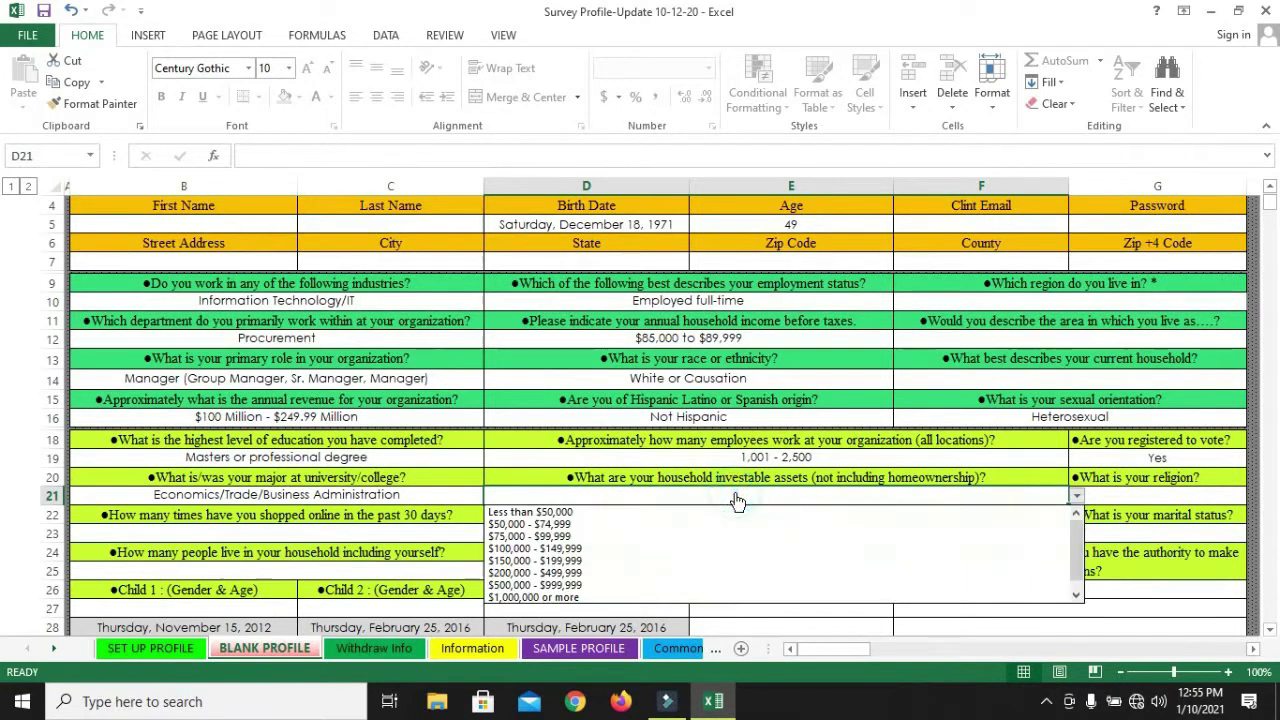
{"action": "left_click", "coordinate": [548, 587]}
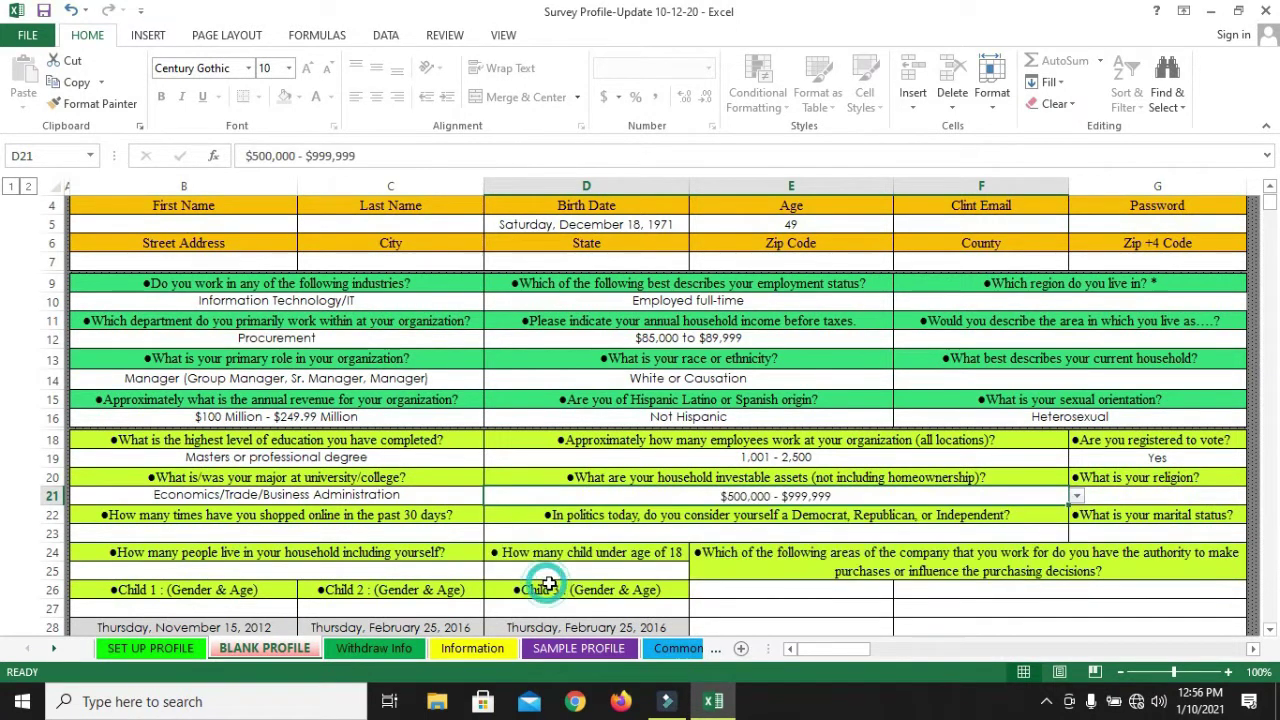
Set the religion answer in G21 to Protestant and the past 30 days' online shopping answer in B23 to 6 - 10 times.
{"action": "left_click", "coordinate": [1116, 496]}
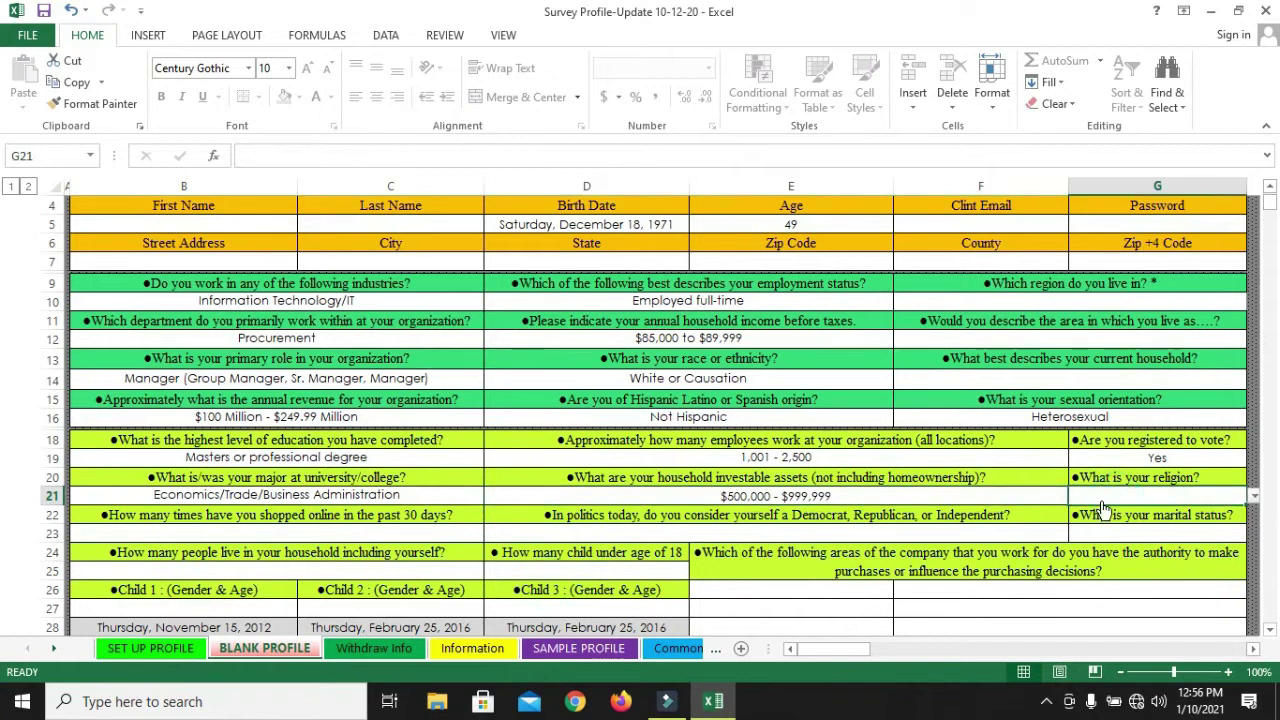
{"action": "key", "text": "alt+Down"}
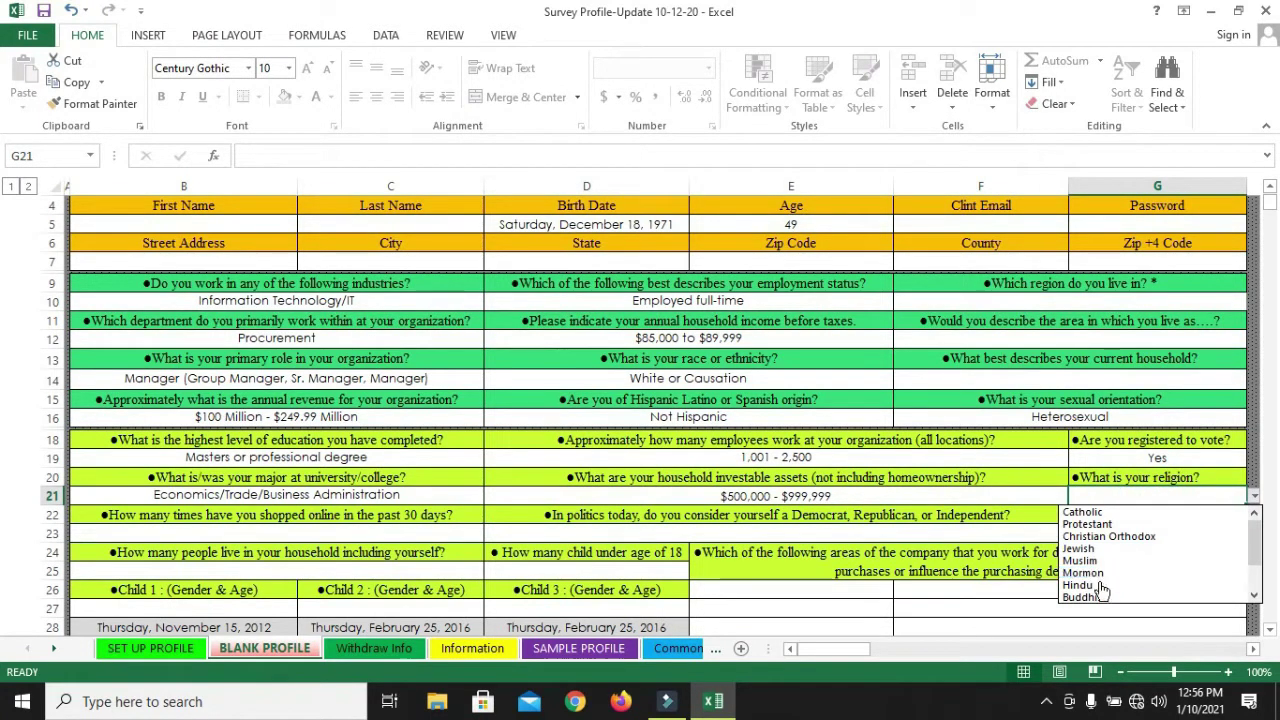
{"action": "left_click", "coordinate": [1088, 524]}
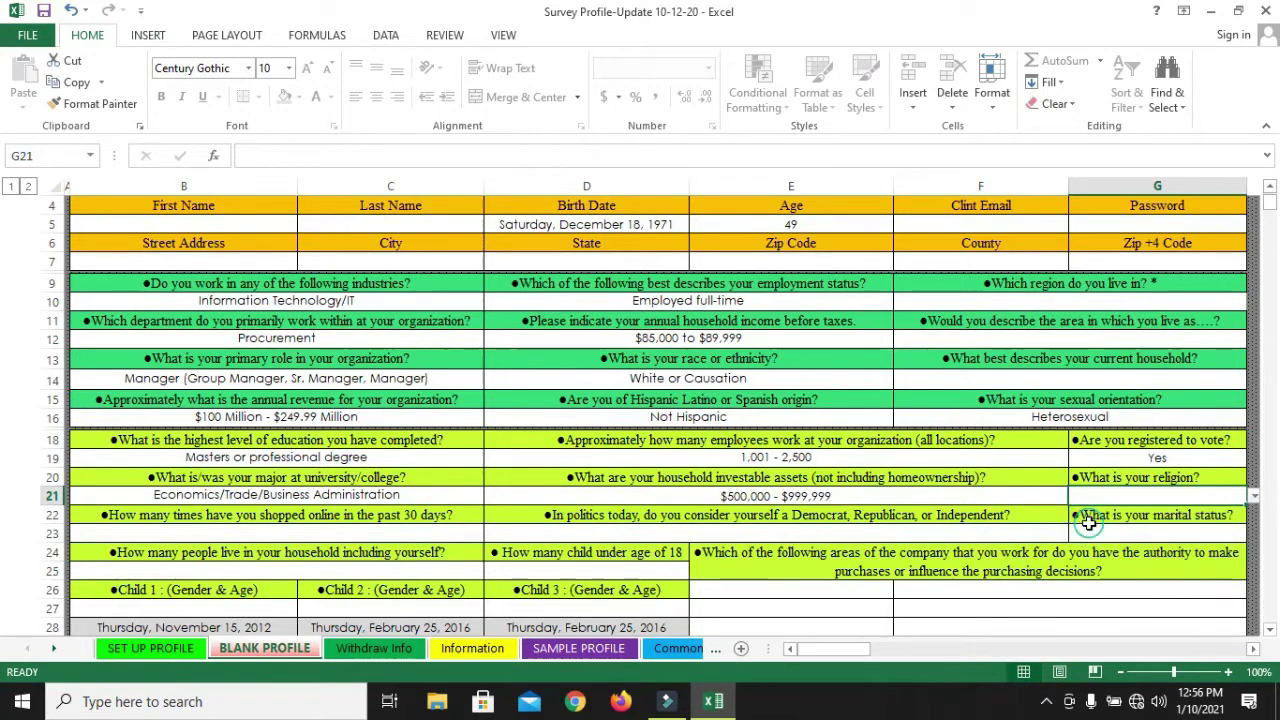
{"action": "left_click", "coordinate": [274, 535]}
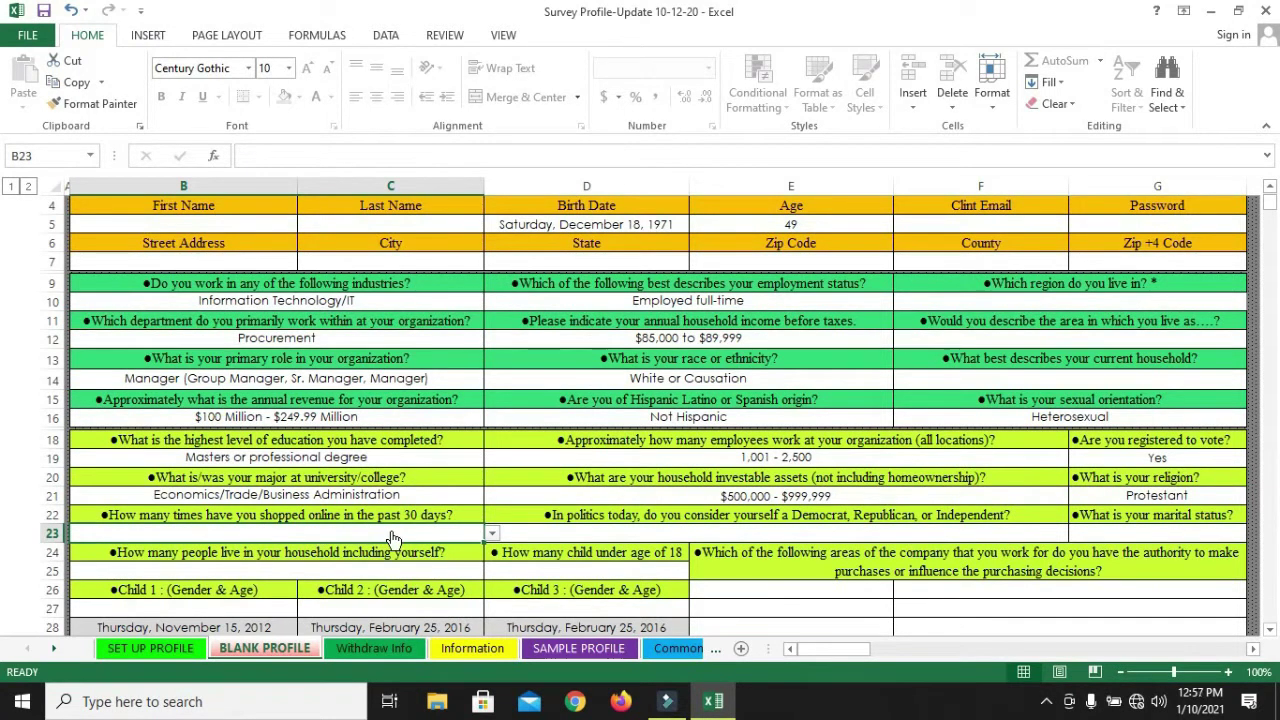
{"action": "key", "text": "alt+Down"}
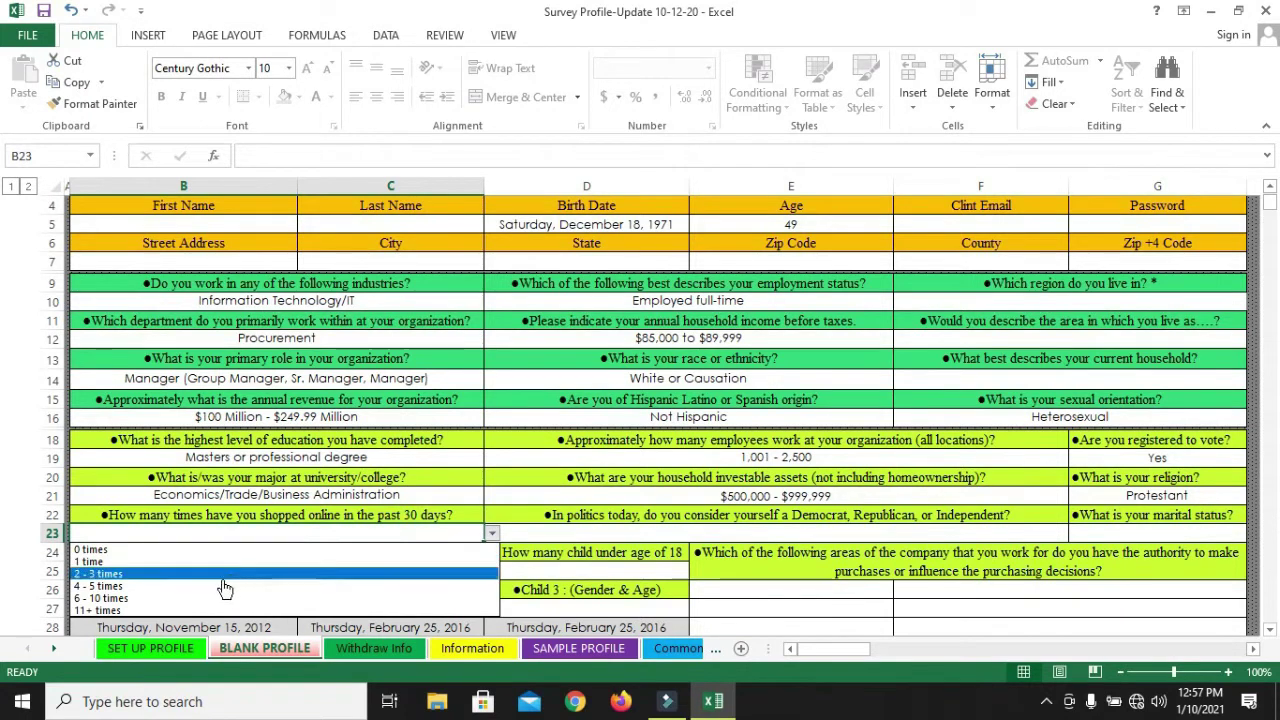
{"action": "left_click", "coordinate": [117, 600]}
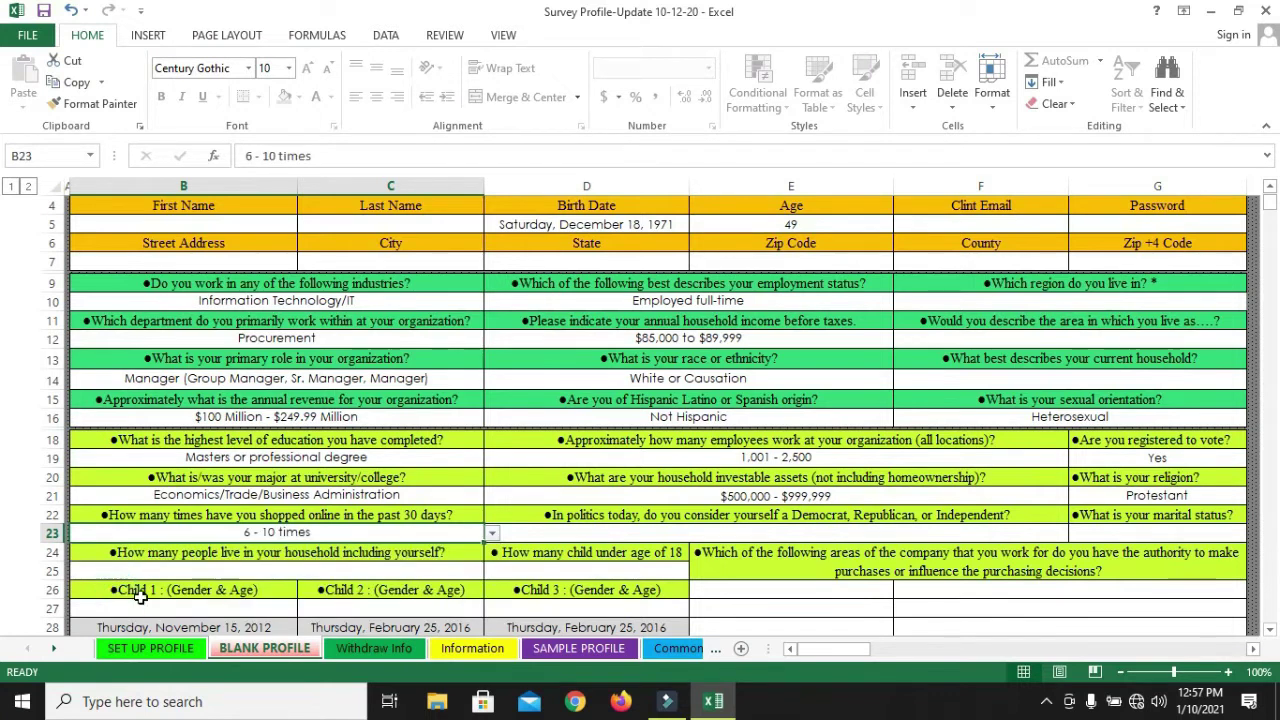
Set the political affiliation in D23 to Democrat and the marital status in G23 to Married.
{"action": "left_click", "coordinate": [578, 537]}
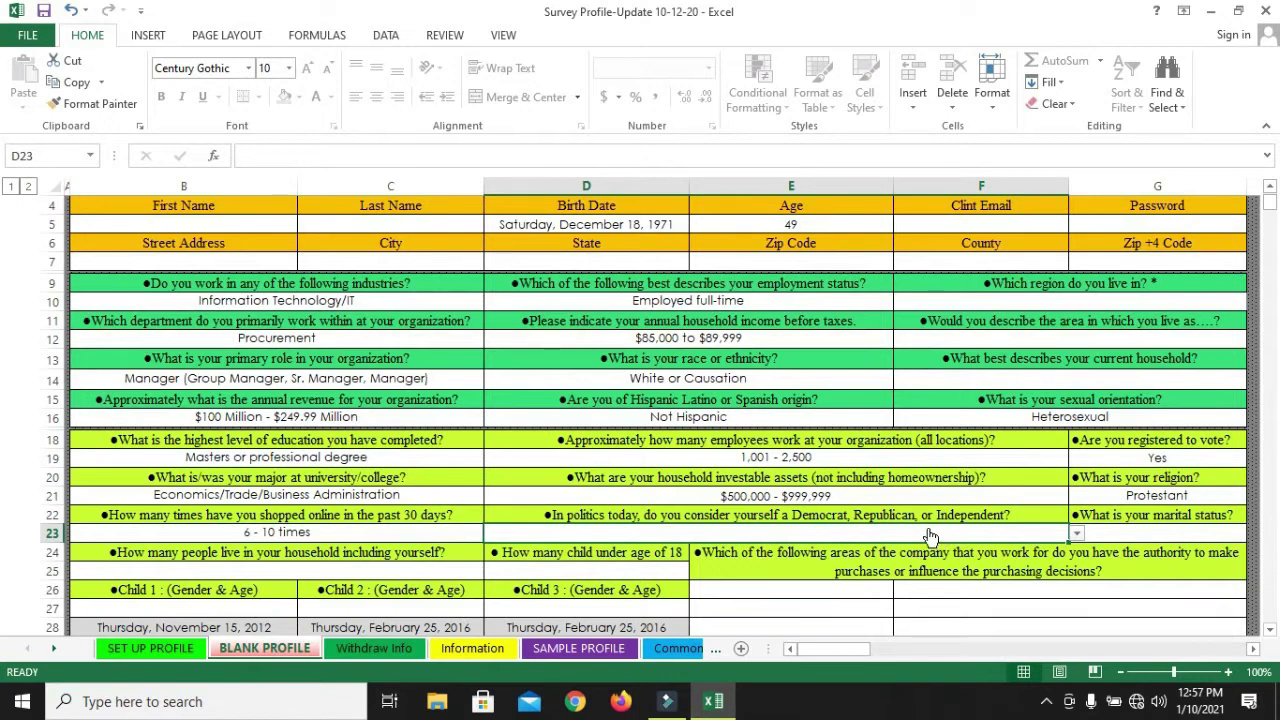
{"action": "key", "text": "alt+Down"}
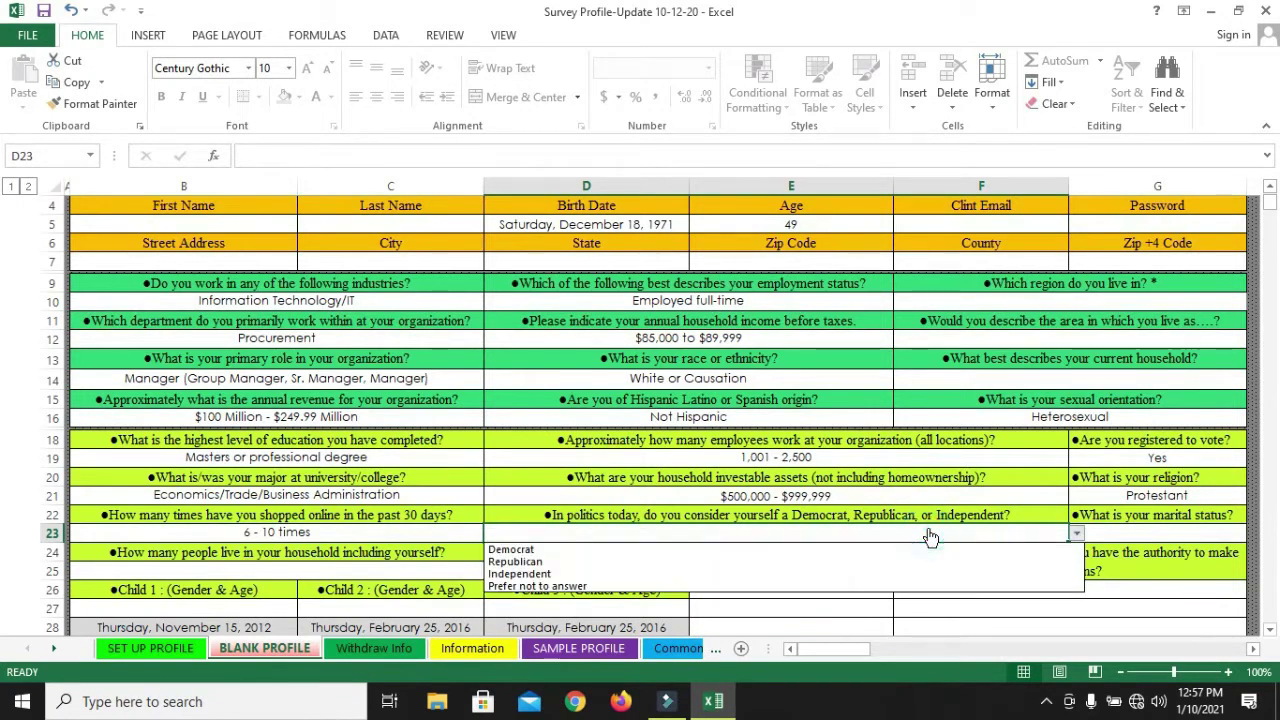
{"action": "left_click", "coordinate": [548, 552]}
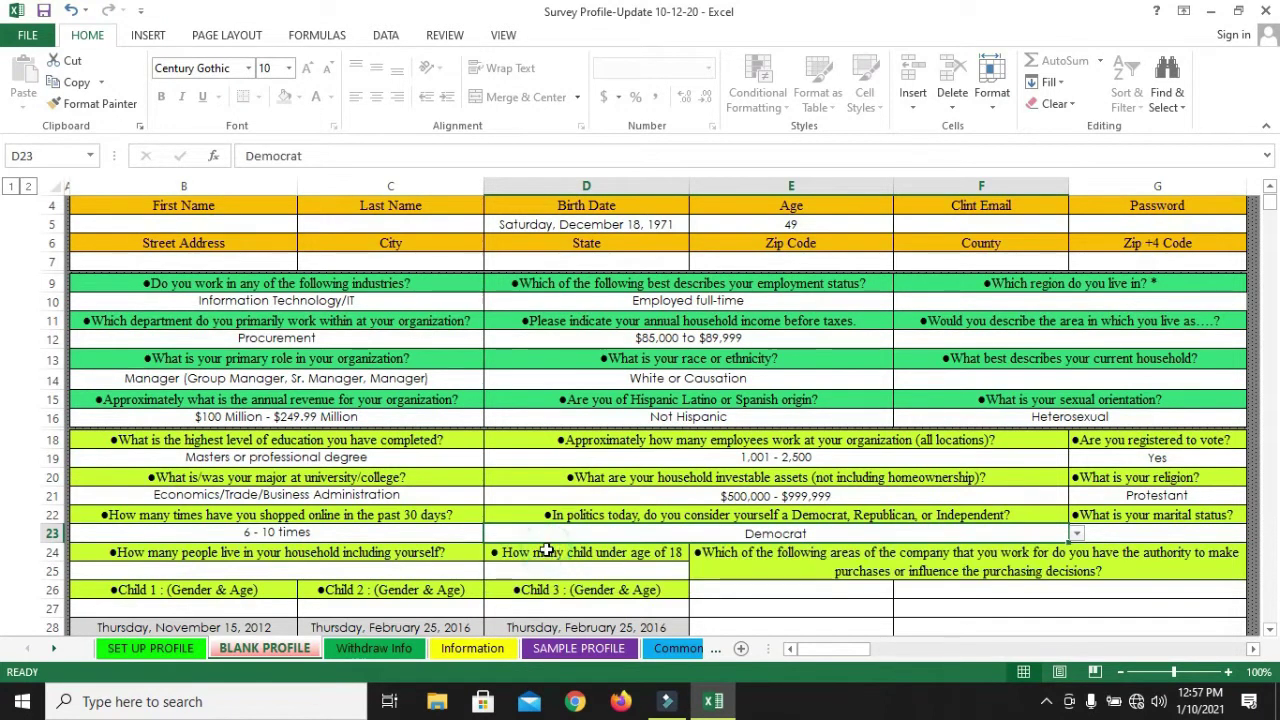
{"action": "left_click", "coordinate": [1110, 533]}
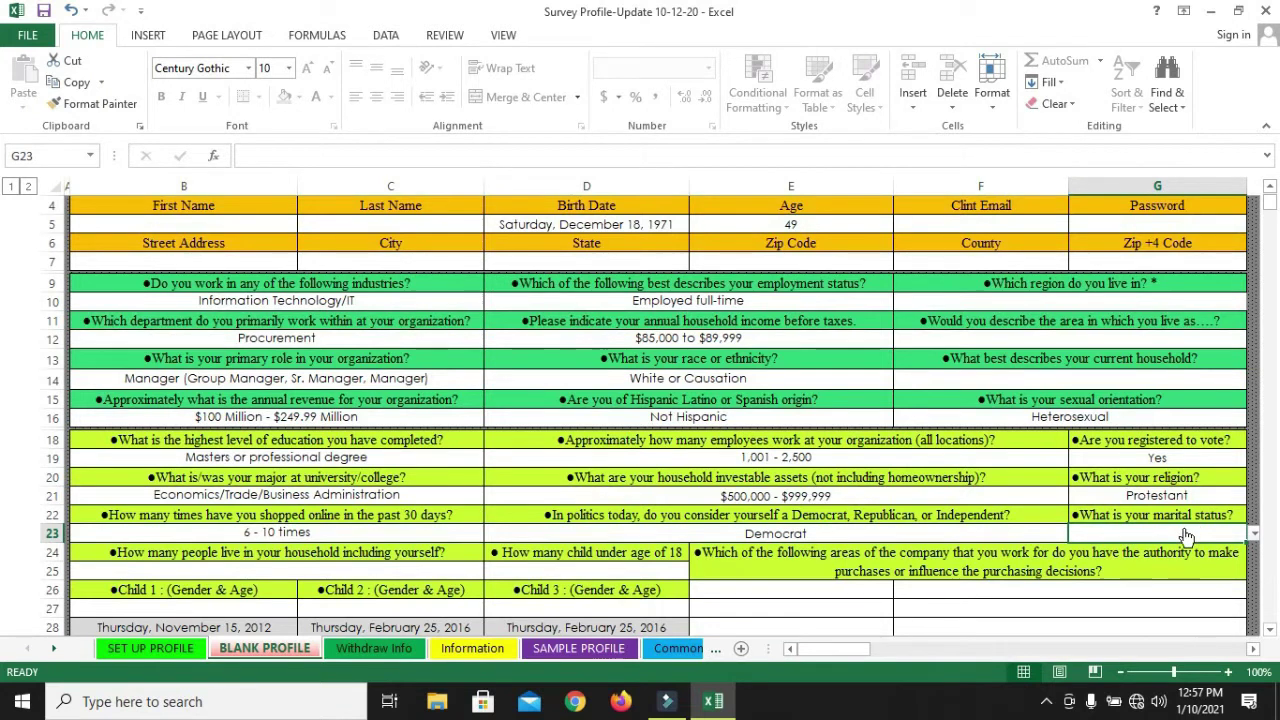
{"action": "key", "text": "alt+Down"}
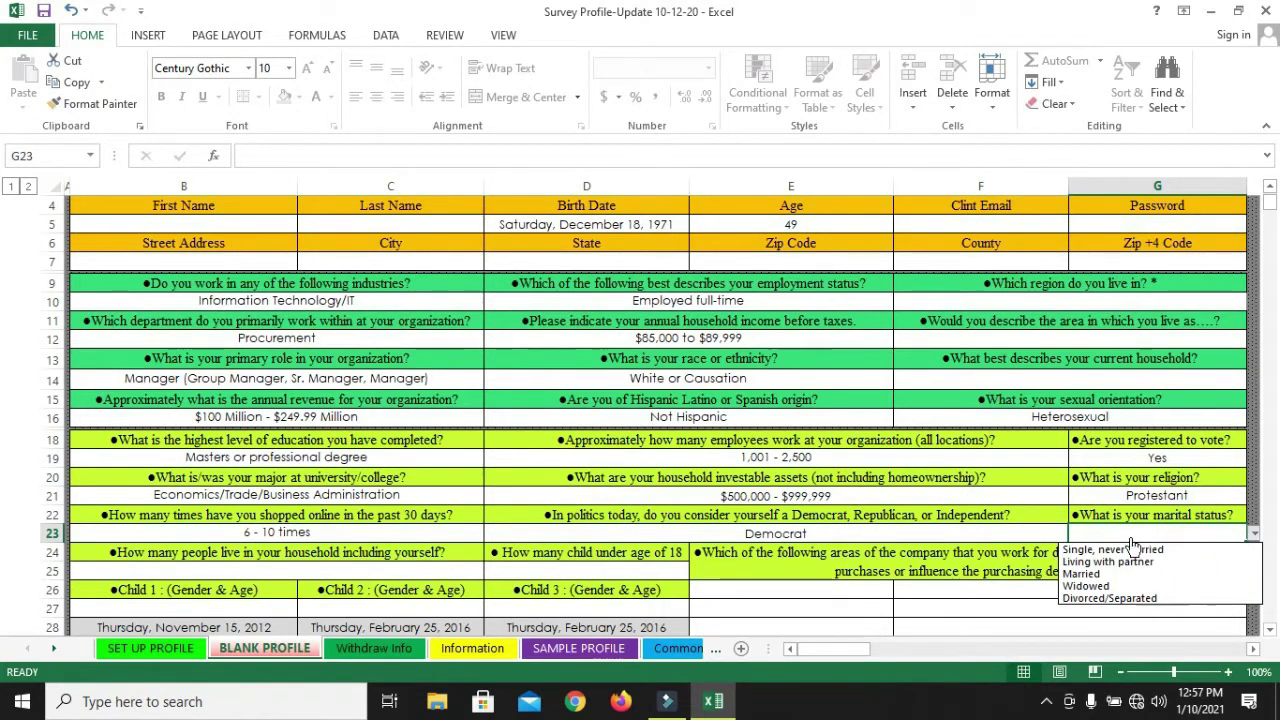
{"action": "left_click", "coordinate": [1087, 578]}
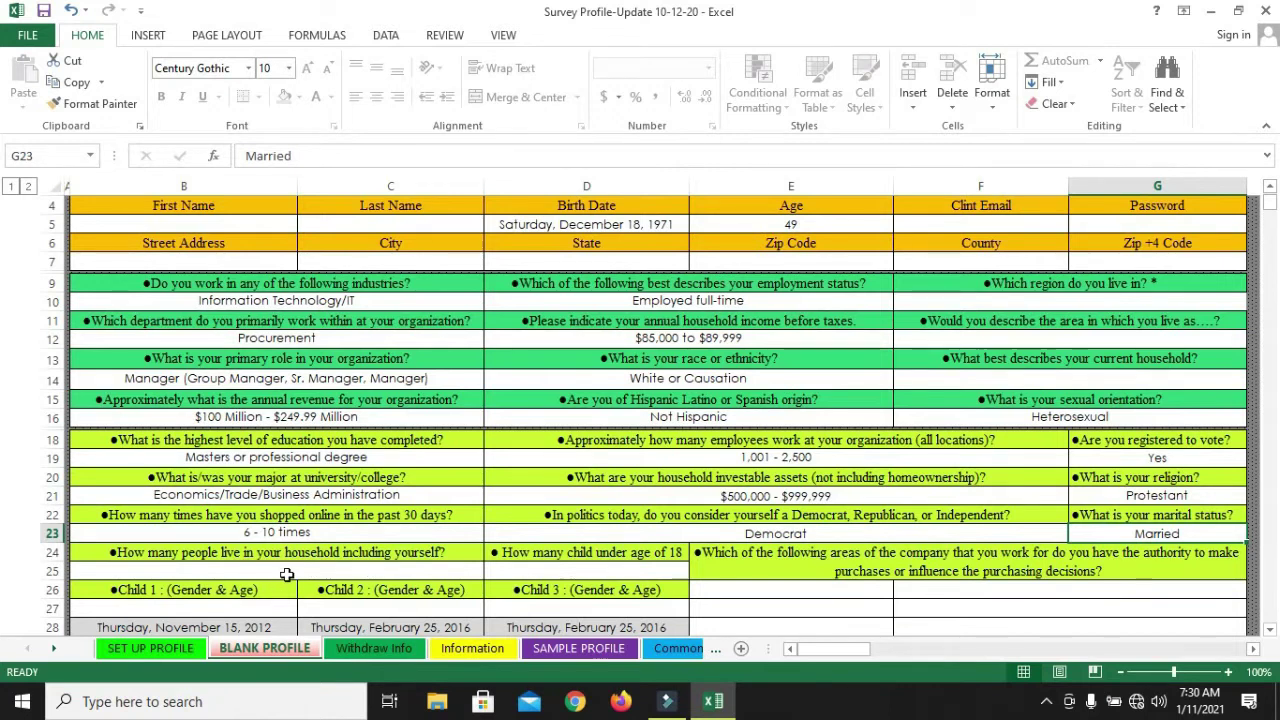
Set the number of children under 18 in D25 to 3 and the household size in B25 to 5 persons.
{"action": "left_click", "coordinate": [376, 575]}
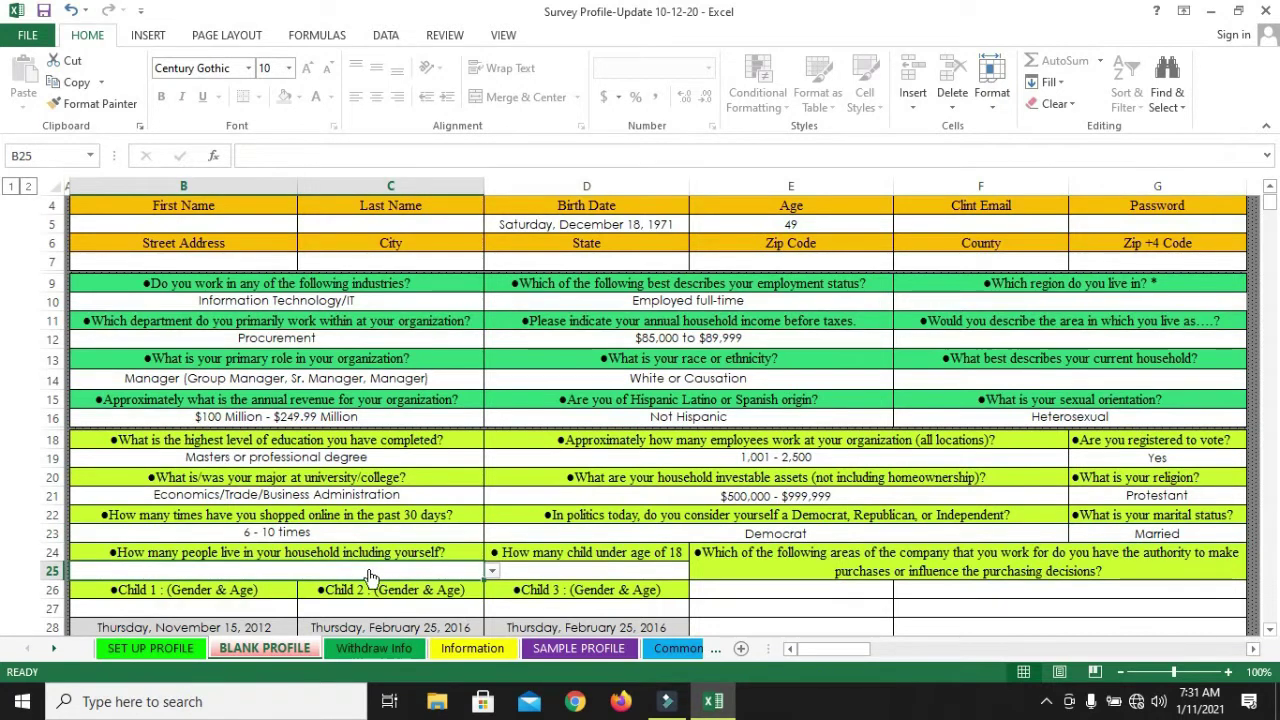
{"action": "left_click", "coordinate": [532, 572]}
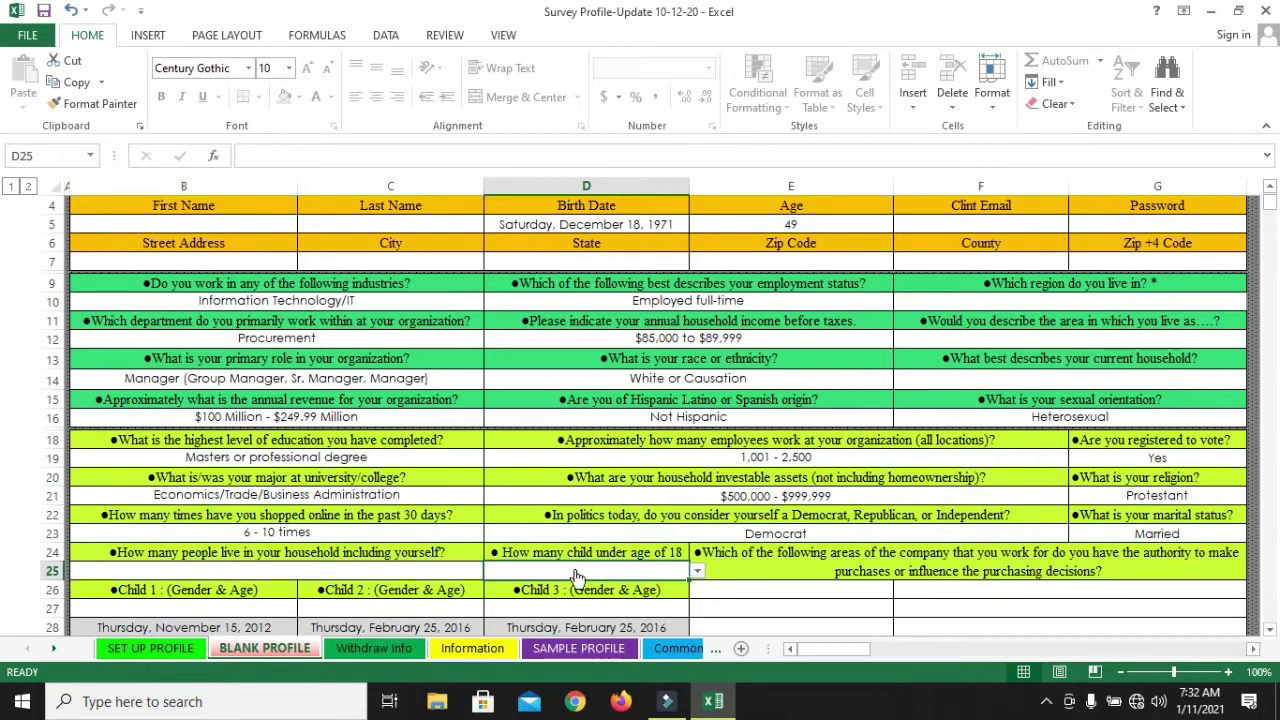
{"action": "key", "text": "alt+Down"}
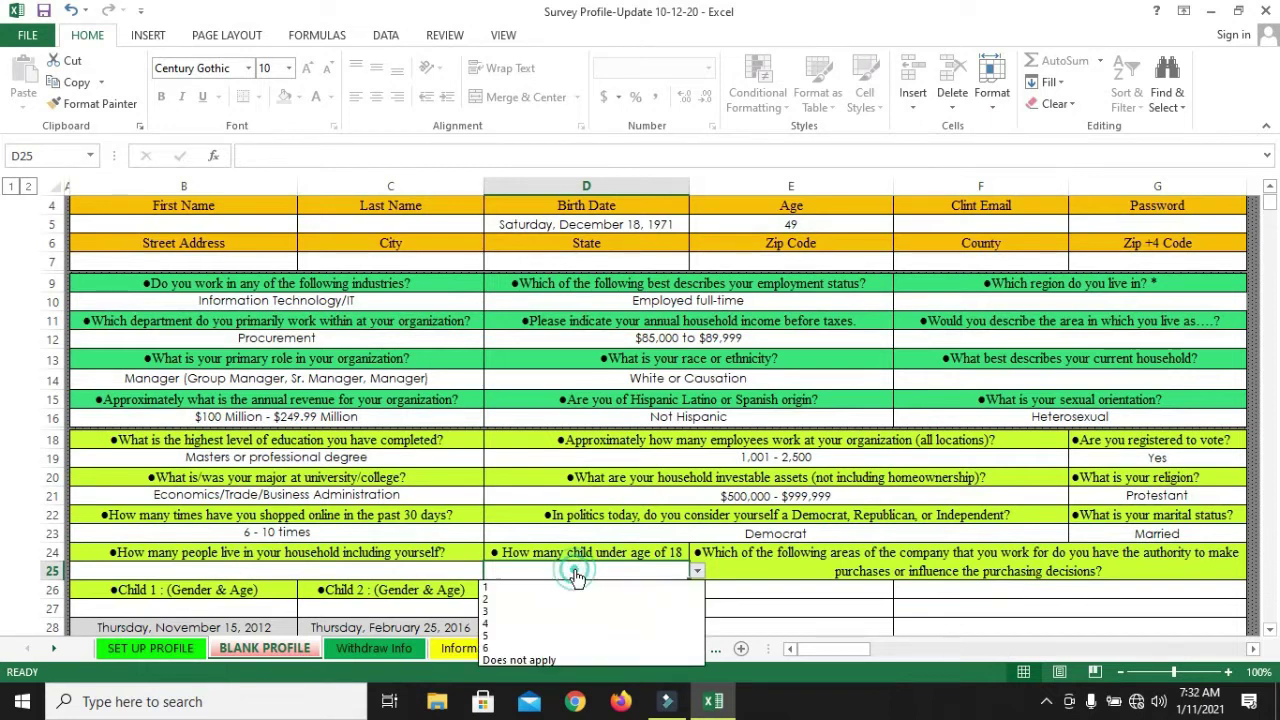
{"action": "left_click", "coordinate": [498, 612]}
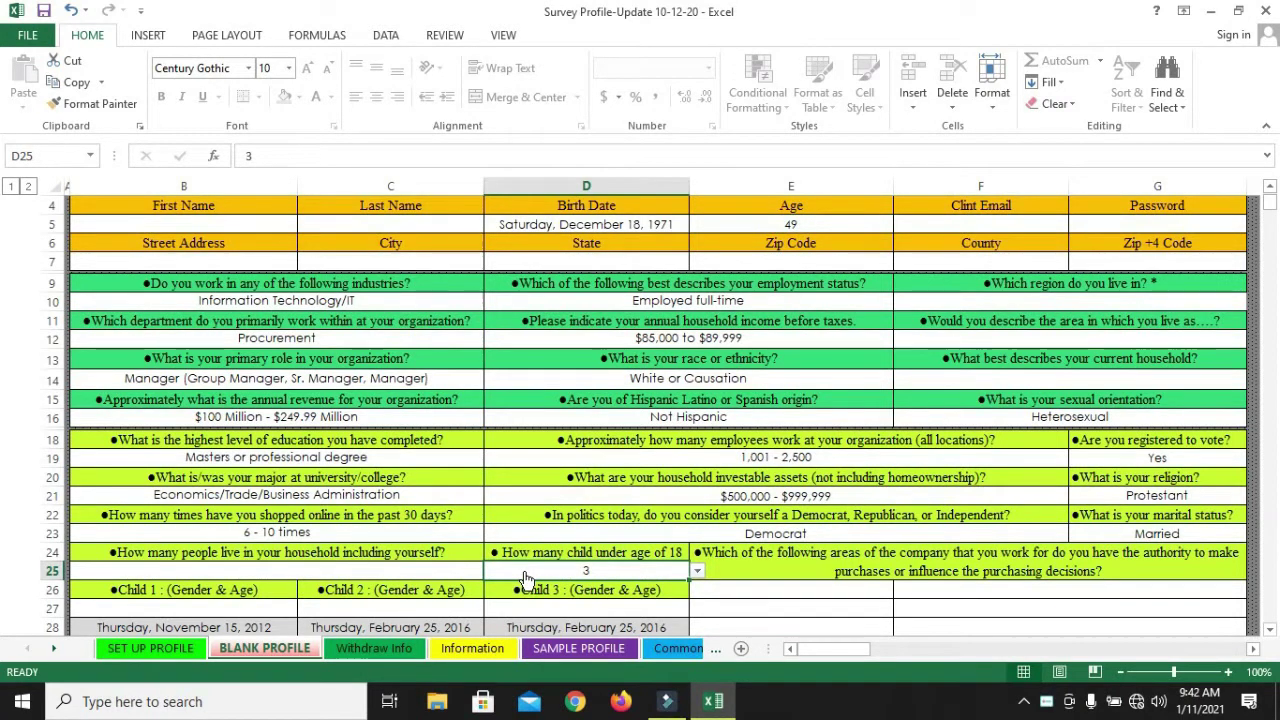
{"action": "left_click", "coordinate": [367, 578]}
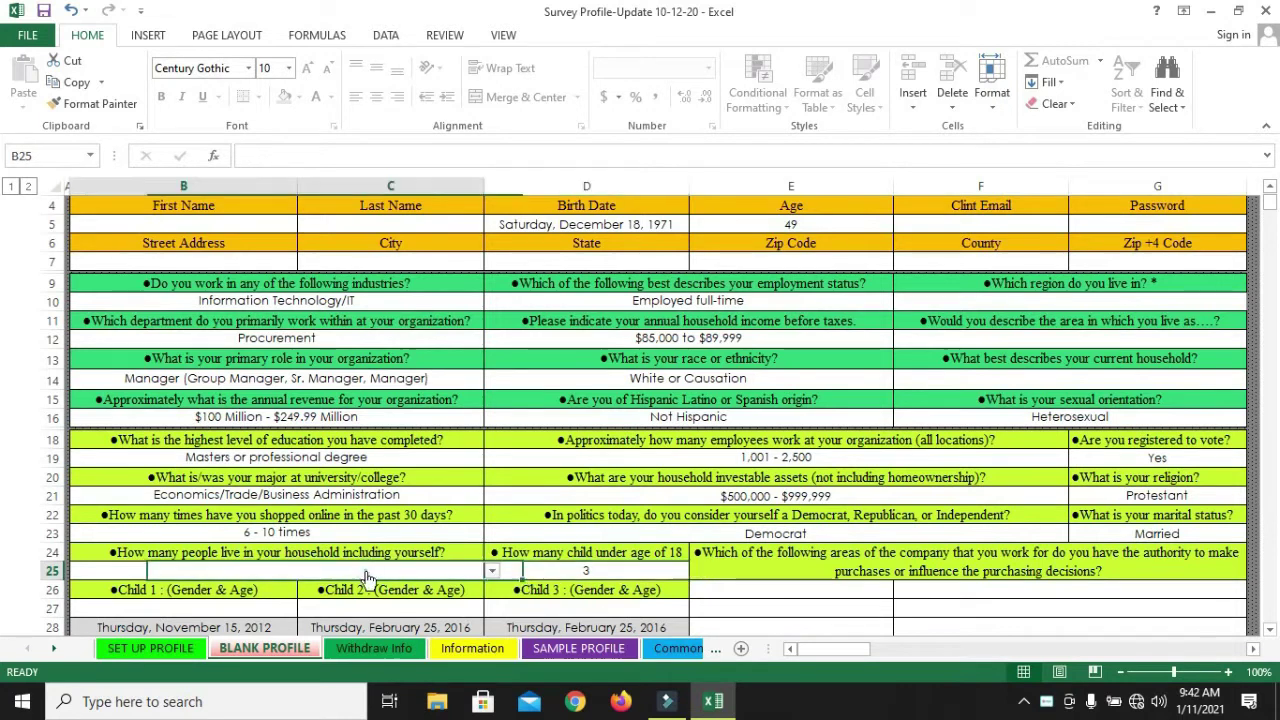
{"action": "left_click", "coordinate": [492, 572]}
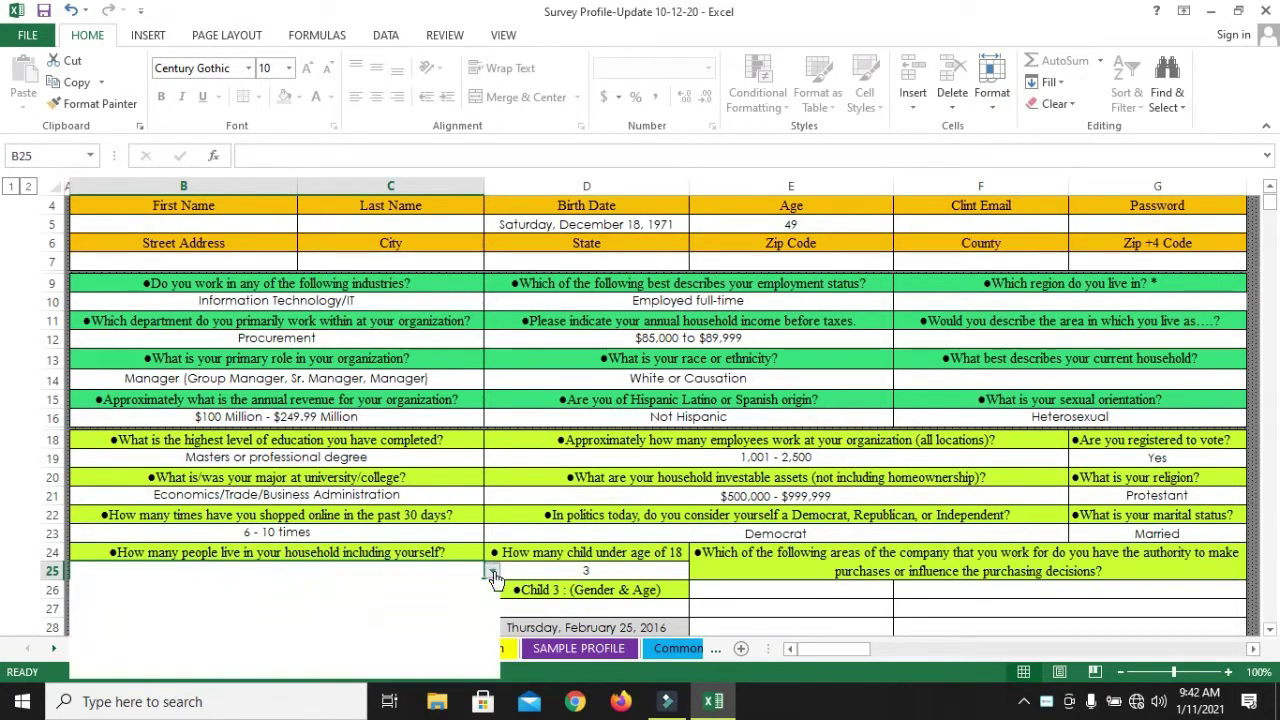
{"action": "left_click", "coordinate": [147, 637]}
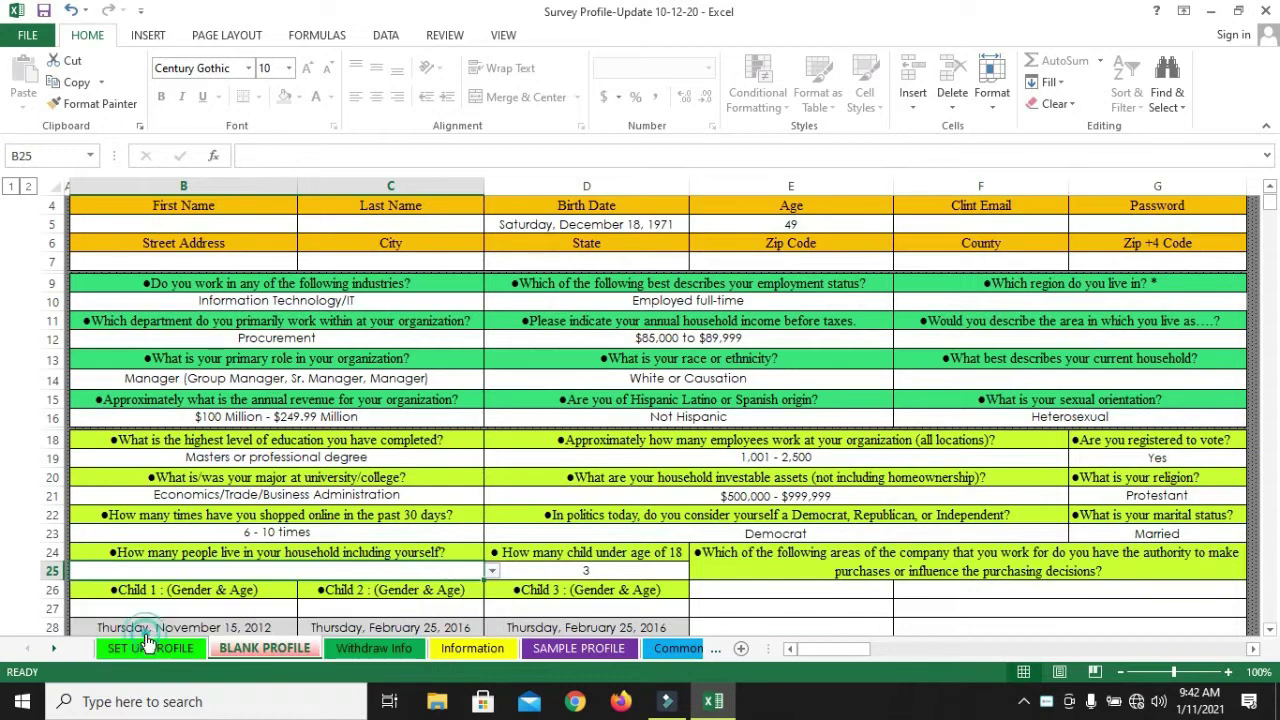
{"action": "left_click", "coordinate": [533, 568]}
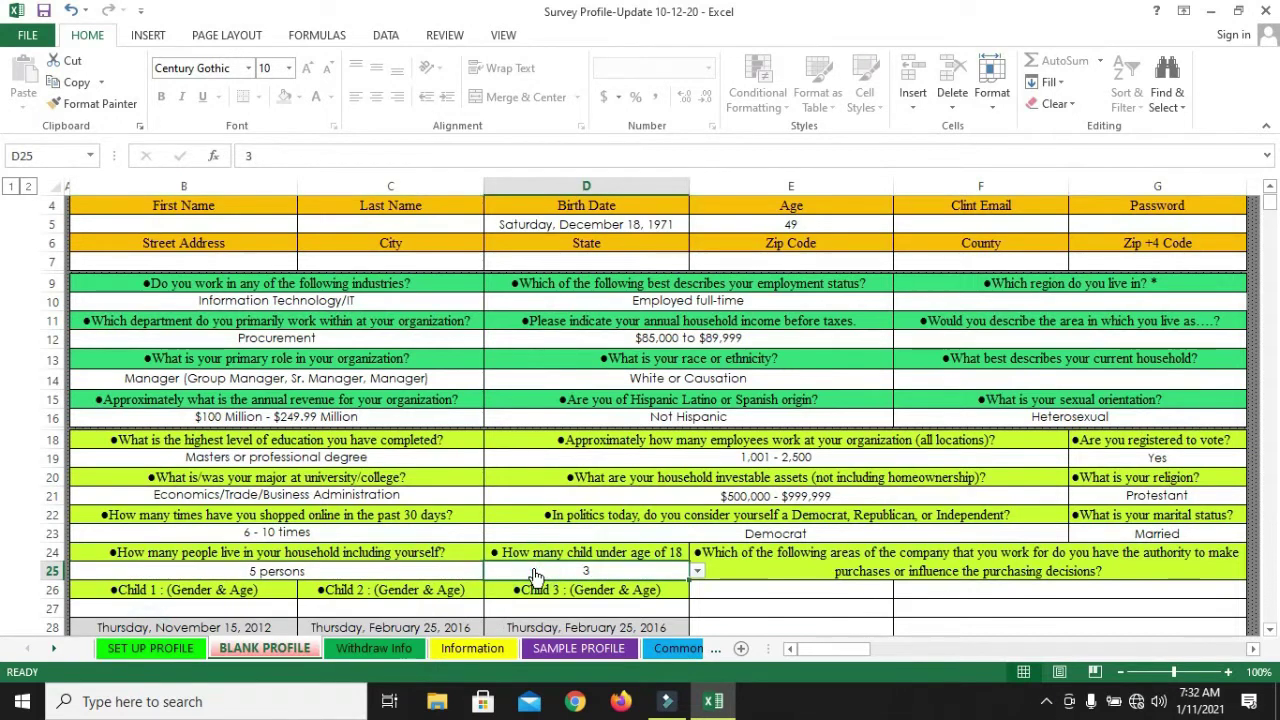
{"action": "left_click", "coordinate": [369, 571]}
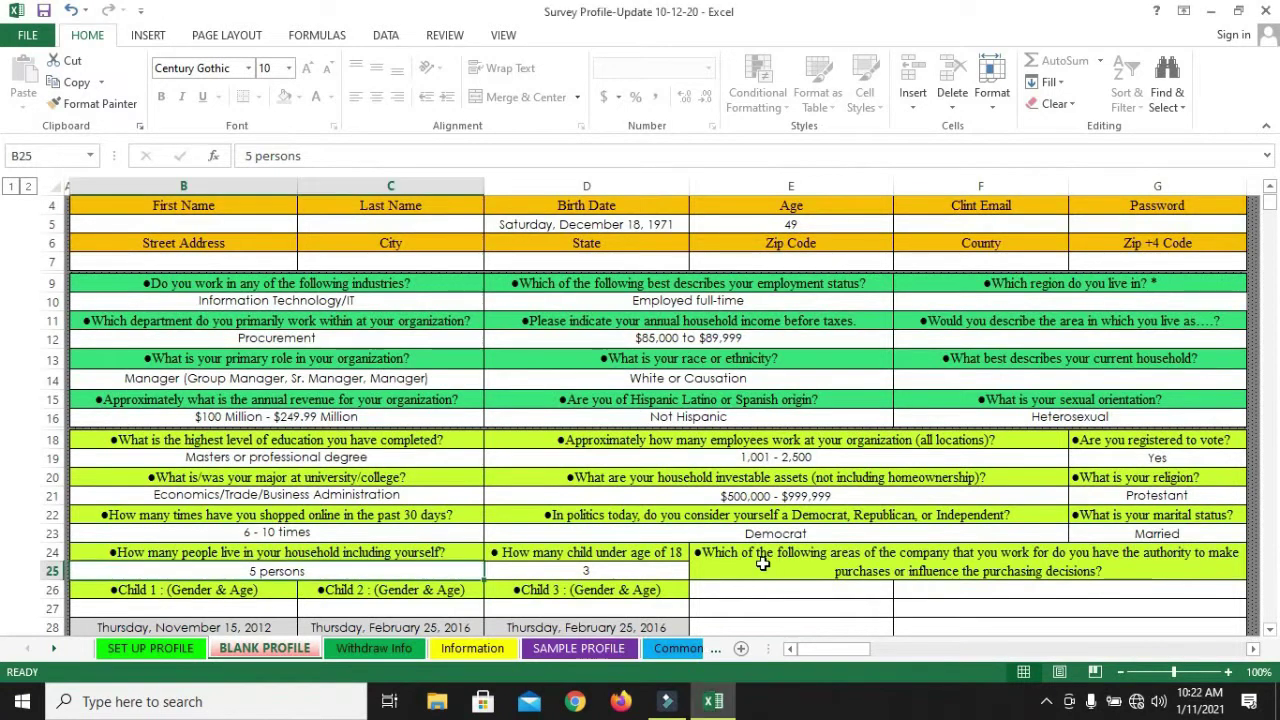
Set the department in B12 to Human Resources and the purchasing authority area in E26 to Human Resources.
{"action": "left_click", "coordinate": [236, 339]}
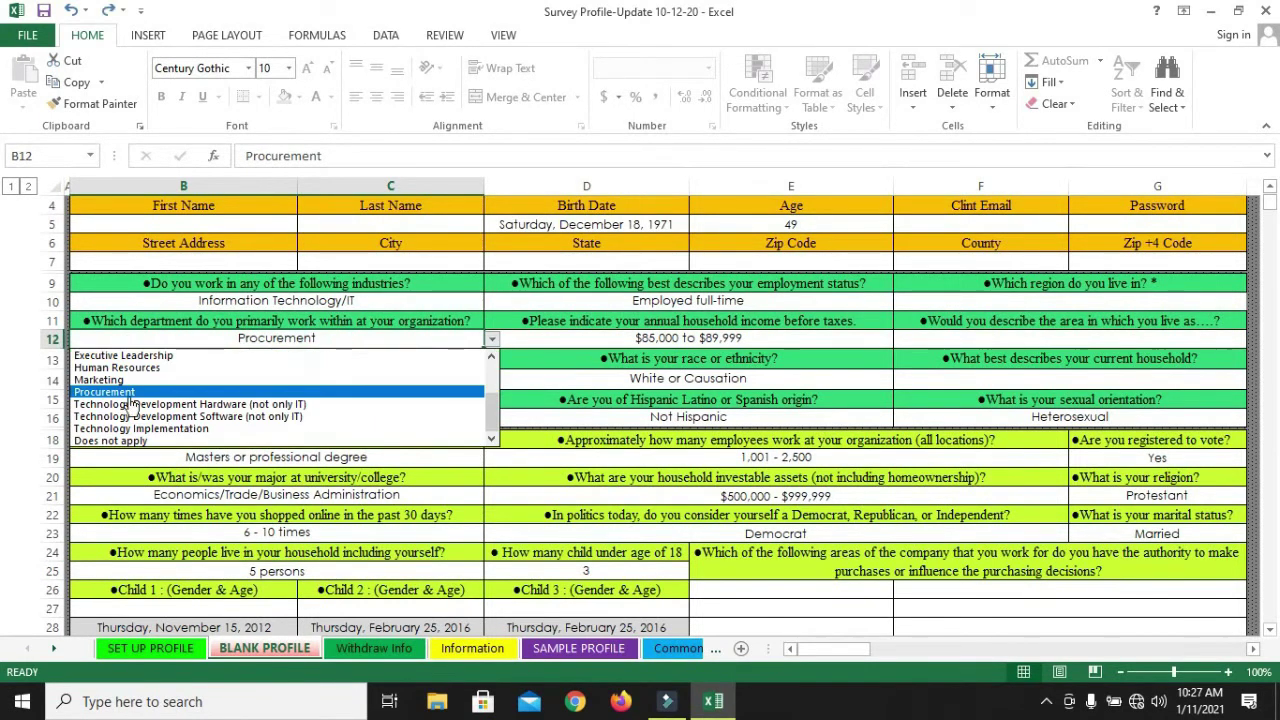
{"action": "left_click", "coordinate": [130, 368]}
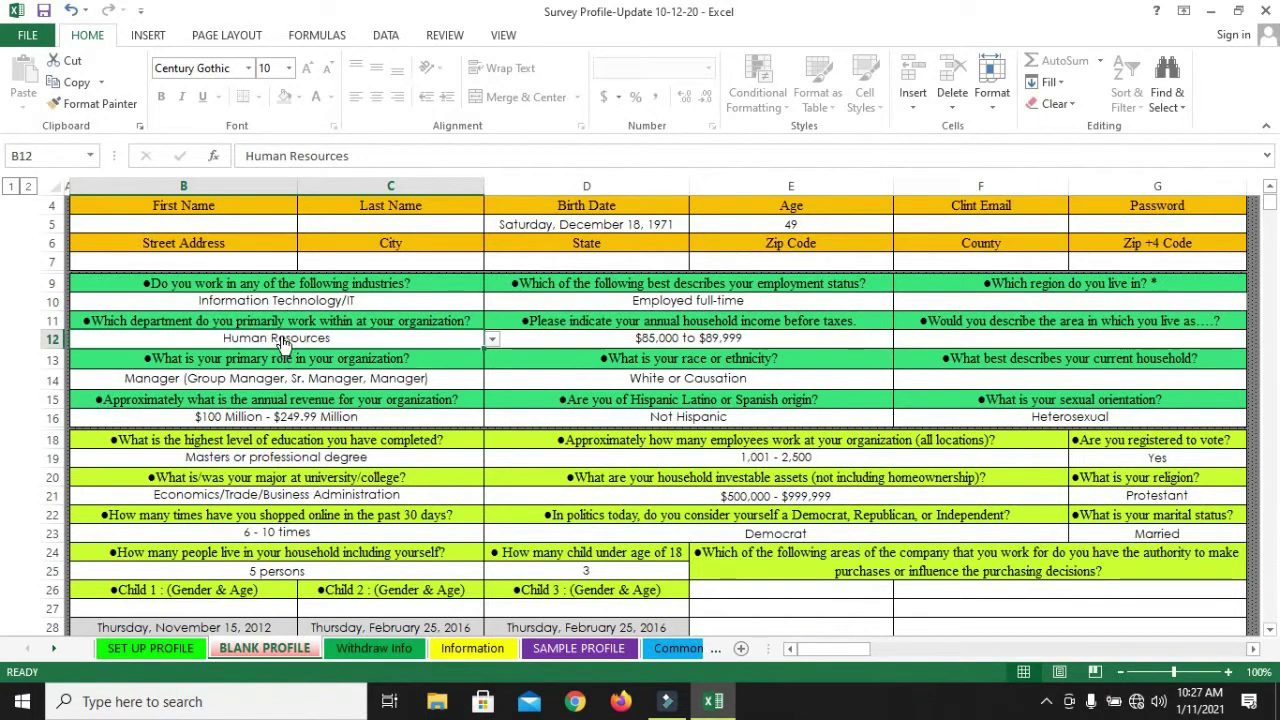
{"action": "left_click", "coordinate": [800, 592]}
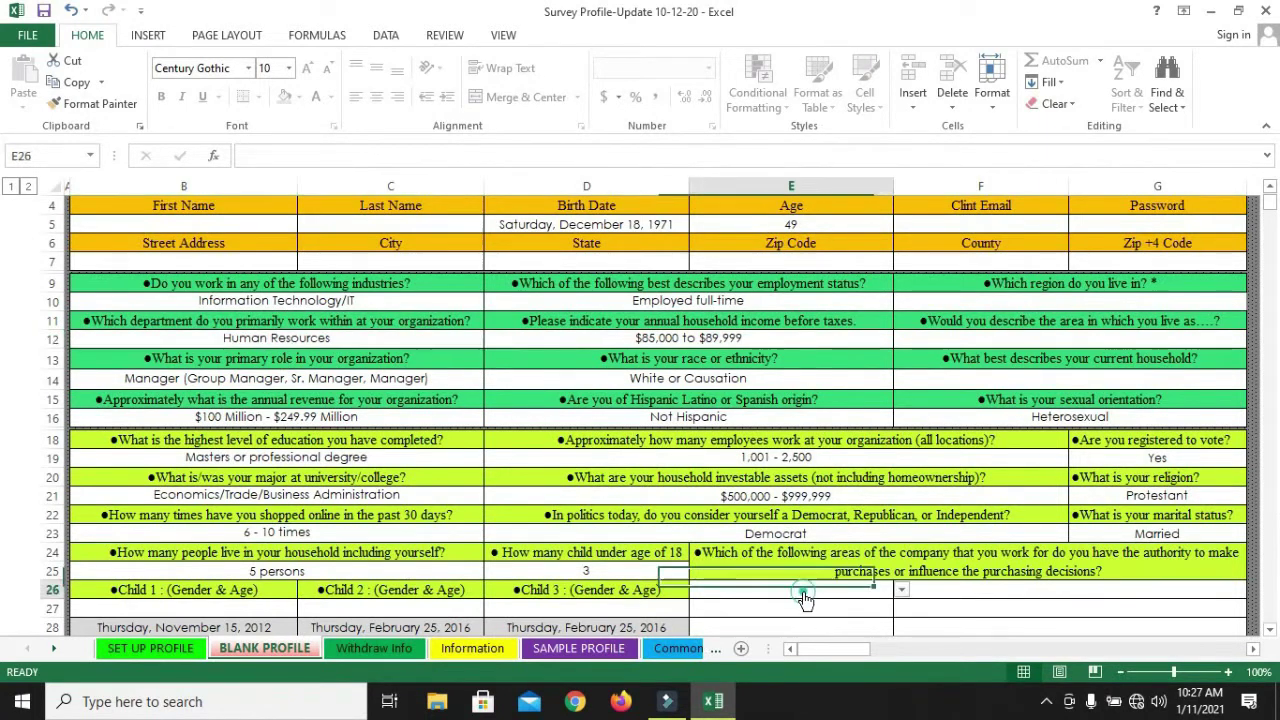
{"action": "left_click", "coordinate": [901, 590]}
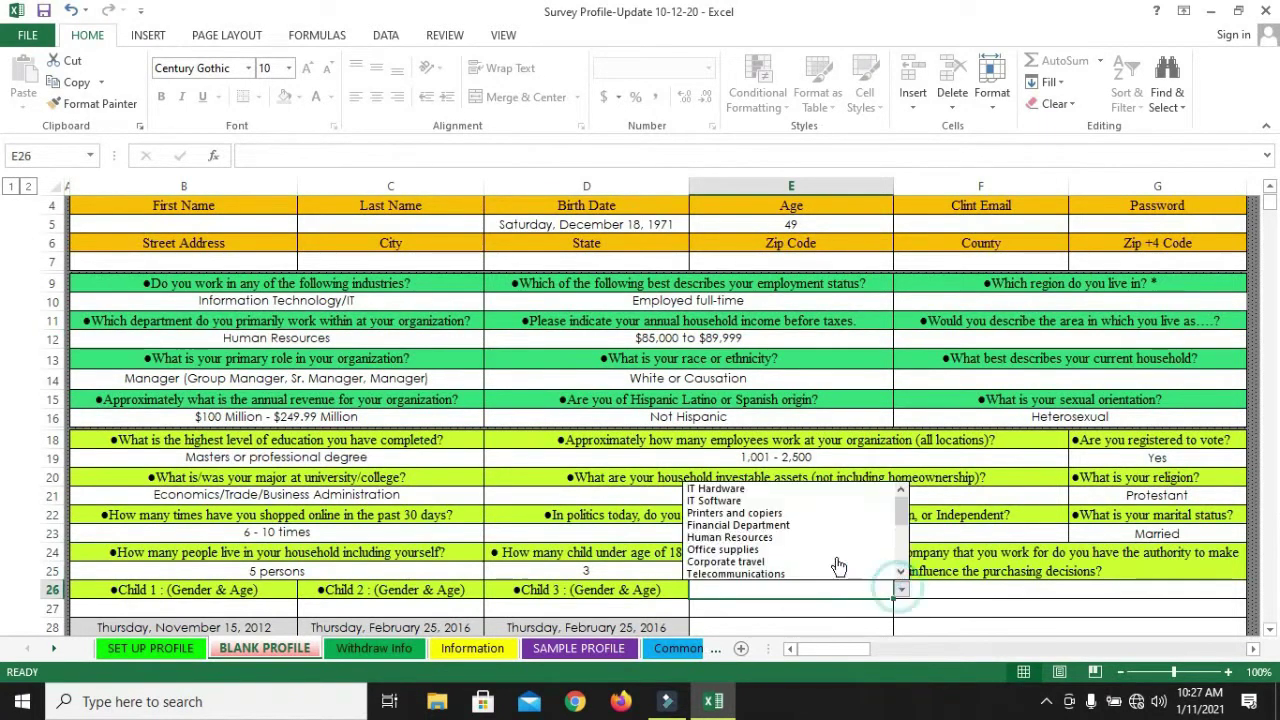
{"action": "left_click", "coordinate": [762, 539]}
Set the department in B12 to Technology Development Hardware (not only IT) and the purchasing authority area in E27 to IT Hardware.
{"action": "left_click", "coordinate": [328, 340]}
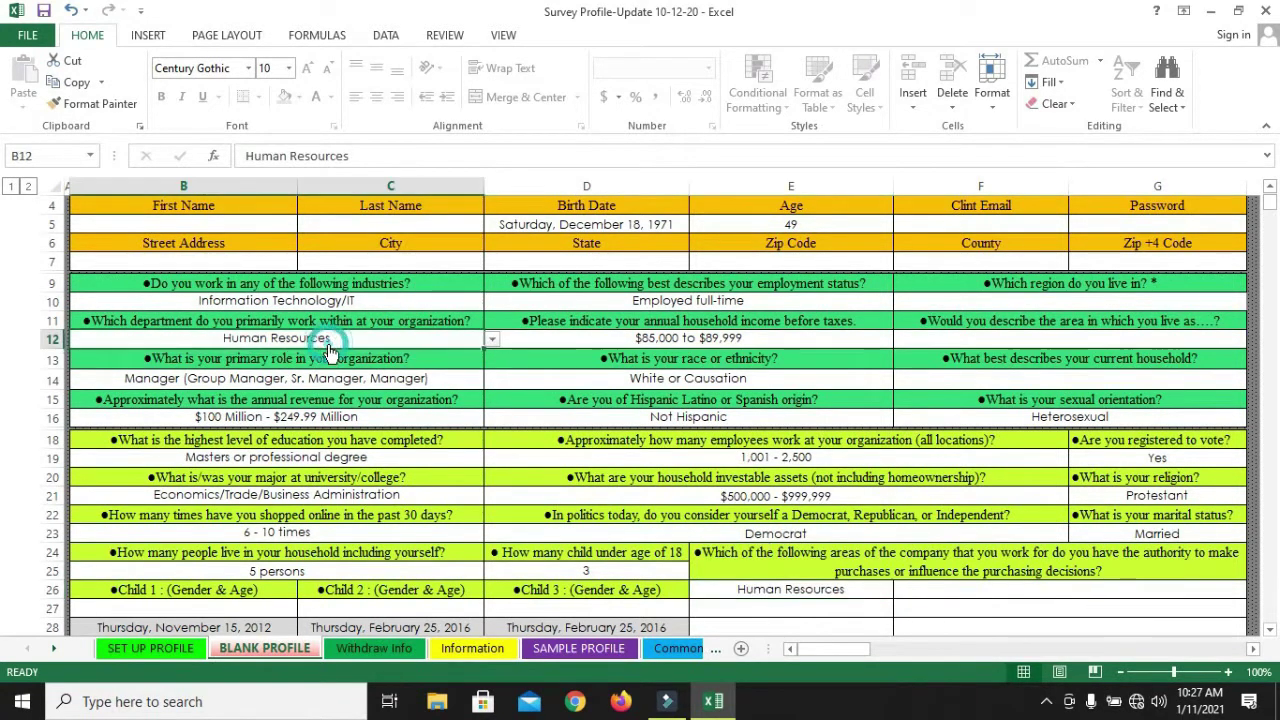
{"action": "left_click", "coordinate": [491, 343]}
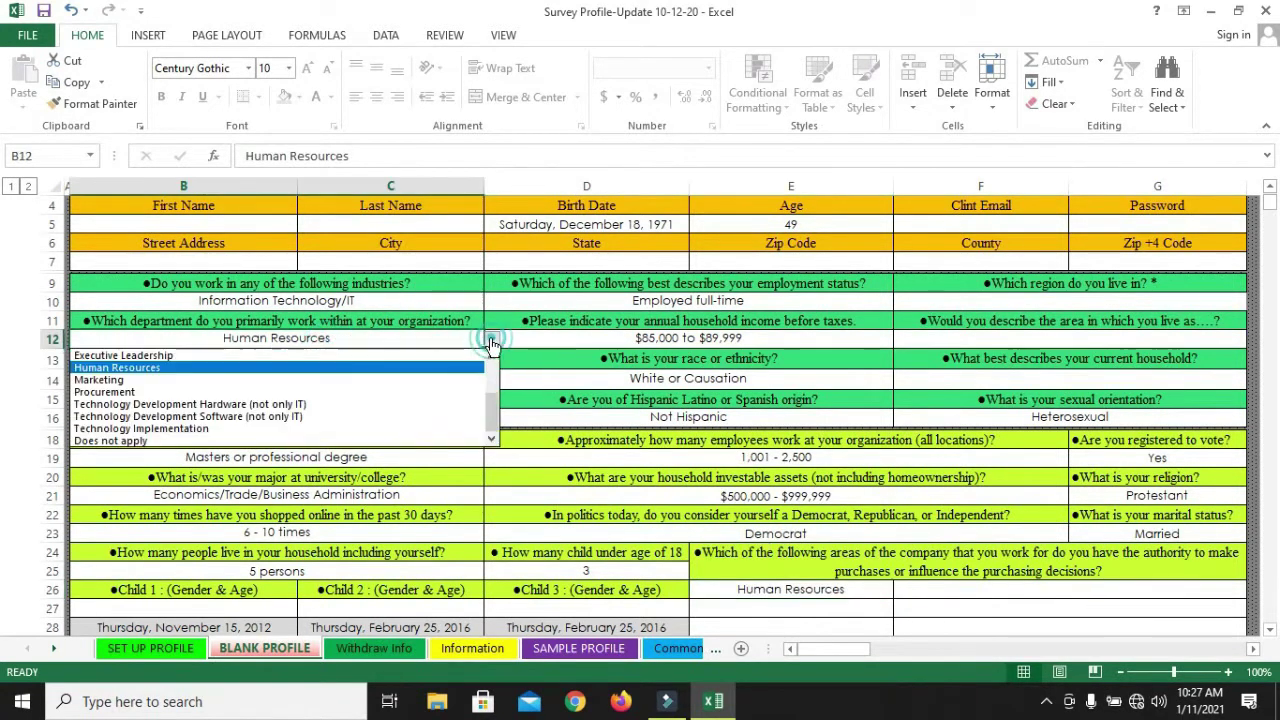
{"action": "left_click", "coordinate": [127, 404]}
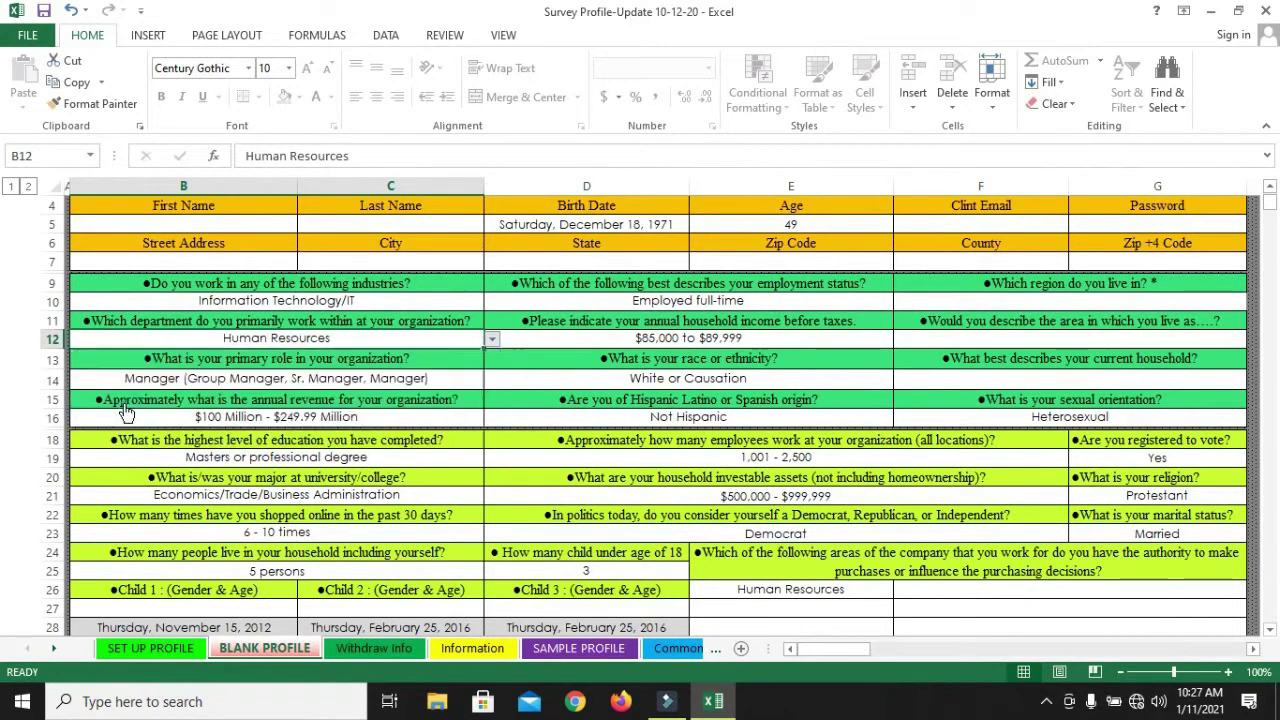
{"action": "left_click", "coordinate": [796, 612]}
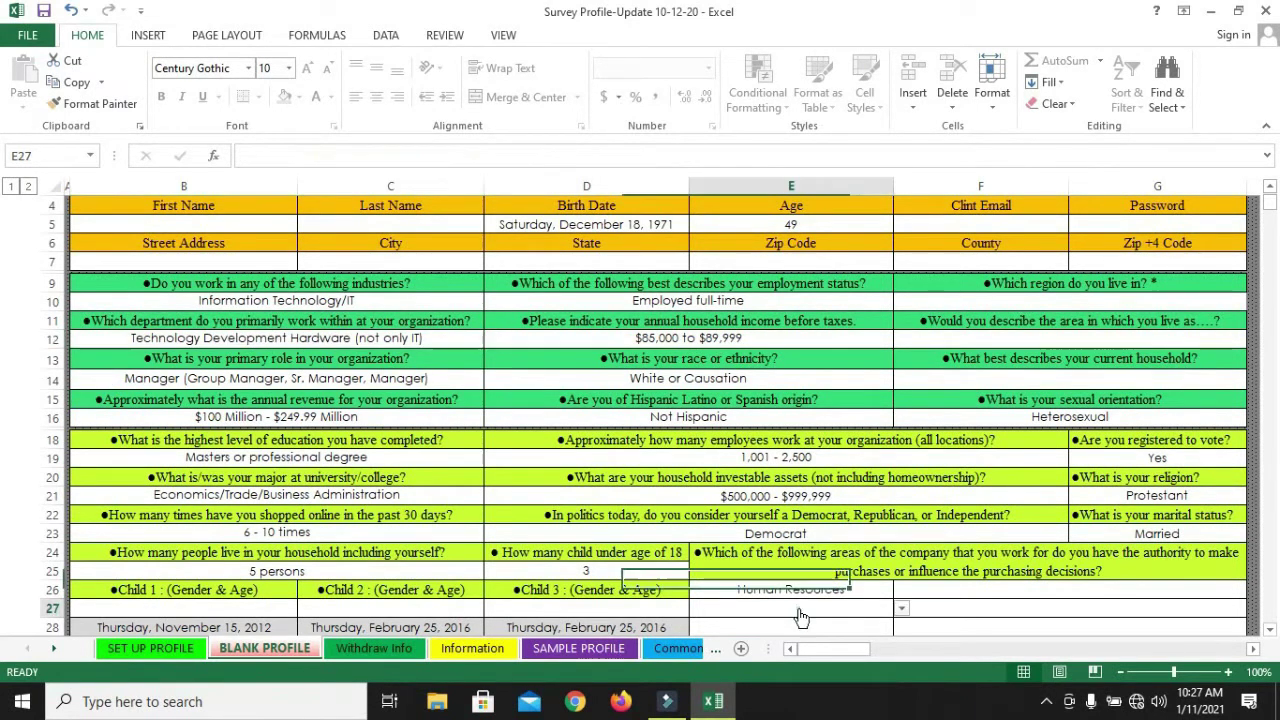
{"action": "left_click", "coordinate": [900, 607]}
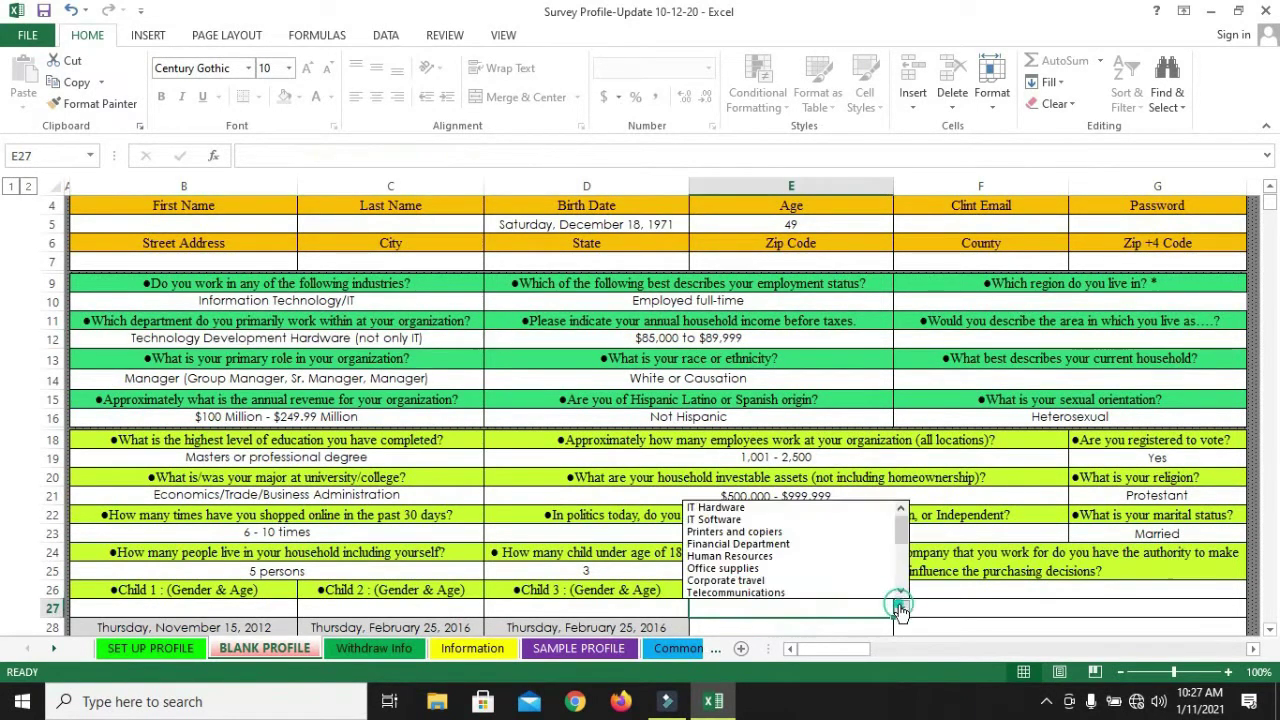
{"action": "left_click", "coordinate": [716, 508]}
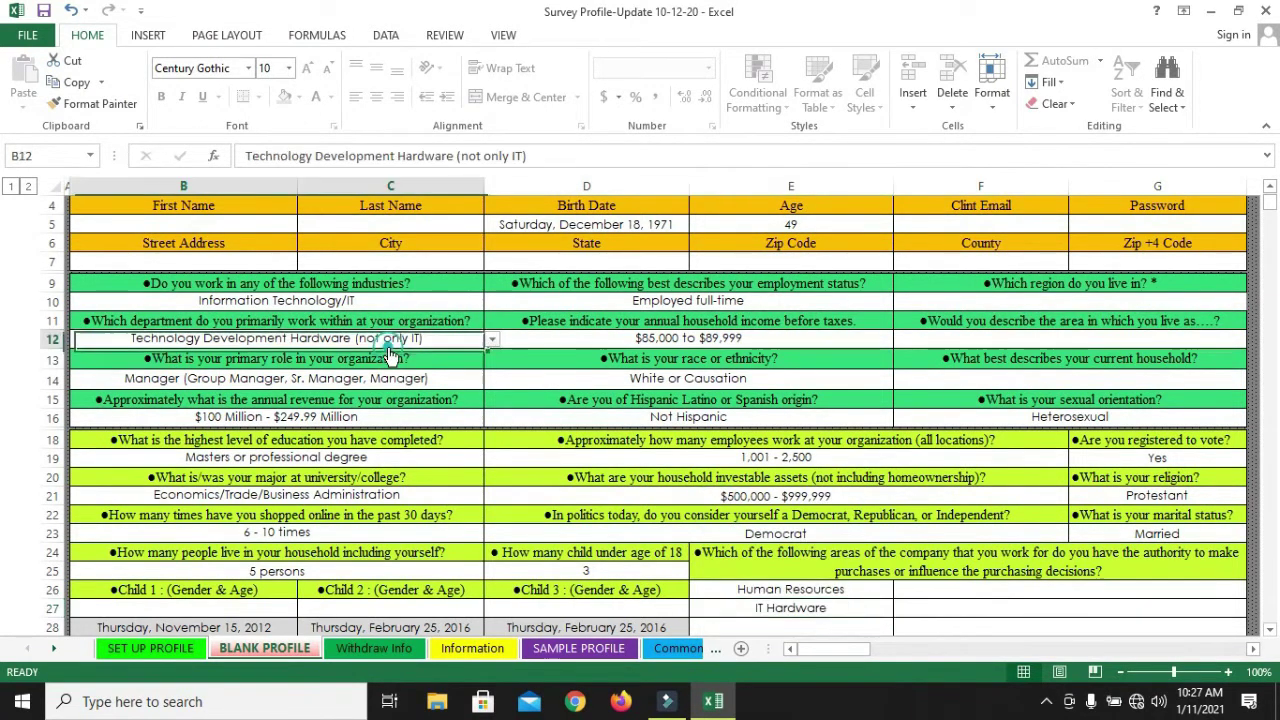
Set the department in B12 to Finance/Accounting and the purchasing authority area in E26 to Financial Department.
{"action": "left_click", "coordinate": [492, 339]}
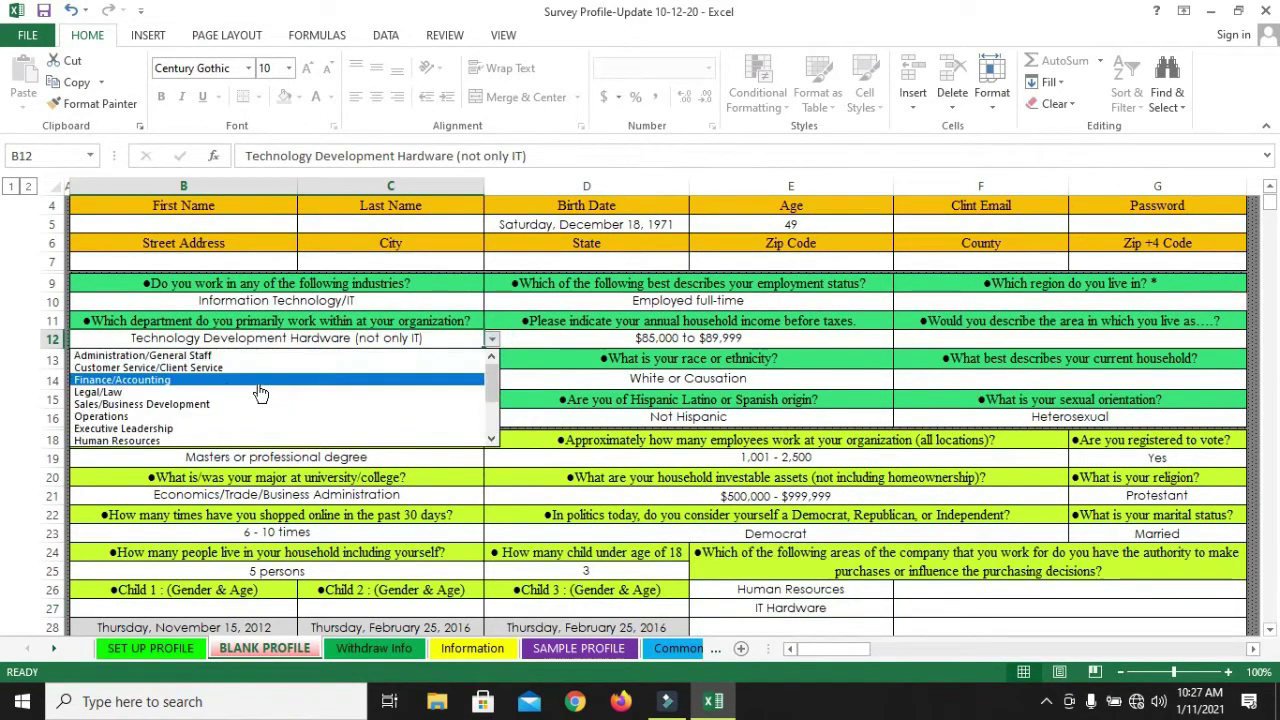
{"action": "left_click", "coordinate": [172, 380]}
{"action": "left_click", "coordinate": [872, 596]}
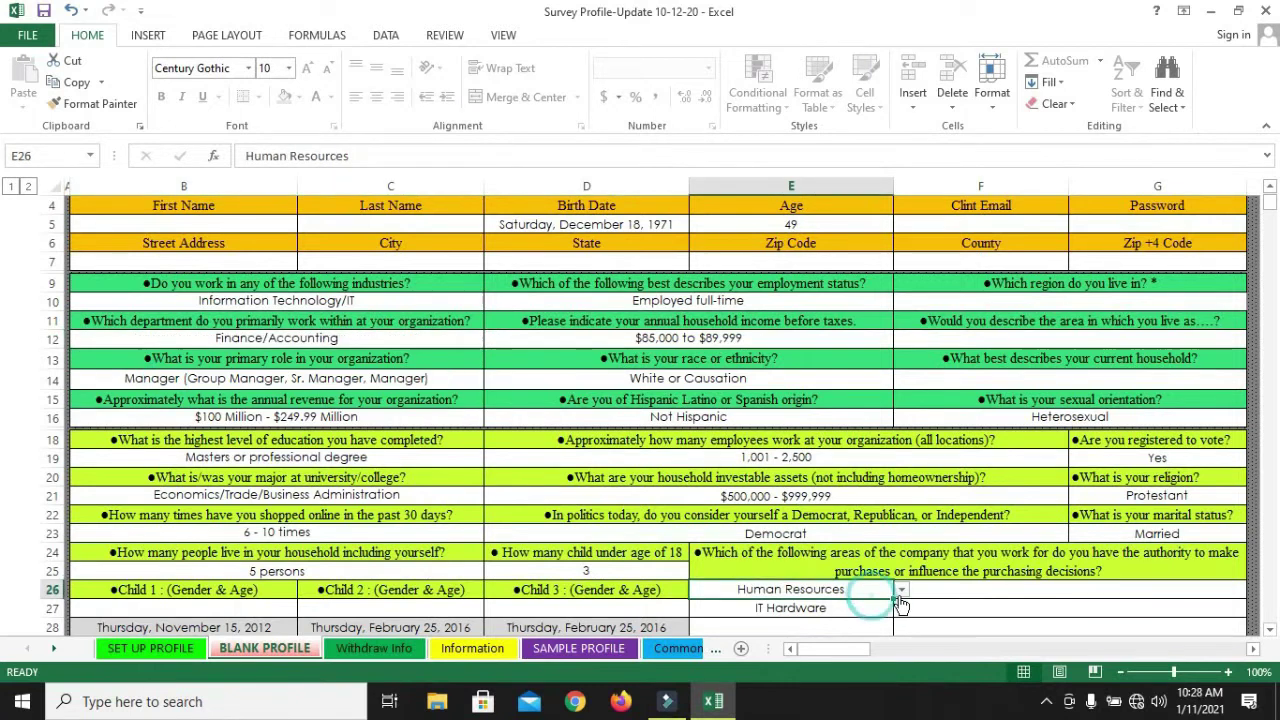
{"action": "left_click", "coordinate": [902, 591]}
{"action": "left_click_drag", "start_coordinate": [903, 527], "coordinate": [906, 503]}
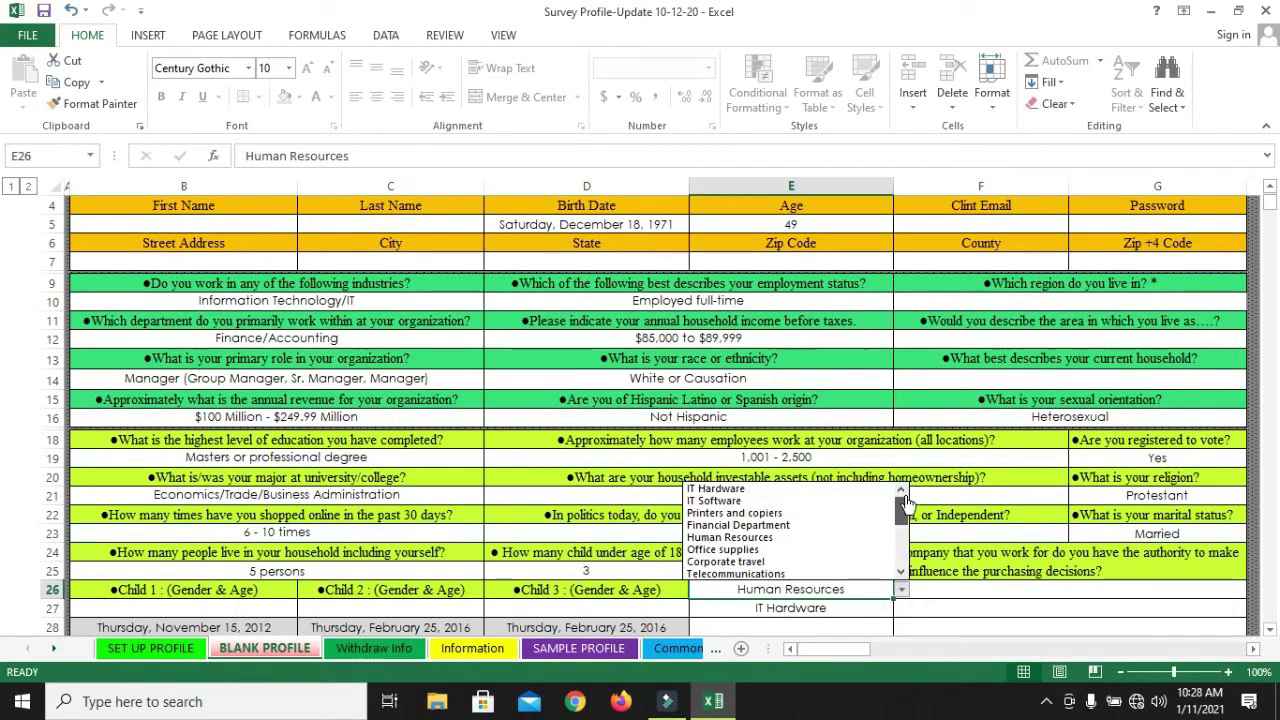
{"action": "left_click", "coordinate": [737, 527]}
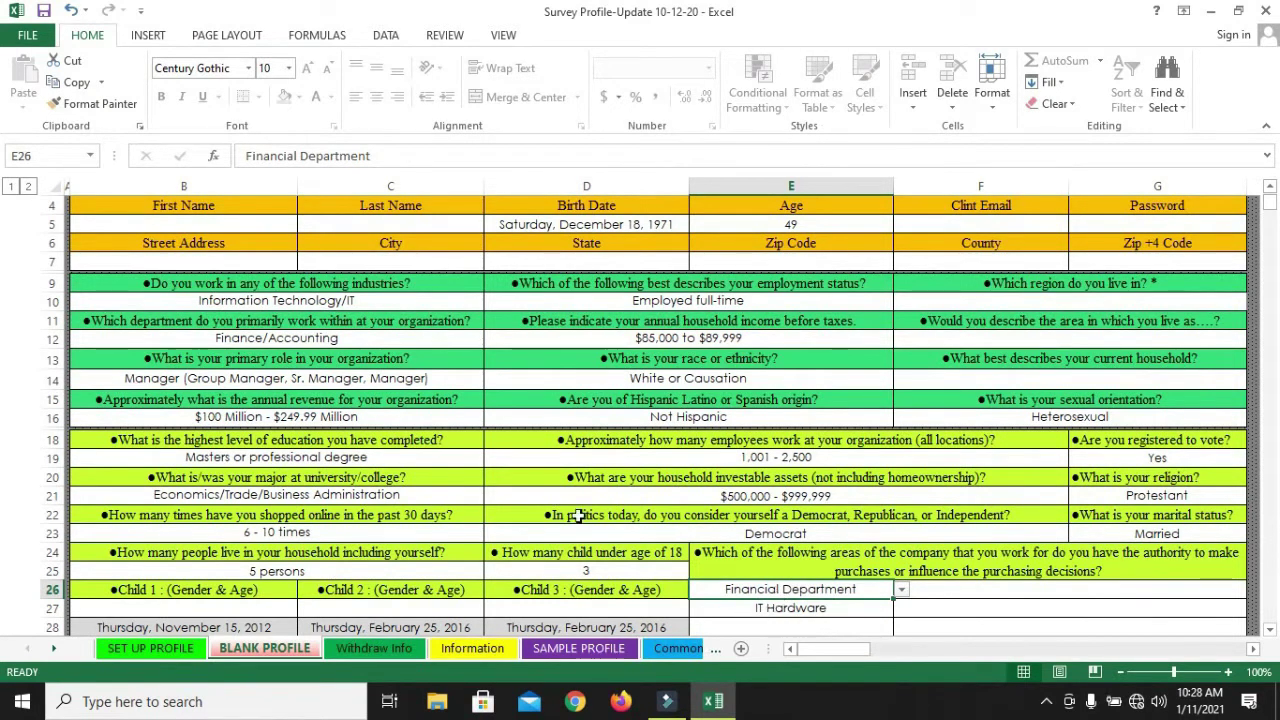
Set the department in B12 back to Procurement.
{"action": "left_click", "coordinate": [355, 338]}
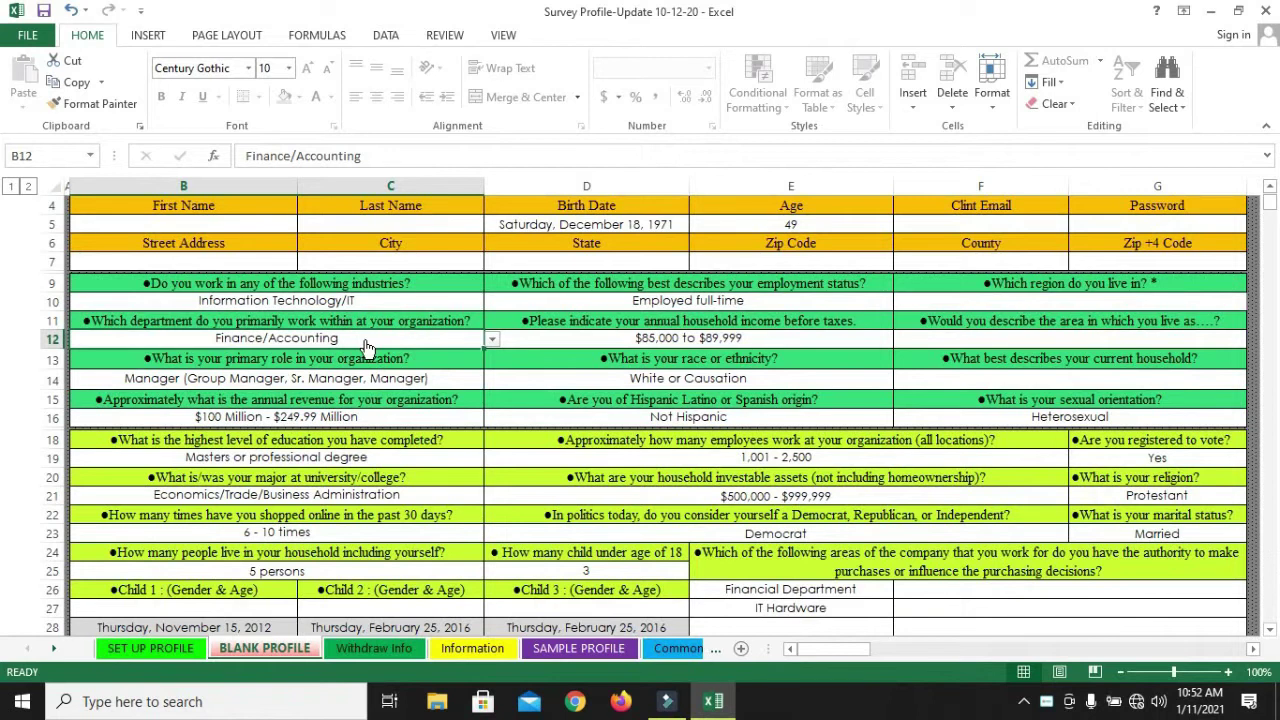
{"action": "key", "text": "alt+Down"}
{"action": "left_click_drag", "start_coordinate": [497, 398], "coordinate": [497, 430]}
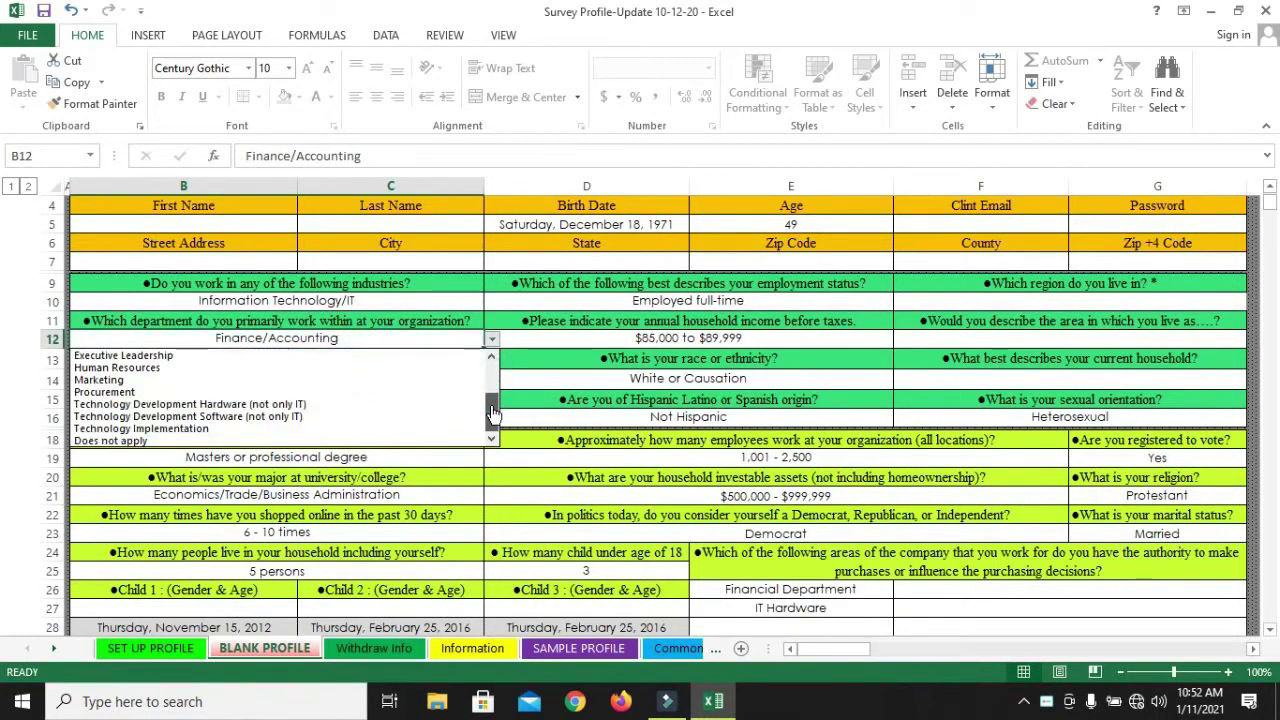
{"action": "left_click", "coordinate": [241, 395]}
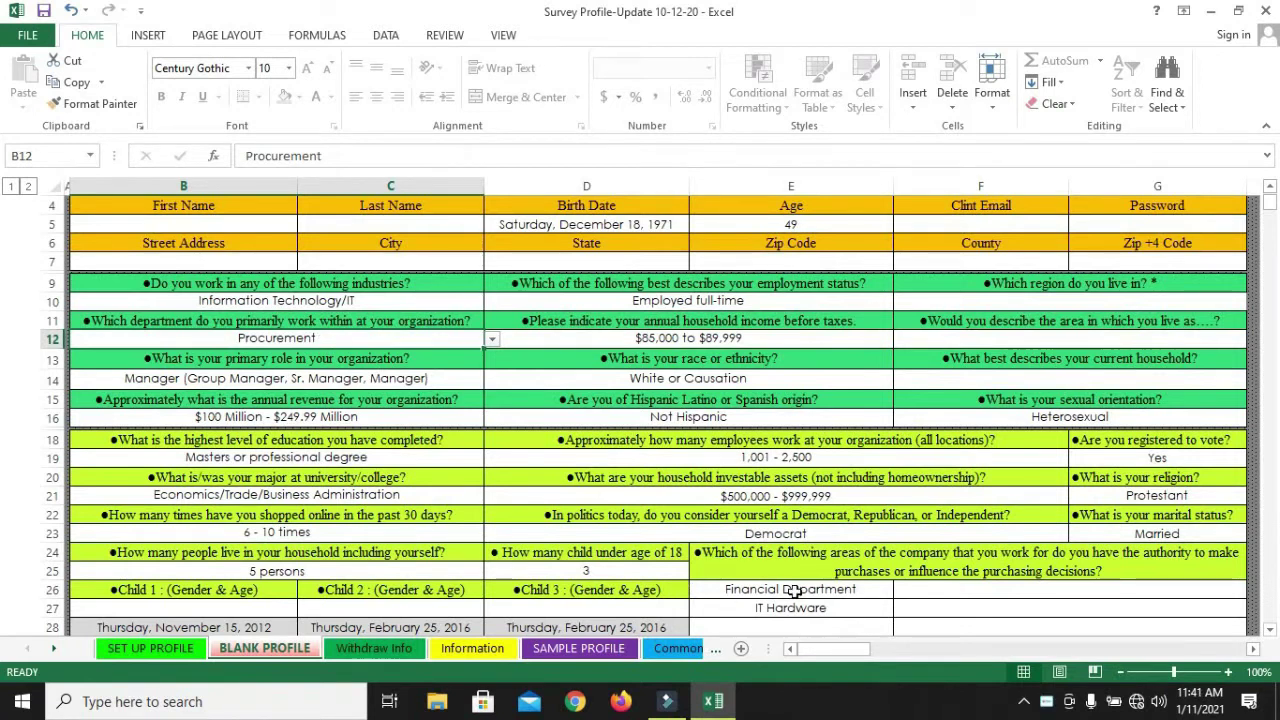
Clear the purchasing authority answers in E26 and E27.
{"action": "left_click", "coordinate": [796, 592]}
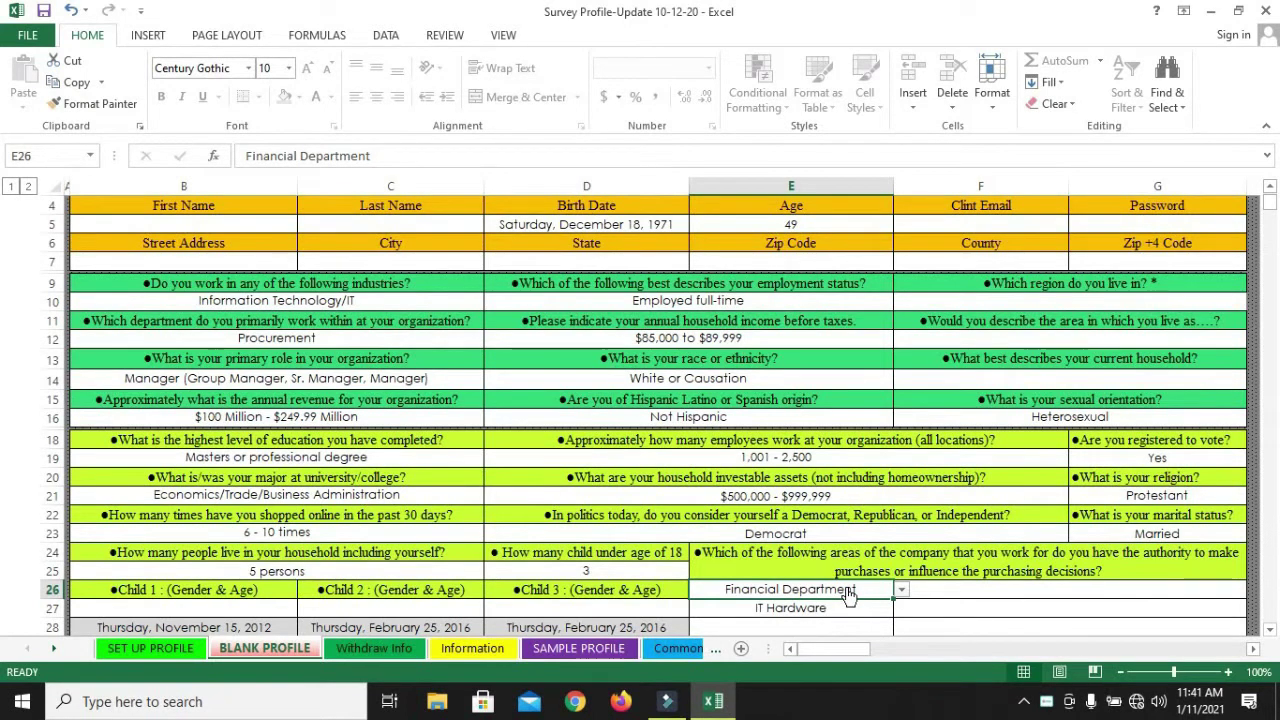
{"action": "scroll", "coordinate": [849, 594], "scroll_direction": "down", "scroll_amount": 2}
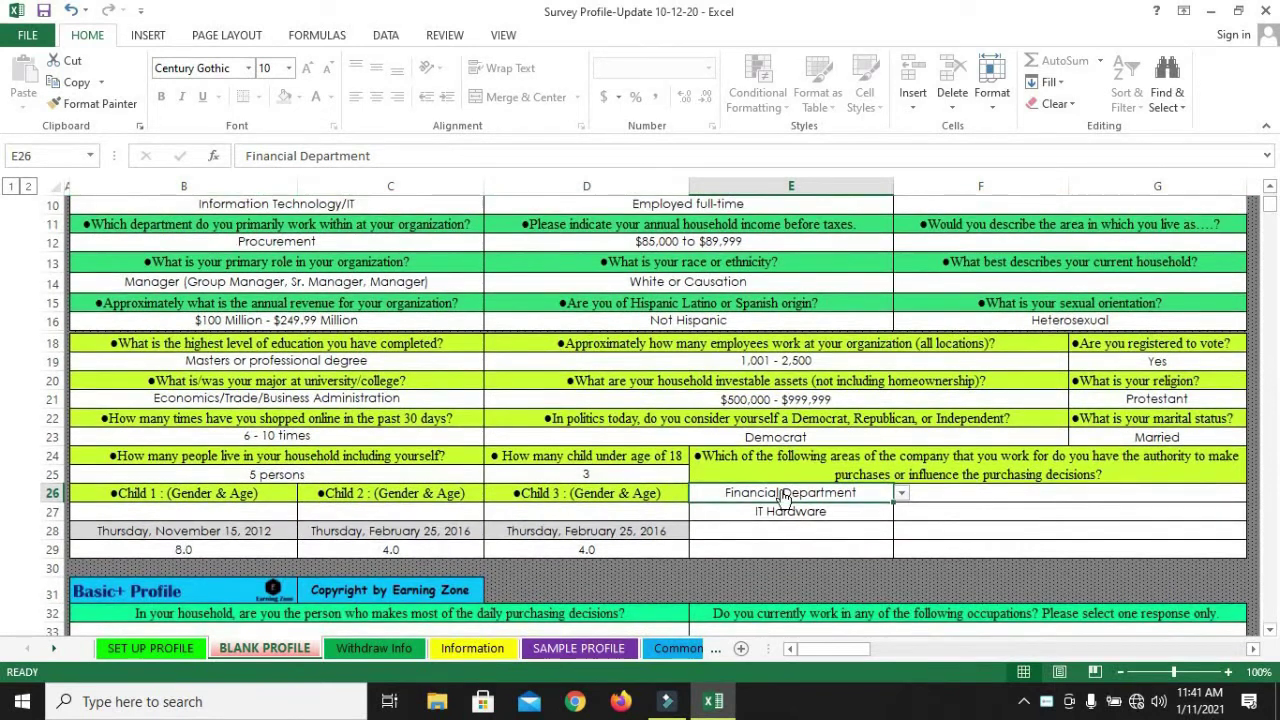
{"action": "key", "text": "Delete"}
{"action": "left_click", "coordinate": [800, 516]}
{"action": "key", "text": "Delete"}
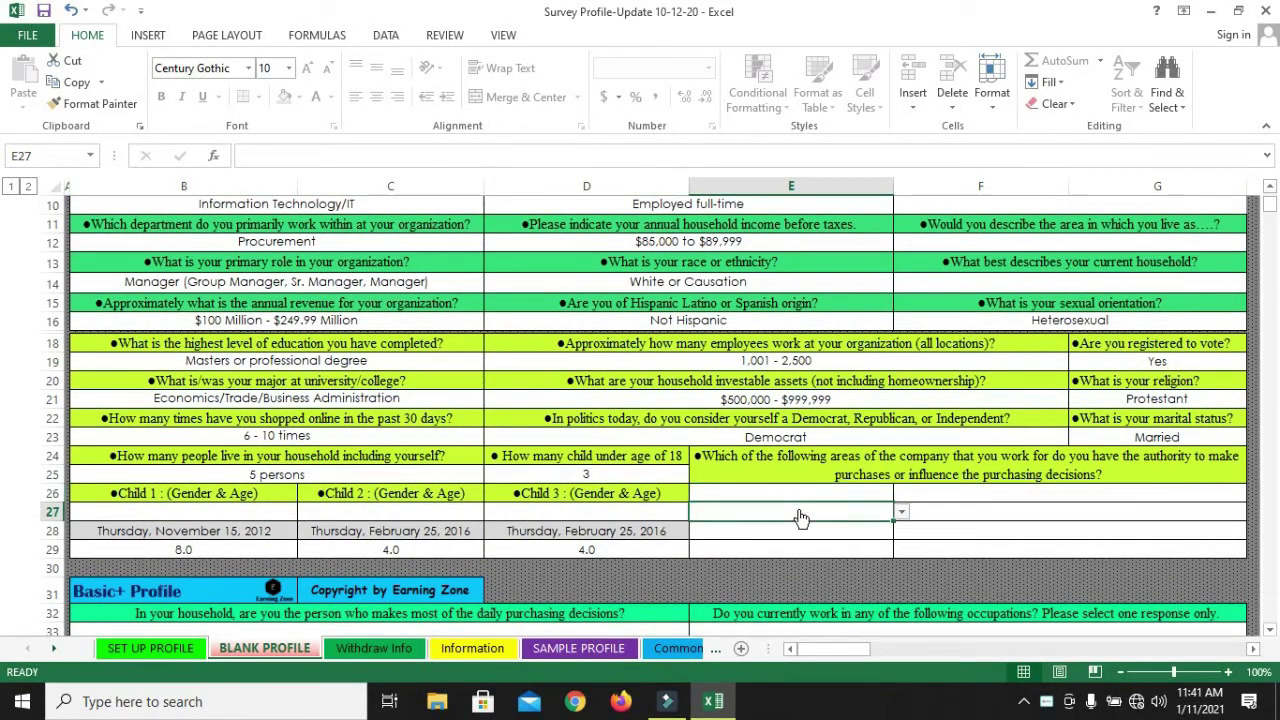
{"action": "left_click", "coordinate": [800, 494]}
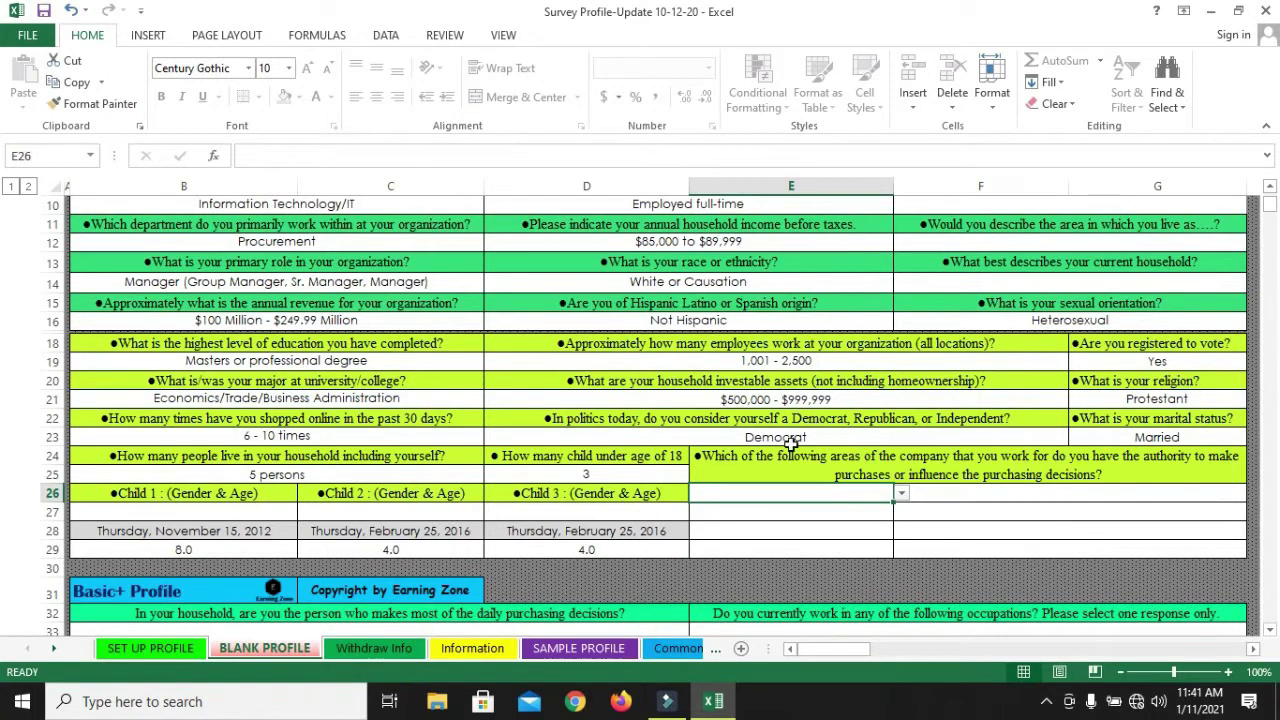
{"action": "left_click", "coordinate": [757, 436]}
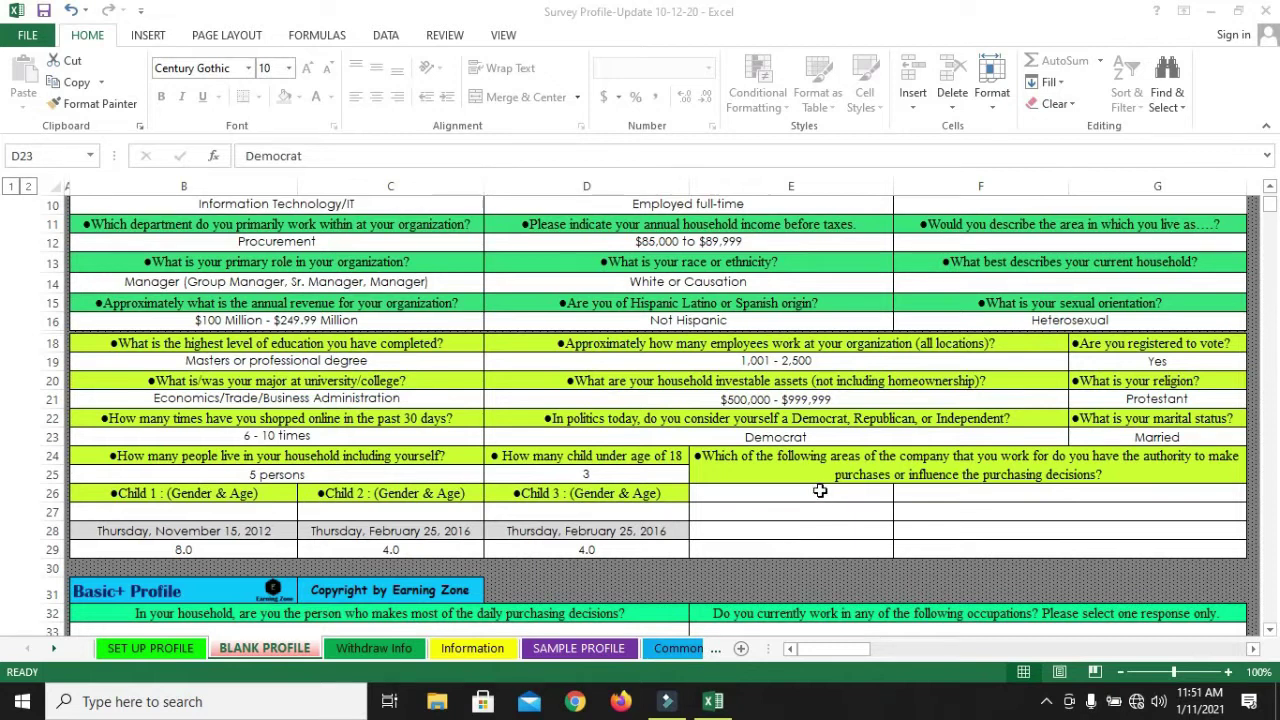
Set the purchasing authority areas to IT Hardware in E26 and IT Software in E27.
{"action": "left_click", "coordinate": [820, 497]}
{"action": "left_click", "coordinate": [900, 495]}
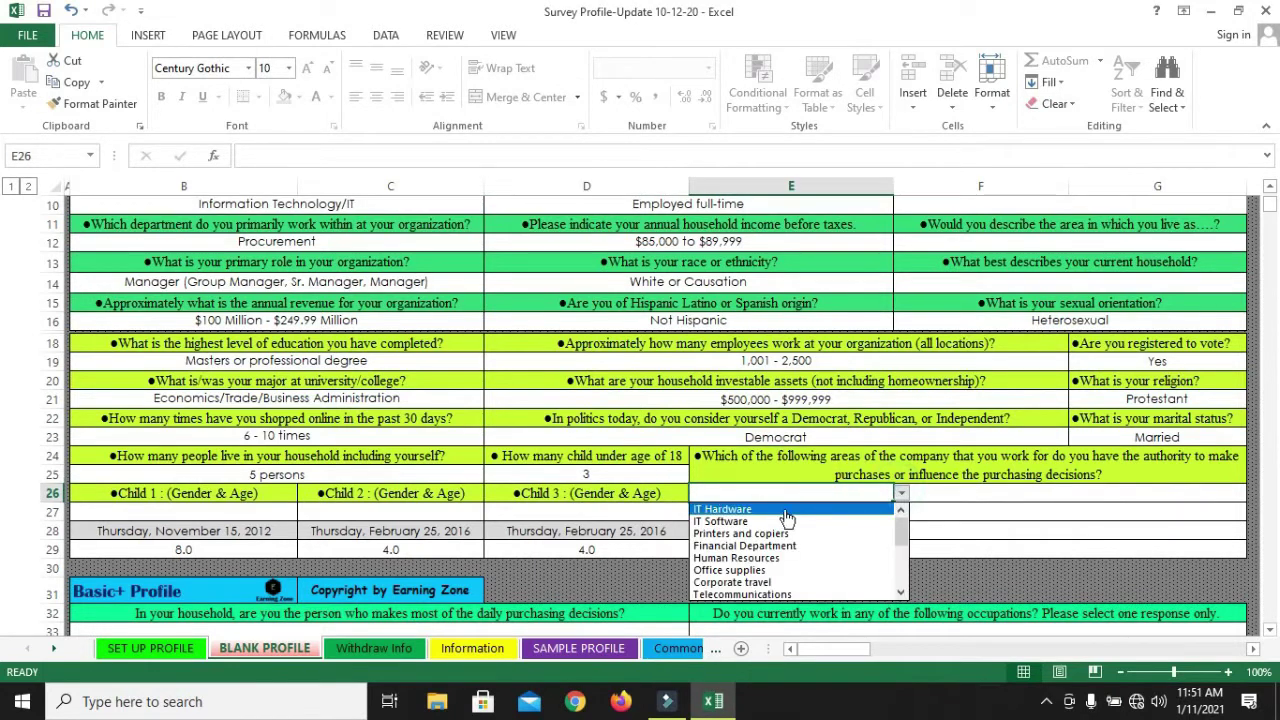
{"action": "left_click", "coordinate": [737, 512]}
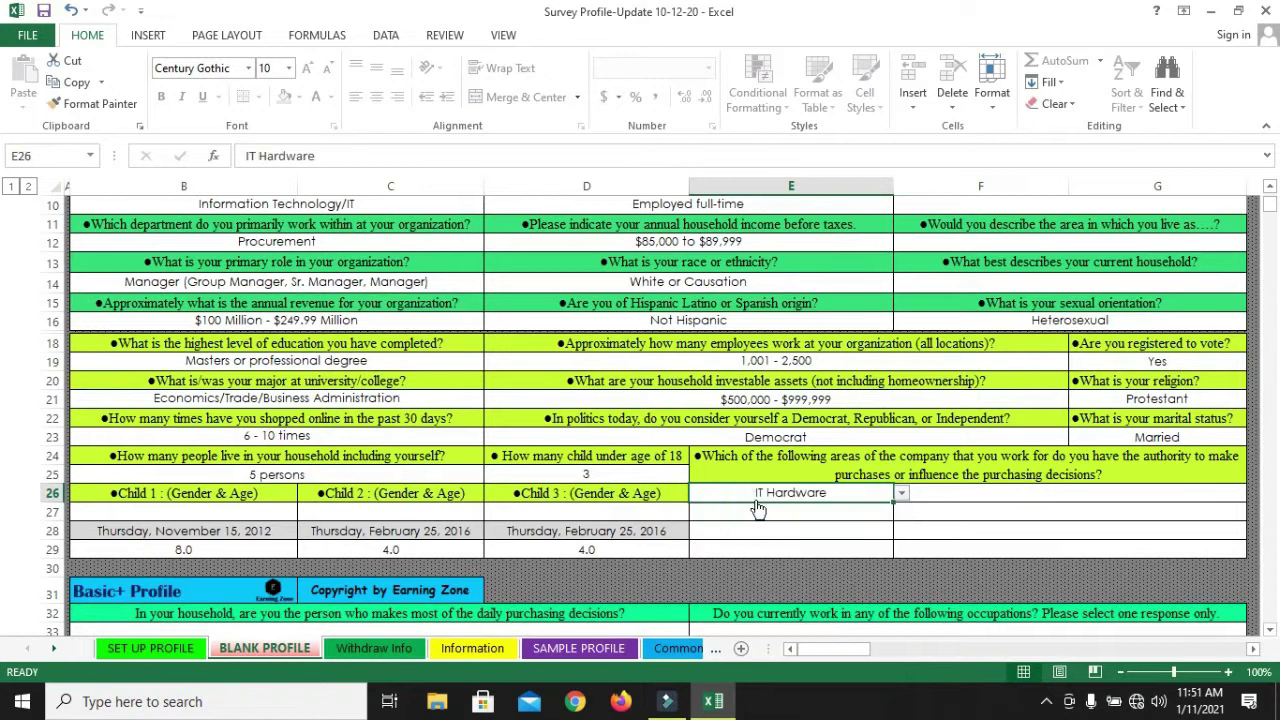
{"action": "left_click", "coordinate": [813, 514]}
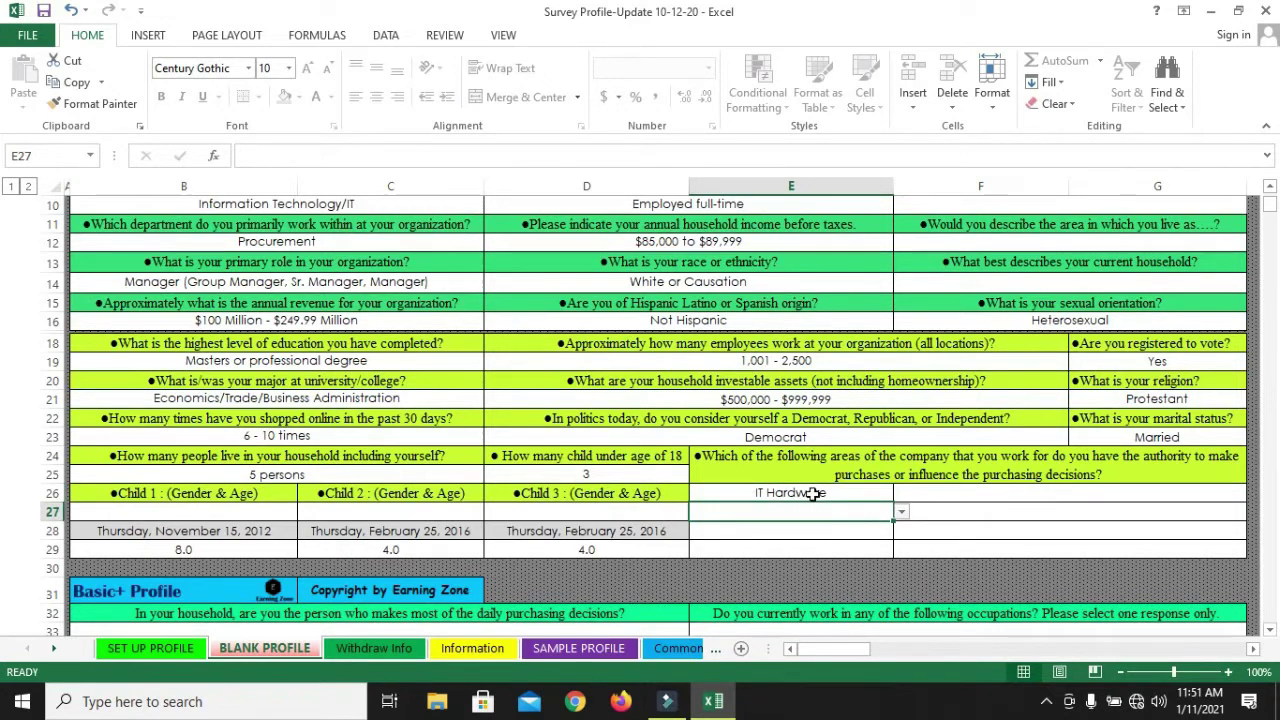
{"action": "key", "text": "alt+Down"}
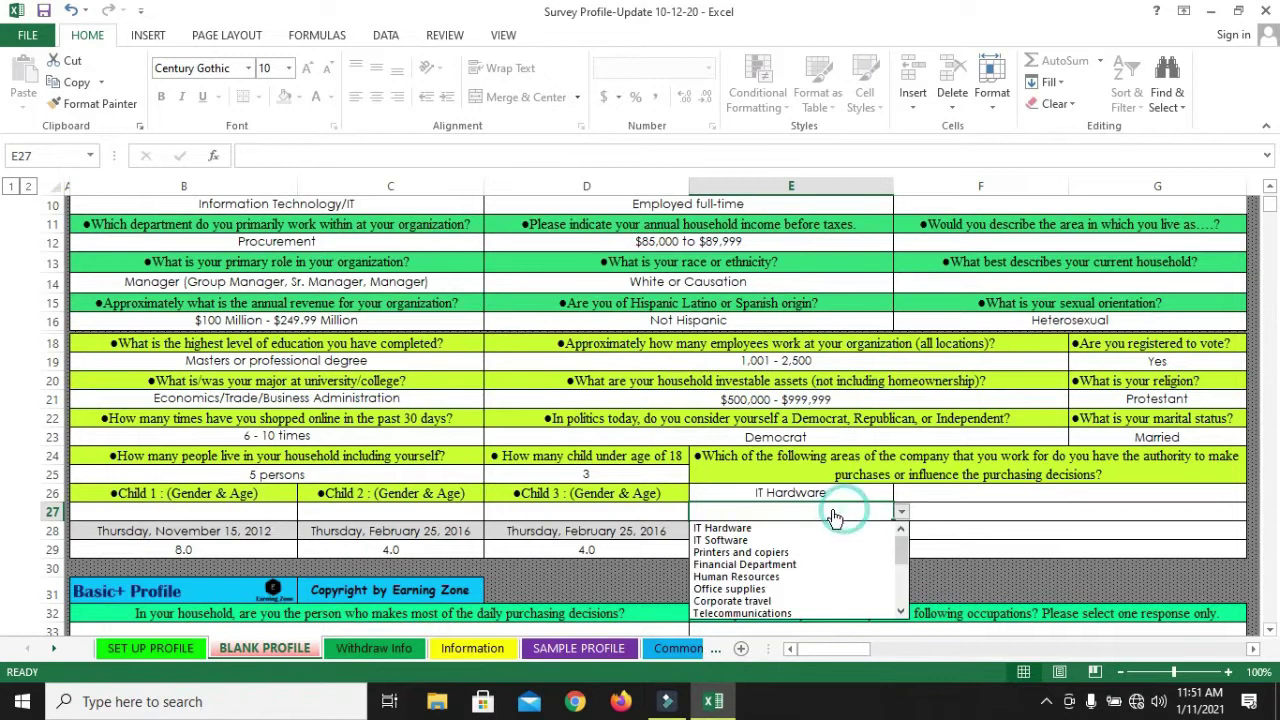
{"action": "left_click", "coordinate": [748, 541]}
Set the purchasing authority areas to Printers and copiers in E28 and Office supplies in E29.
{"action": "left_click", "coordinate": [840, 531]}
{"action": "left_click", "coordinate": [902, 531]}
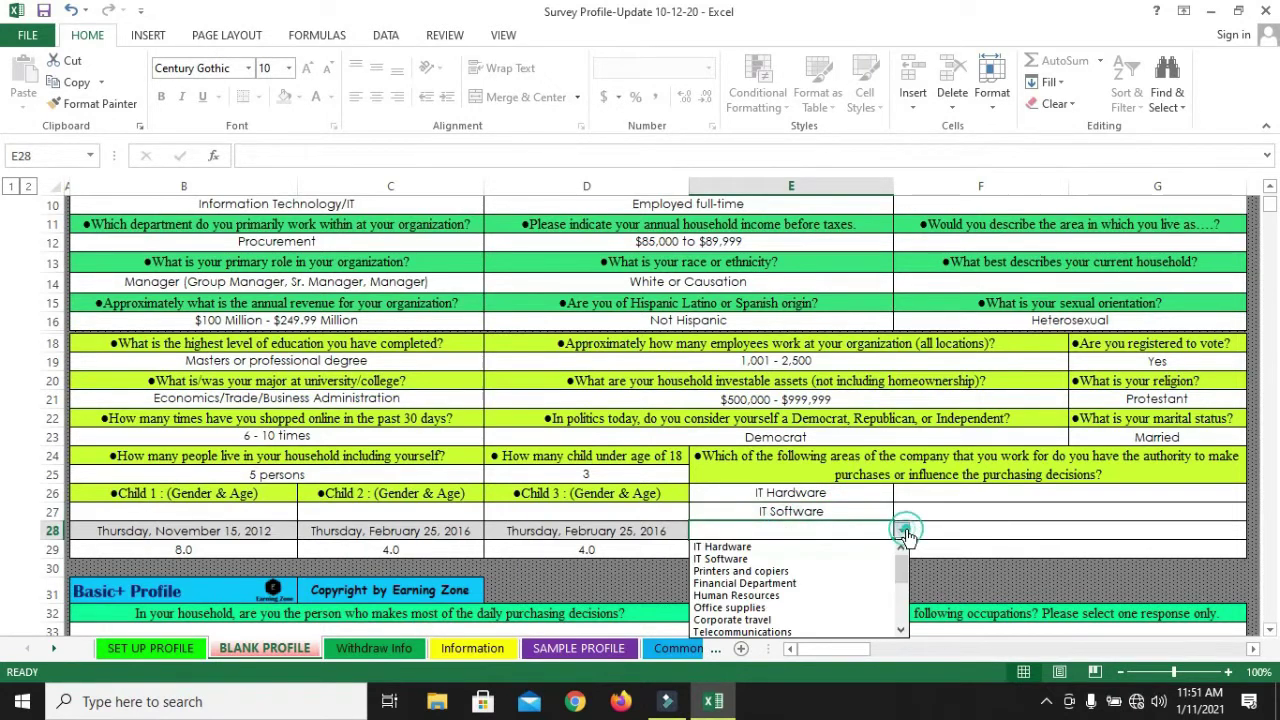
{"action": "left_click", "coordinate": [746, 572]}
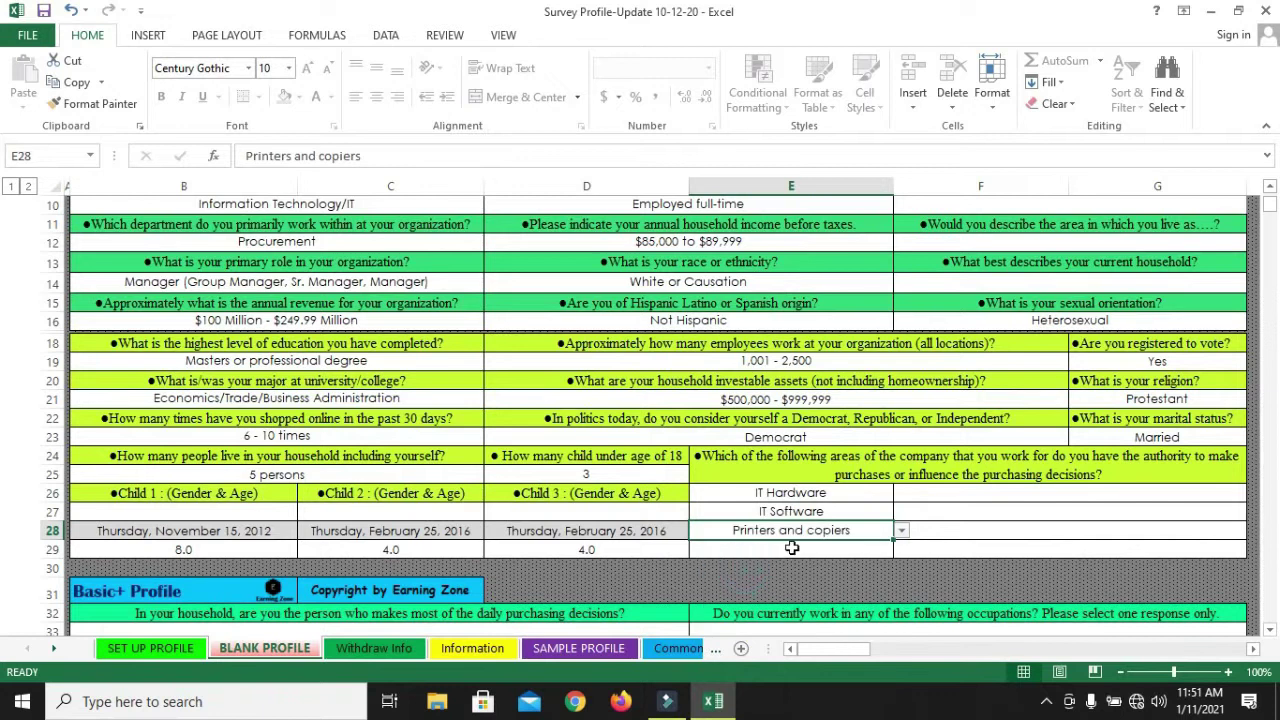
{"action": "left_click", "coordinate": [900, 547]}
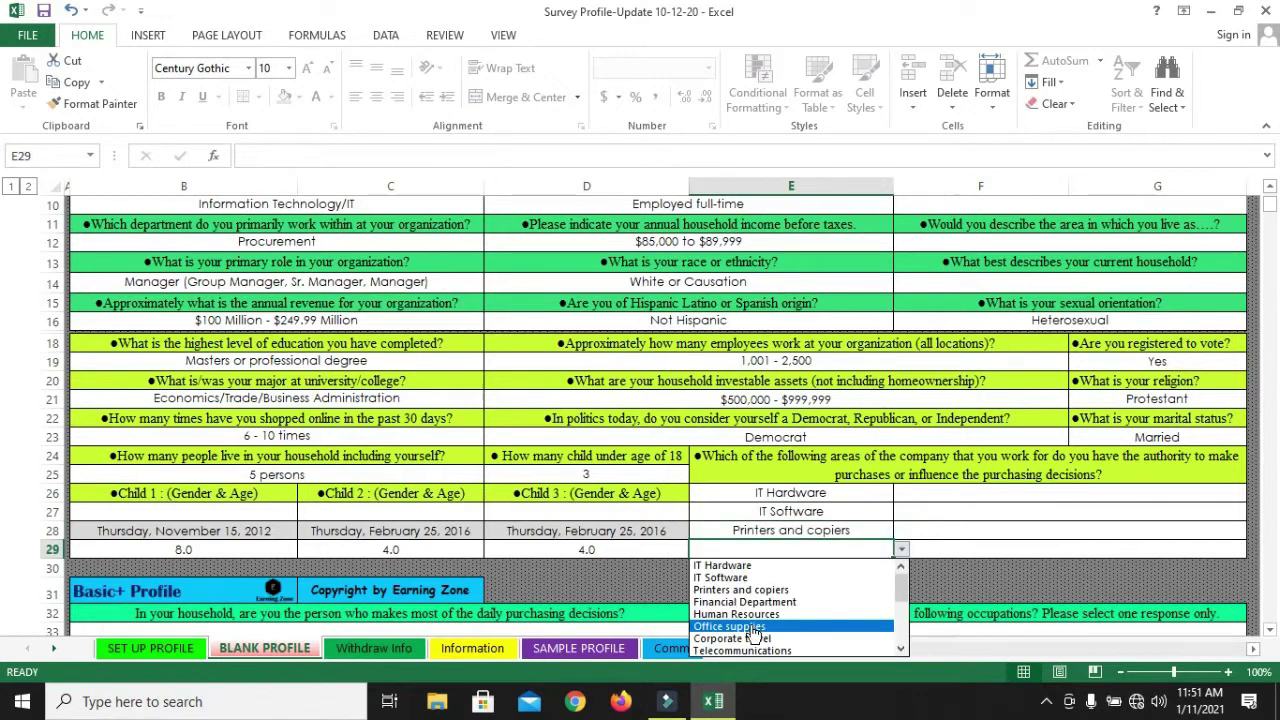
{"action": "left_click", "coordinate": [742, 625]}
Set the purchasing authority areas to Telecommunications in F26 and Food services in F27.
{"action": "left_click", "coordinate": [1245, 493]}
{"action": "left_click", "coordinate": [1253, 493]}
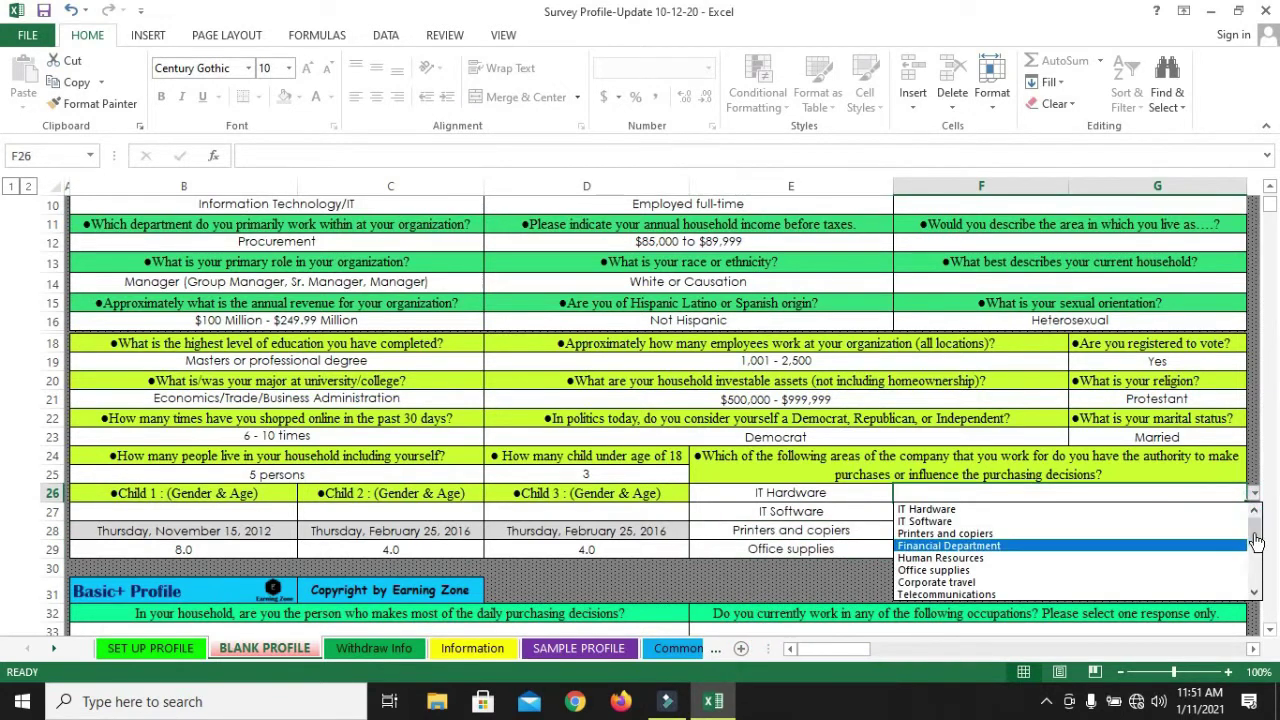
{"action": "left_click", "coordinate": [957, 595]}
{"action": "left_click", "coordinate": [1245, 512]}
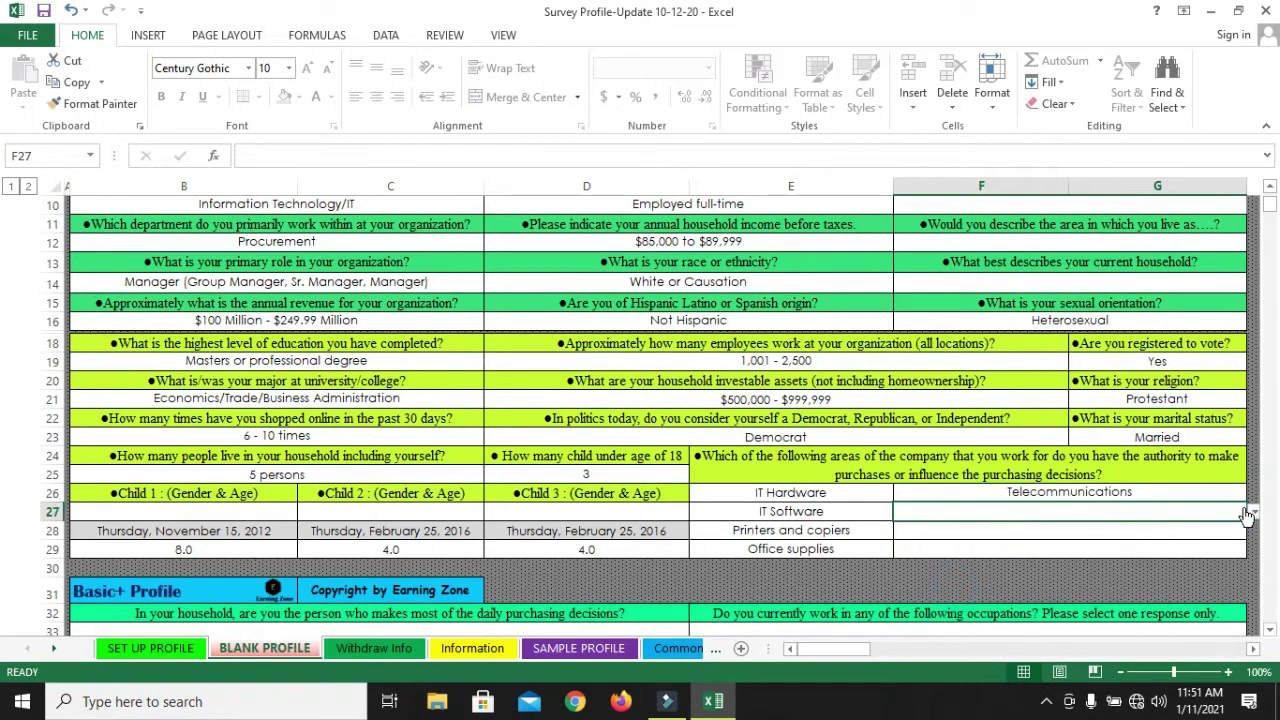
{"action": "left_click", "coordinate": [1253, 512]}
{"action": "left_click_drag", "start_coordinate": [1255, 548], "coordinate": [1255, 577]}
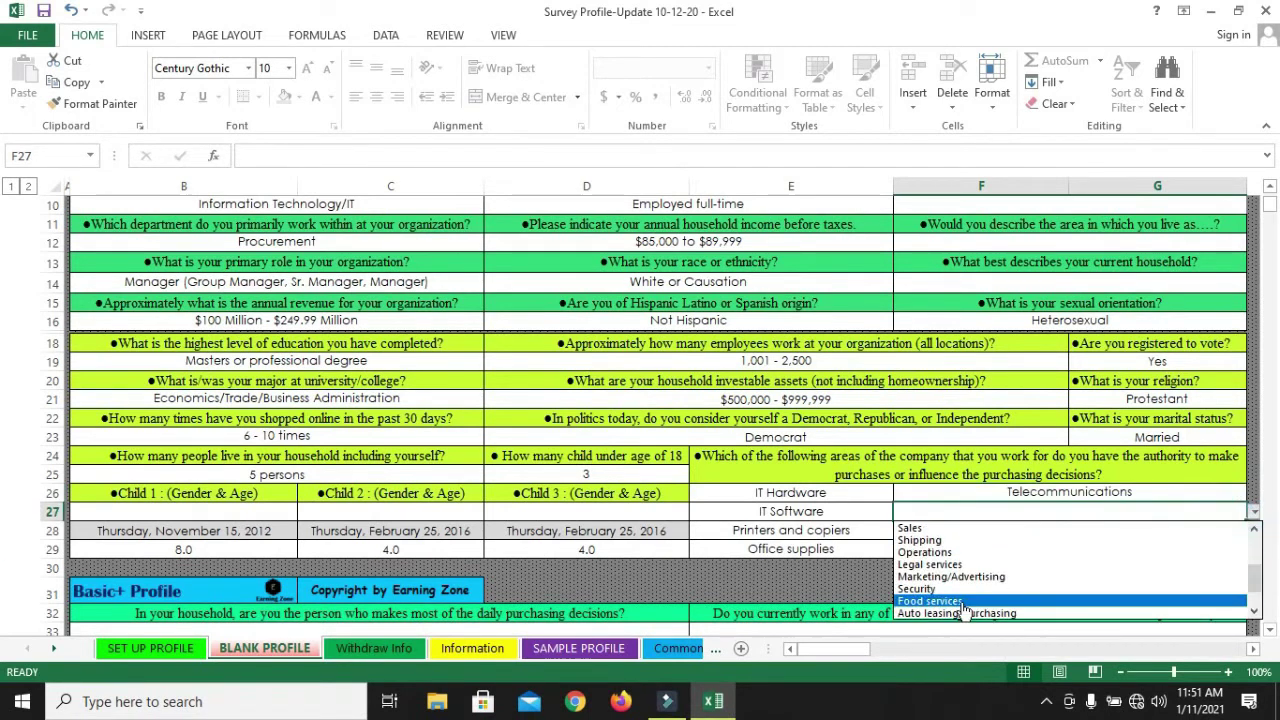
{"action": "left_click", "coordinate": [962, 603]}
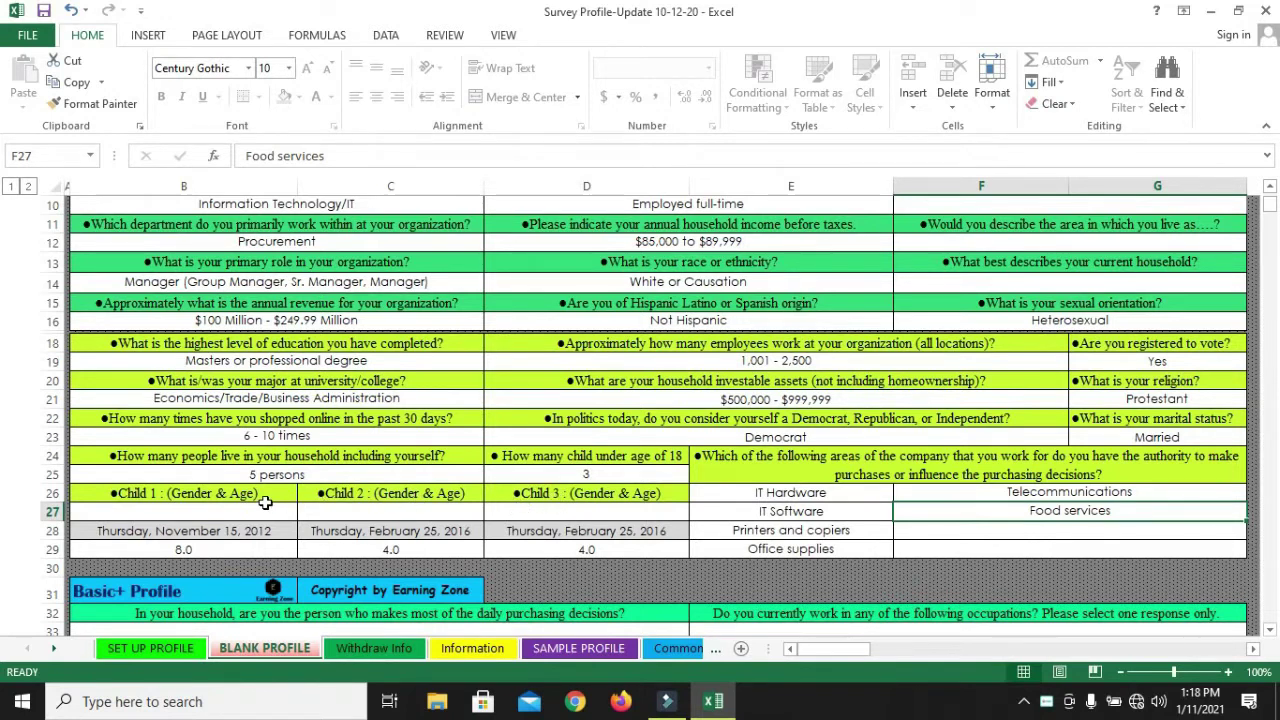
Examine the number of children under 18 in D25 against the gender and age cells for Child 1 to Child 3 in row 27.
{"action": "left_click", "coordinate": [537, 479]}
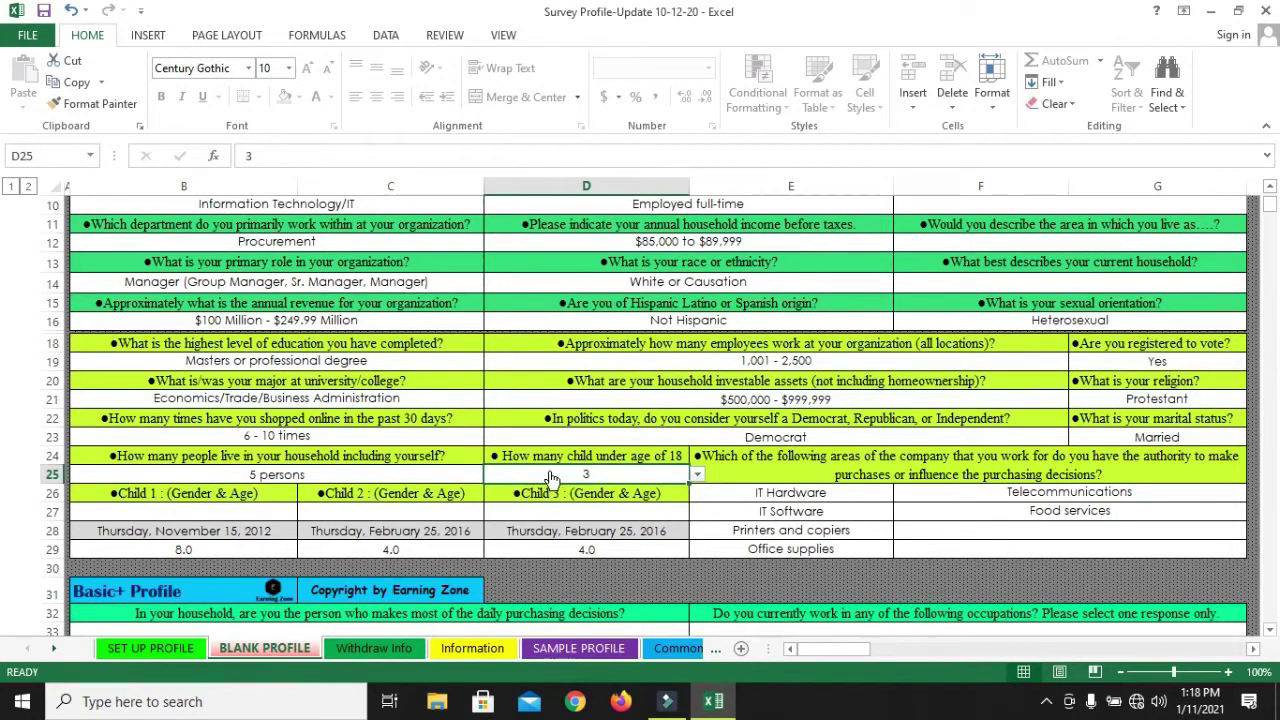
{"action": "left_click", "coordinate": [253, 512]}
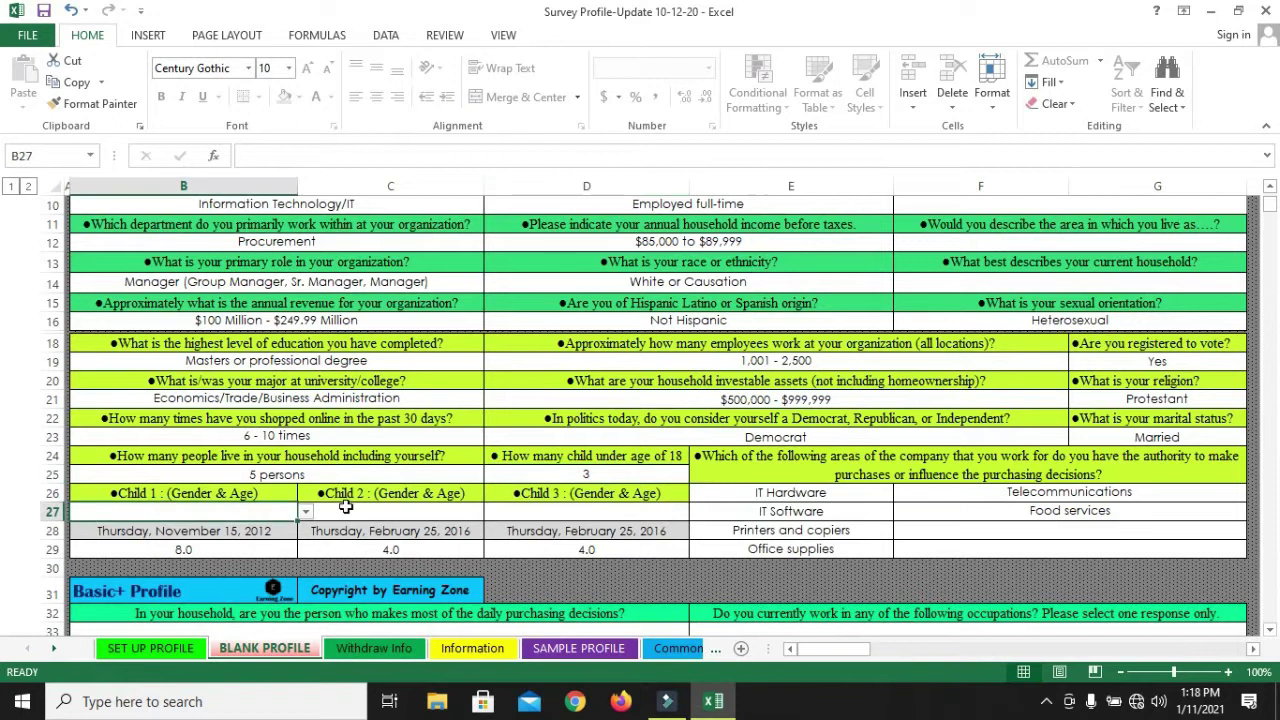
{"action": "left_click", "coordinate": [338, 514]}
{"action": "left_click", "coordinate": [551, 514]}
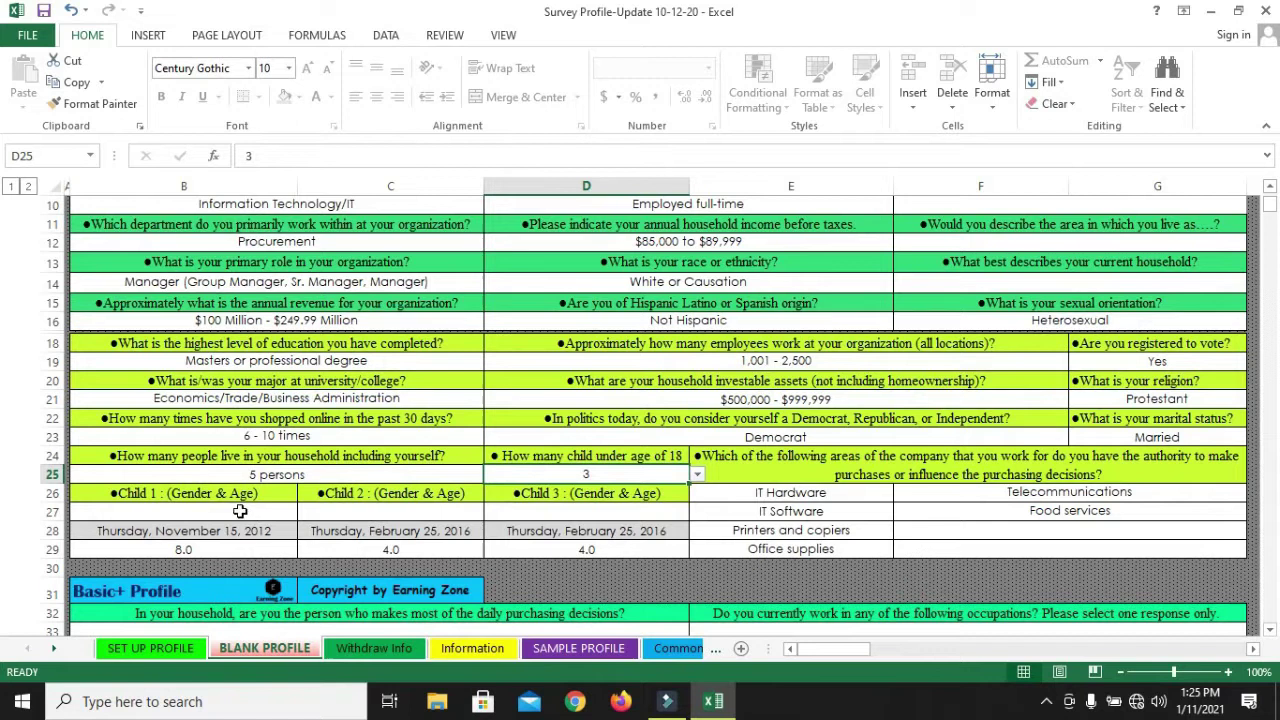
{"action": "left_click", "coordinate": [255, 513]}
{"action": "left_click", "coordinate": [334, 518]}
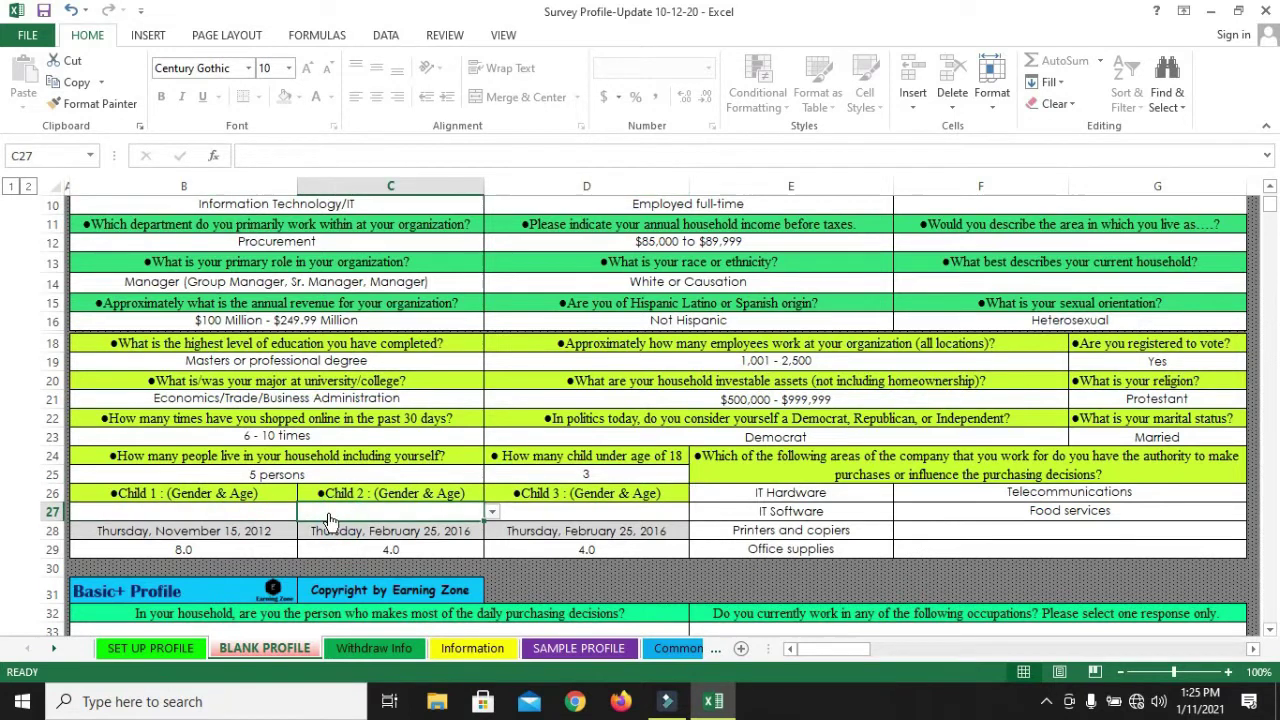
{"action": "left_click", "coordinate": [527, 477]}
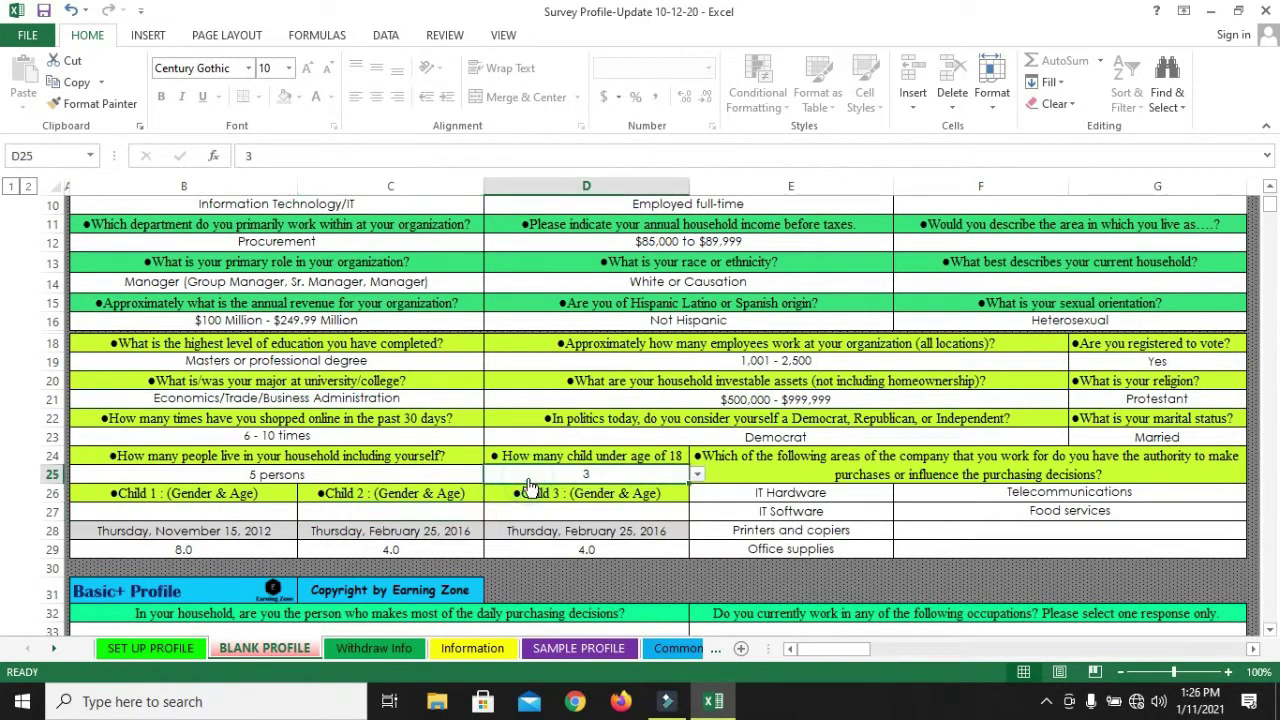
{"action": "left_click", "coordinate": [272, 516]}
{"action": "left_click", "coordinate": [338, 512]}
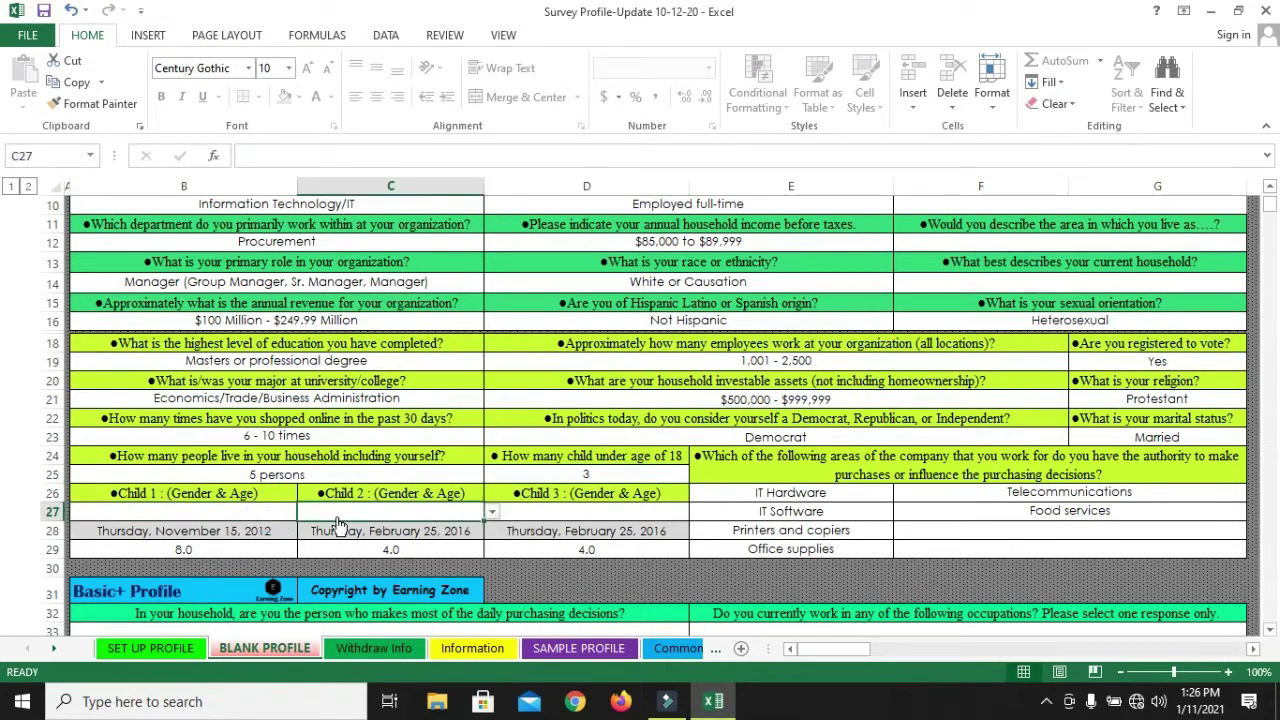
{"action": "left_click", "coordinate": [488, 478]}
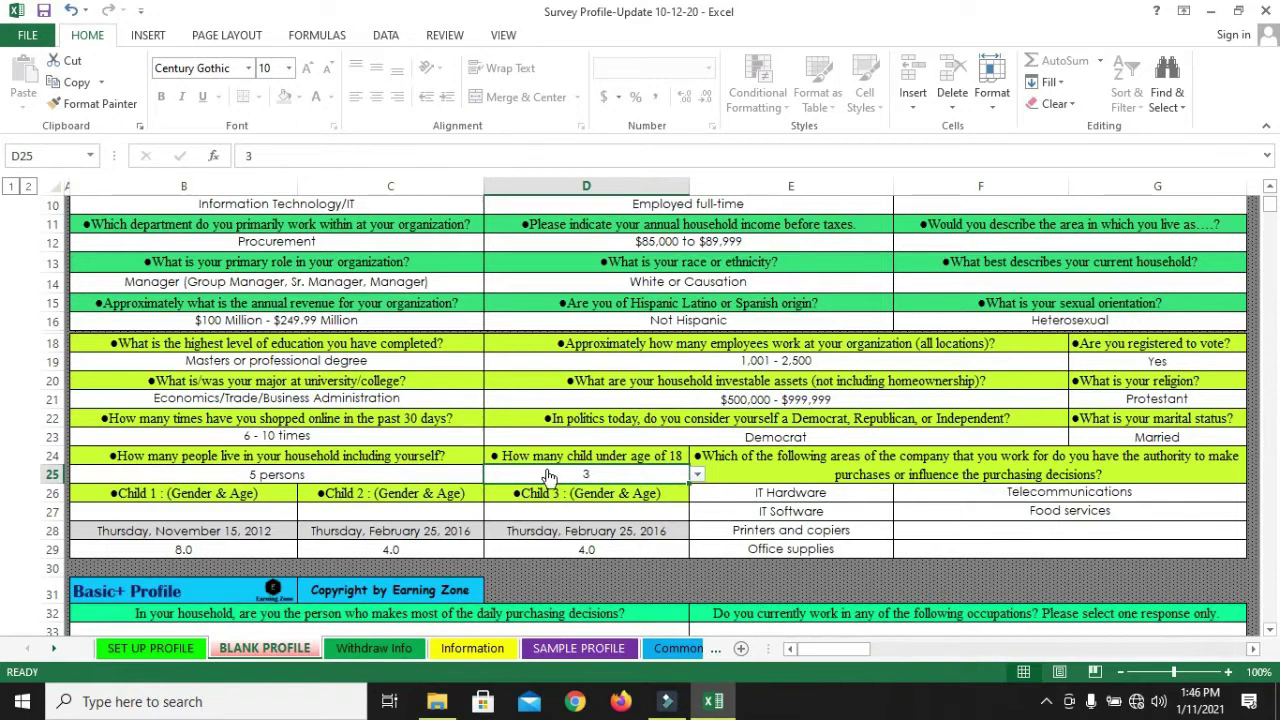
{"action": "left_click", "coordinate": [246, 515]}
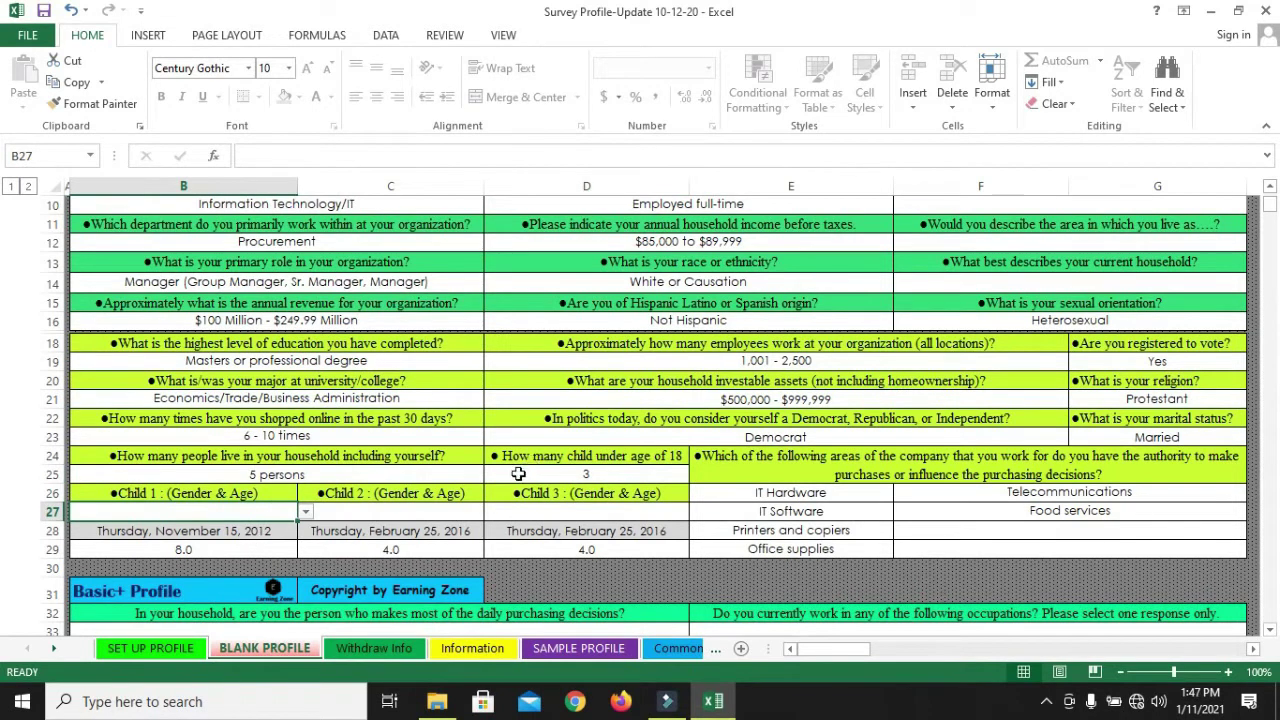
{"action": "left_click", "coordinate": [390, 516]}
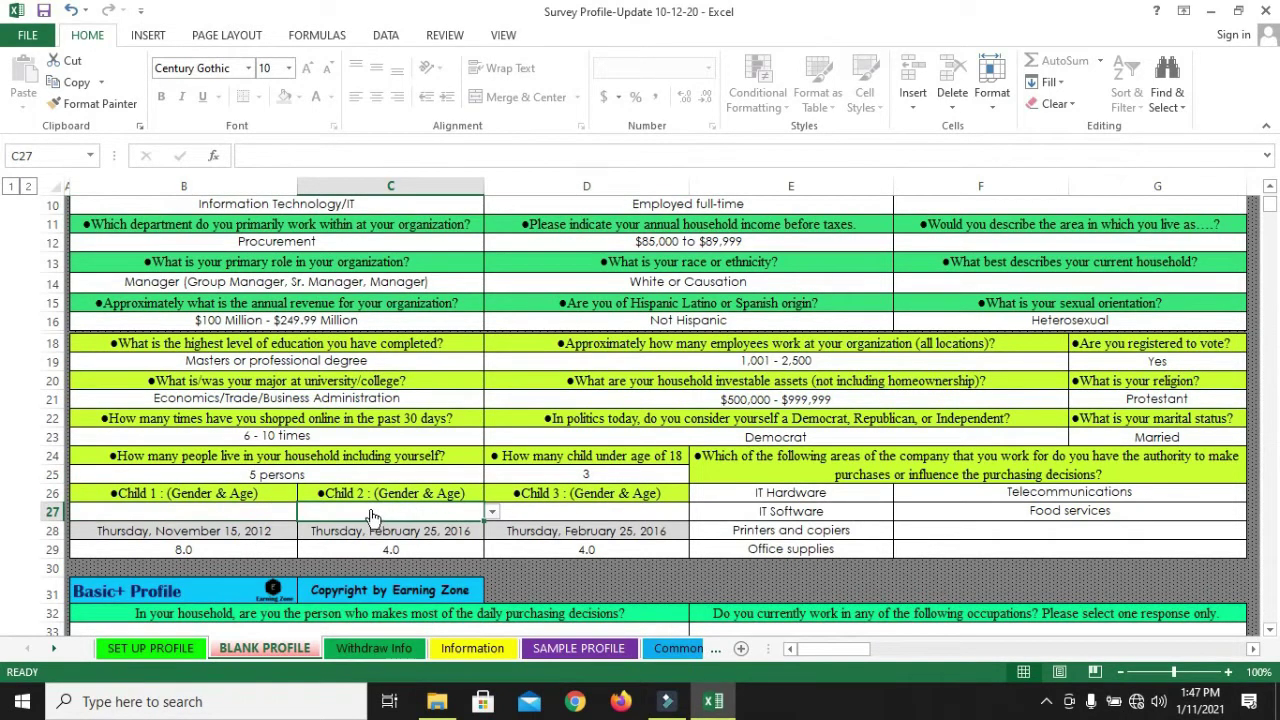
{"action": "left_click", "coordinate": [522, 507]}
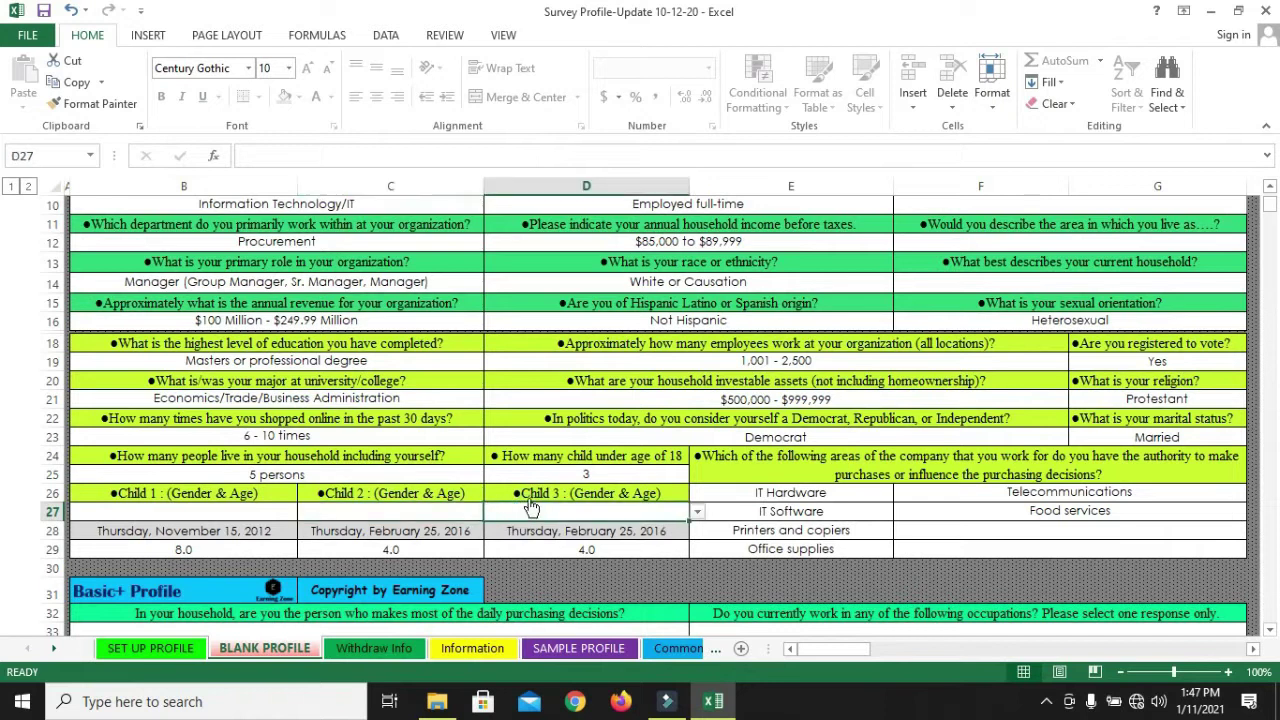
{"action": "left_click", "coordinate": [454, 513]}
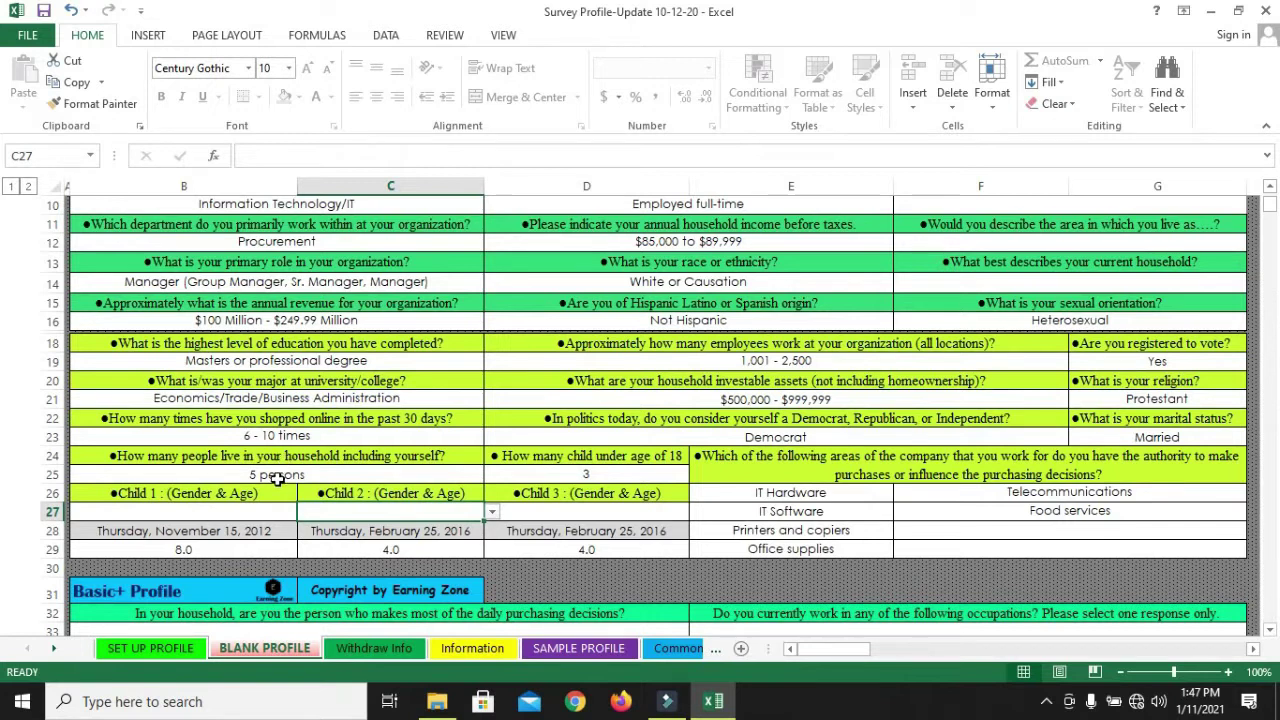
{"action": "left_click", "coordinate": [545, 475]}
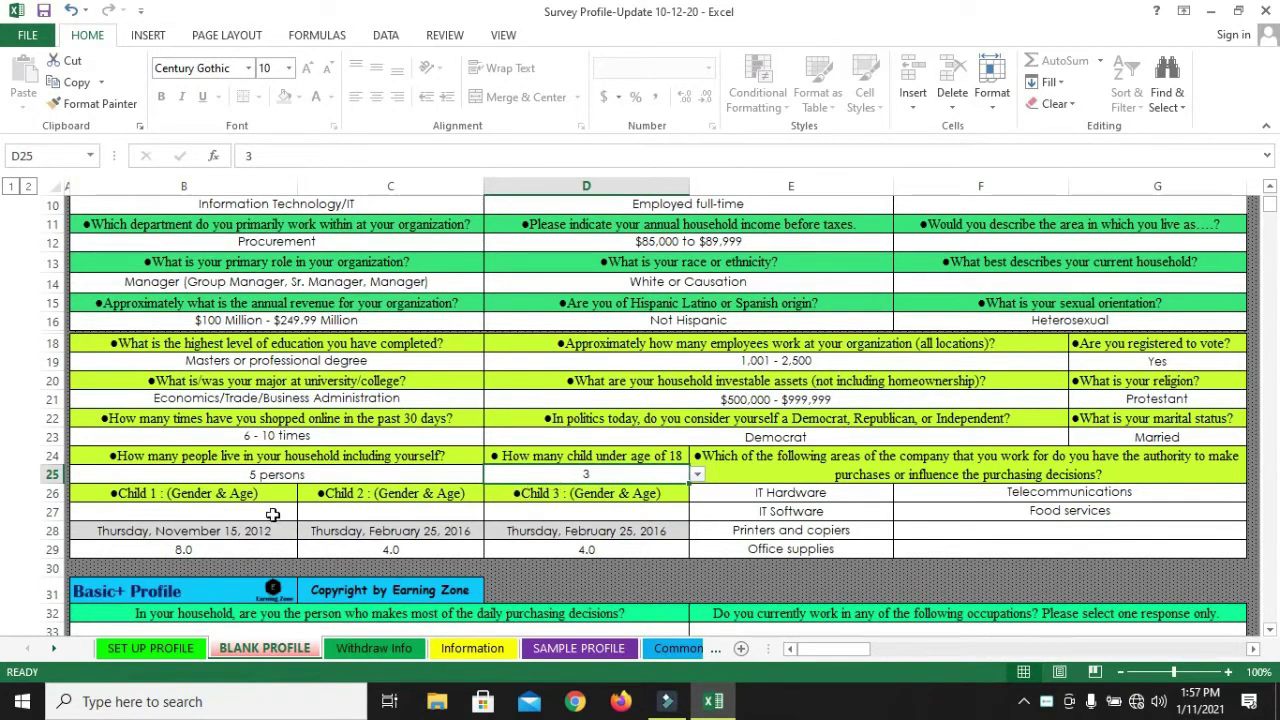
Set the gender and age of Child 1 in B27 to Boy age 12.
{"action": "left_click", "coordinate": [180, 511]}
{"action": "left_click", "coordinate": [305, 512]}
{"action": "scroll", "coordinate": [303, 585], "scroll_direction": "down", "scroll_amount": 8}
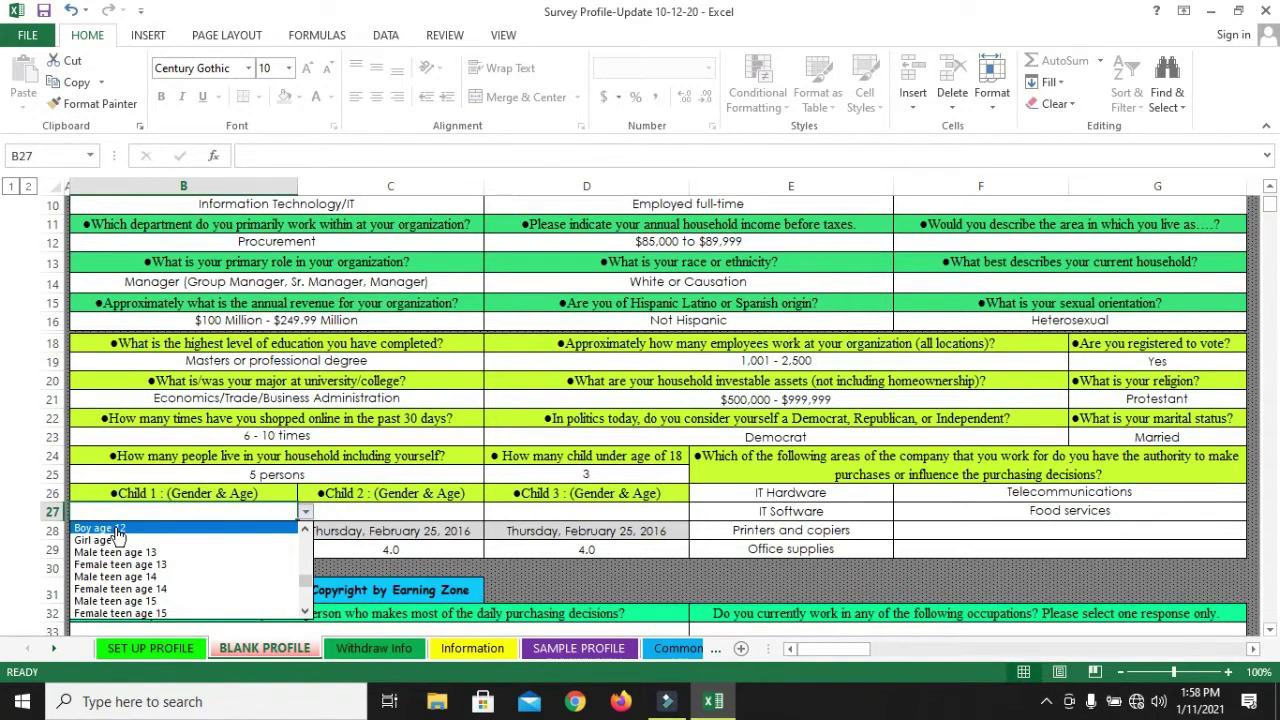
{"action": "left_click", "coordinate": [117, 530]}
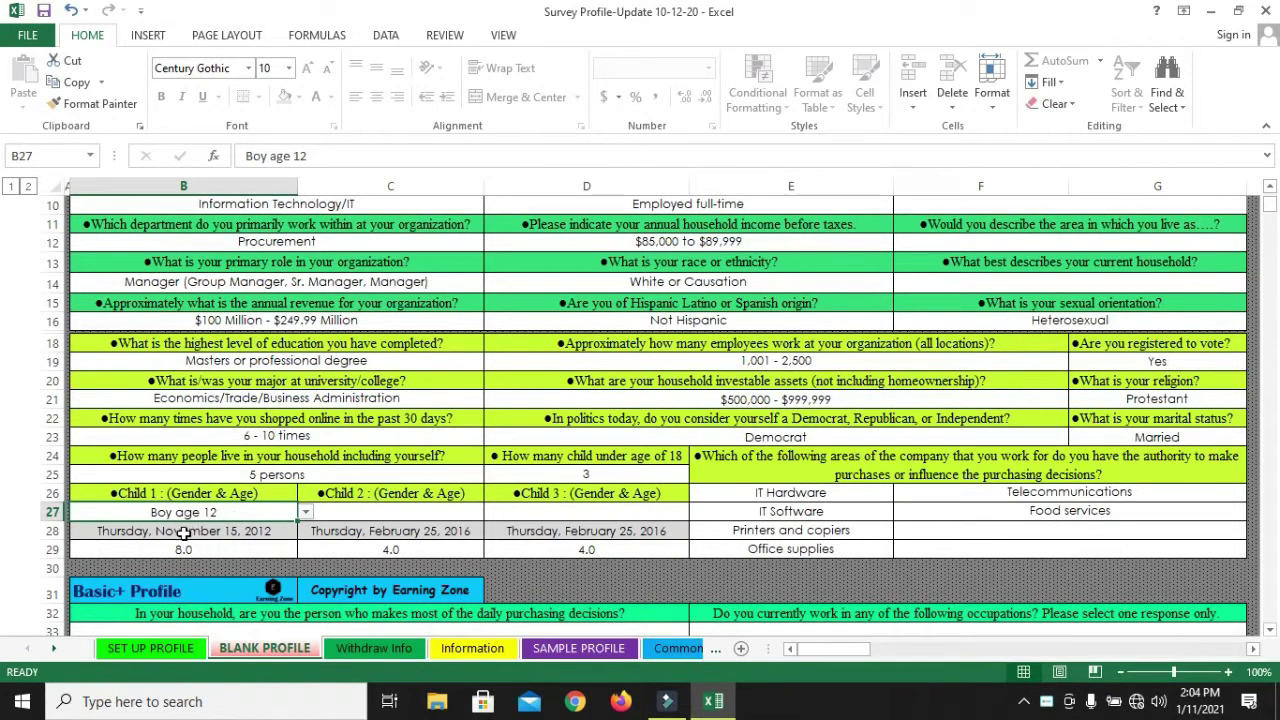
Replace Child 1's date of birth in B28 with one that matches the age of 12.
{"action": "left_click", "coordinate": [174, 533]}
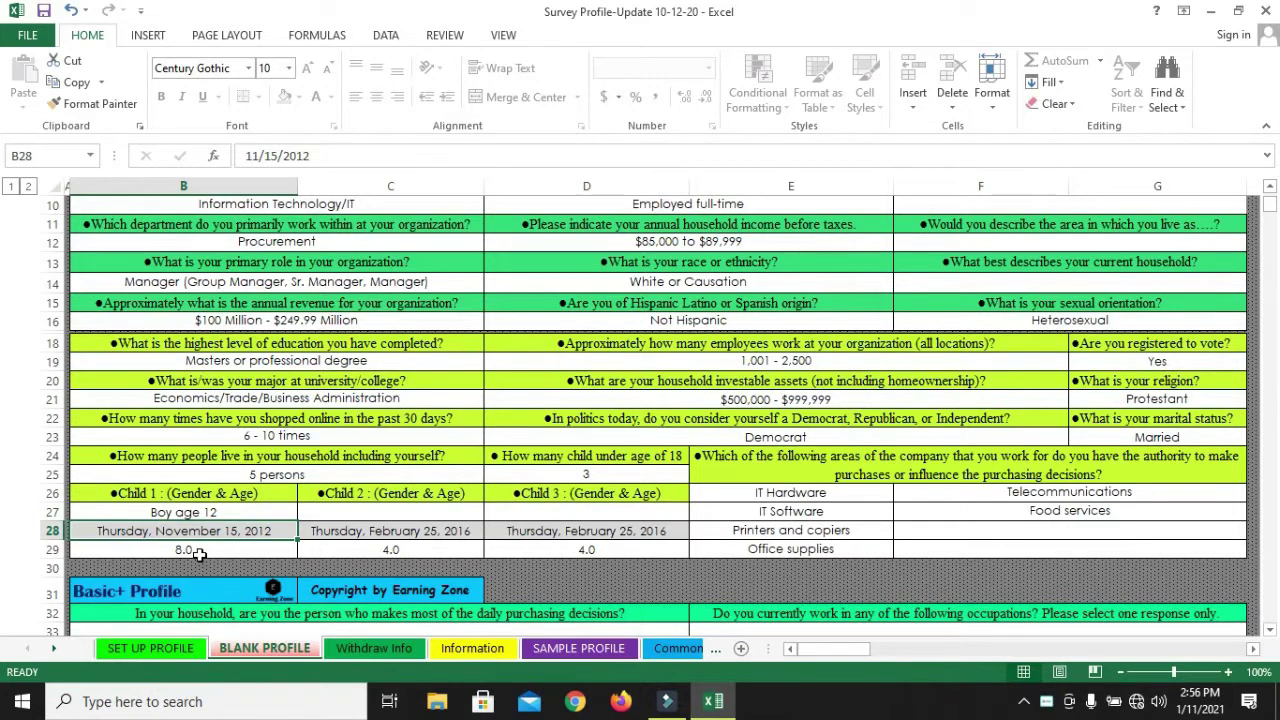
{"action": "key", "text": "Up"}
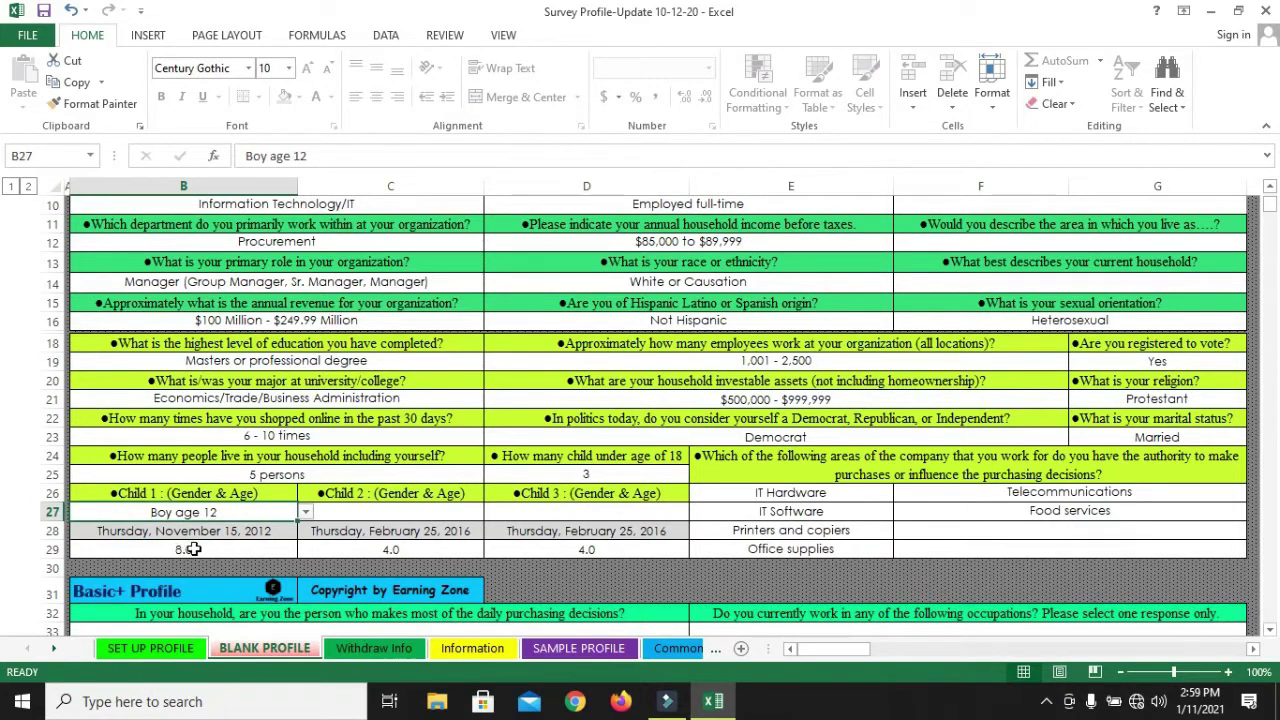
{"action": "left_click", "coordinate": [163, 531]}
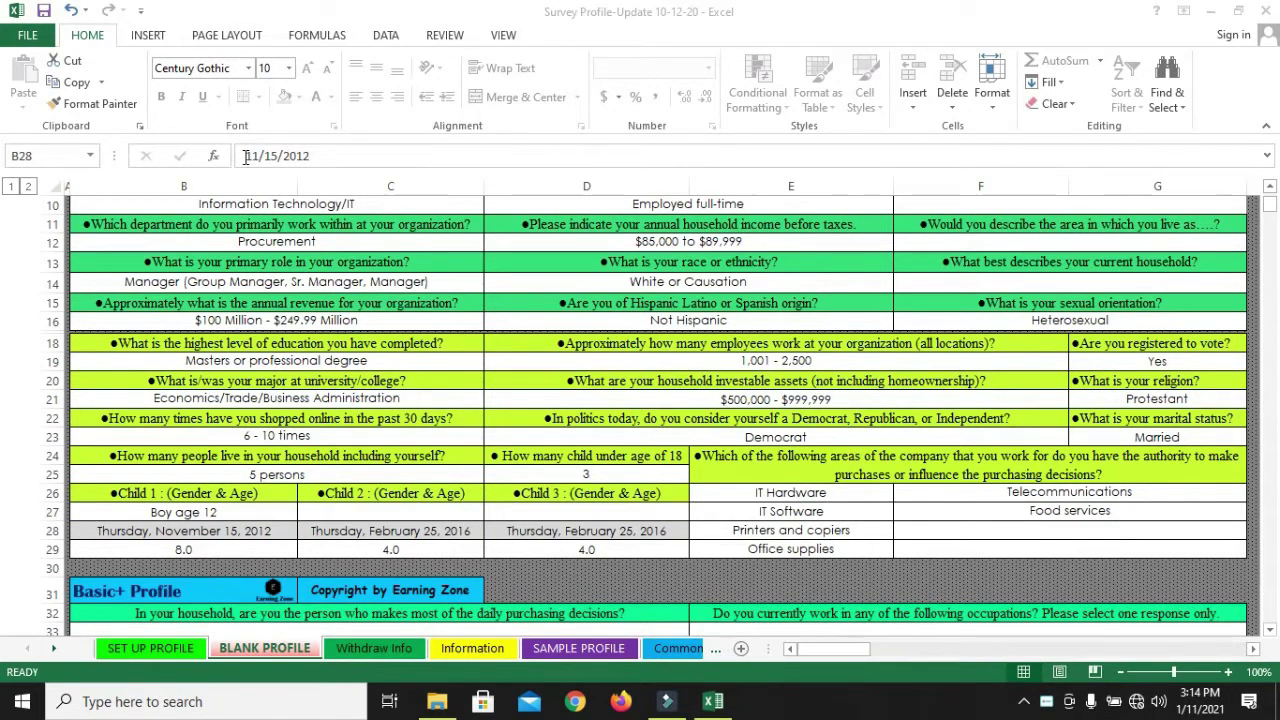
{"action": "left_click", "coordinate": [246, 156]}
{"action": "left_click", "coordinate": [259, 156]}
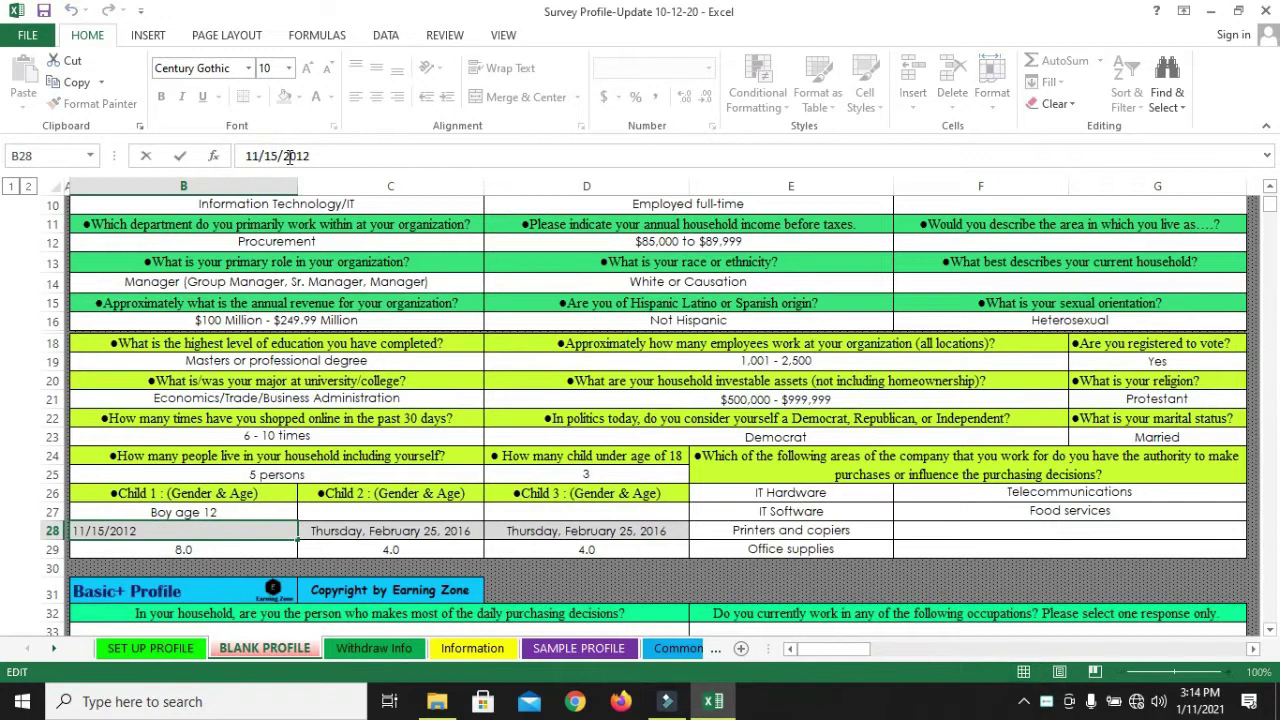
{"action": "key", "text": "BackSpace"}
{"action": "key", "text": "BackSpace"}
{"action": "type", "text": "05"}
{"action": "key", "text": "BackSpace"}
{"action": "key", "text": "BackSpace"}
{"action": "type", "text": "2008"}
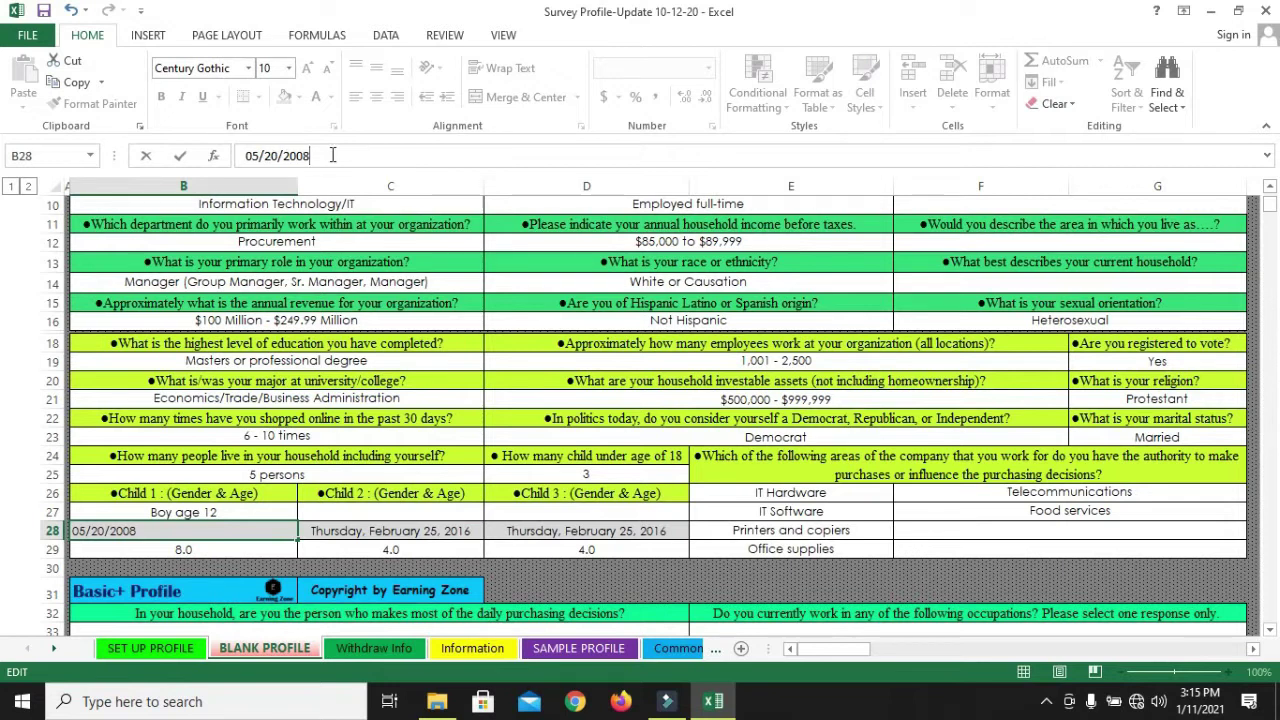
{"action": "key", "text": "Return"}
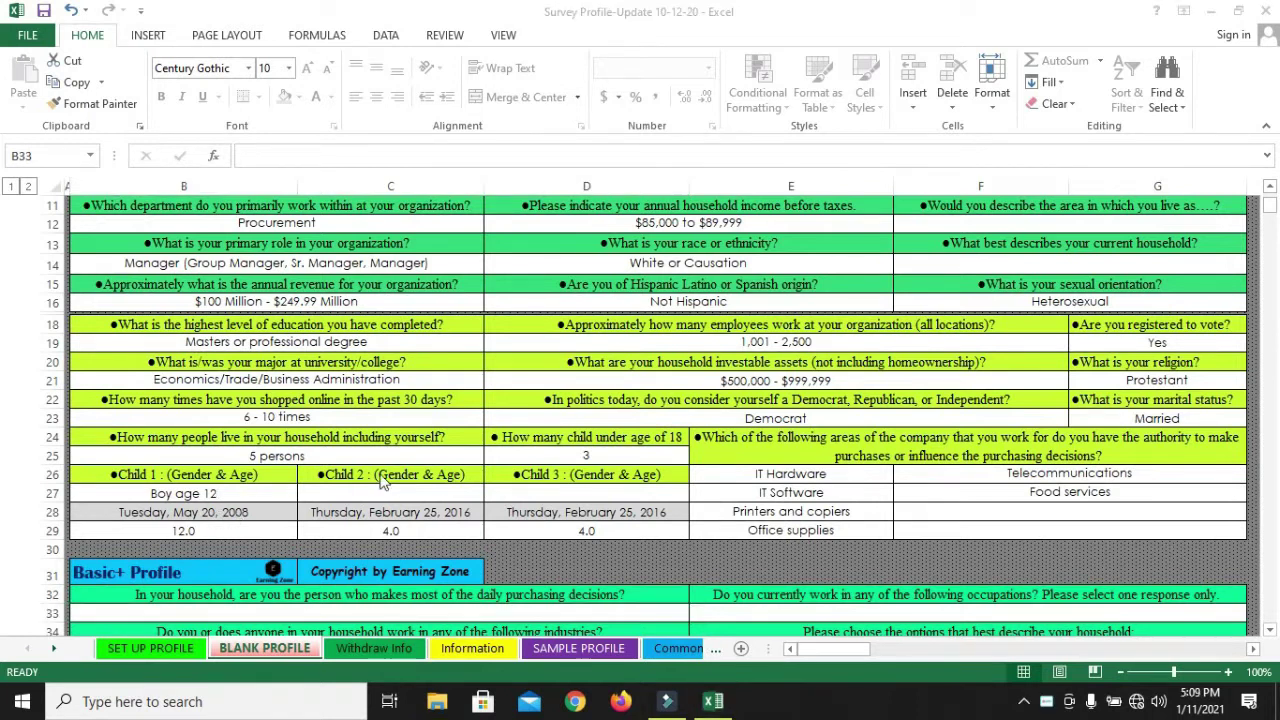
Set the gender and age of Child 2 in C27 to Girl age 7.
{"action": "left_click", "coordinate": [388, 495]}
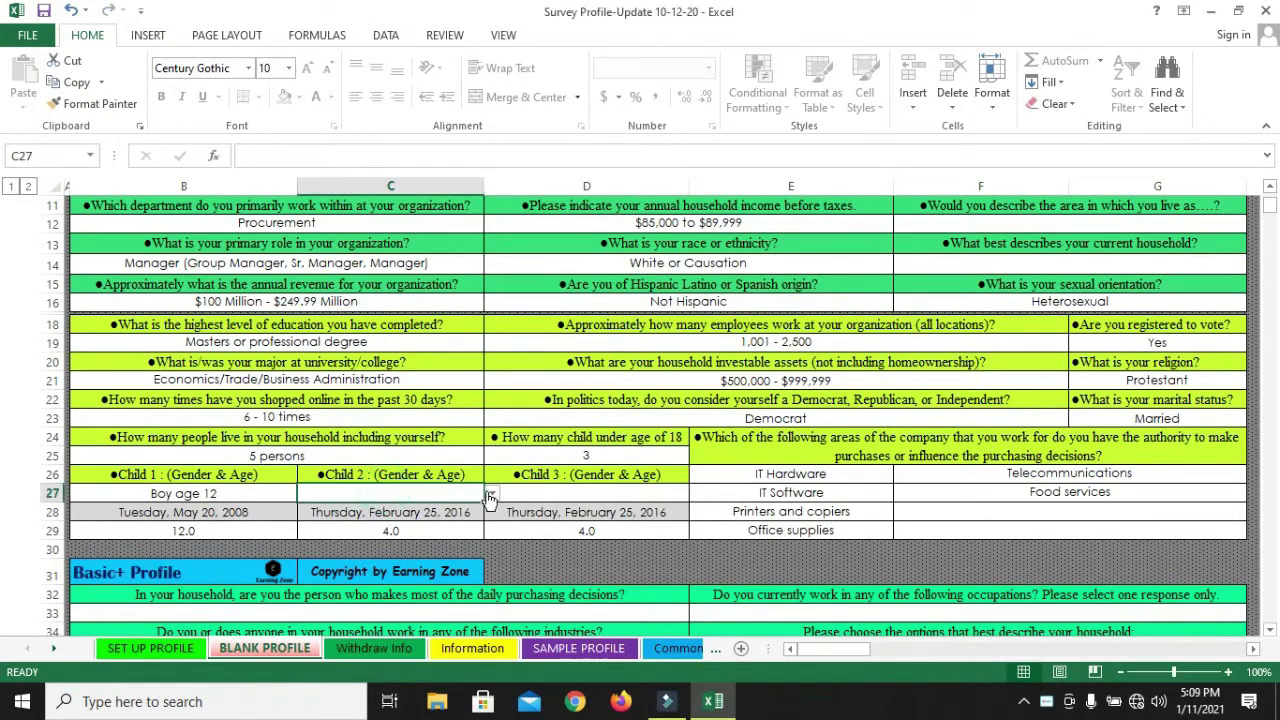
{"action": "left_click", "coordinate": [491, 493]}
{"action": "left_click_drag", "start_coordinate": [491, 525], "coordinate": [491, 547]}
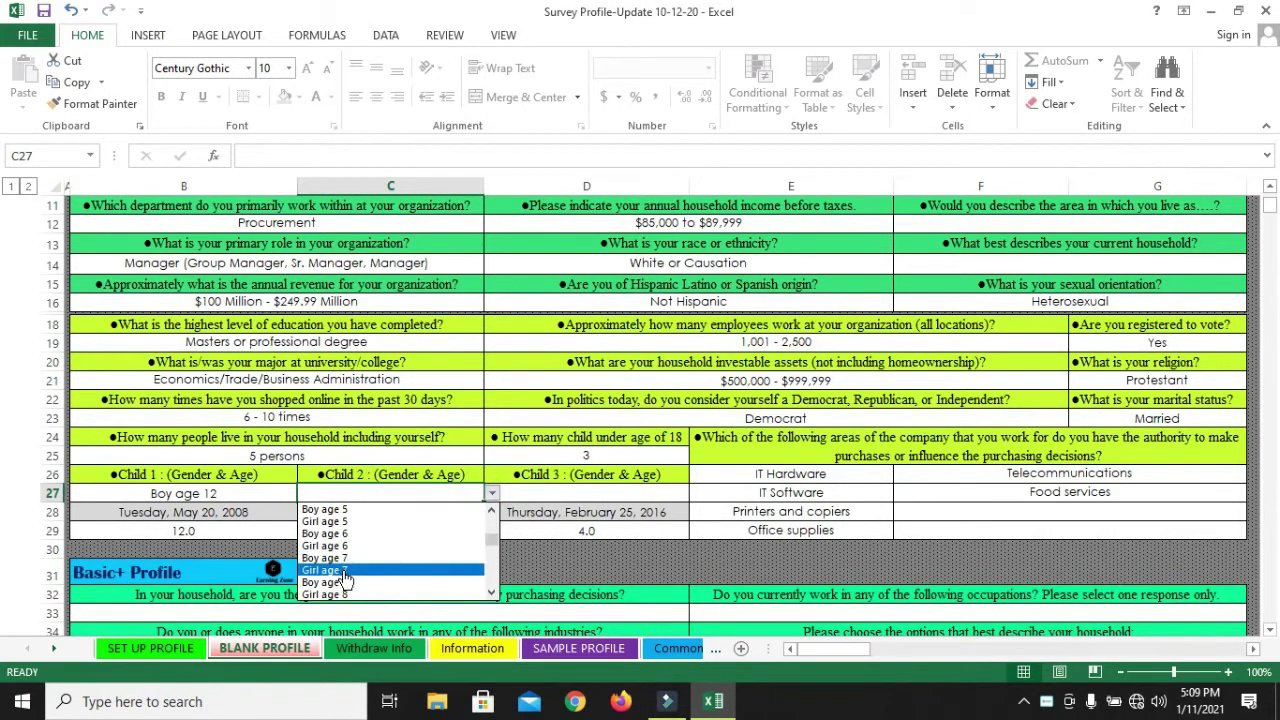
{"action": "left_click", "coordinate": [343, 570]}
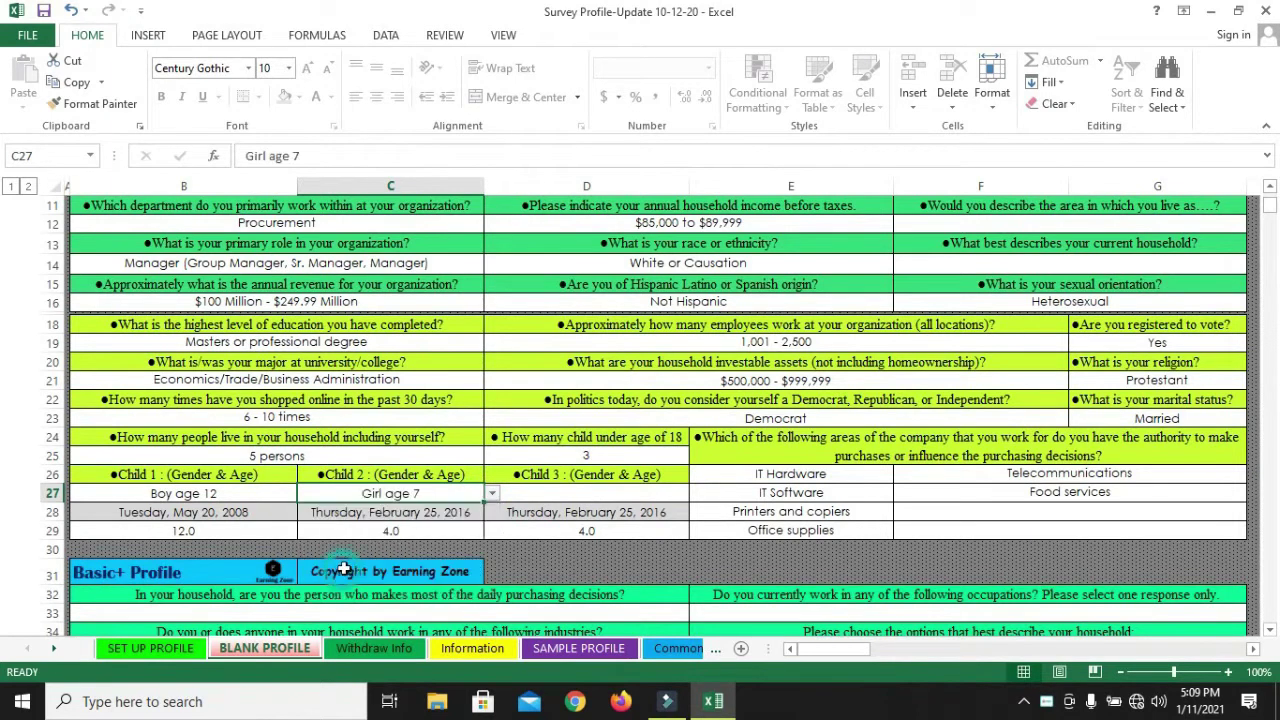
Replace Child 2's date of birth in C28 with one that matches the age of 7.
{"action": "left_click", "coordinate": [346, 512]}
{"action": "left_click", "coordinate": [253, 158]}
{"action": "key", "text": "BackSpace"}
{"action": "type", "text": "10/15/2013"}
{"action": "key", "text": "Right"}
{"action": "key", "text": "Right"}
{"action": "key", "text": "BackSpace"}
{"action": "type", "text": "1"}
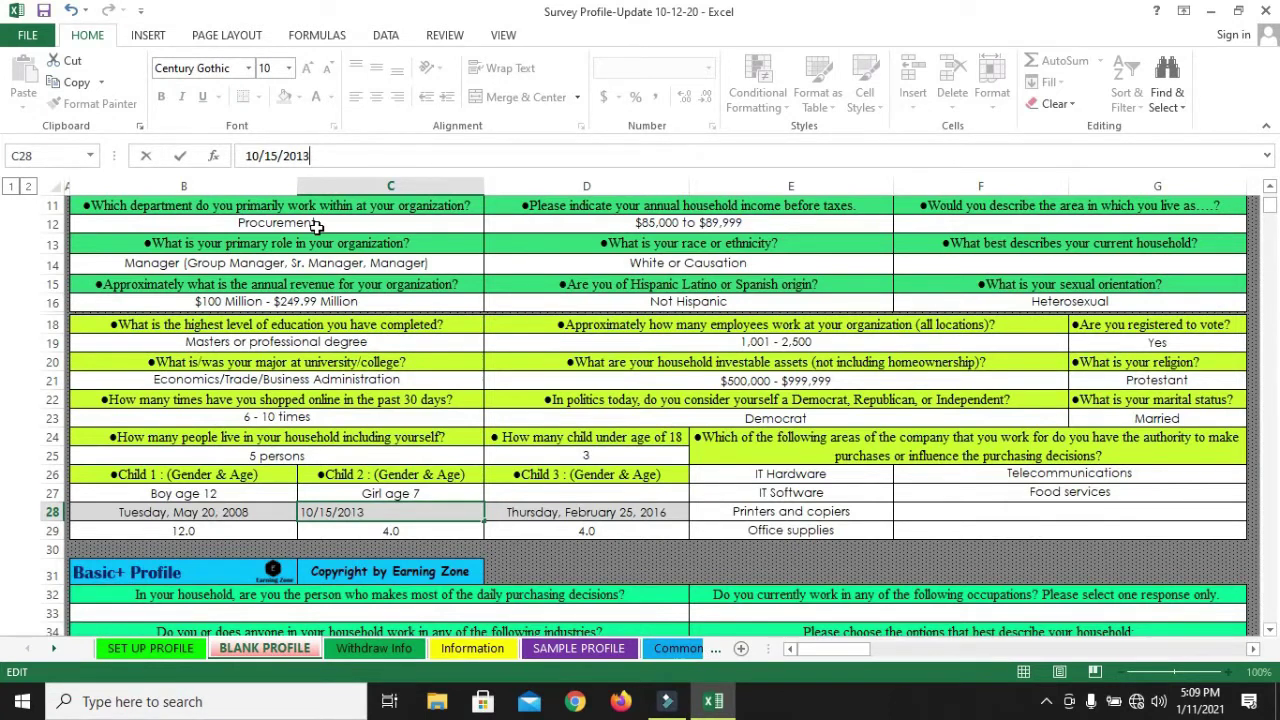
{"action": "key", "text": "Return"}
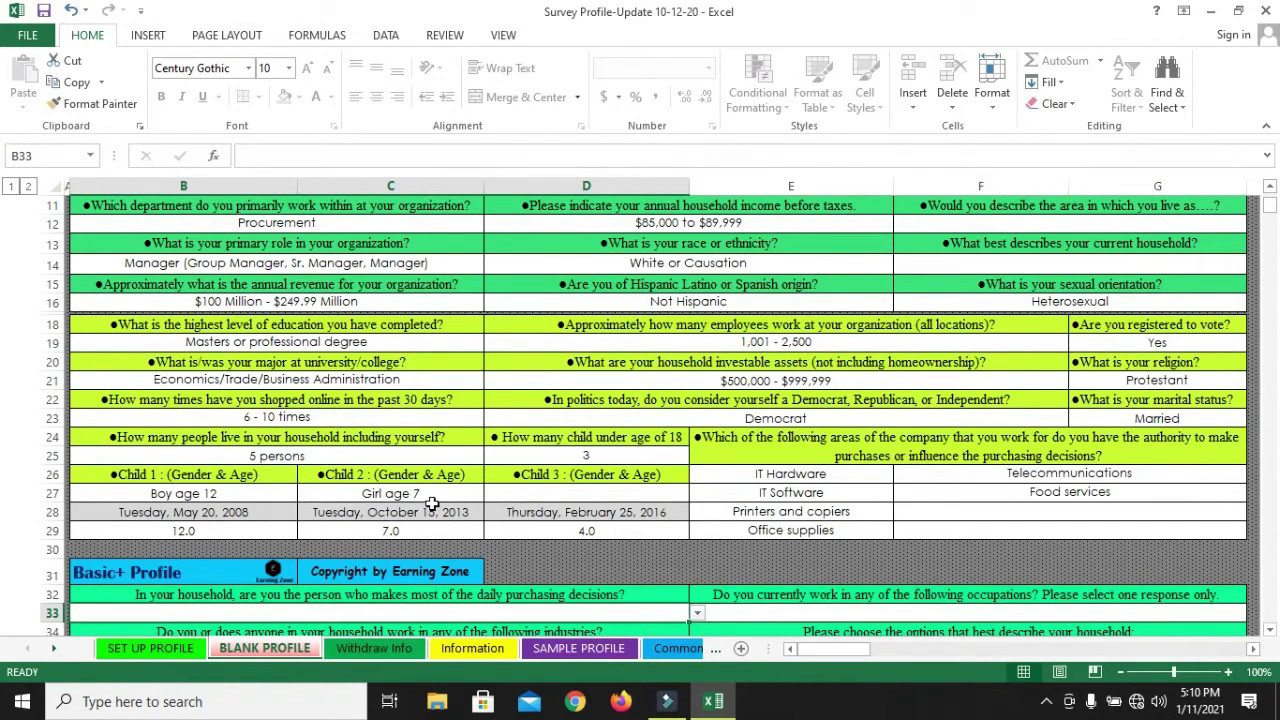
Set the gender and age of Child 3 in D27 to Boy age 4.
{"action": "left_click", "coordinate": [538, 495]}
{"action": "left_click", "coordinate": [697, 493]}
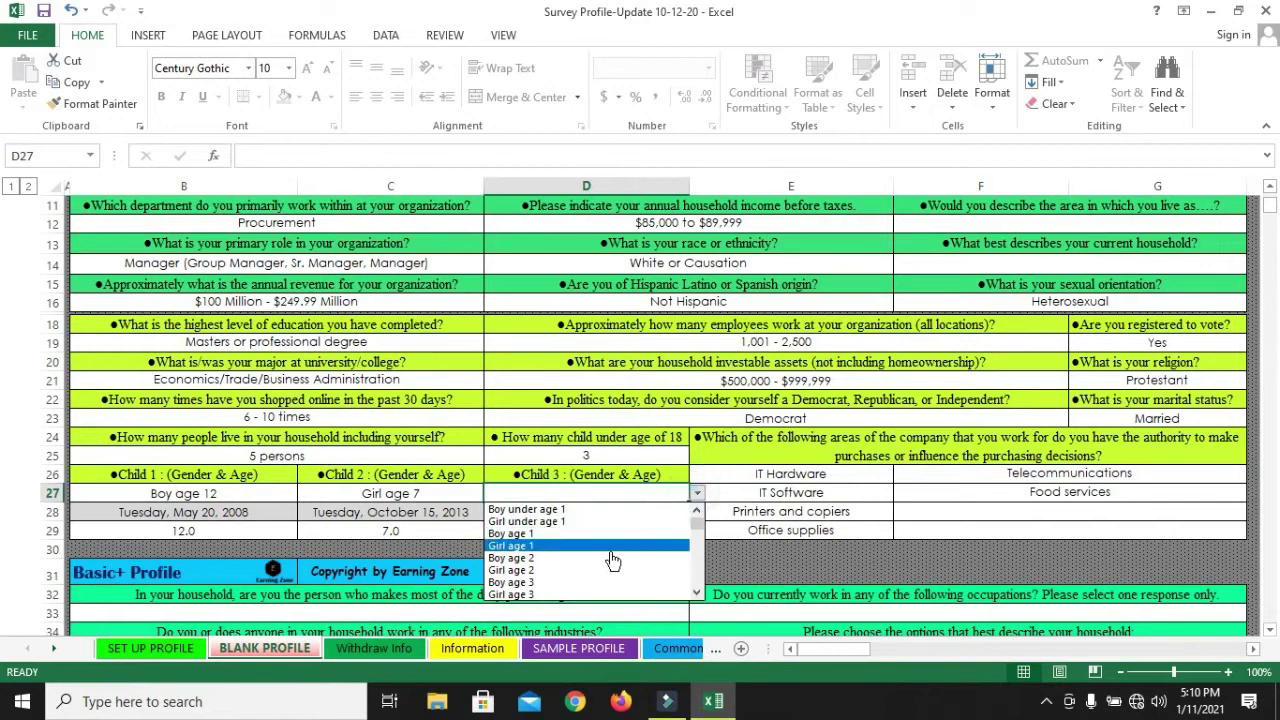
{"action": "left_click", "coordinate": [531, 583]}
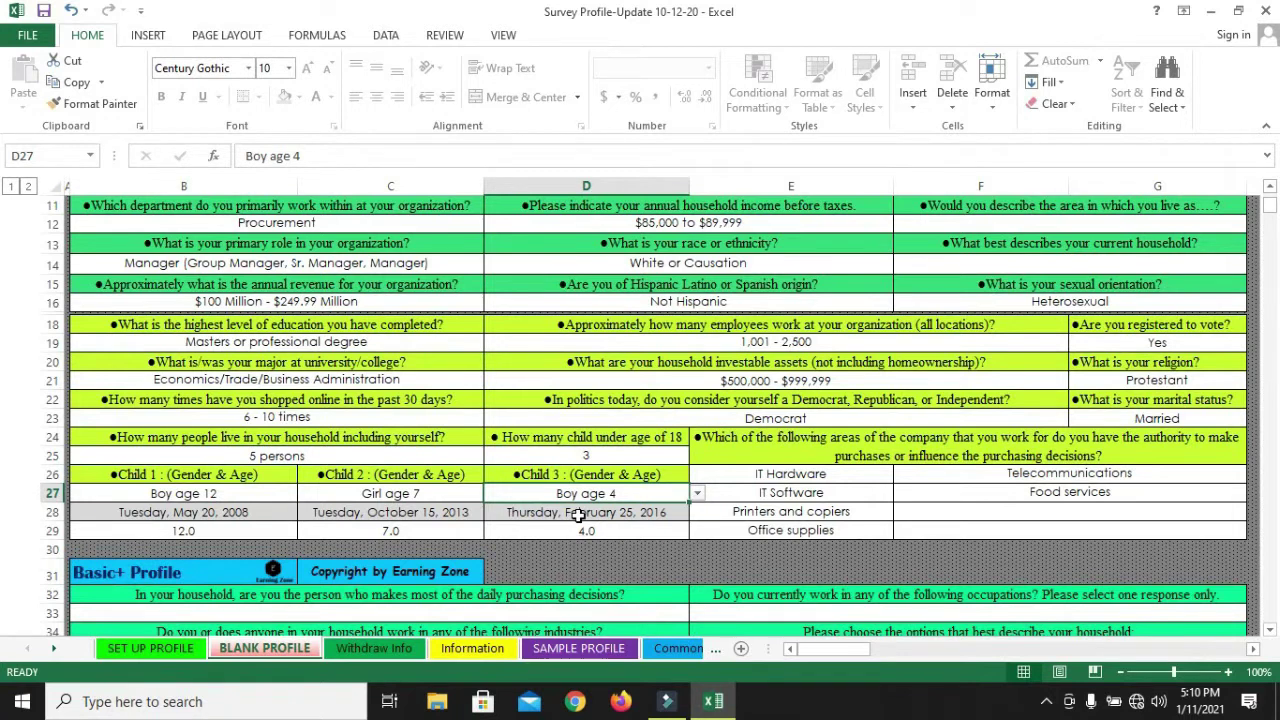
Replace Child 3's date of birth in D28 with one that matches the age of 4.
{"action": "left_click", "coordinate": [578, 513]}
{"action": "left_click", "coordinate": [254, 156]}
{"action": "key", "text": "BackSpace"}
{"action": "type", "text": "05"}
{"action": "key", "text": "Delete"}
{"action": "key", "text": "Delete"}
{"action": "type", "text": "18/"}
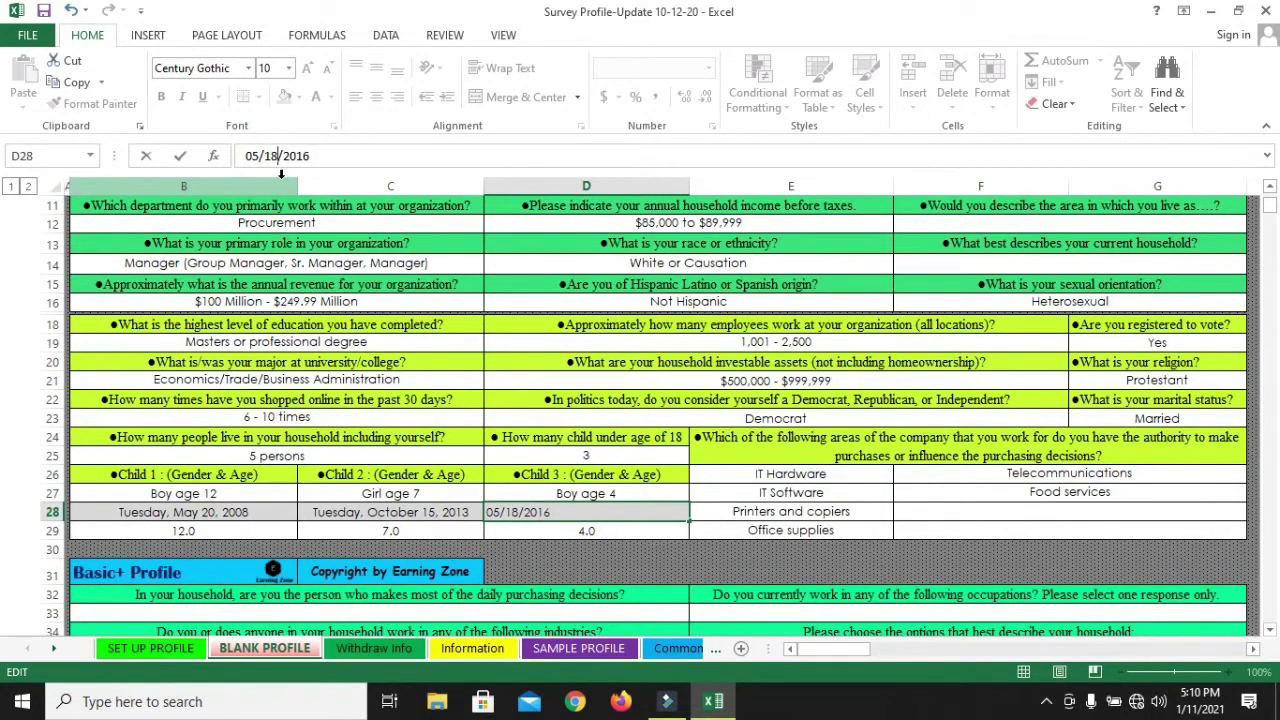
{"action": "key", "text": "Return"}
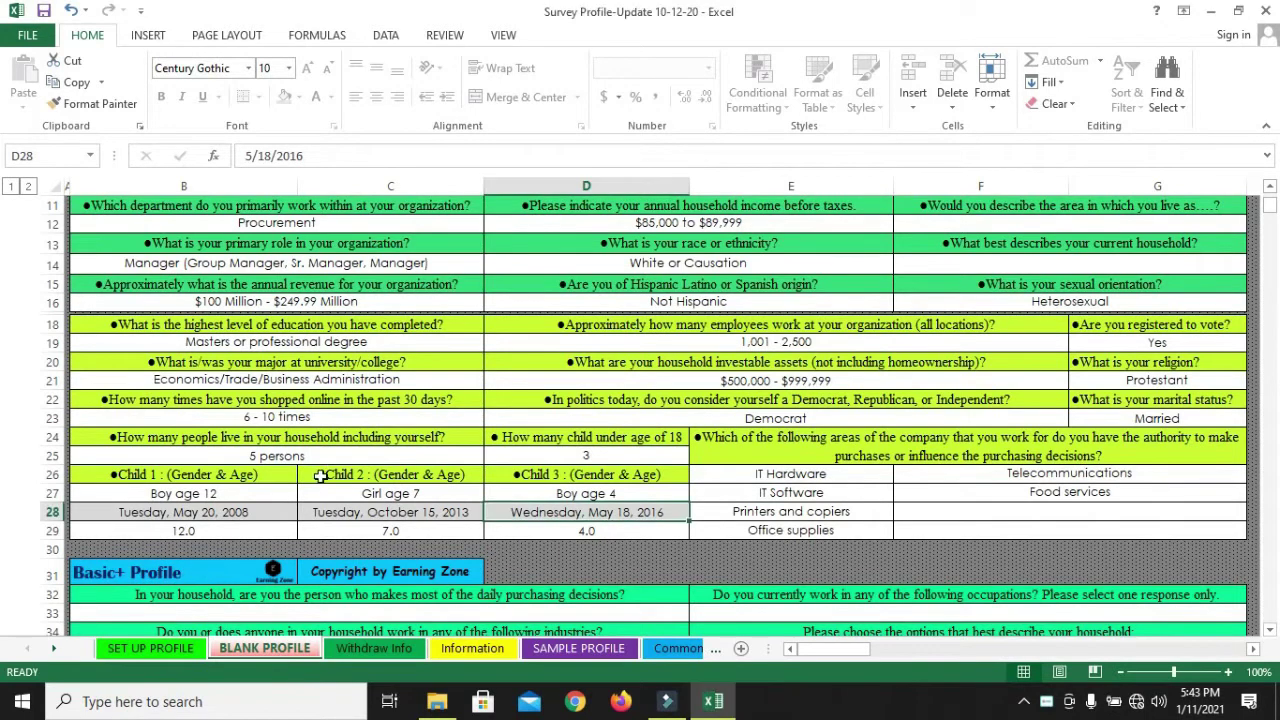
Answer the Basic+ Profile question on daily purchasing decisions in B33 with "Yes, all decisions".
{"action": "scroll", "coordinate": [346, 449], "scroll_direction": "down", "scroll_amount": 6}
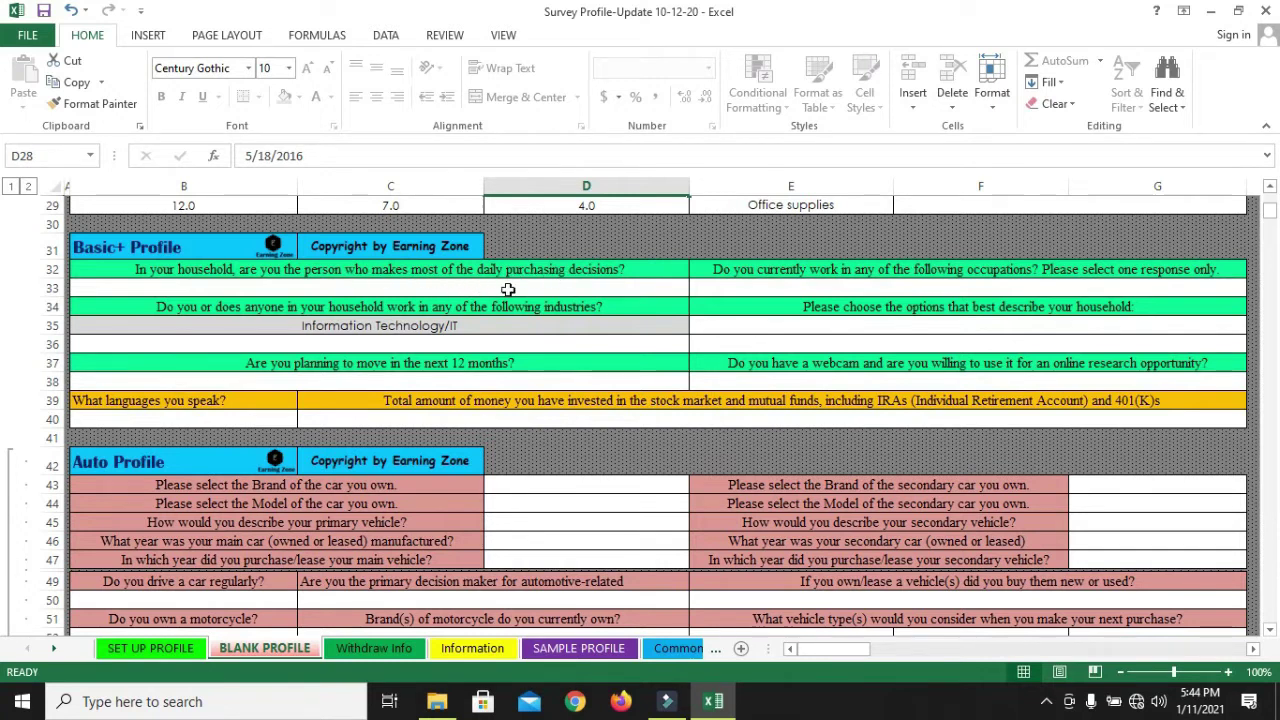
{"action": "left_click", "coordinate": [476, 287]}
{"action": "left_click", "coordinate": [697, 288]}
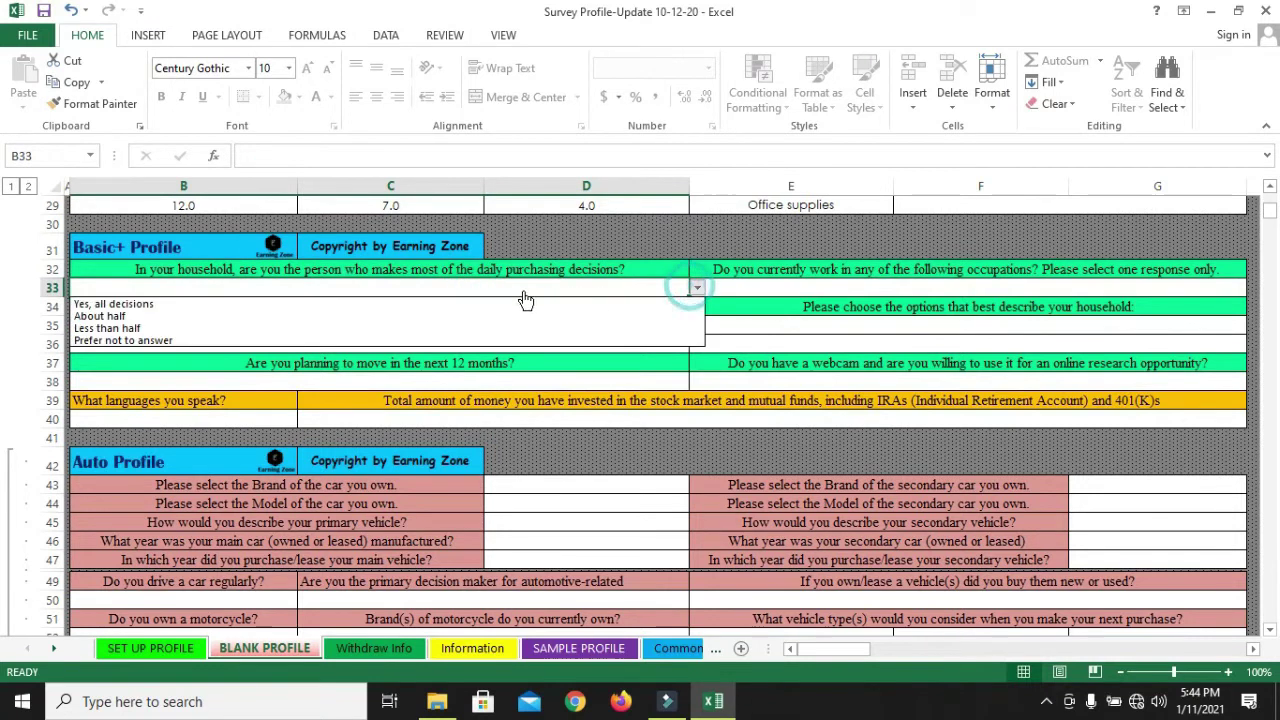
{"action": "left_click", "coordinate": [135, 305]}
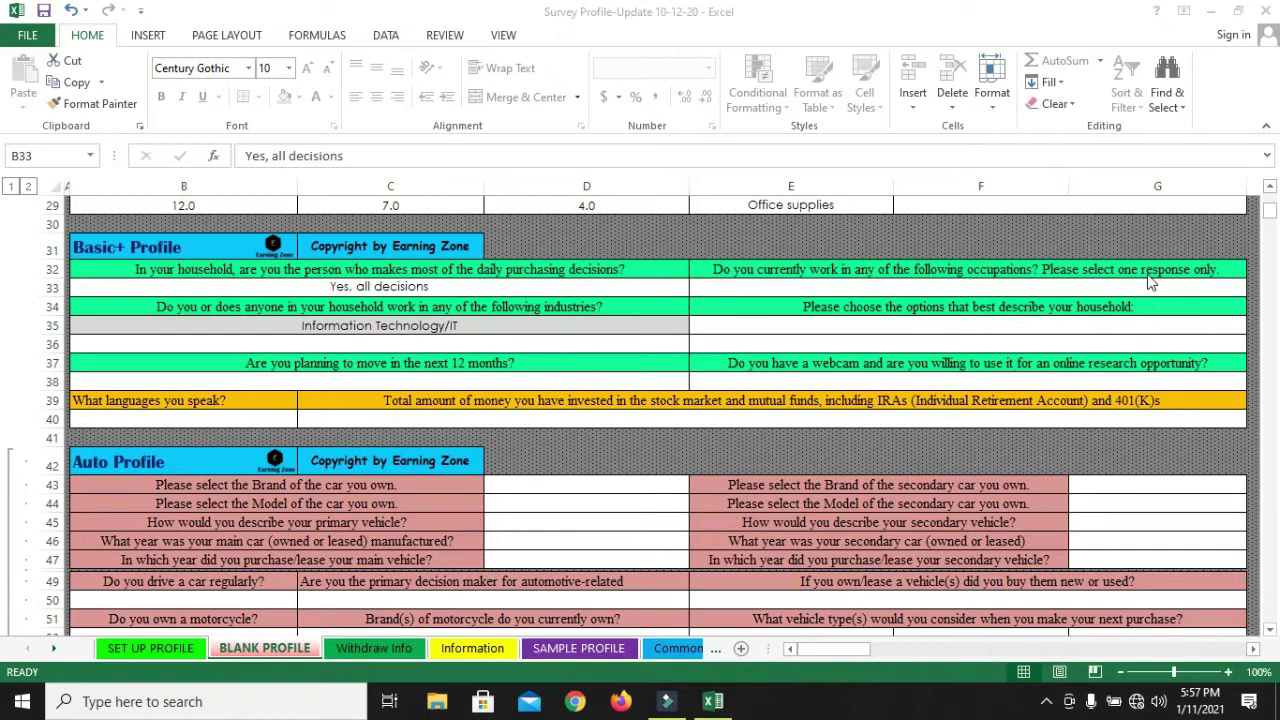
Set the current occupation answer in E33 to "None of the above".
{"action": "left_click", "coordinate": [891, 290]}
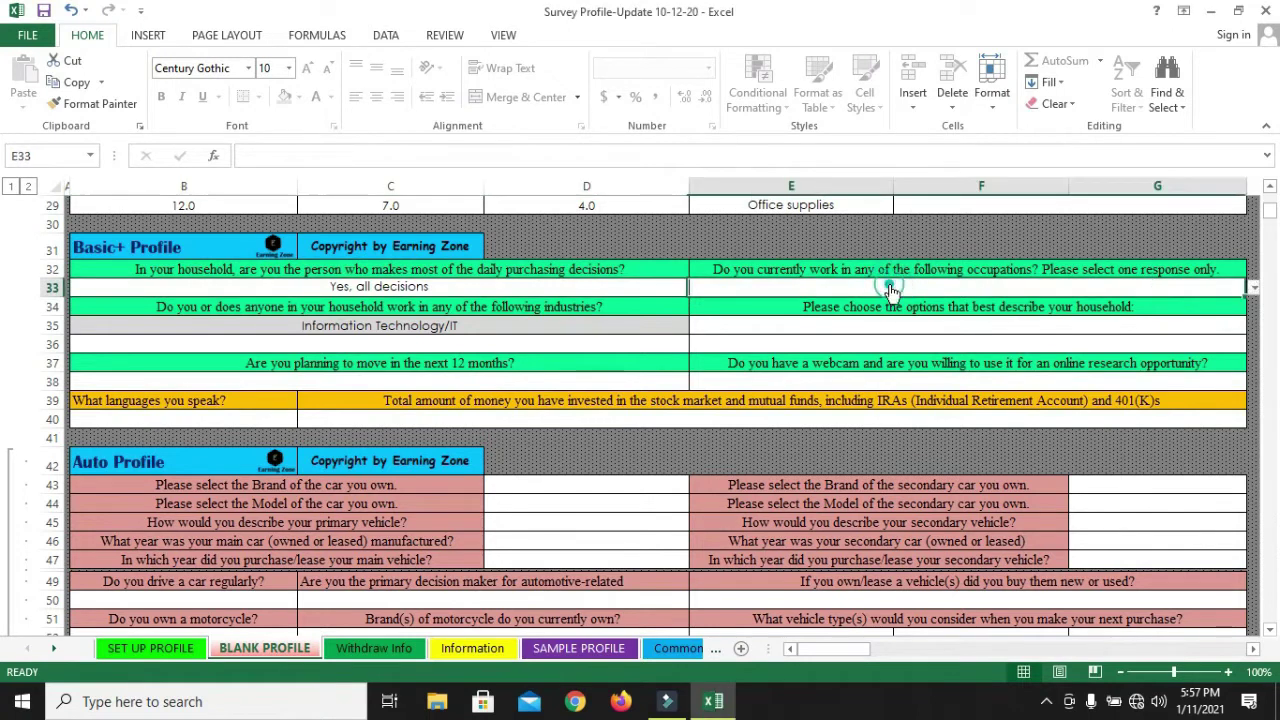
{"action": "key", "text": "alt+Down"}
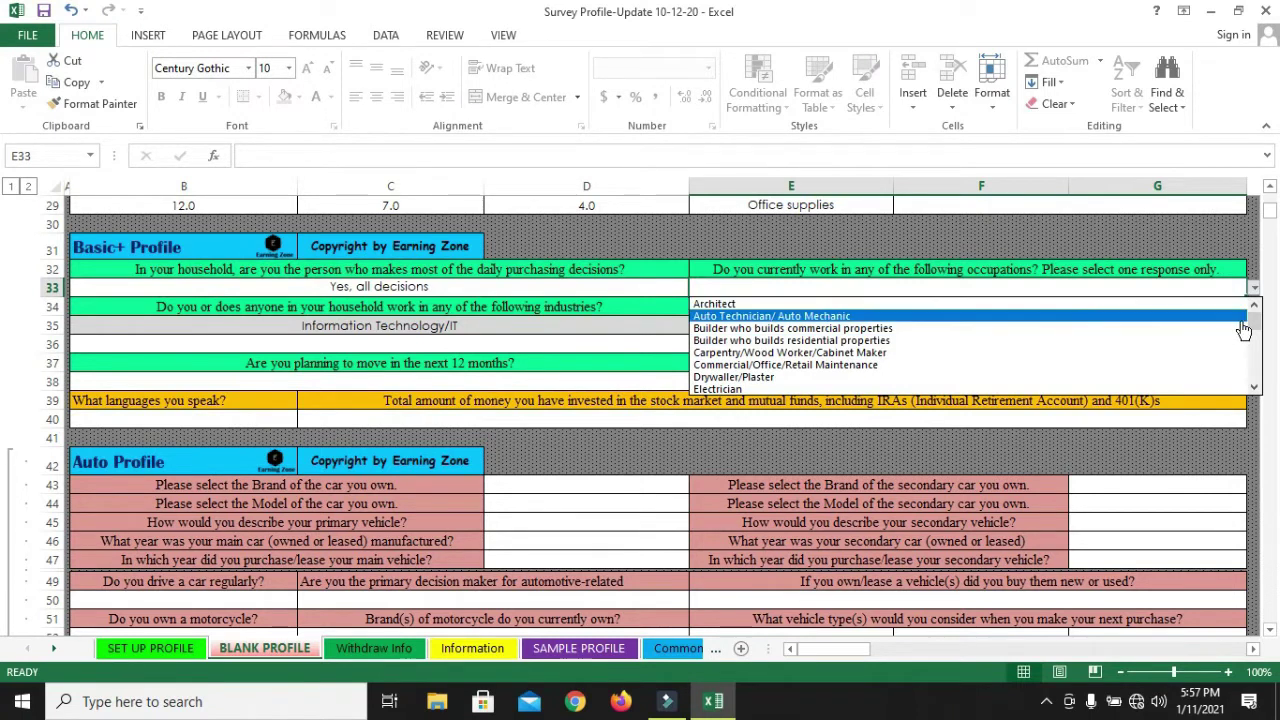
{"action": "left_click_drag", "start_coordinate": [1250, 331], "coordinate": [1255, 395]}
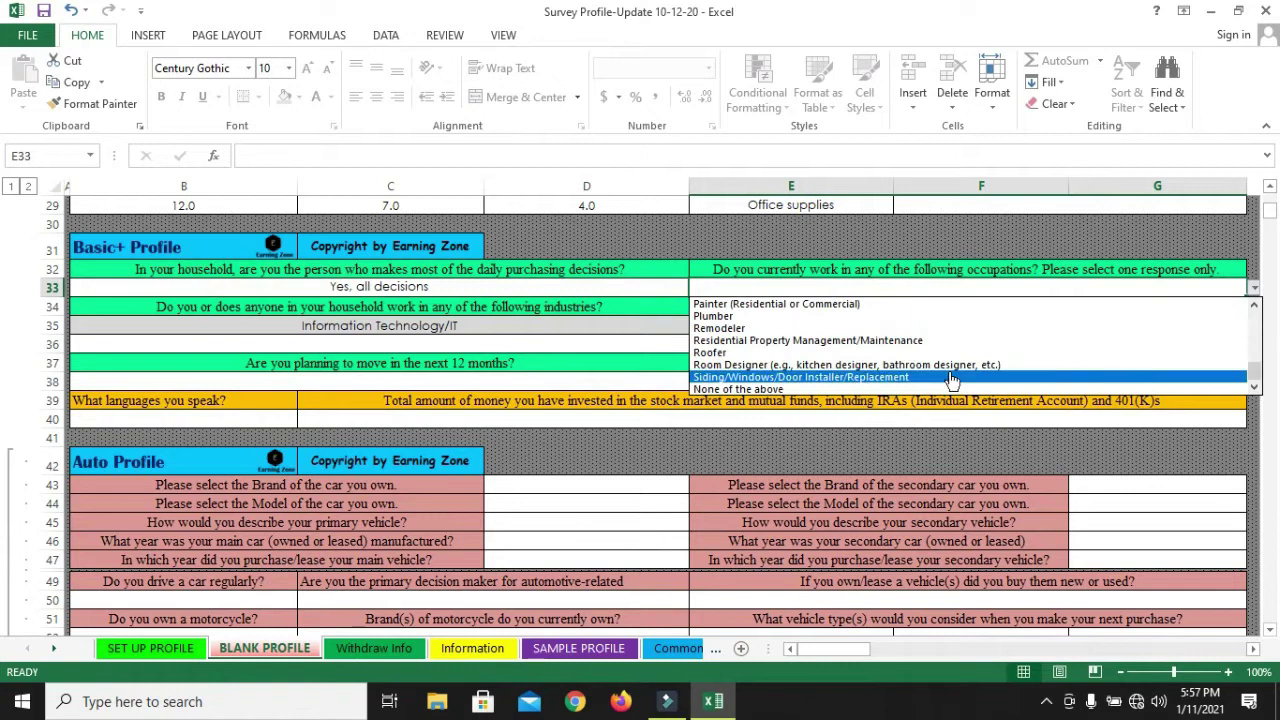
{"action": "left_click", "coordinate": [762, 390]}
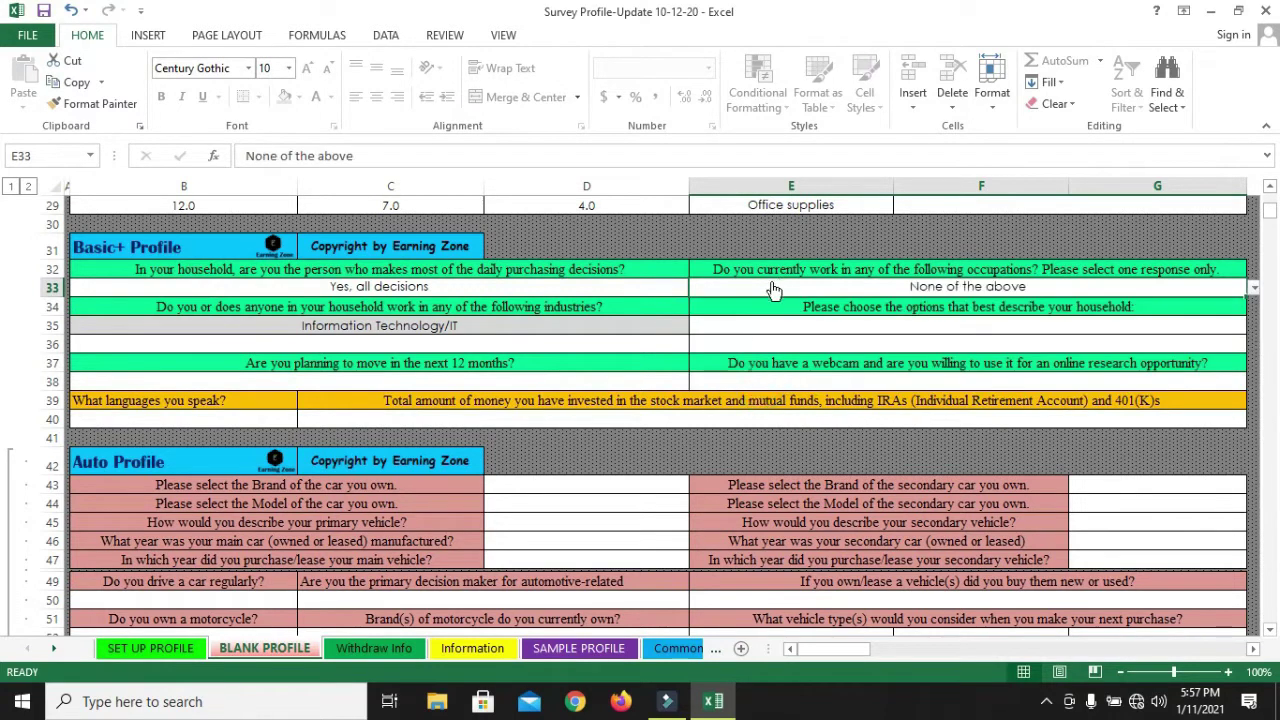
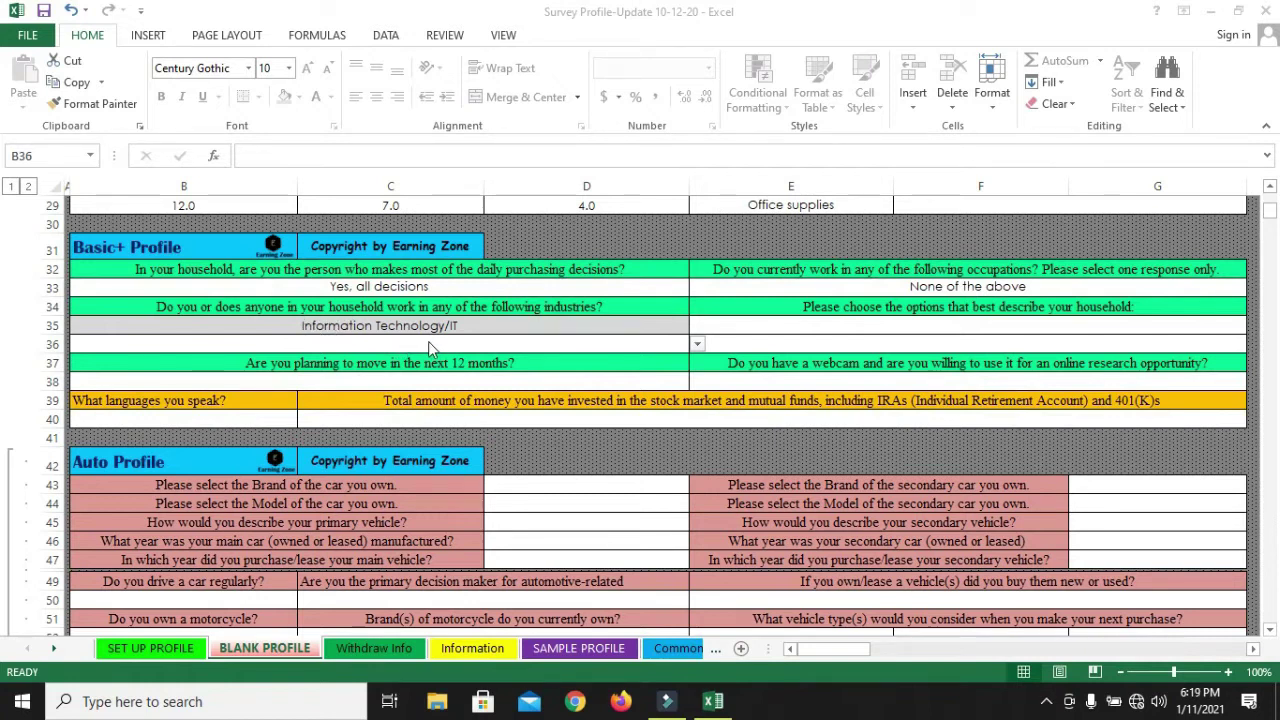
Add Automotive in B36 as the second industry in which household members work.
{"action": "left_click", "coordinate": [422, 346]}
{"action": "key", "text": "alt+Down"}
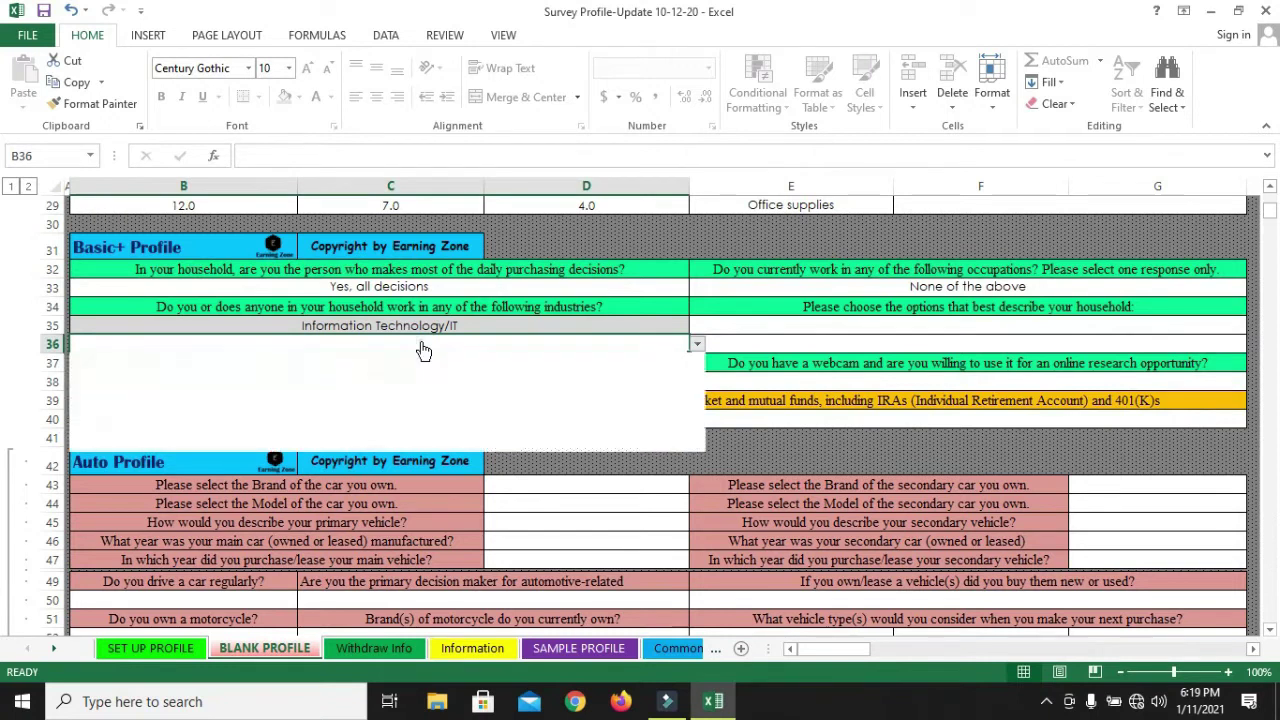
{"action": "key", "text": "Down"}
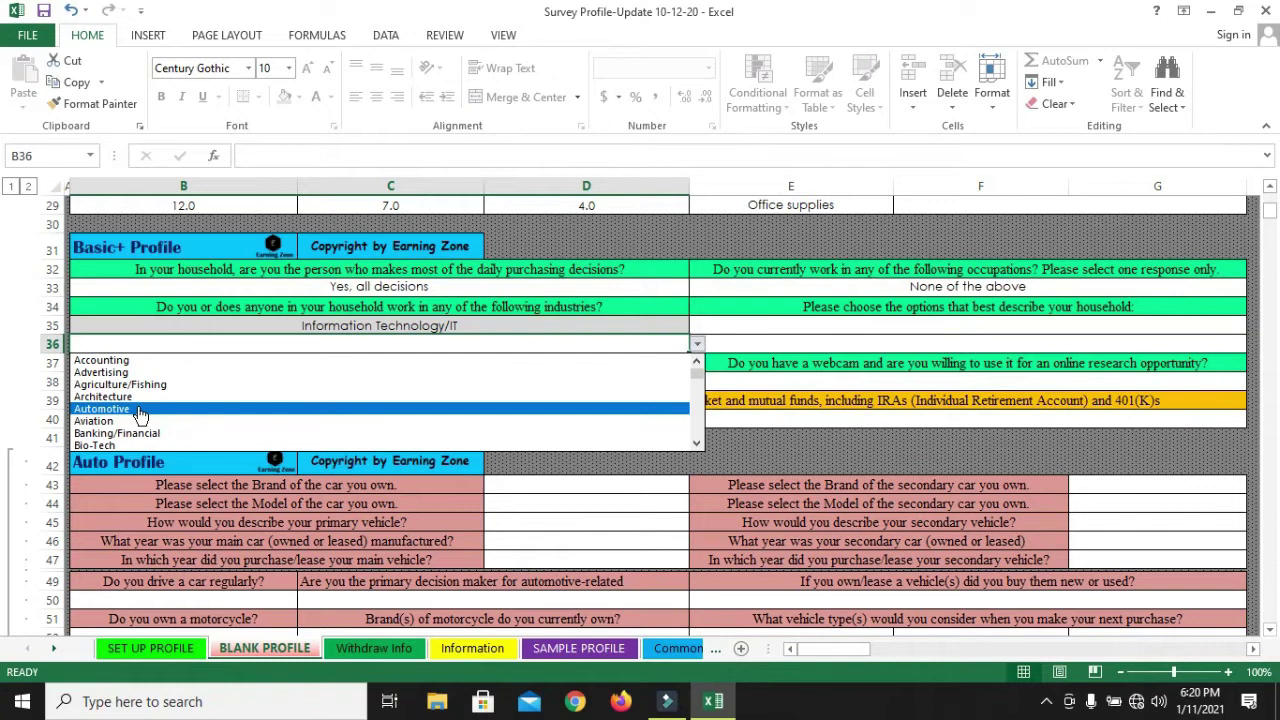
{"action": "left_click", "coordinate": [210, 410]}
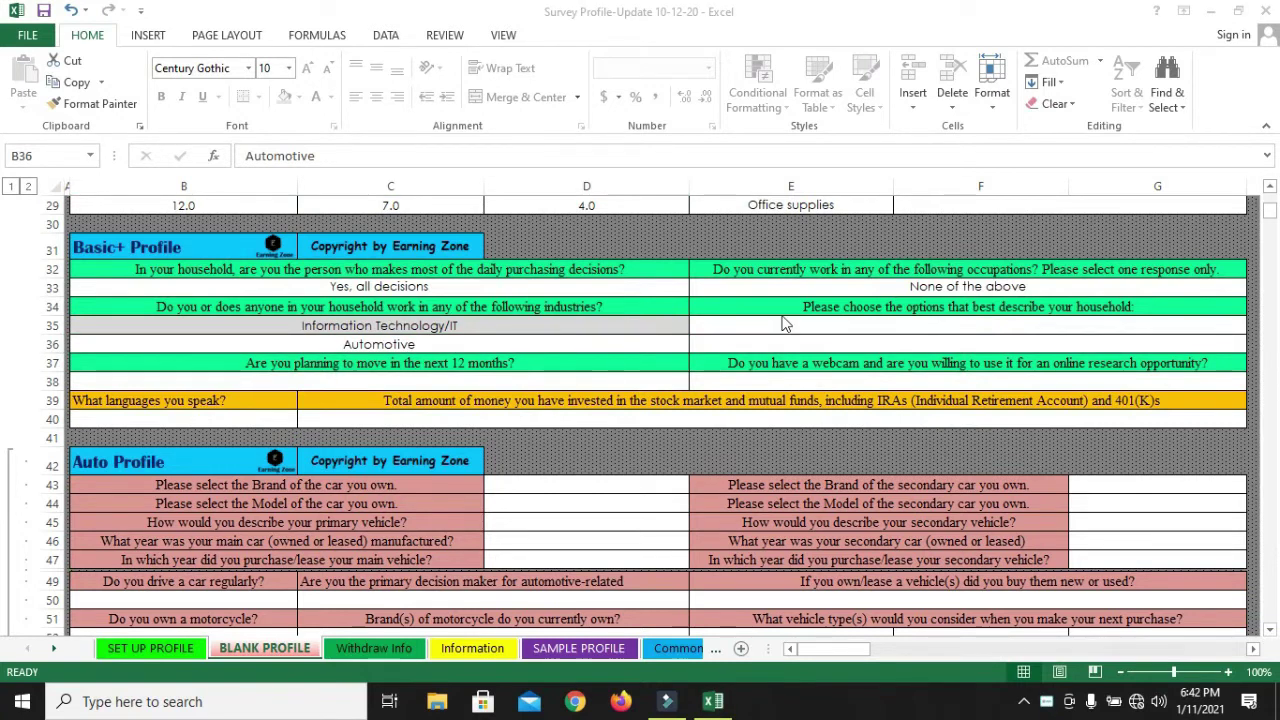
Review the children's ages and set the first household description in E35 to "I am pregnant/expecting a child within the next 9 months".
{"action": "left_click", "coordinate": [782, 330]}
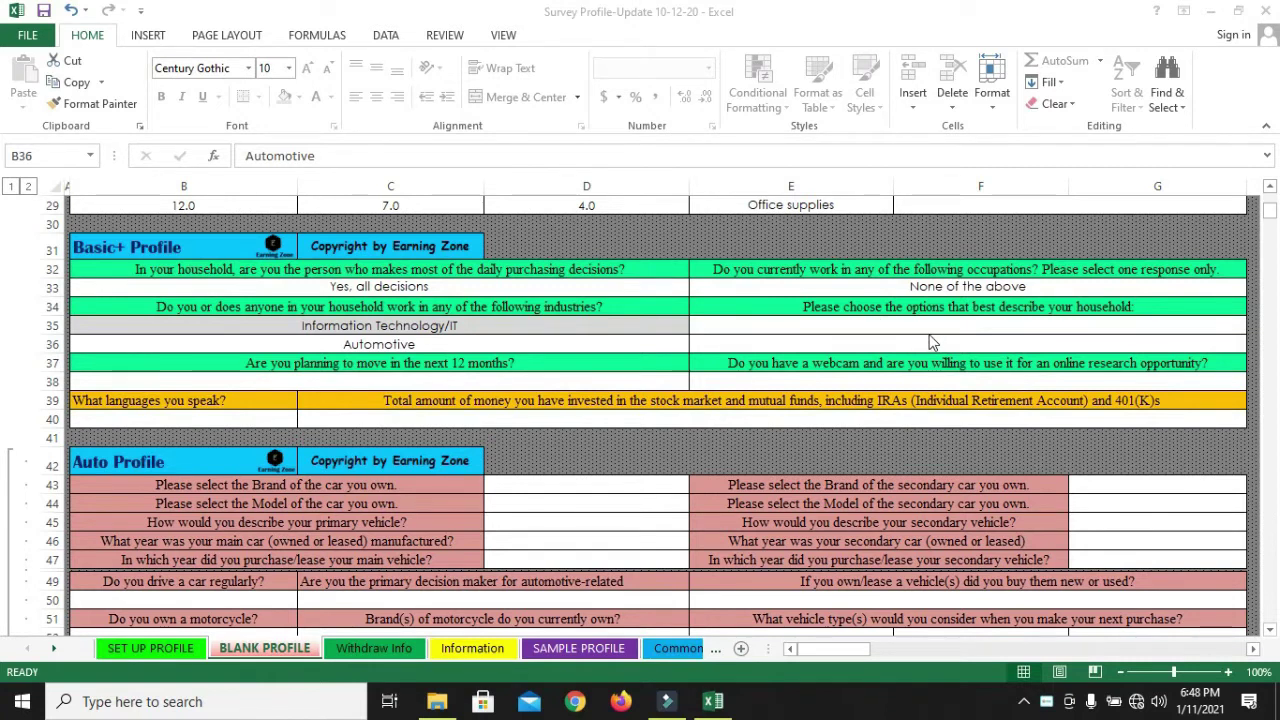
{"action": "left_click", "coordinate": [940, 332]}
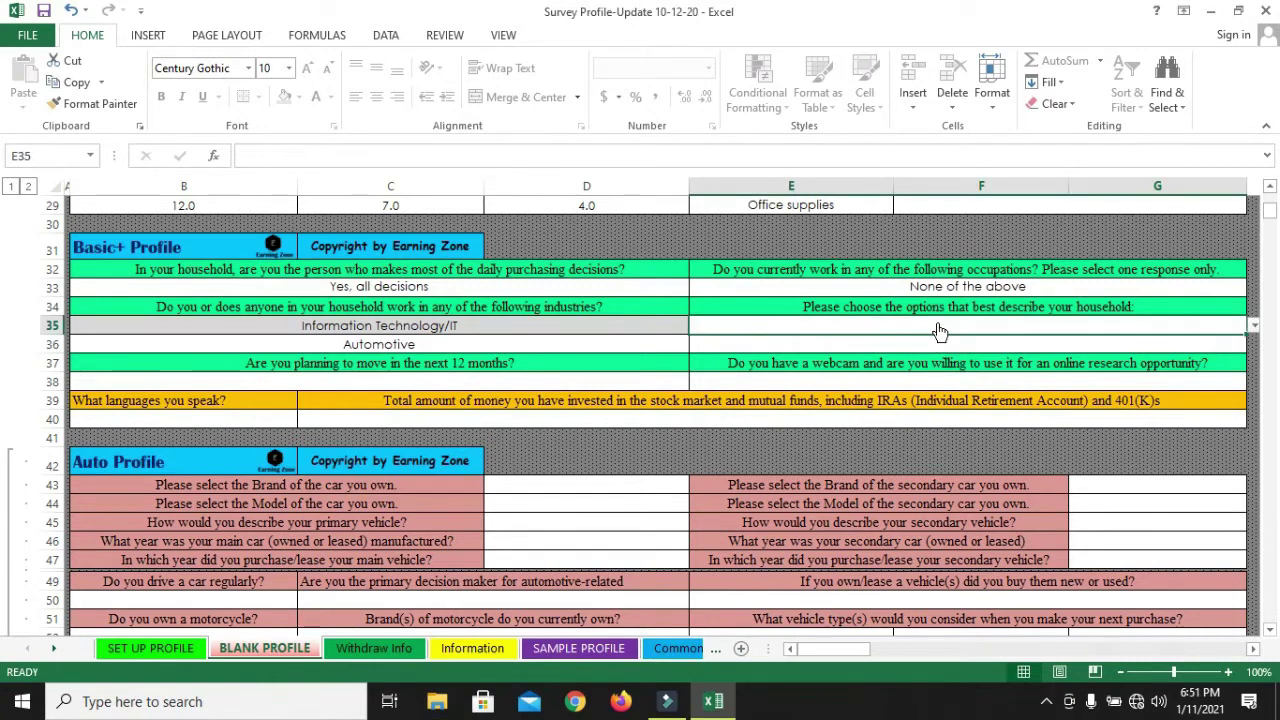
{"action": "key", "text": "alt+Down"}
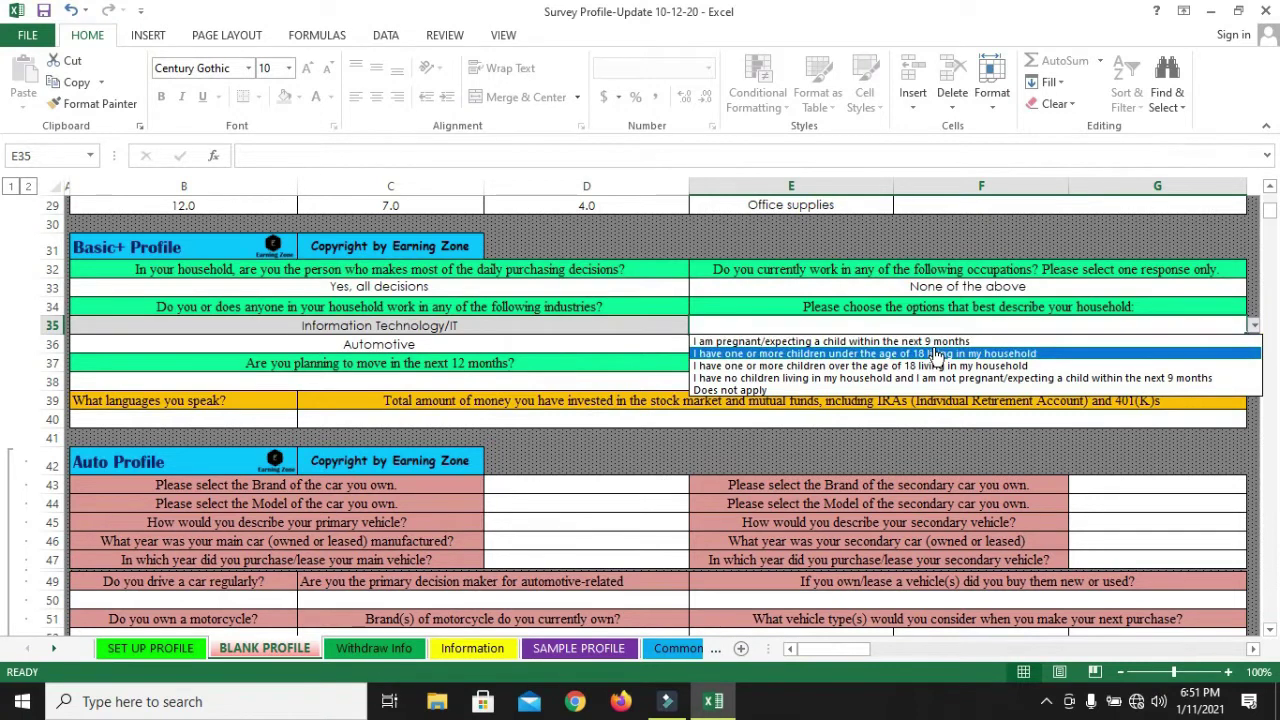
{"action": "left_click_drag", "start_coordinate": [1272, 214], "coordinate": [1272, 208]}
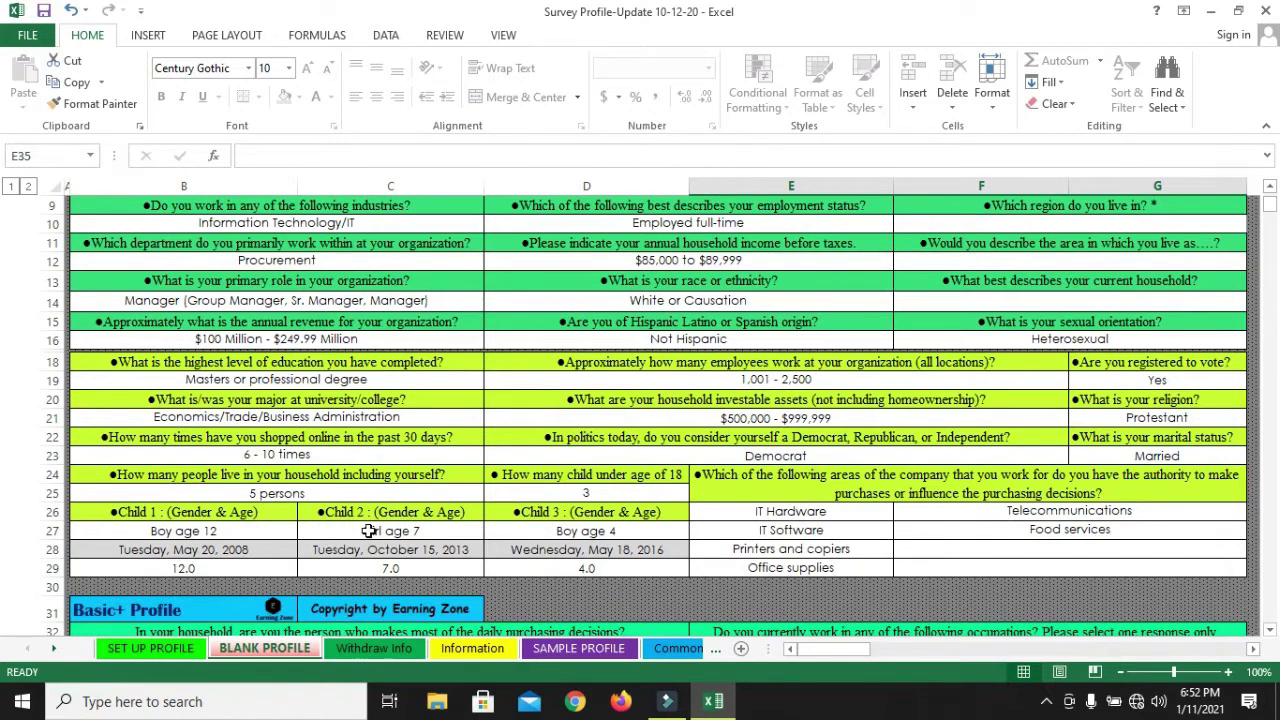
{"action": "left_click_drag", "start_coordinate": [1269, 205], "coordinate": [1273, 207]}
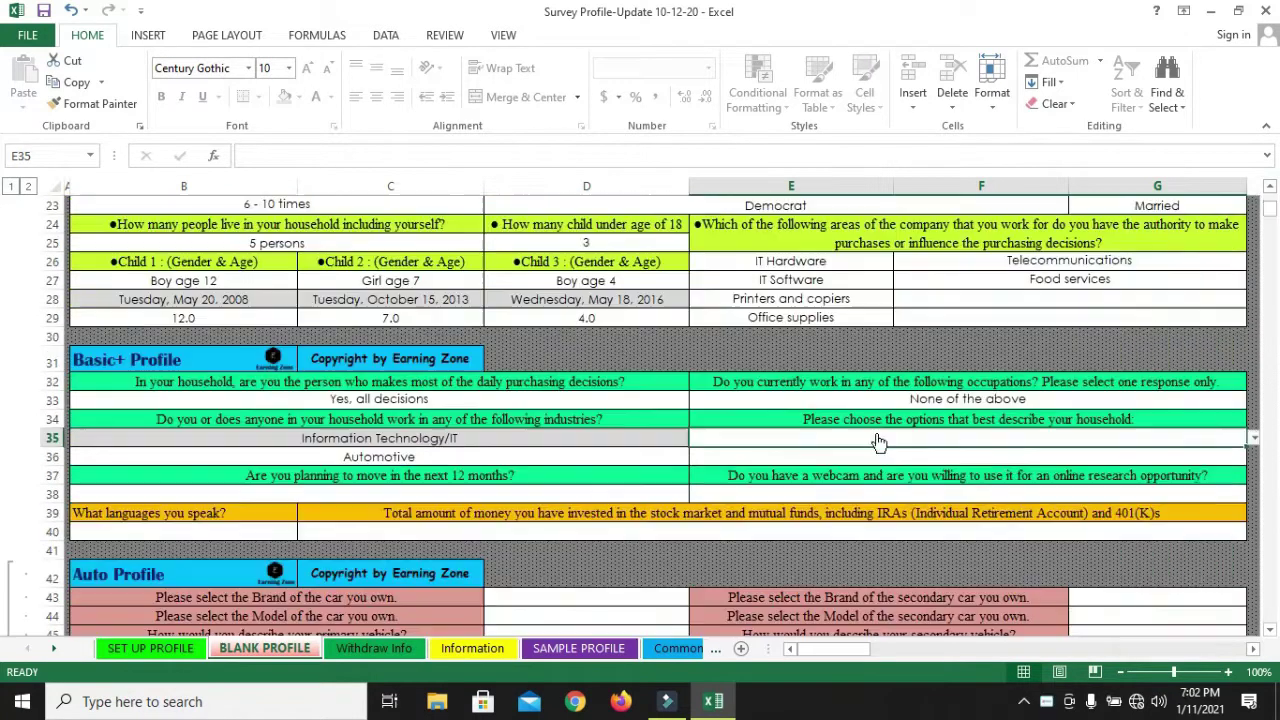
{"action": "left_click", "coordinate": [1253, 438]}
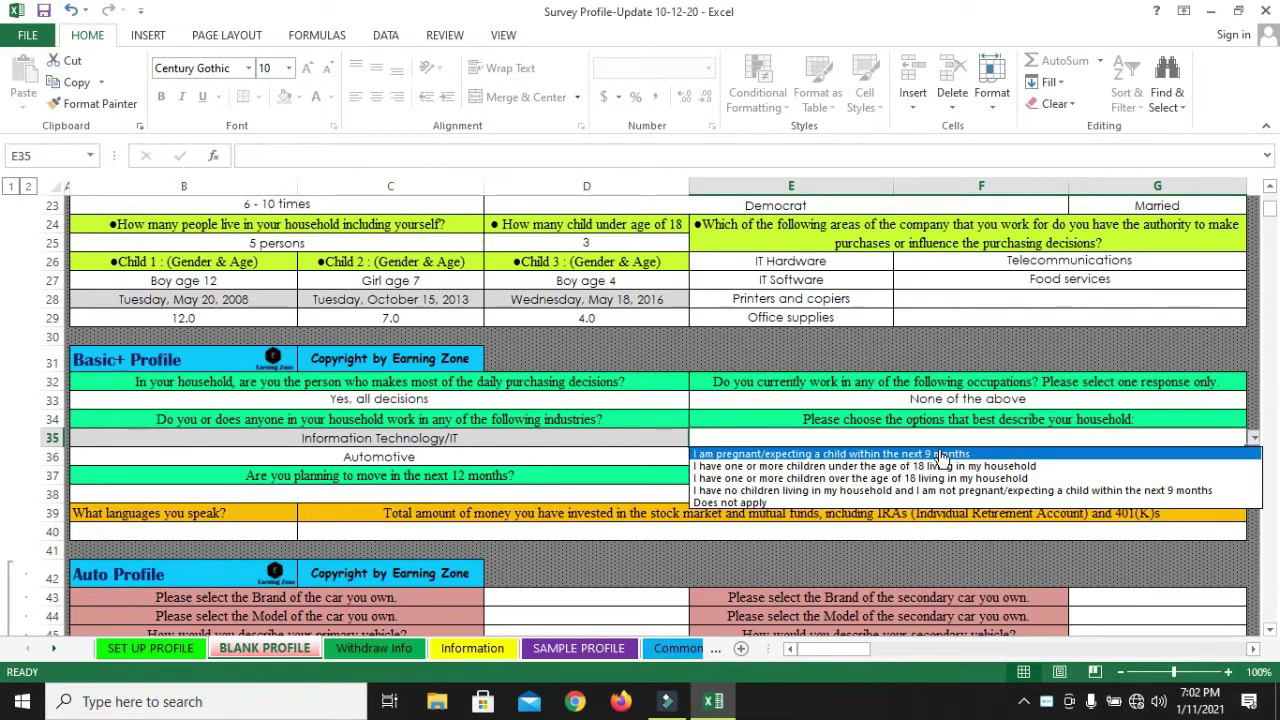
{"action": "left_click", "coordinate": [800, 455]}
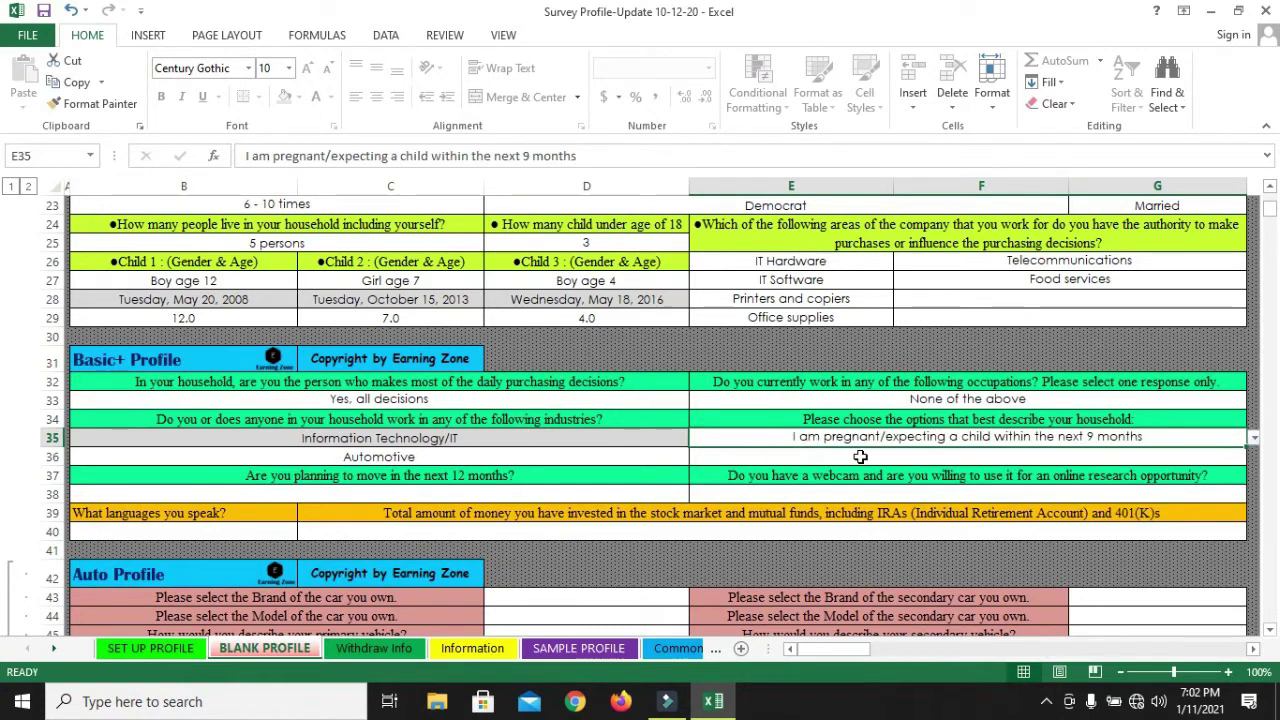
Set the second household description in E36 to "I have one or more children under the age of 18 living in my household".
{"action": "left_click", "coordinate": [858, 459]}
{"action": "key", "text": "alt+Down"}
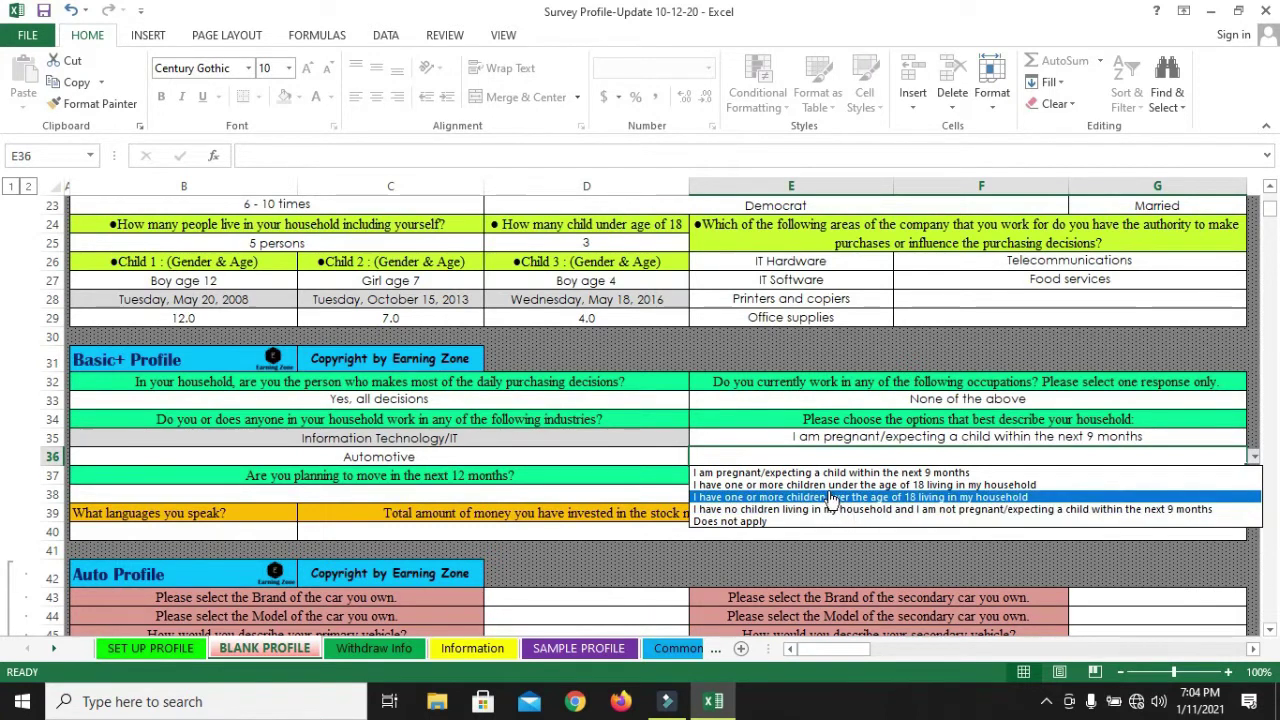
{"action": "left_click", "coordinate": [755, 487]}
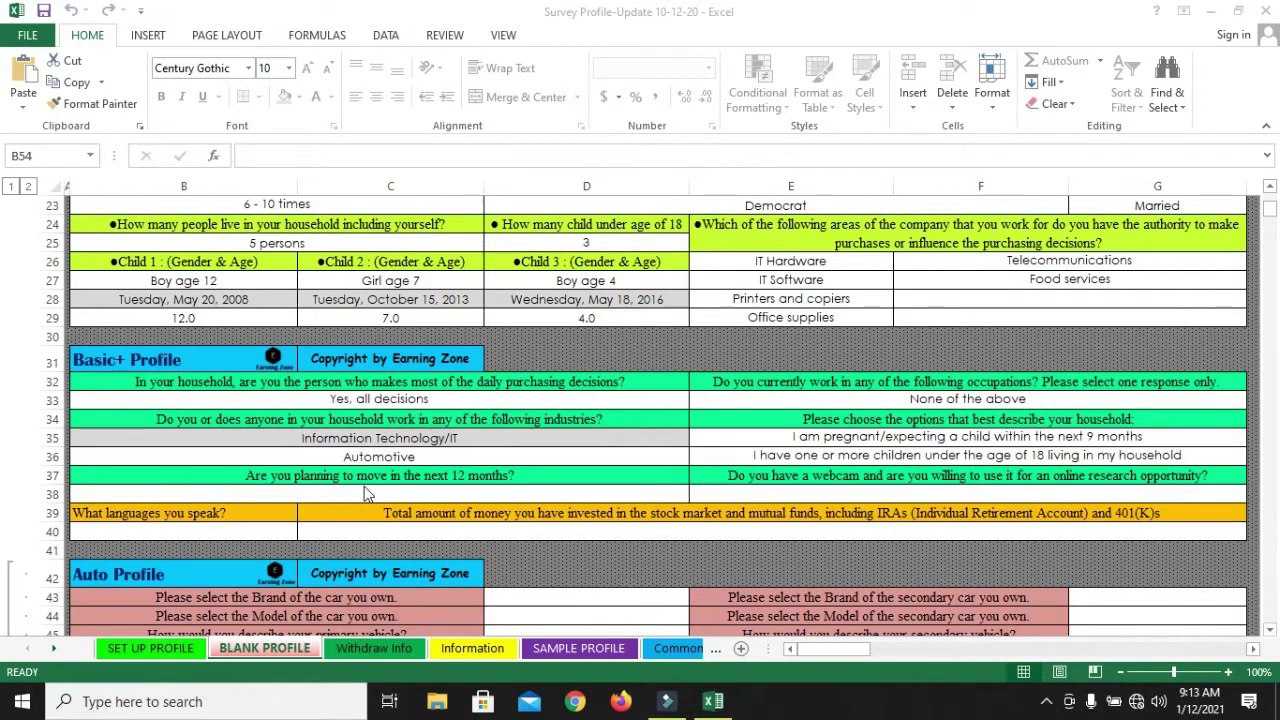
Check the current household type in F14 and answer No in B38 to planning a move in the next 12 months.
{"action": "left_click", "coordinate": [336, 493]}
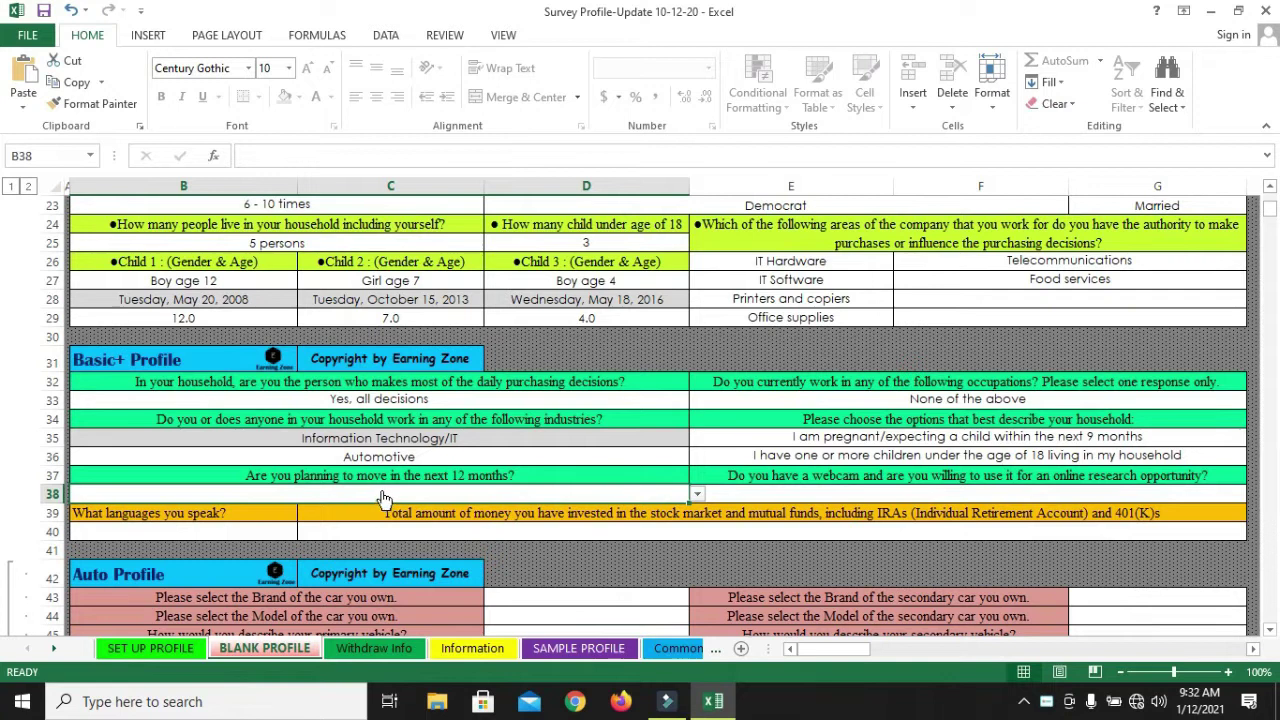
{"action": "key", "text": "alt+Down"}
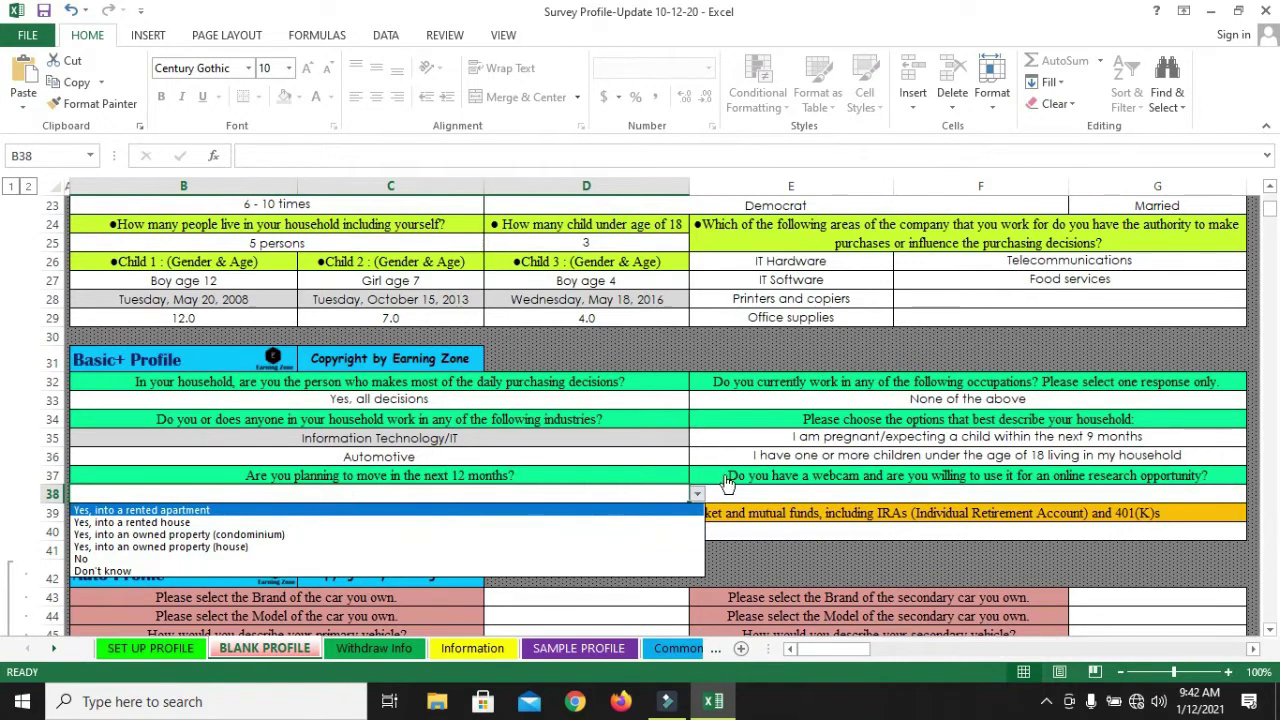
{"action": "left_click_drag", "start_coordinate": [1268, 195], "coordinate": [1268, 193]}
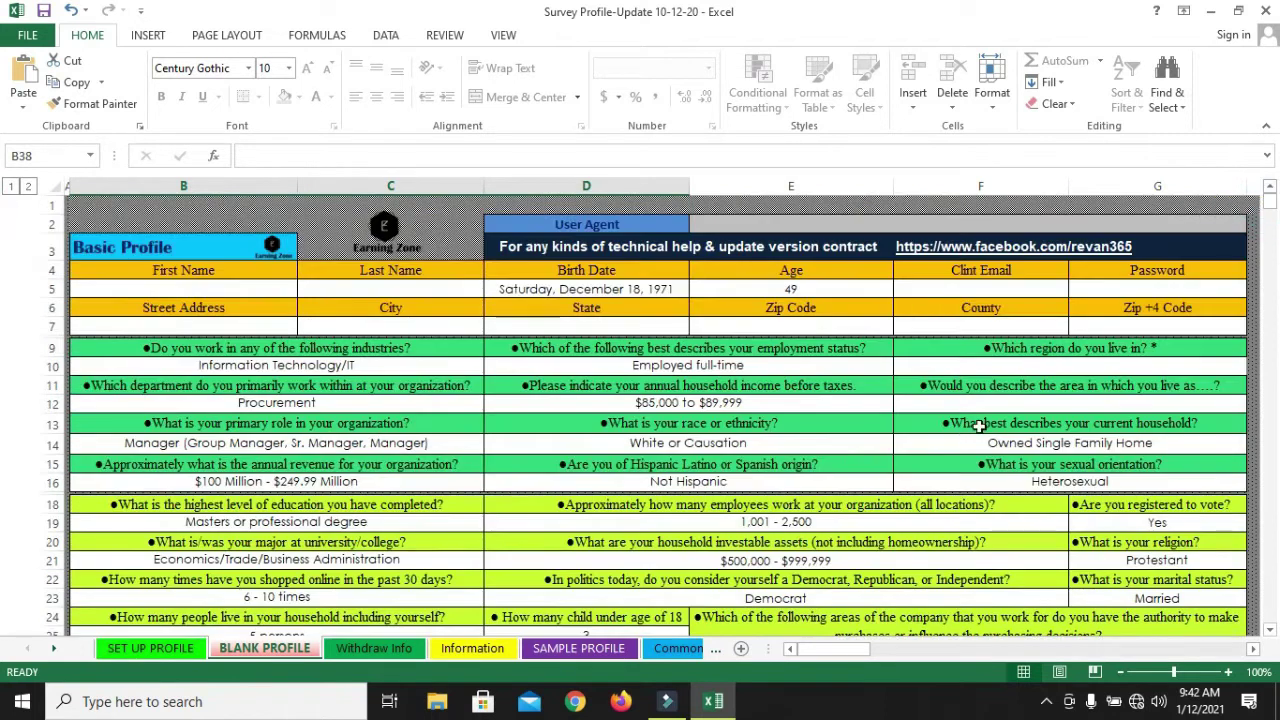
{"action": "left_click", "coordinate": [1044, 442]}
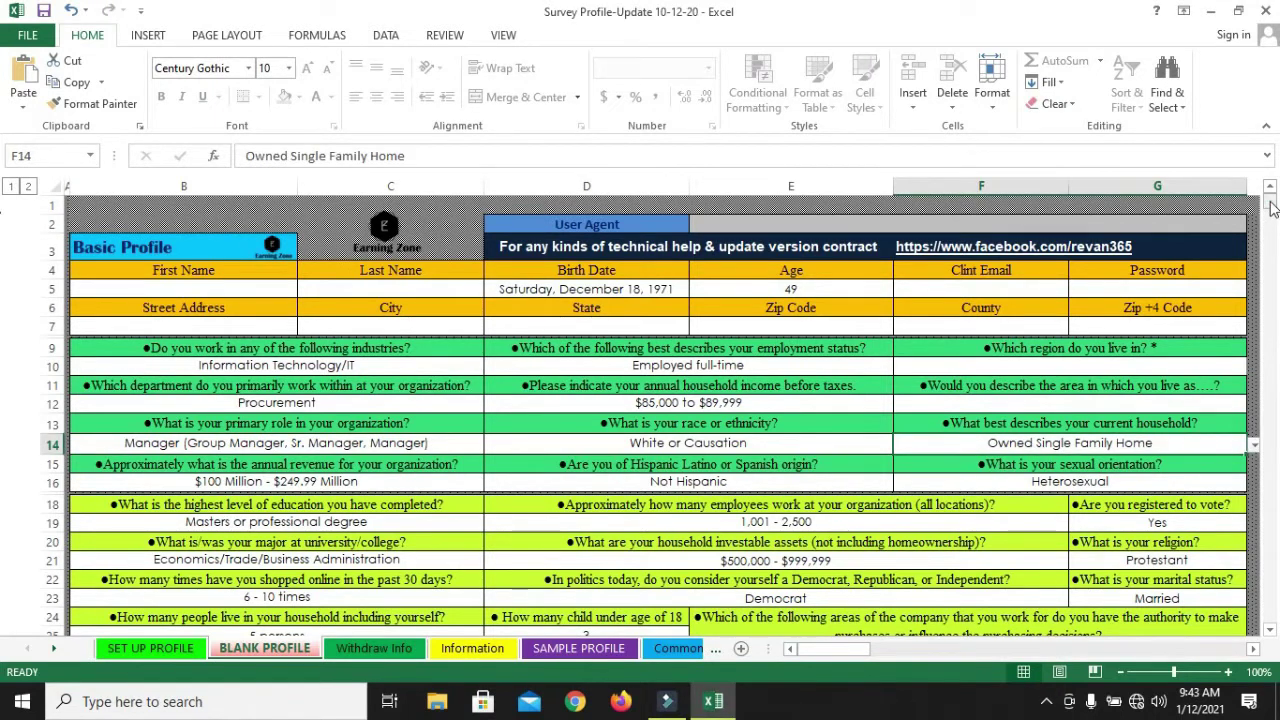
{"action": "scroll", "coordinate": [1270, 207], "scroll_direction": "down", "scroll_amount": 7}
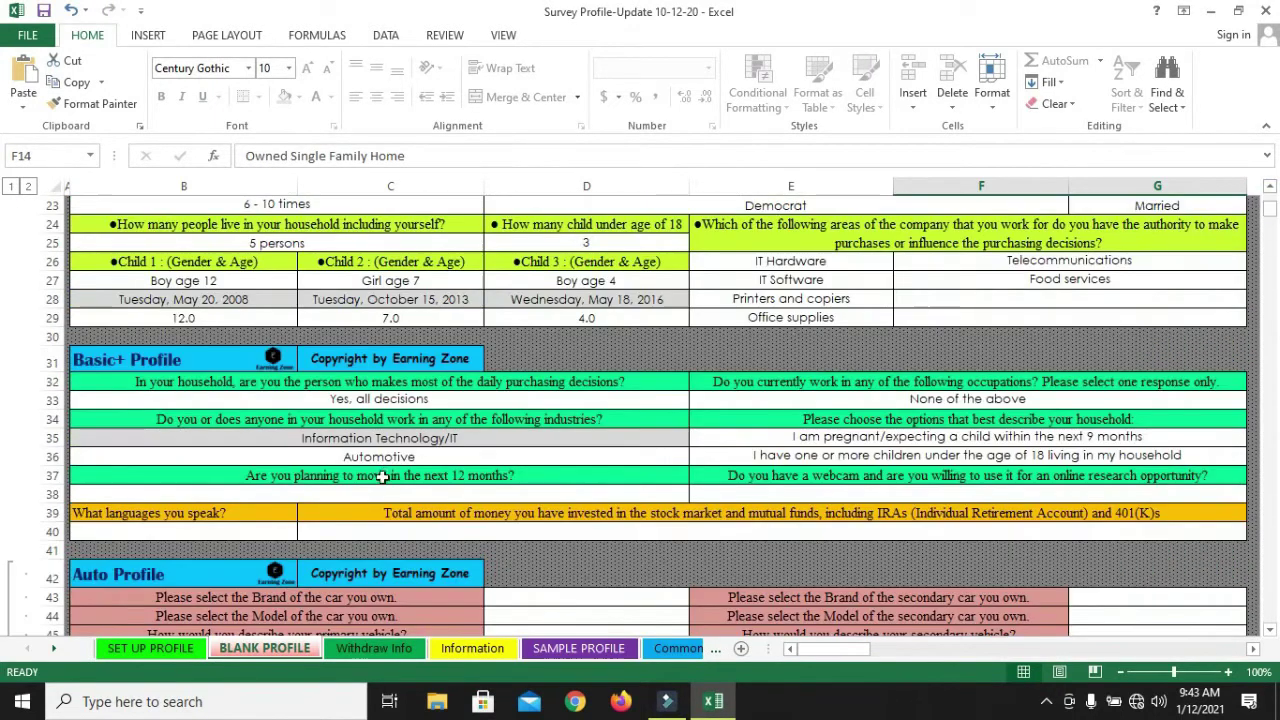
{"action": "left_click", "coordinate": [386, 497]}
{"action": "key", "text": "alt+Down"}
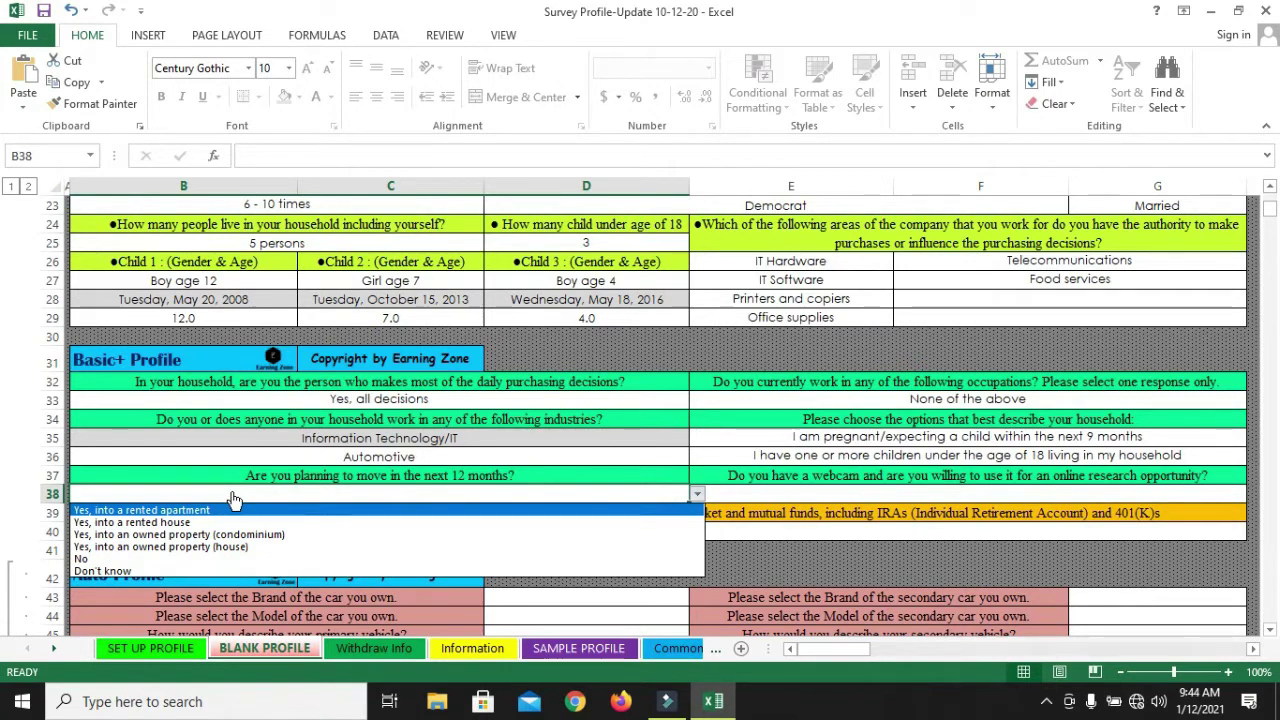
{"action": "left_click", "coordinate": [110, 559]}
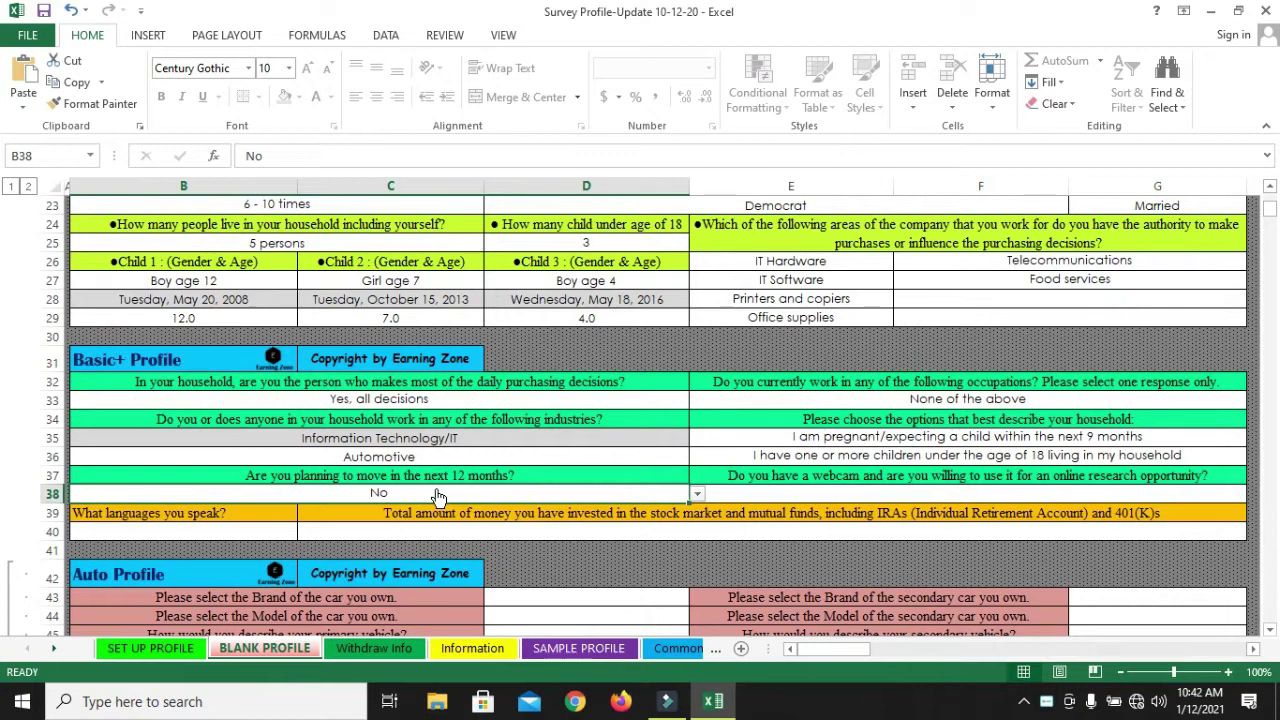
{"action": "left_click", "coordinate": [438, 497]}
{"action": "left_click", "coordinate": [425, 500]}
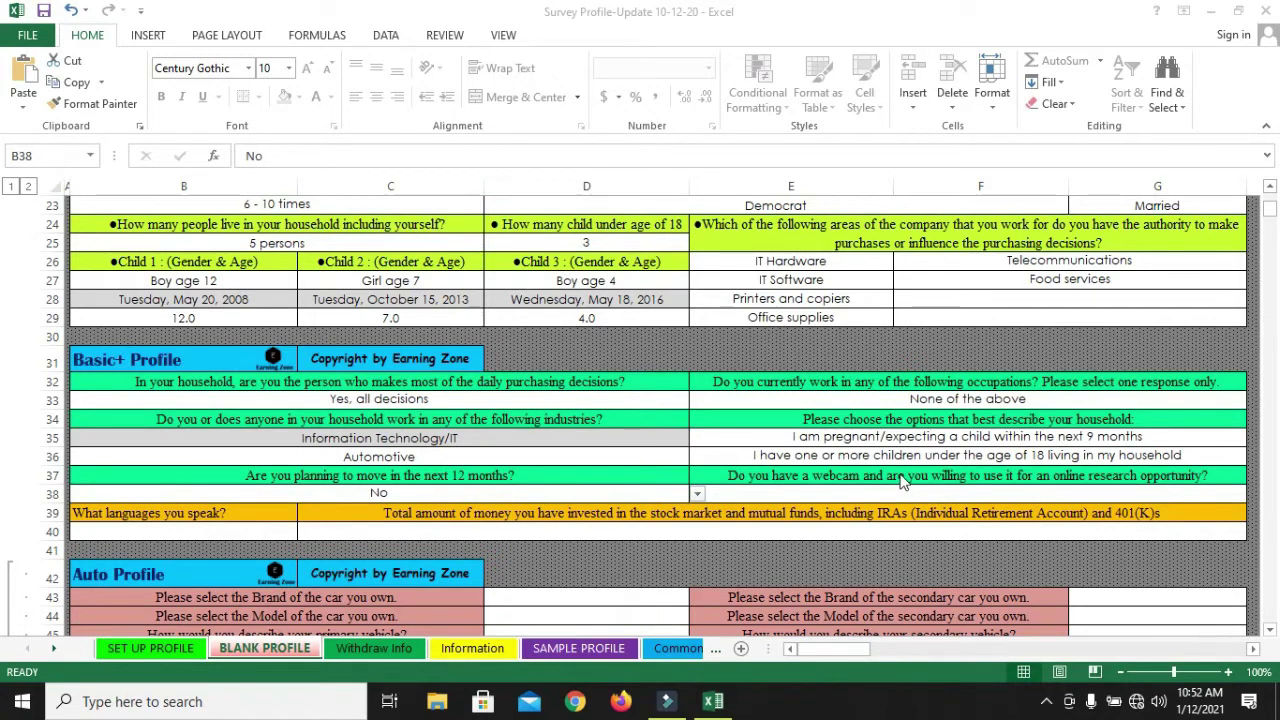
Answer the webcam question in E38 with "I have a webcam but I am not willing to use it for an online research opportunity.".
{"action": "left_click", "coordinate": [890, 494]}
{"action": "key", "text": "alt+Down"}
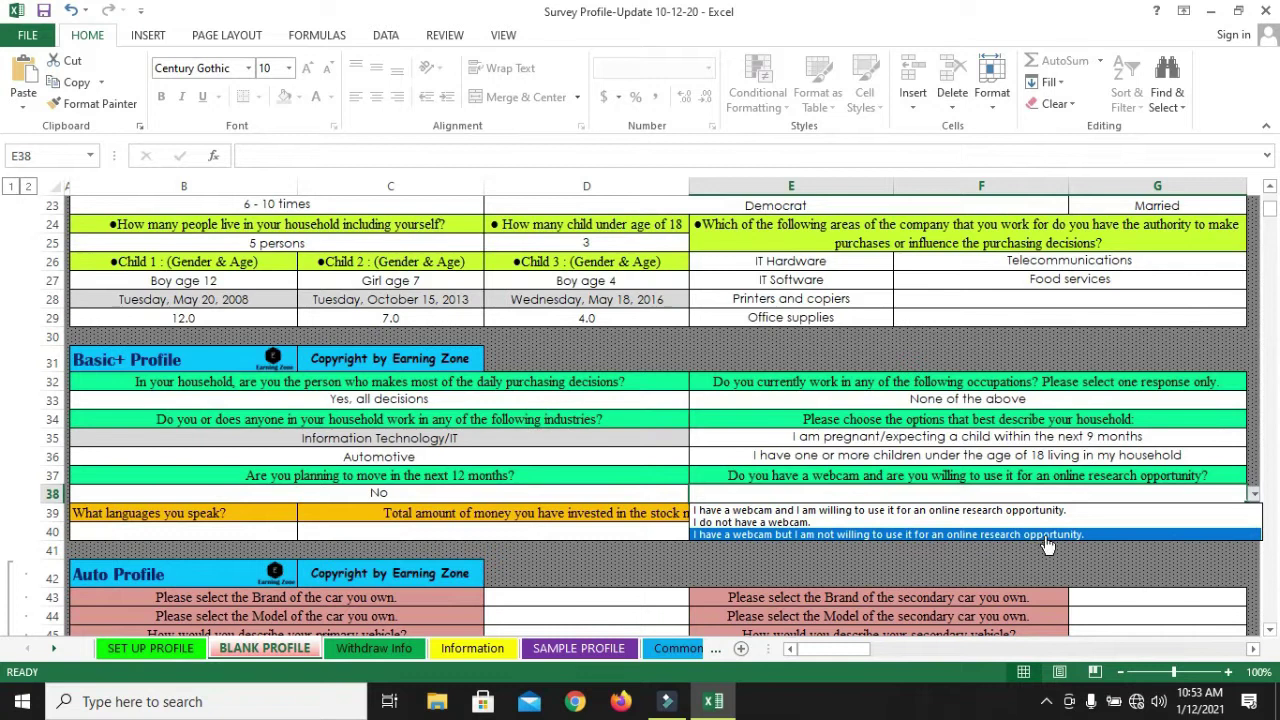
{"action": "left_click", "coordinate": [985, 535]}
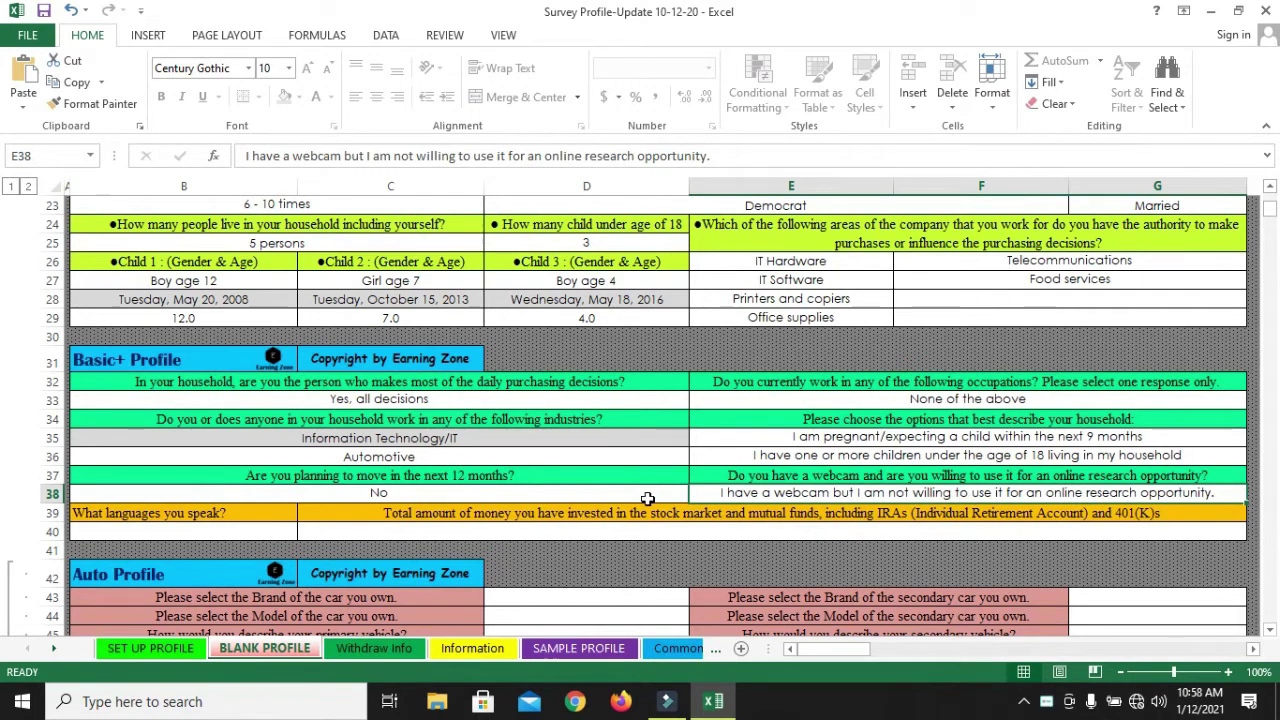
Set the spoken language in B40 to English and the total invested amount in C40 to $500,000 - $999,999.
{"action": "left_click", "coordinate": [208, 536]}
{"action": "left_click", "coordinate": [306, 532]}
{"action": "left_click", "coordinate": [155, 546]}
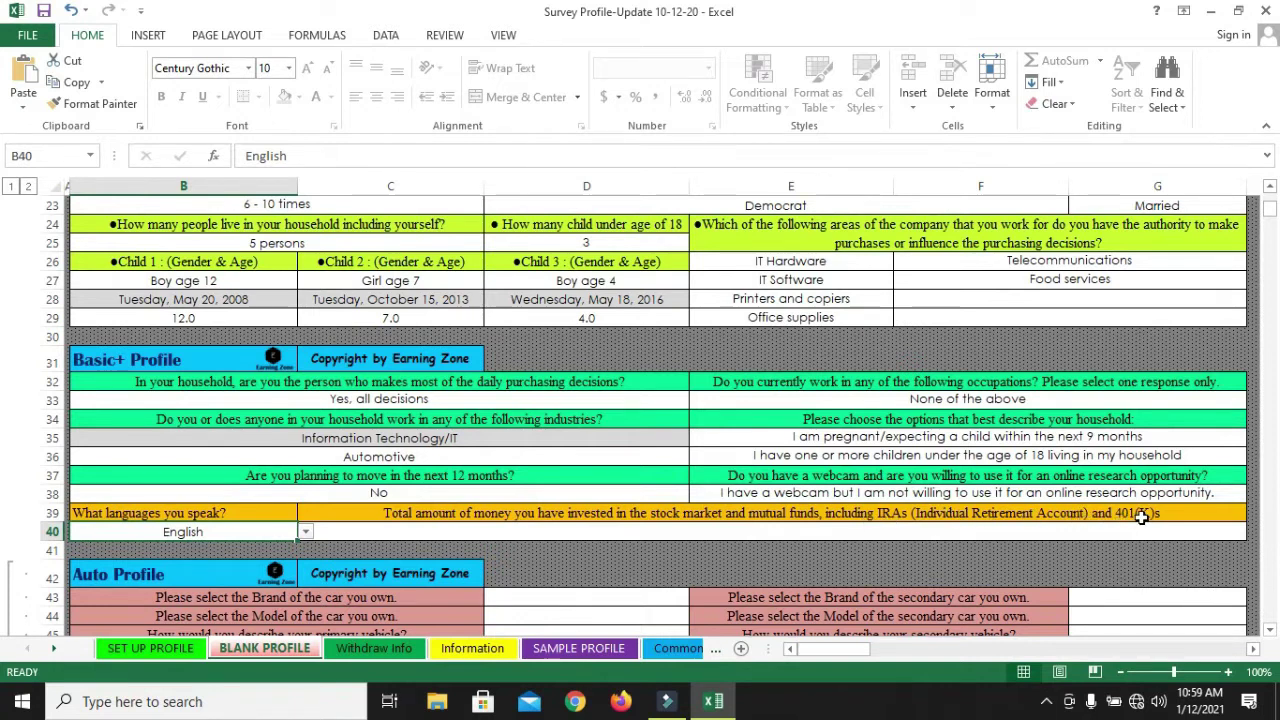
{"action": "left_click", "coordinate": [700, 534]}
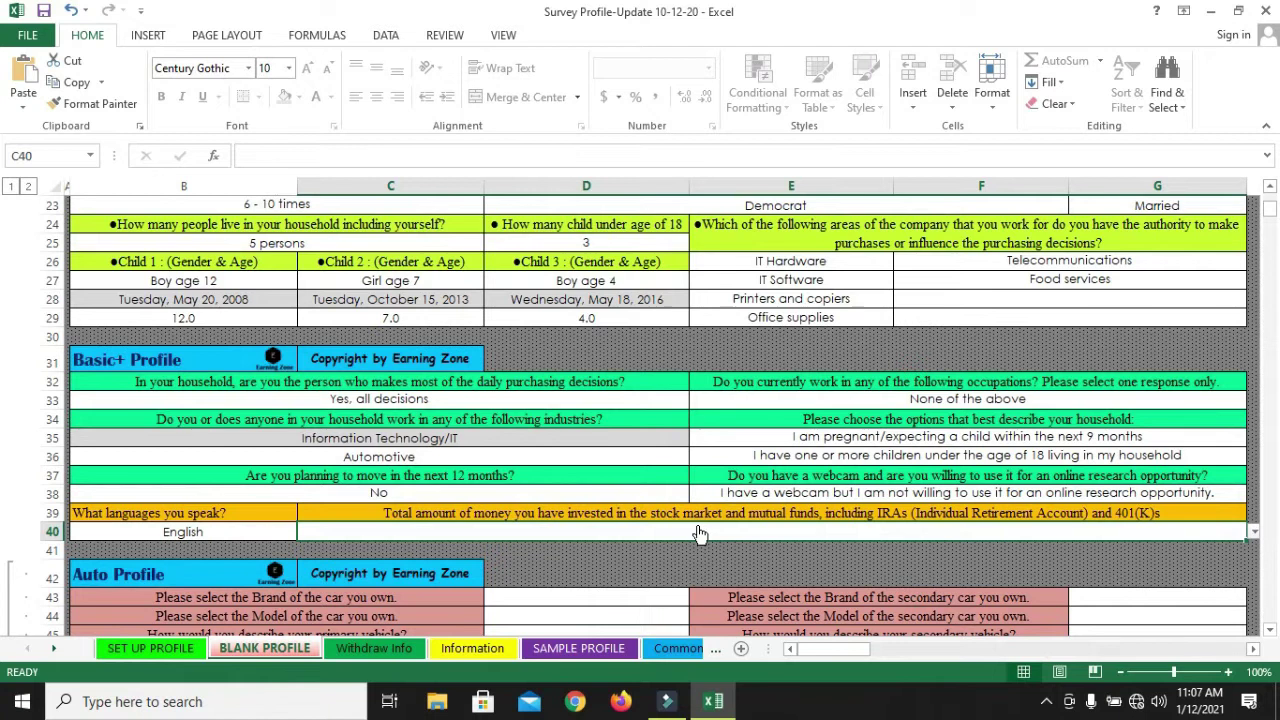
{"action": "key", "text": "alt+Down"}
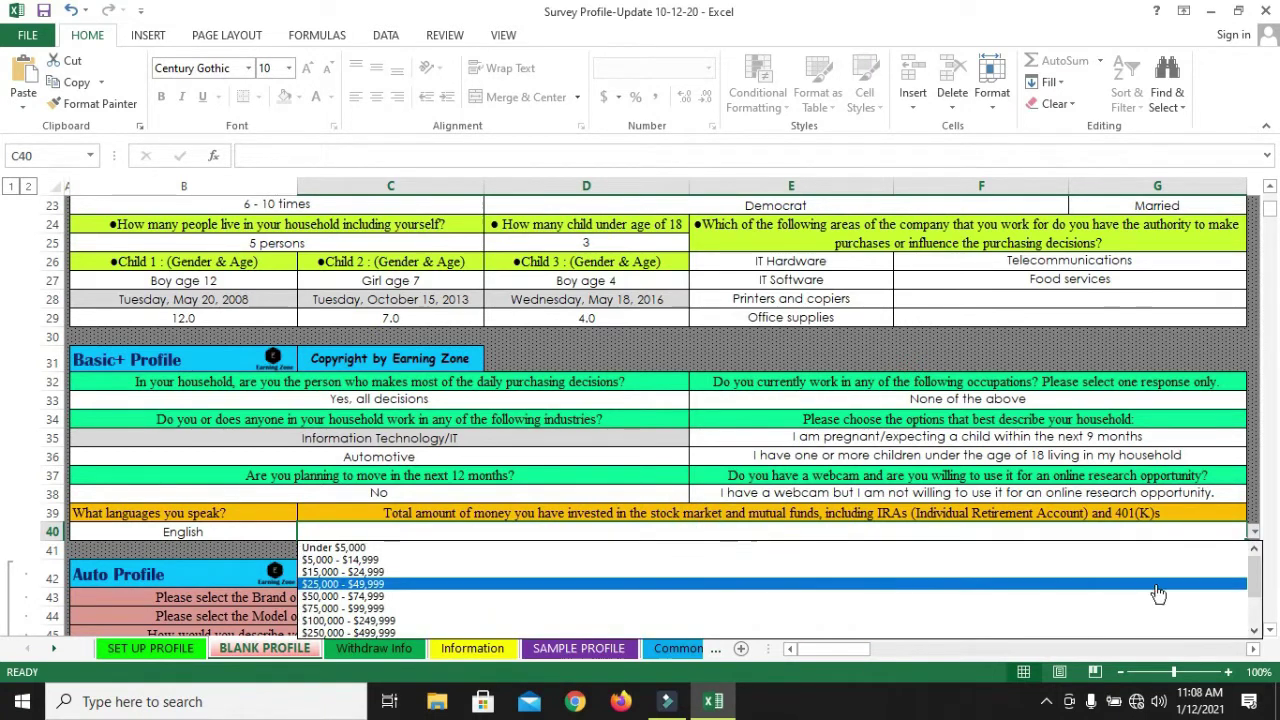
{"action": "scroll", "coordinate": [380, 600], "scroll_direction": "down", "scroll_amount": 2}
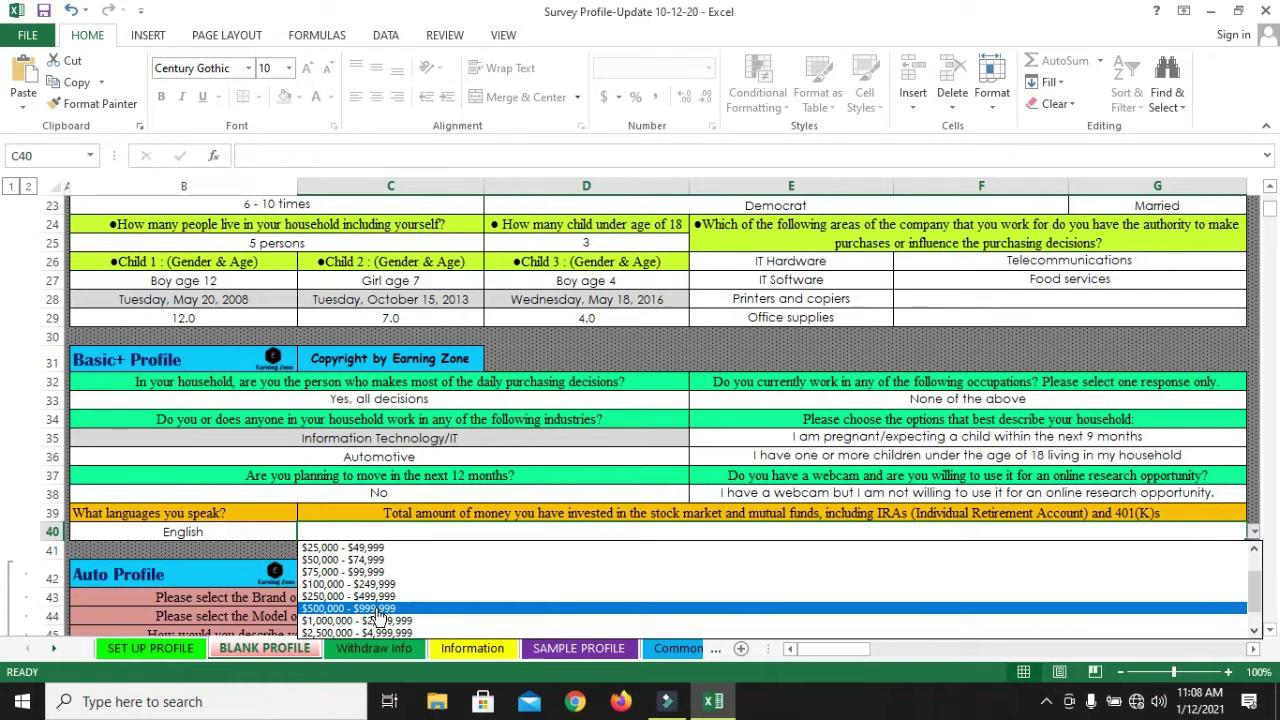
{"action": "left_click", "coordinate": [380, 611]}
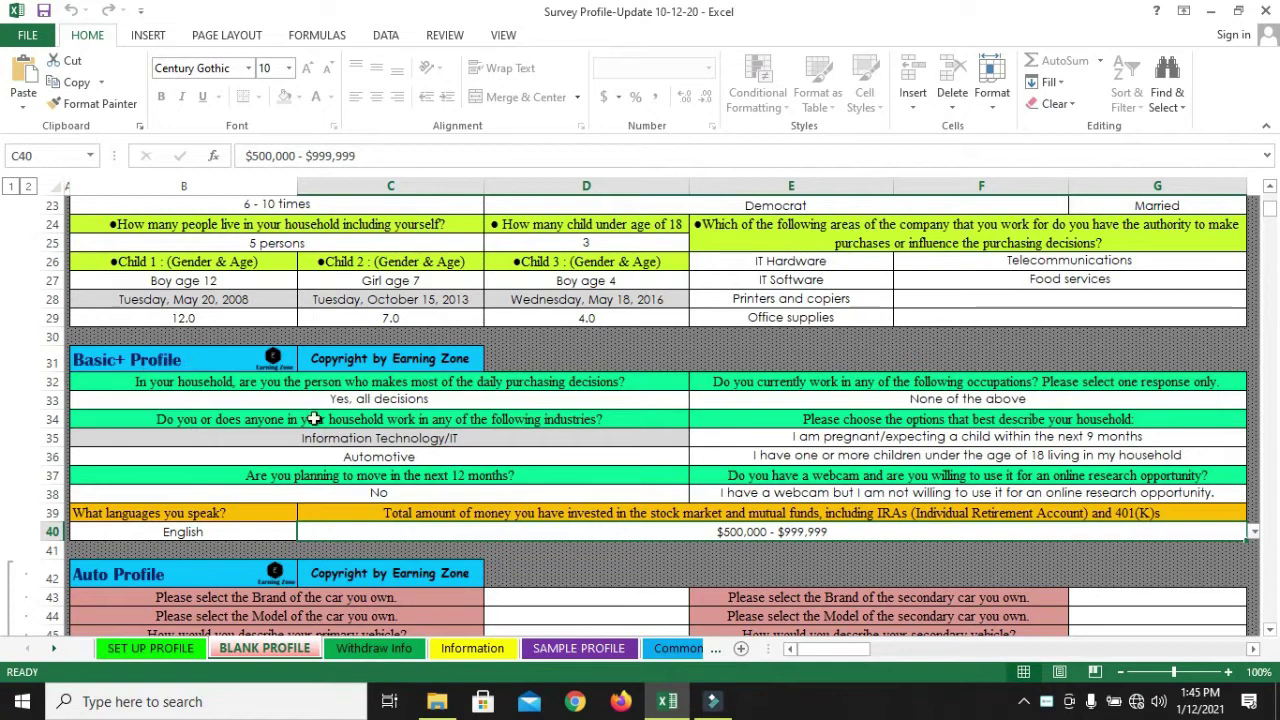
Check the BMW X5 page on autoevolution in Chrome and set the primary car's brand in D43 of the Excel Auto Profile to BMW.
{"action": "left_click", "coordinate": [1268, 630]}
{"action": "left_click", "coordinate": [1268, 630]}
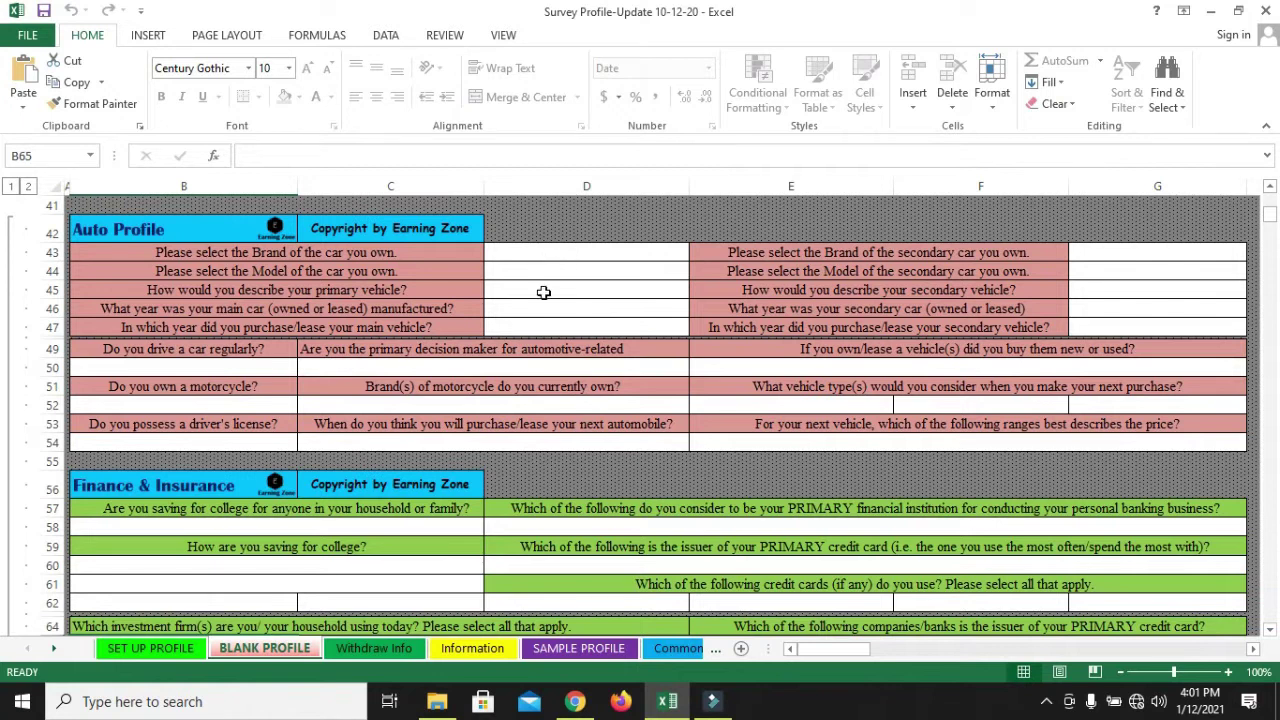
{"action": "left_click", "coordinate": [575, 703]}
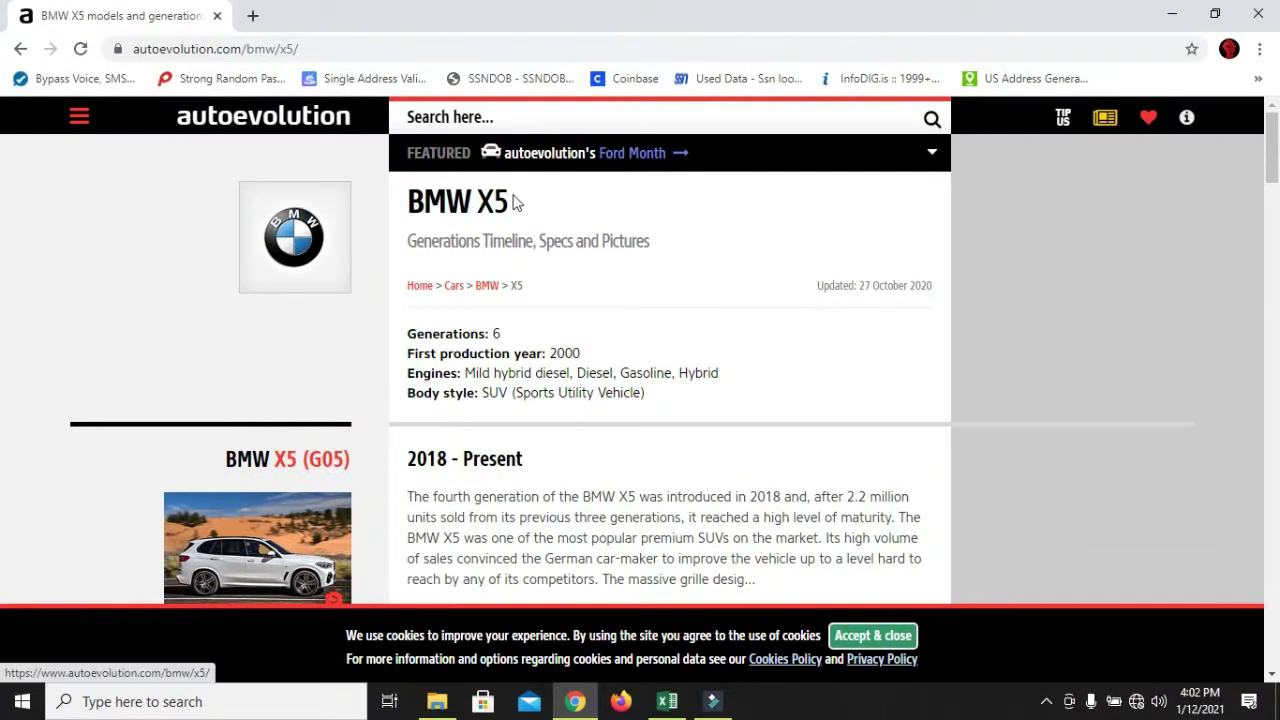
{"action": "left_click", "coordinate": [667, 701]}
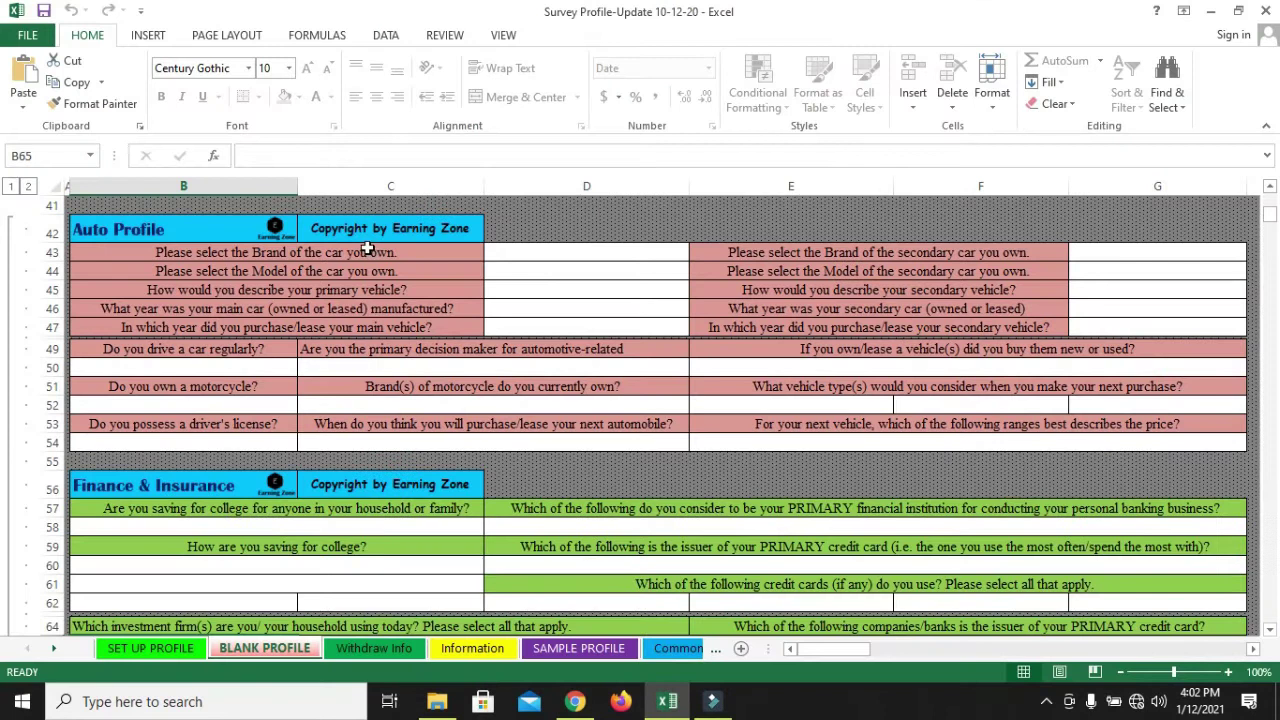
{"action": "left_click", "coordinate": [590, 255]}
{"action": "left_click", "coordinate": [696, 254]}
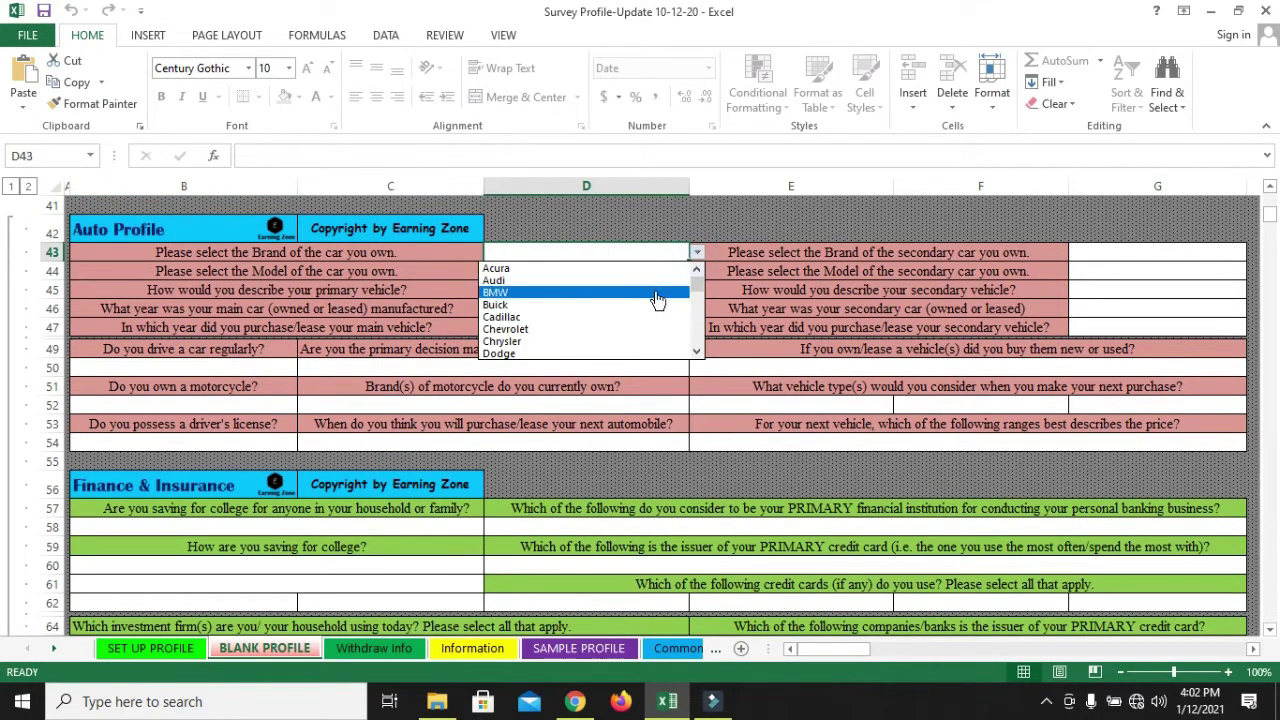
{"action": "left_click", "coordinate": [572, 290]}
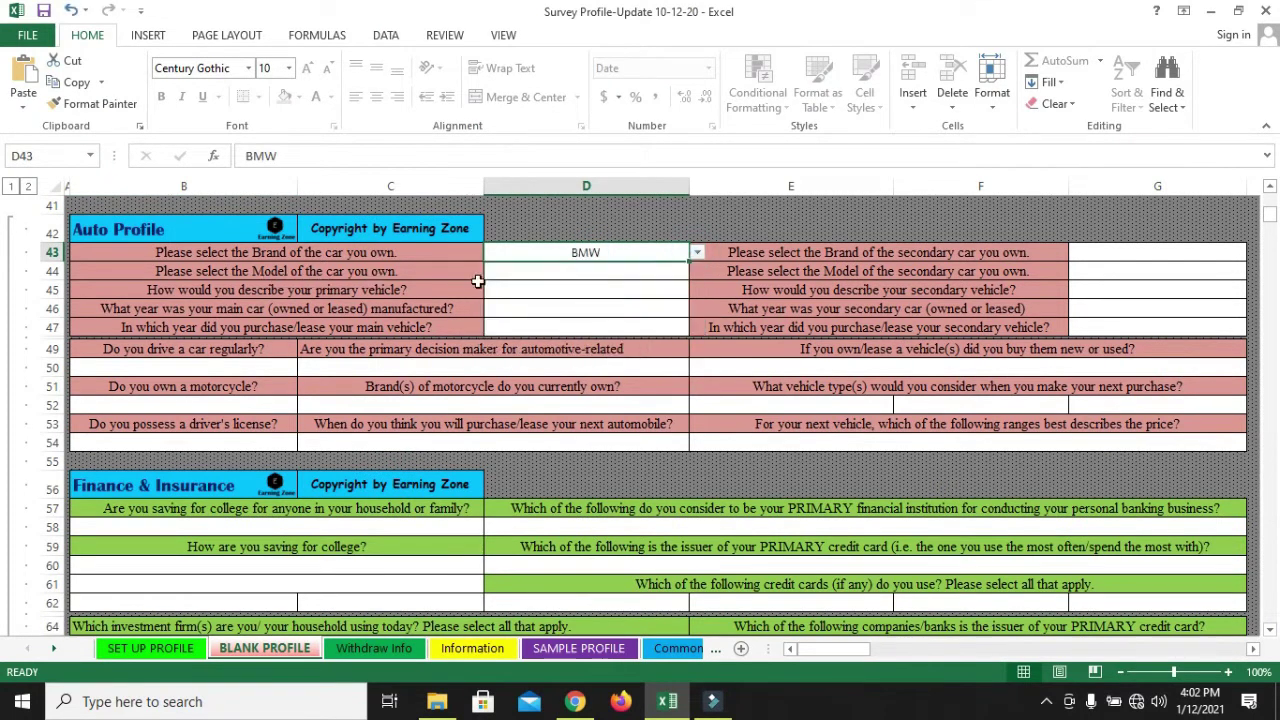
Set the primary car's model in D44 to BMW X5.
{"action": "left_click", "coordinate": [564, 276]}
{"action": "left_click", "coordinate": [697, 272]}
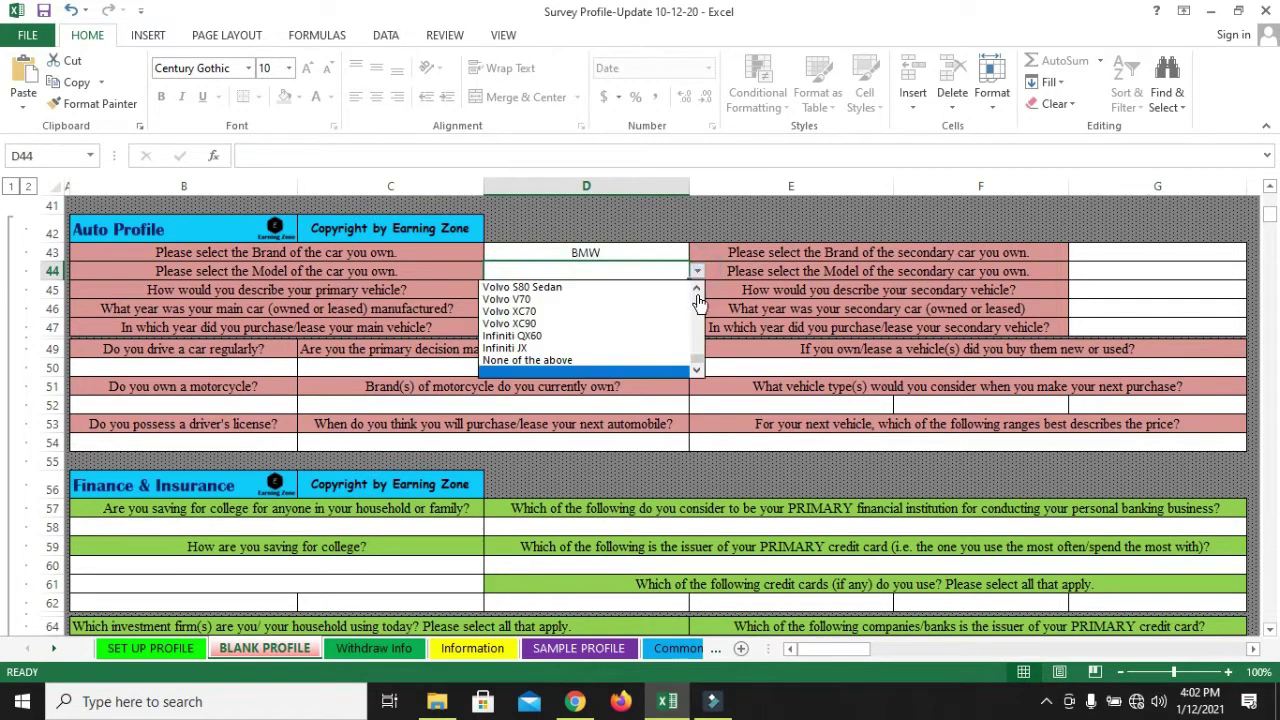
{"action": "left_click_drag", "start_coordinate": [700, 368], "coordinate": [705, 313]}
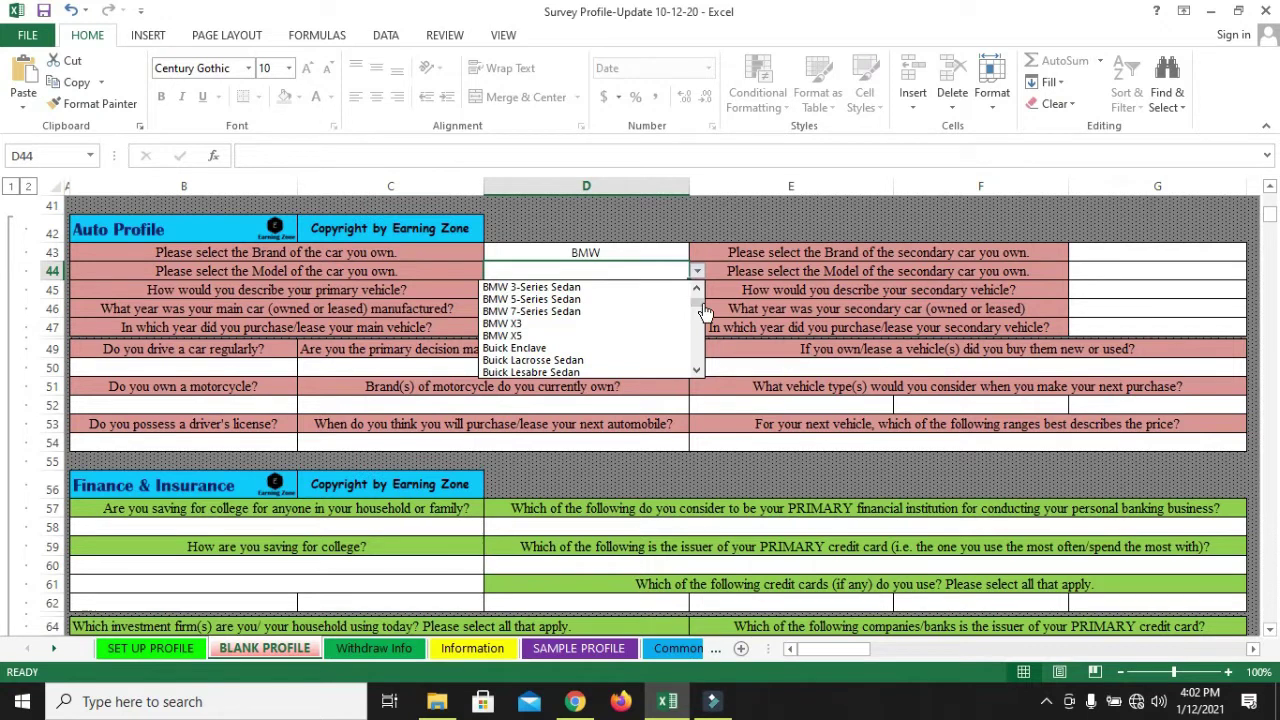
{"action": "left_click", "coordinate": [512, 336]}
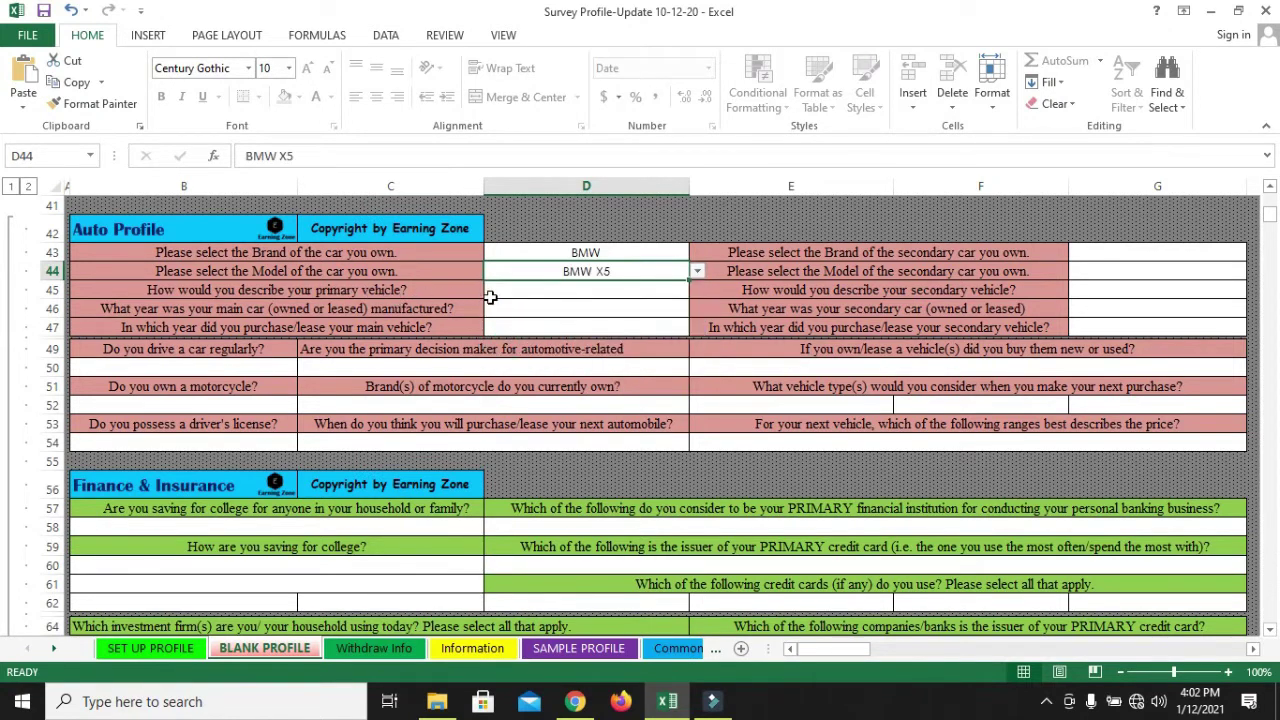
Look up the BMW X5's body style on the autoevolution page in Chrome and set the primary vehicle description in D45 to SUV/Cross Over/4x4.
{"action": "left_click", "coordinate": [575, 701]}
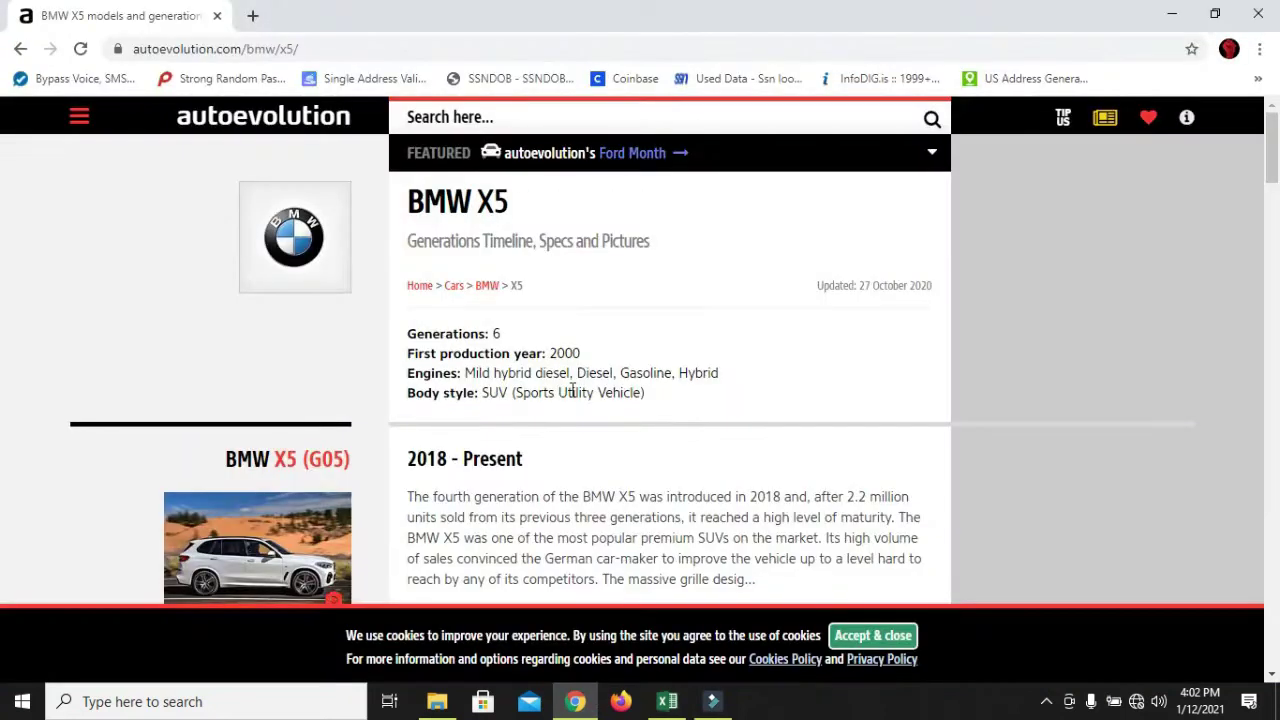
{"action": "left_click_drag", "start_coordinate": [482, 392], "coordinate": [516, 393]}
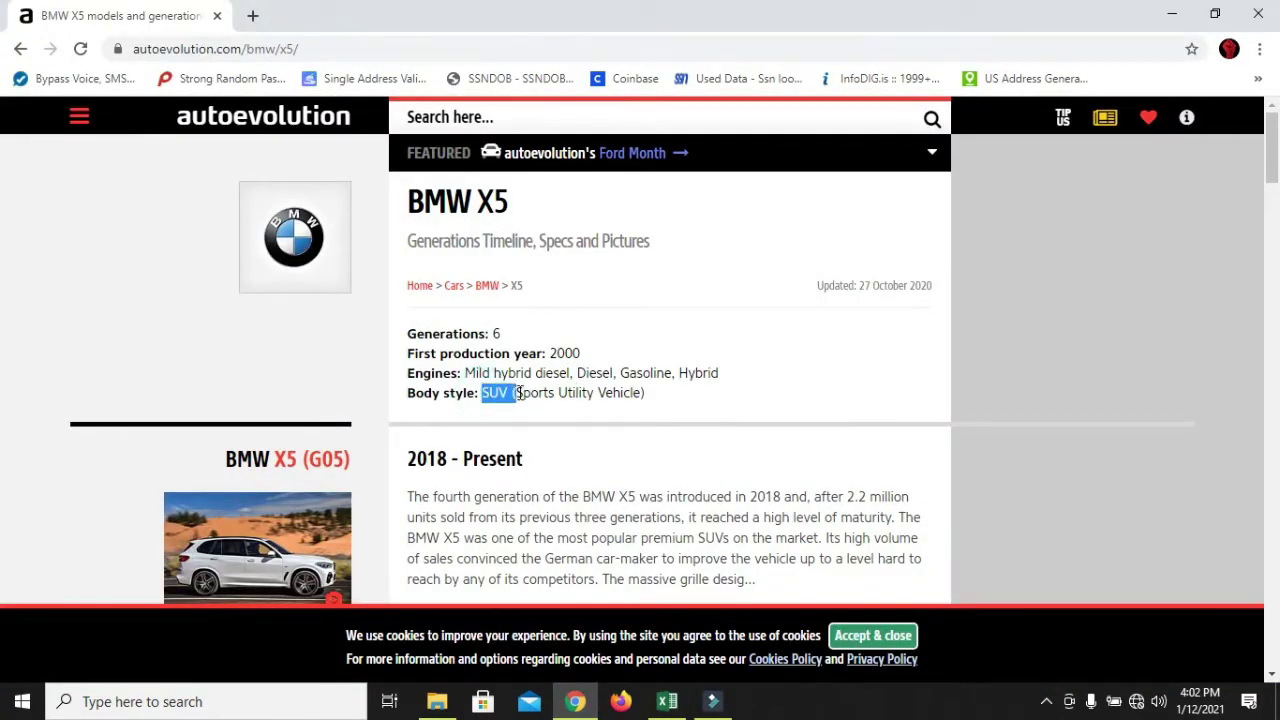
{"action": "left_click", "coordinate": [665, 703]}
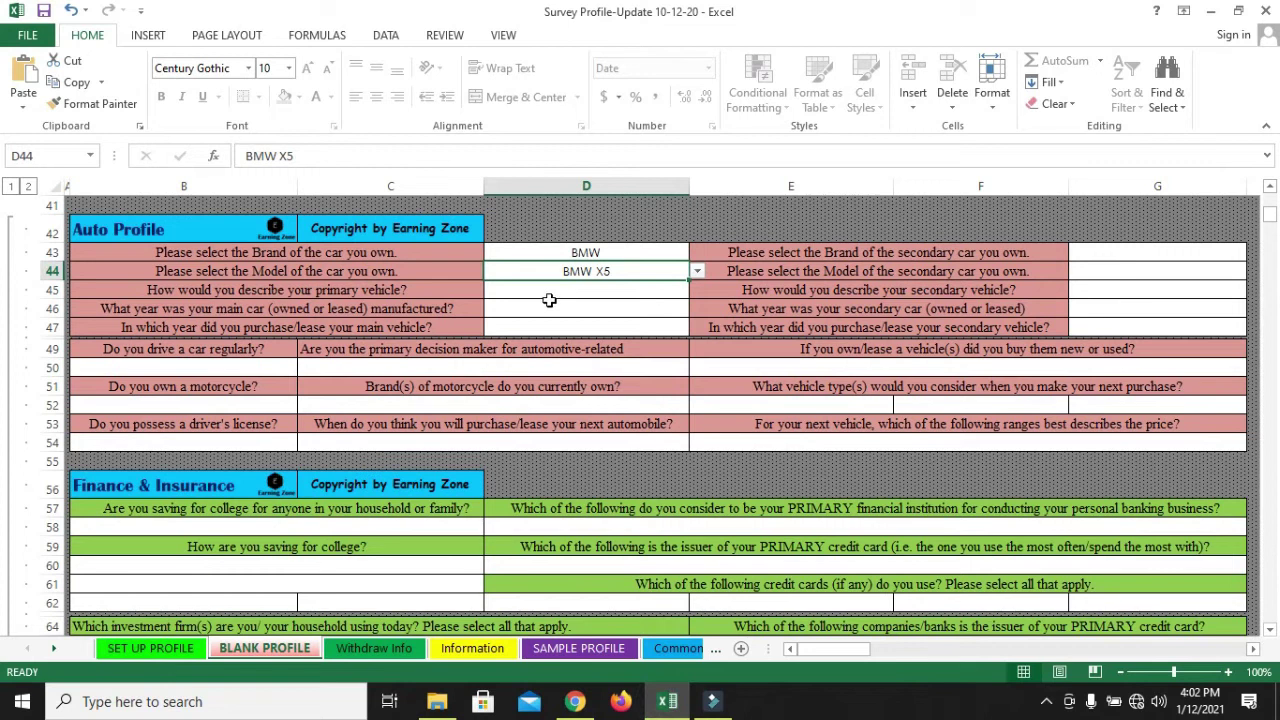
{"action": "left_click", "coordinate": [551, 292]}
{"action": "left_click", "coordinate": [697, 289]}
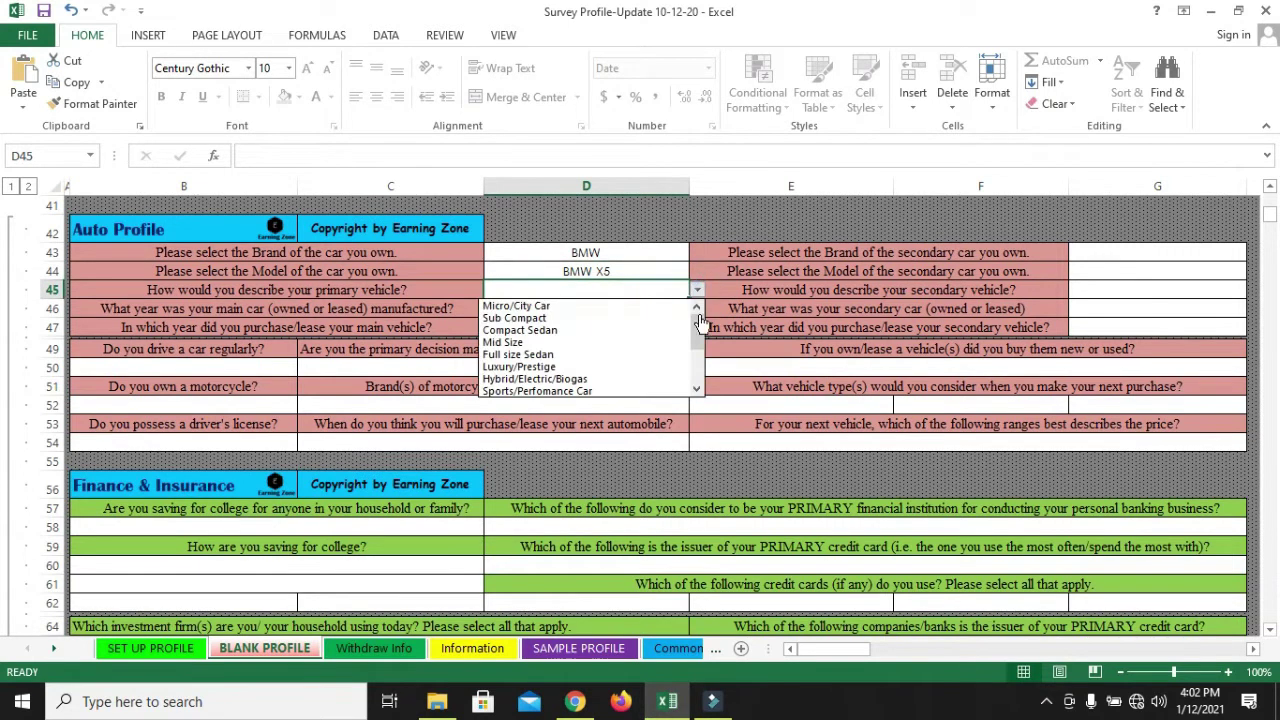
{"action": "scroll", "coordinate": [630, 355], "scroll_direction": "down", "scroll_amount": 1}
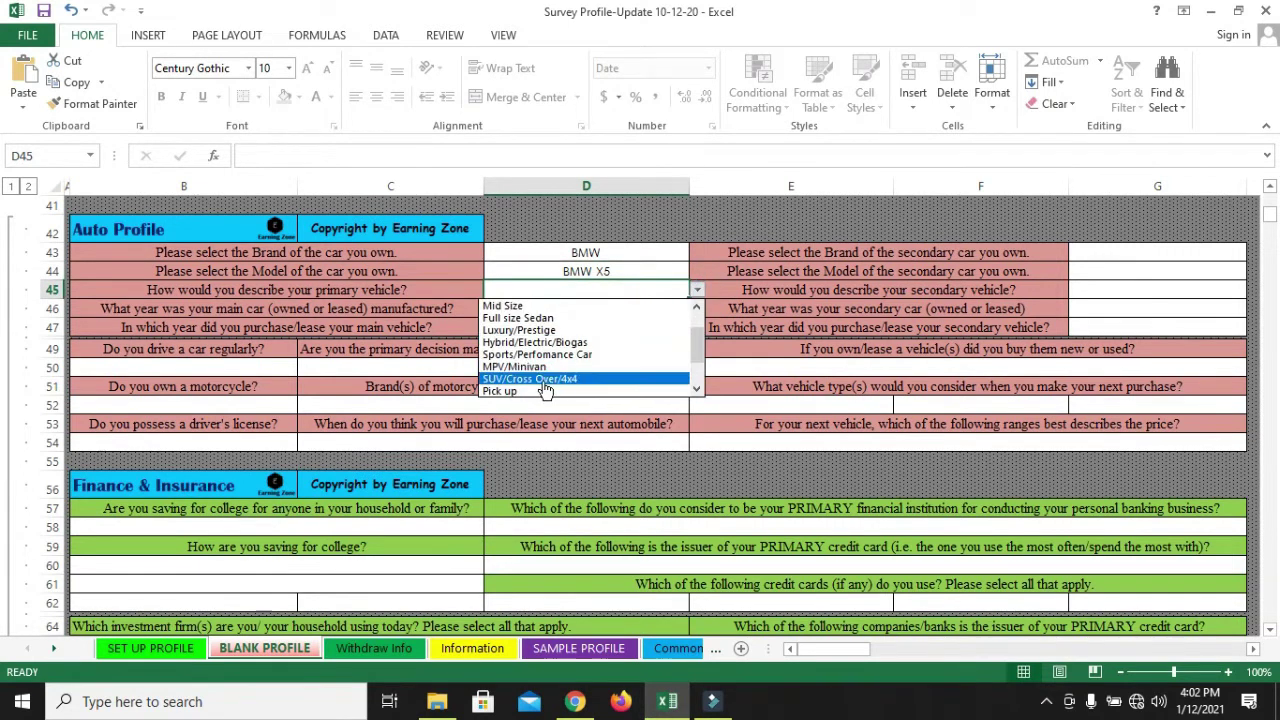
{"action": "left_click", "coordinate": [543, 380]}
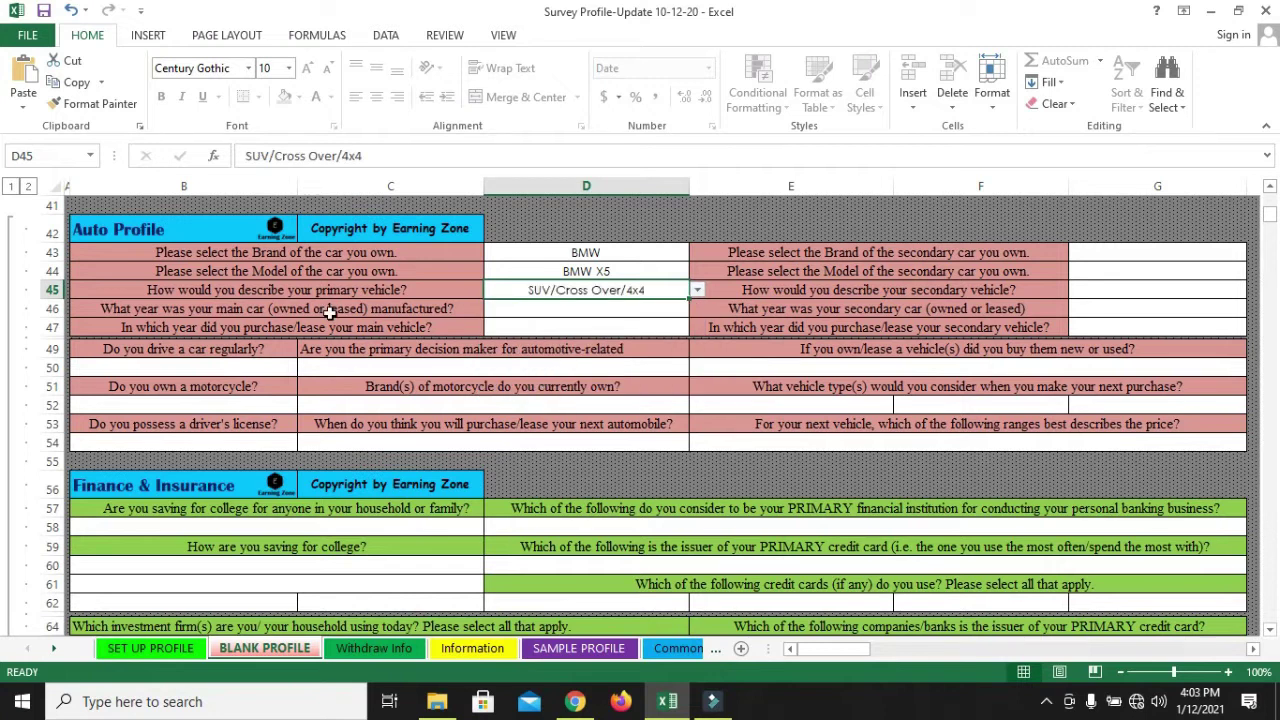
Look up the BMW X5's first production year in Chrome and set the main car's manufacturing year in D46 to 2000.
{"action": "left_click", "coordinate": [575, 701]}
{"action": "left_click_drag", "start_coordinate": [496, 354], "coordinate": [592, 366]}
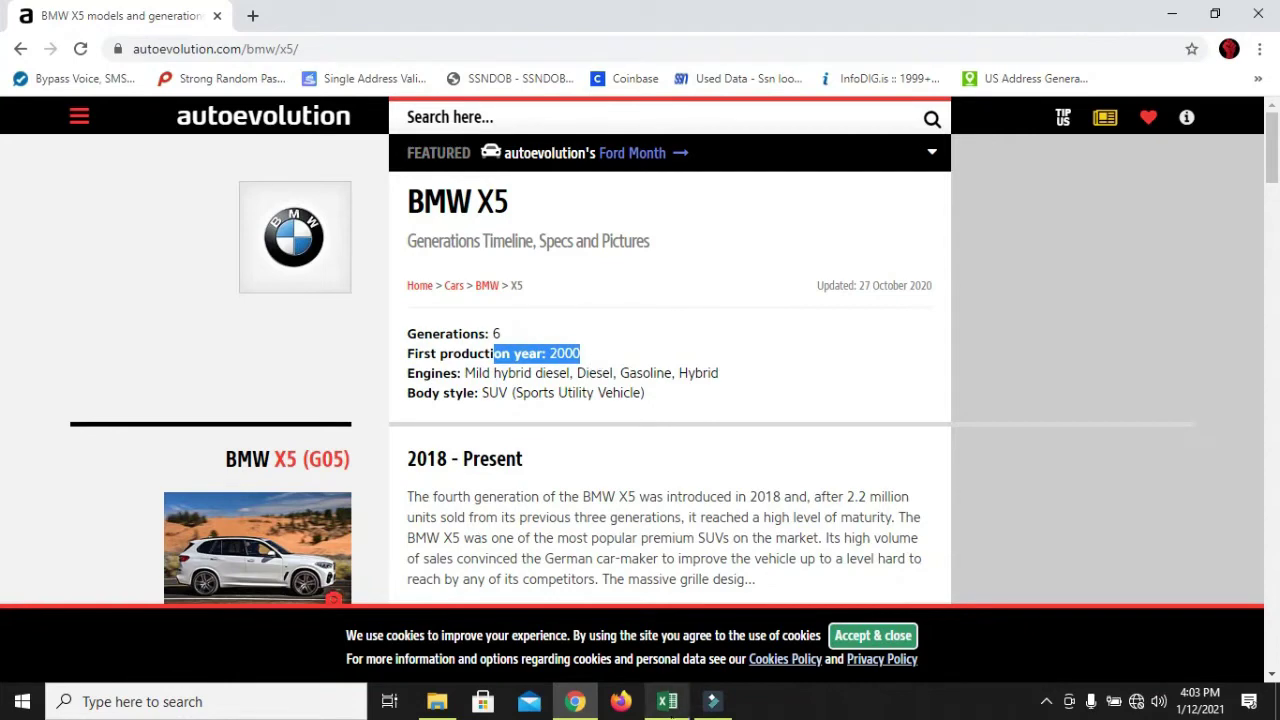
{"action": "left_click", "coordinate": [668, 703]}
{"action": "left_click", "coordinate": [586, 309]}
{"action": "left_click", "coordinate": [697, 310]}
{"action": "left_click_drag", "start_coordinate": [697, 341], "coordinate": [697, 350]}
{"action": "left_click", "coordinate": [529, 373]}
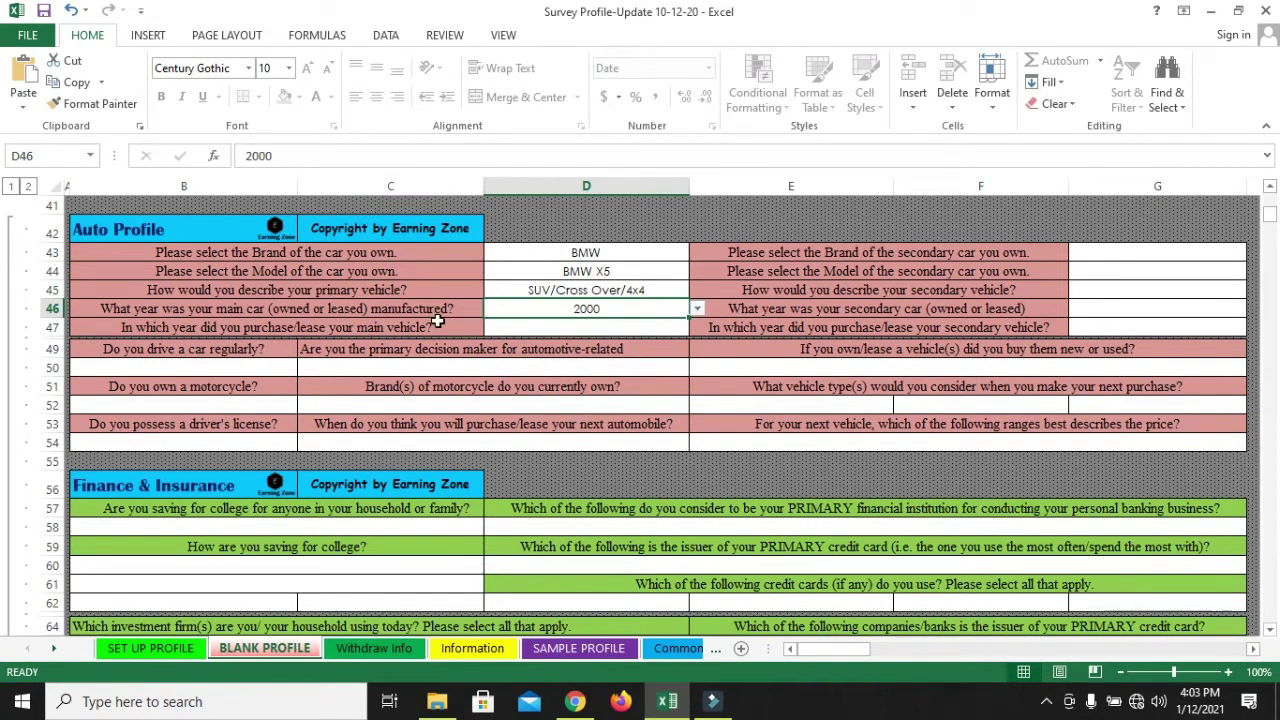
Set the purchase year of the main vehicle in D47 to 2006.
{"action": "key", "text": "Return"}
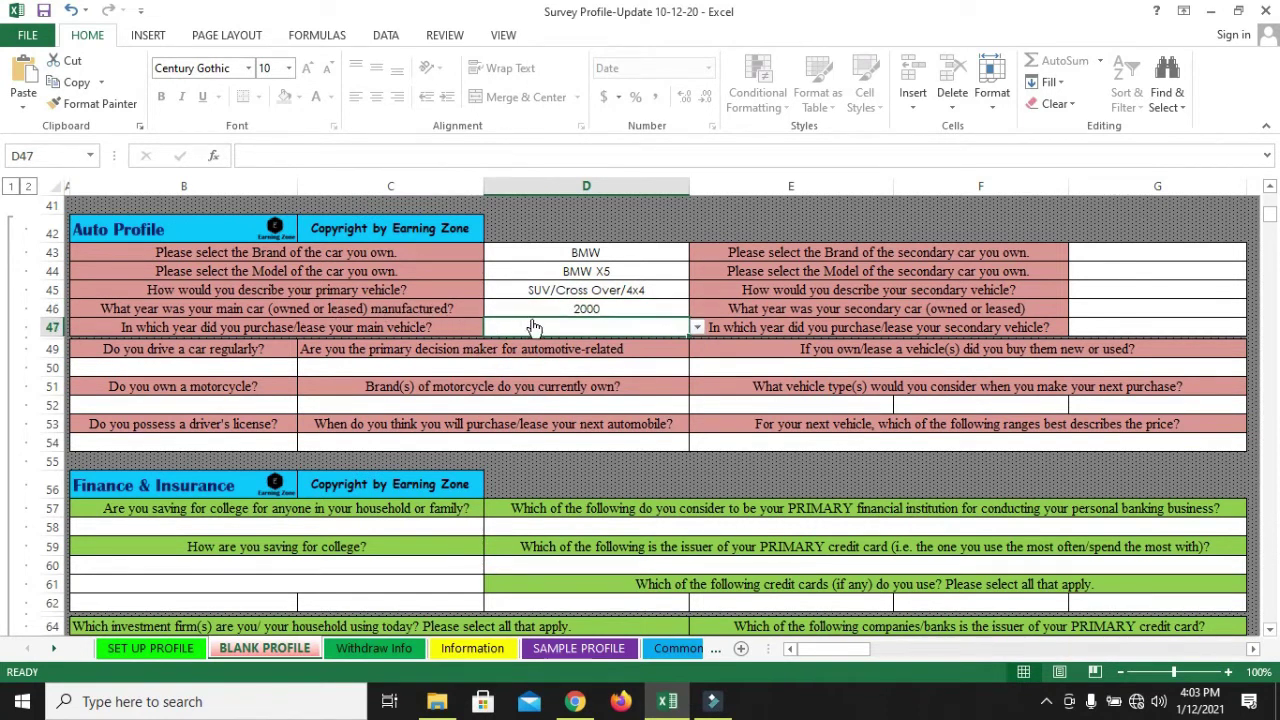
{"action": "left_click", "coordinate": [697, 328]}
{"action": "left_click_drag", "start_coordinate": [697, 350], "coordinate": [700, 393]}
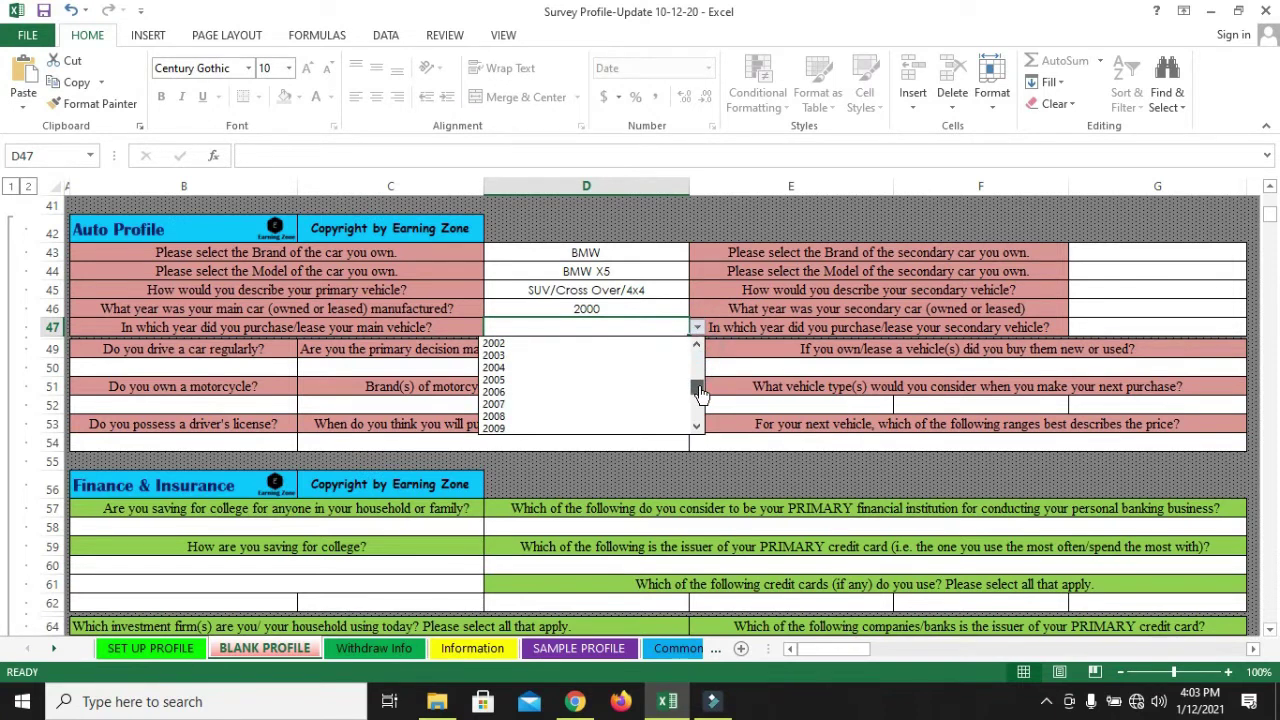
{"action": "left_click", "coordinate": [526, 391]}
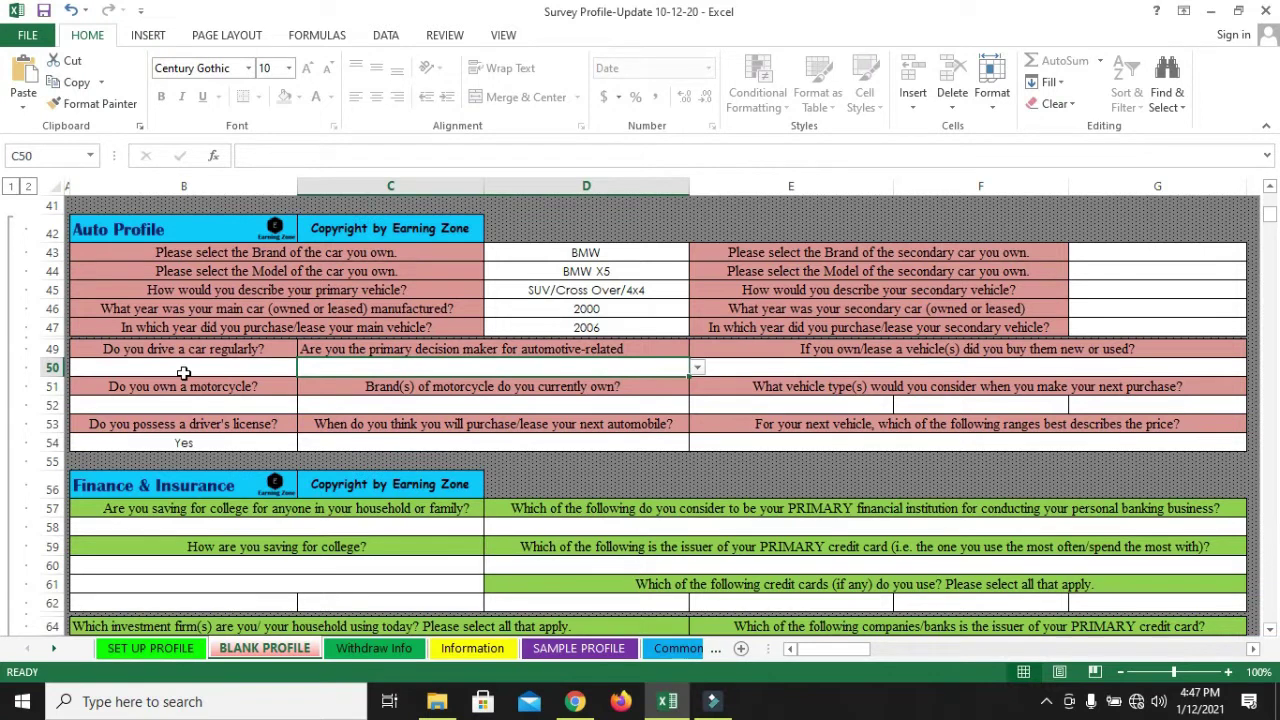
Answer "I own a car/cars" in B50 for driving regularly and Yes in C50 for being the primary automotive decision maker.
{"action": "left_click", "coordinate": [241, 372]}
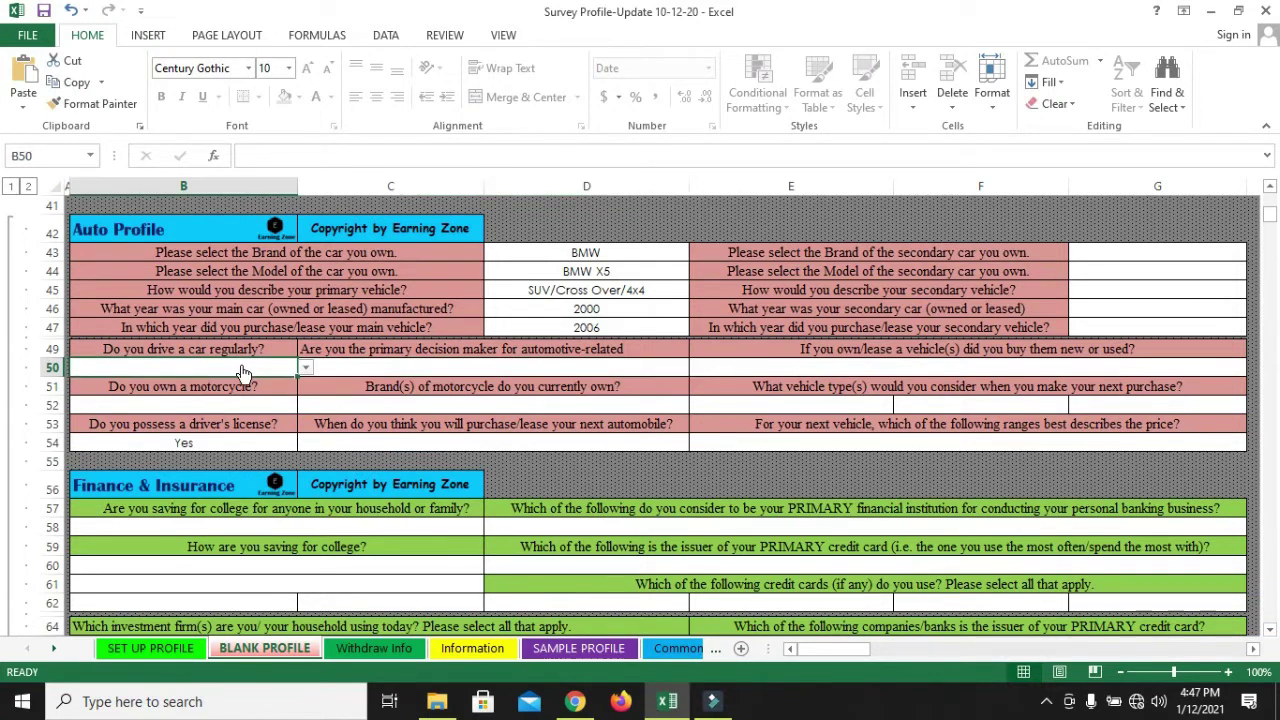
{"action": "key", "text": "alt+Down"}
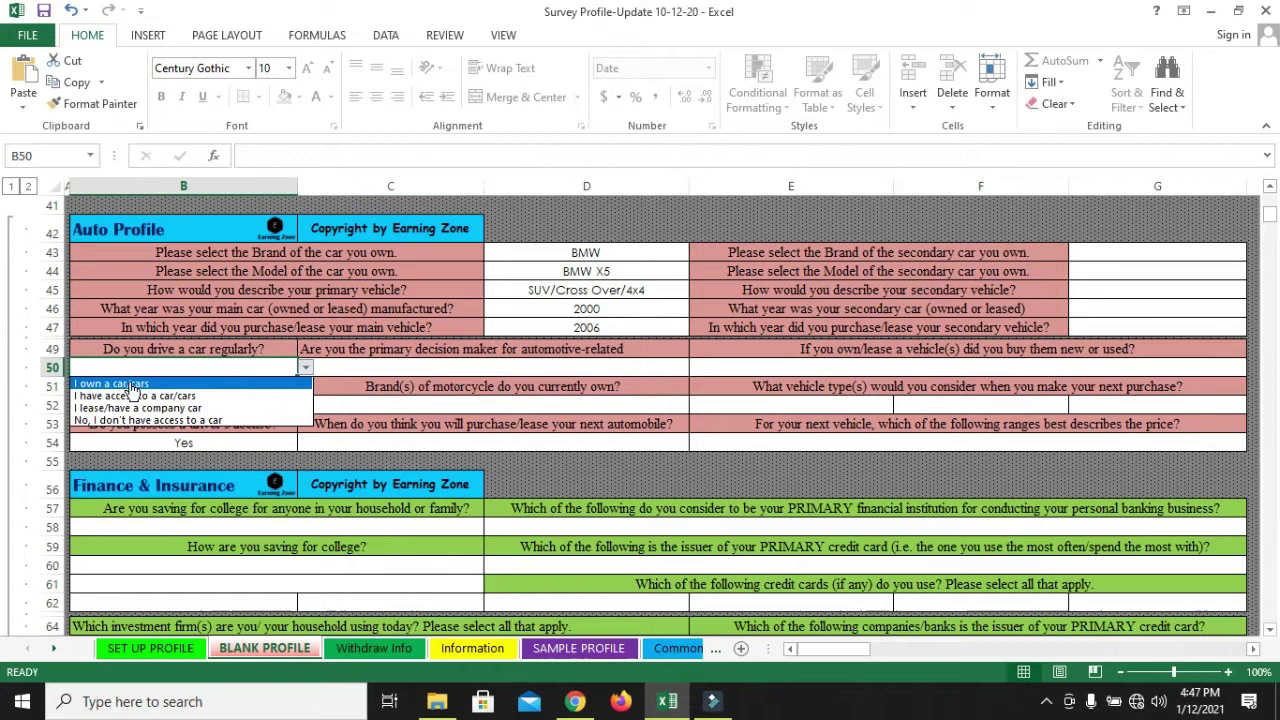
{"action": "left_click", "coordinate": [130, 385]}
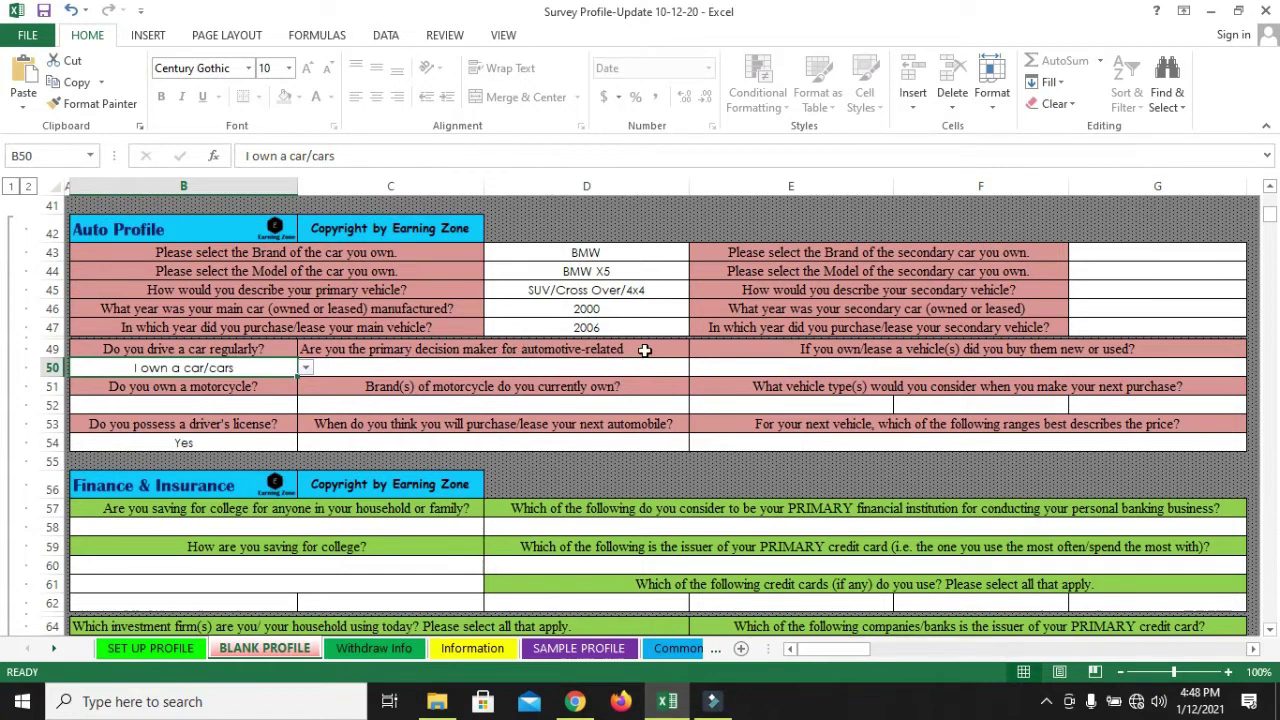
{"action": "left_click", "coordinate": [441, 368]}
{"action": "key", "text": "alt+Down"}
{"action": "left_click", "coordinate": [330, 377]}
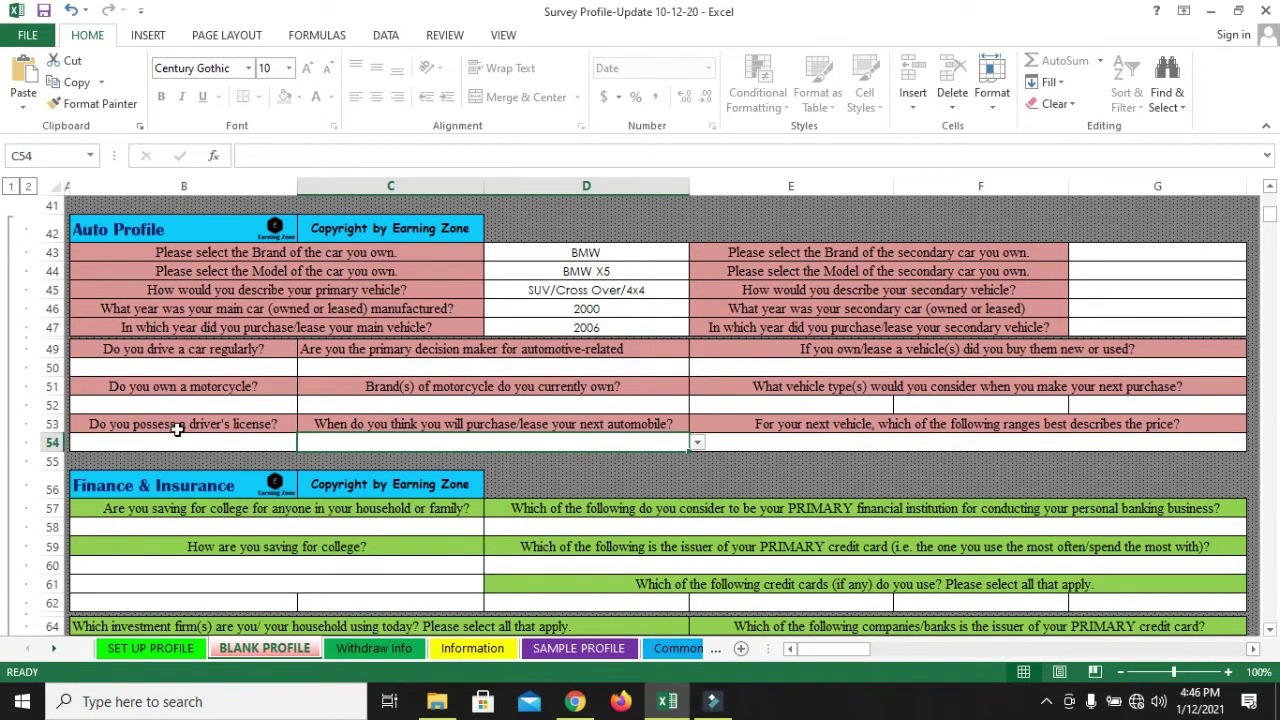
Answer Yes in B54 to possessing a driver's license.
{"action": "left_click", "coordinate": [253, 446]}
{"action": "key", "text": "alt+Down"}
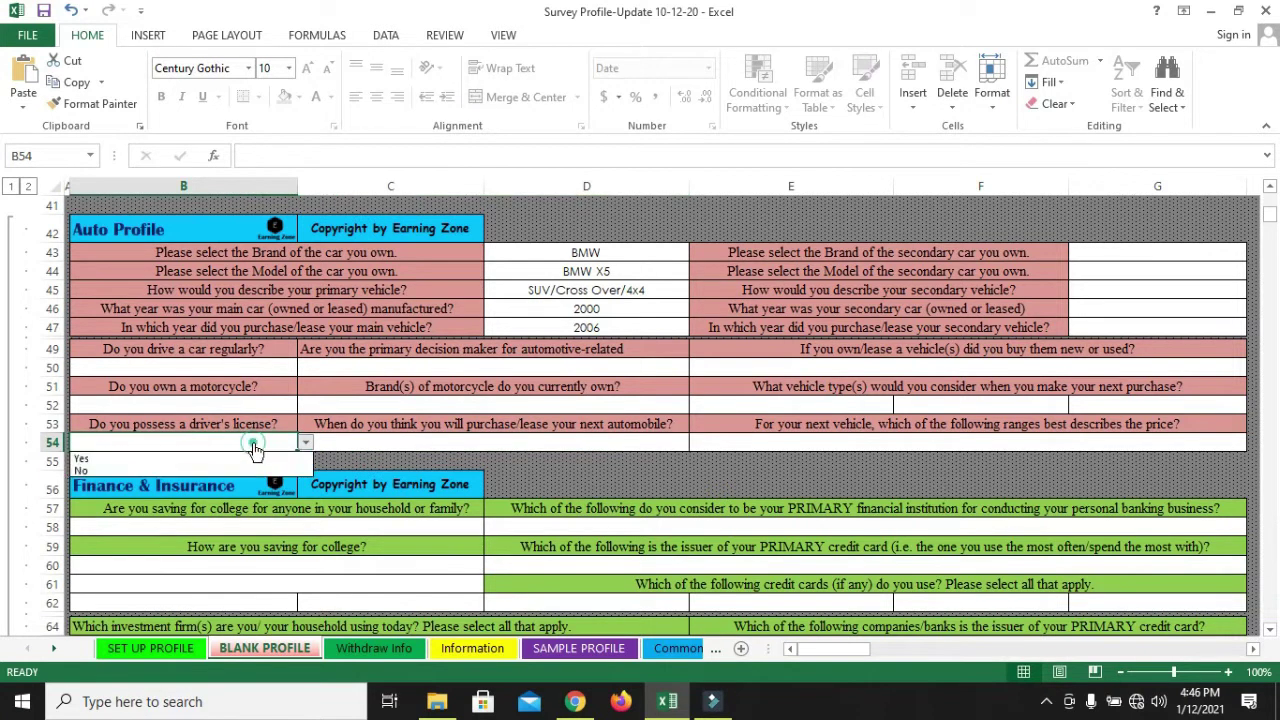
{"action": "left_click", "coordinate": [112, 459]}
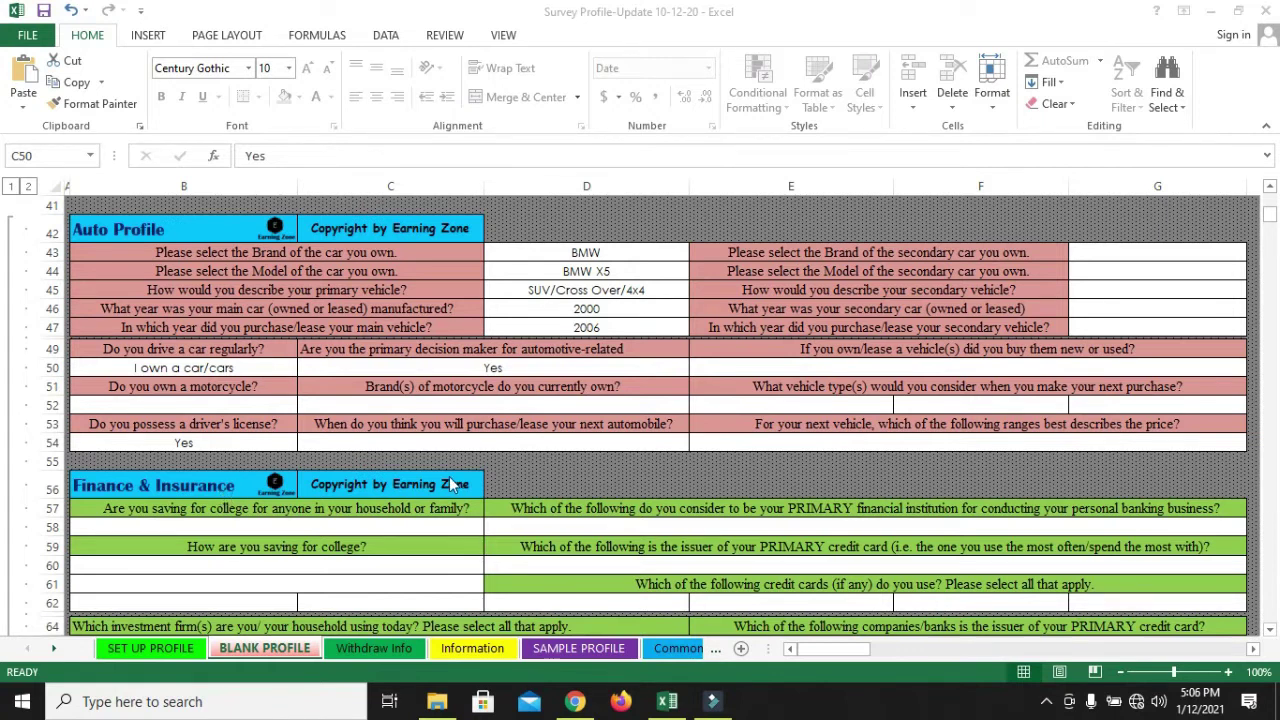
Review the college-saving questions and their answers in the Finance & Insurance section.
{"action": "scroll", "coordinate": [546, 466], "scroll_direction": "down", "scroll_amount": 5}
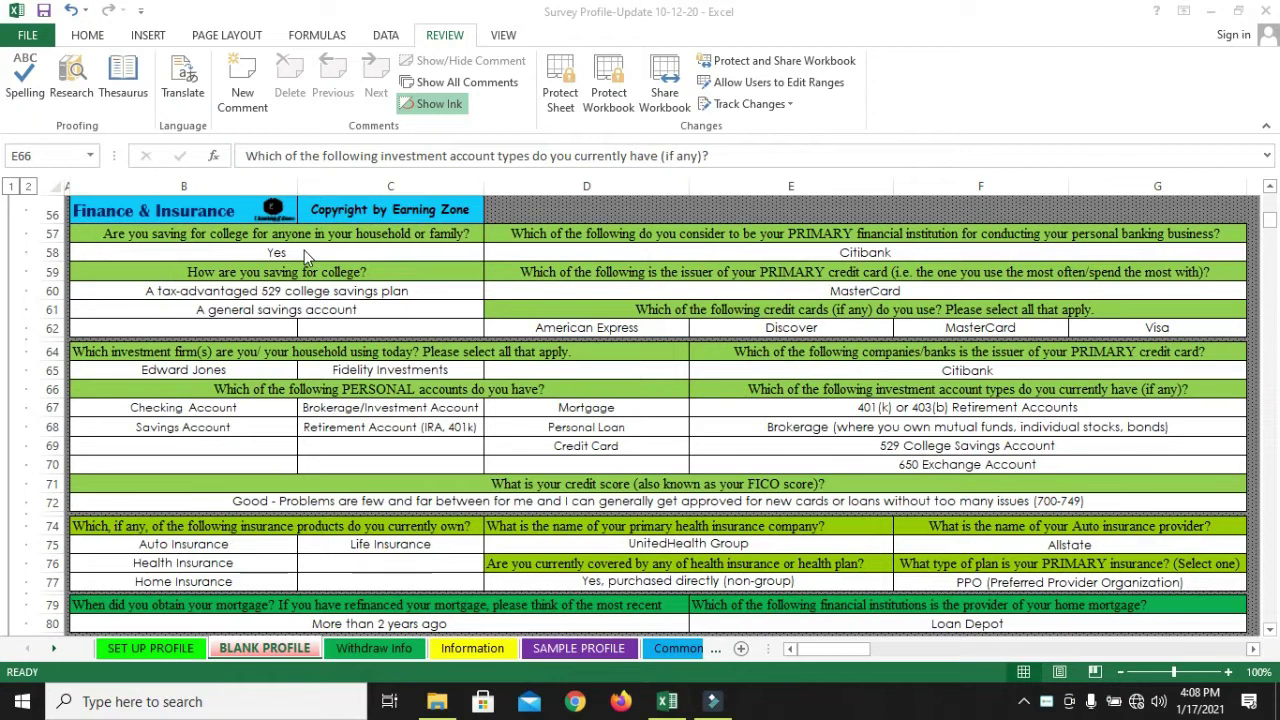
{"action": "left_click", "coordinate": [350, 252]}
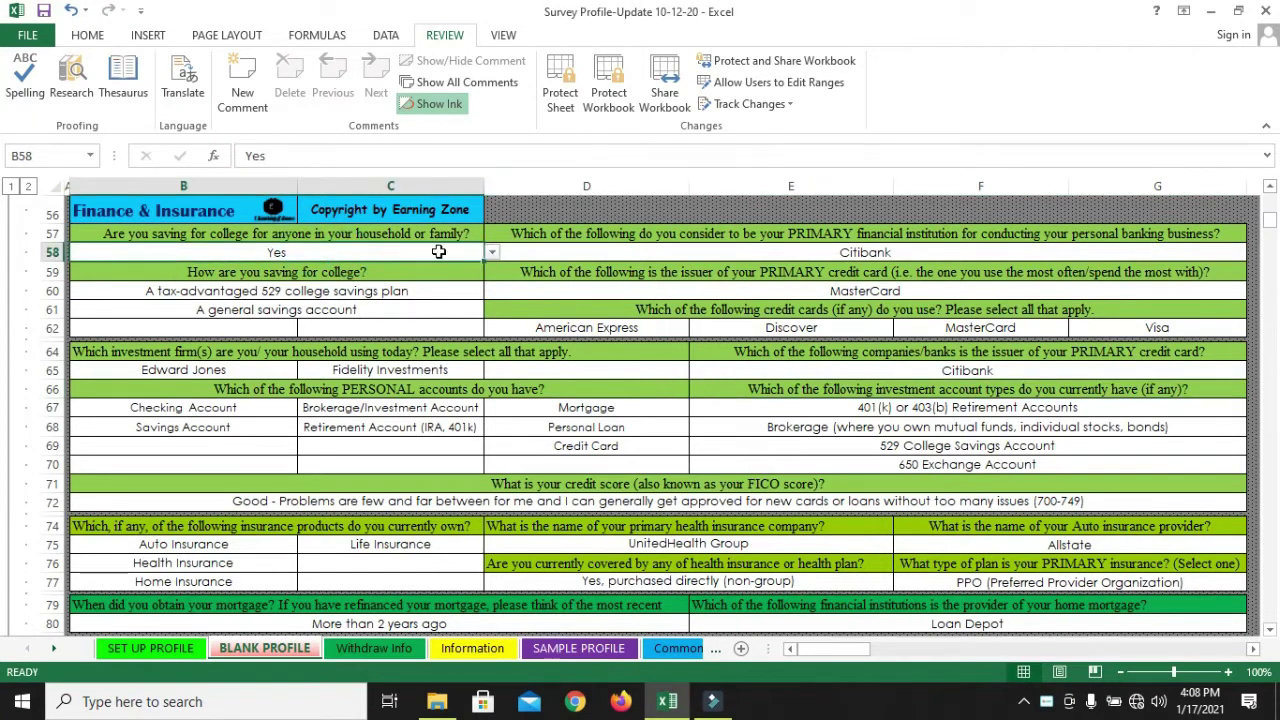
{"action": "left_click", "coordinate": [304, 277]}
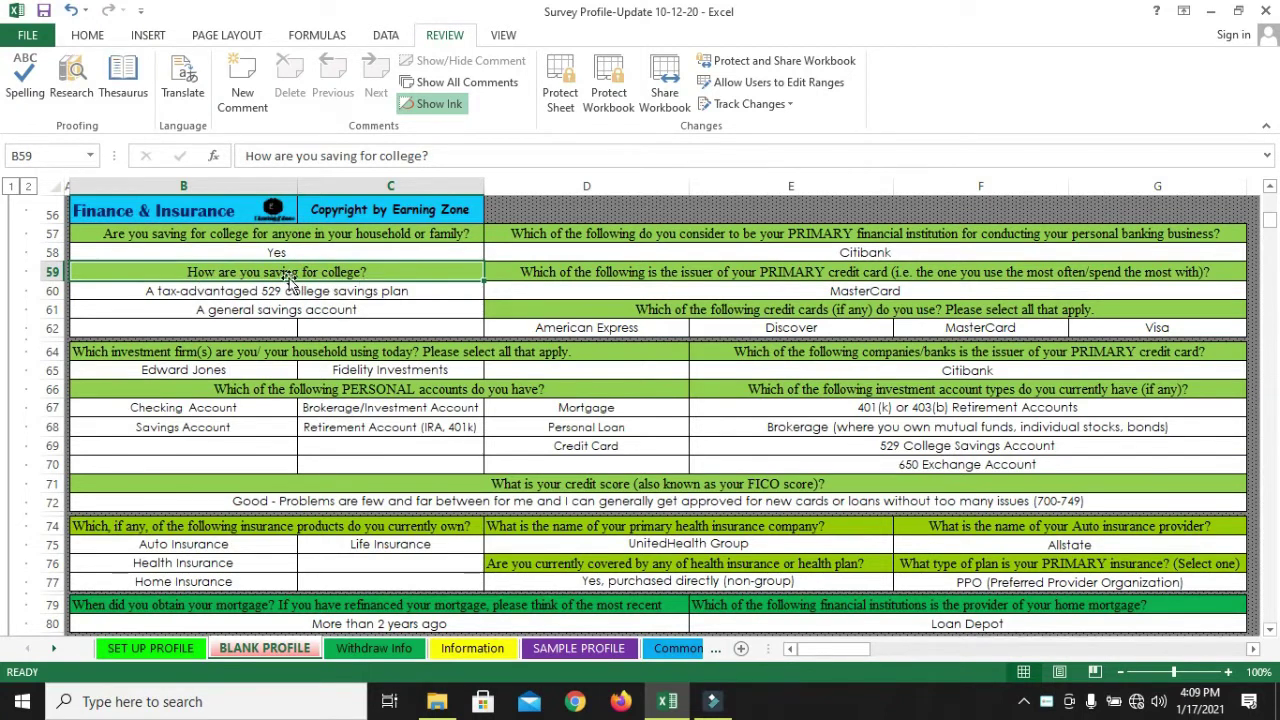
Compare the answer in B58 about saving for college with the saving method given in B60.
{"action": "left_click", "coordinate": [407, 297]}
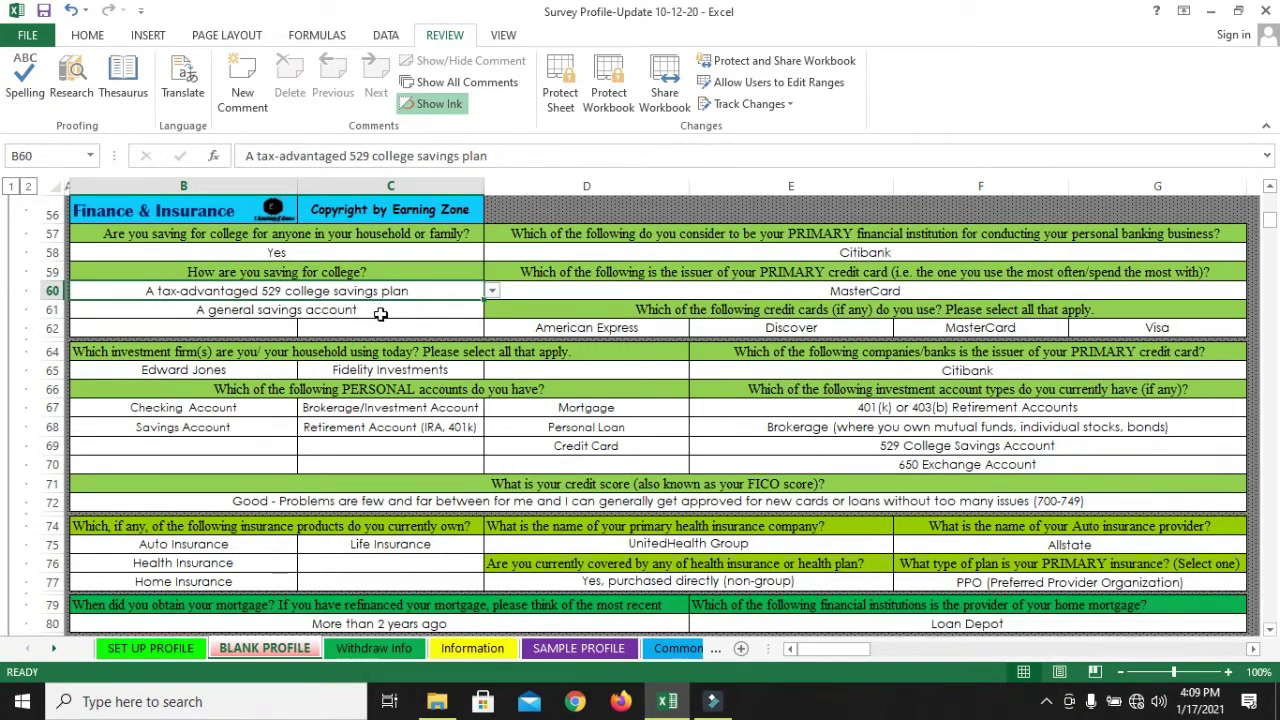
{"action": "left_click", "coordinate": [410, 250]}
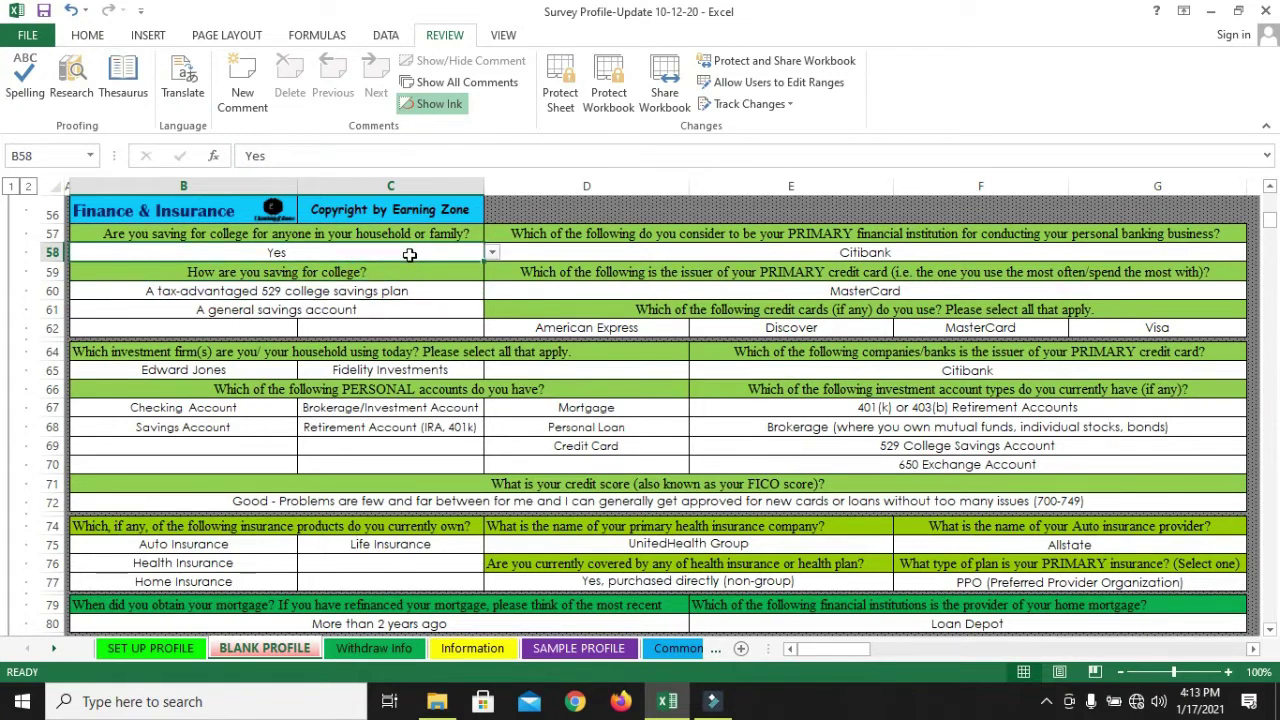
{"action": "left_click", "coordinate": [378, 272]}
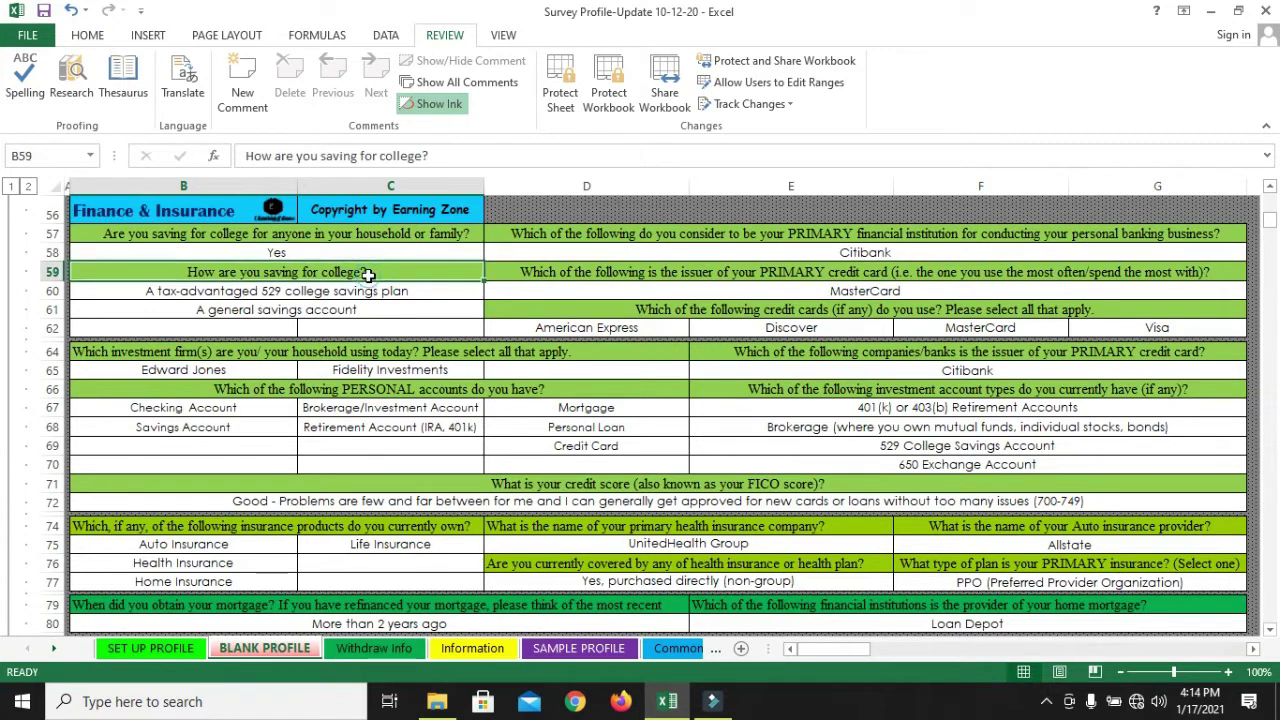
{"action": "left_click", "coordinate": [354, 294]}
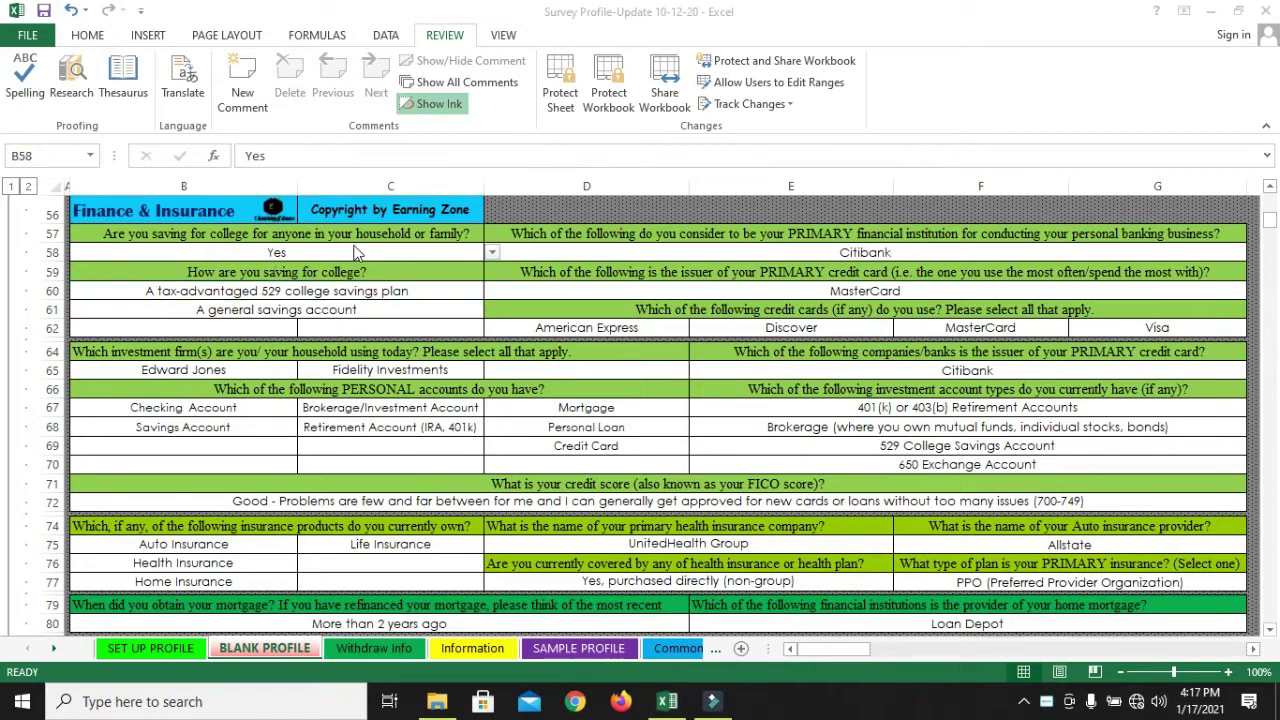
Answer "No, but I need to start No" in B58 for saving for college and check it against the follow-up question in B59.
{"action": "left_click", "coordinate": [357, 252]}
{"action": "left_click", "coordinate": [492, 252]}
{"action": "left_click", "coordinate": [253, 277]}
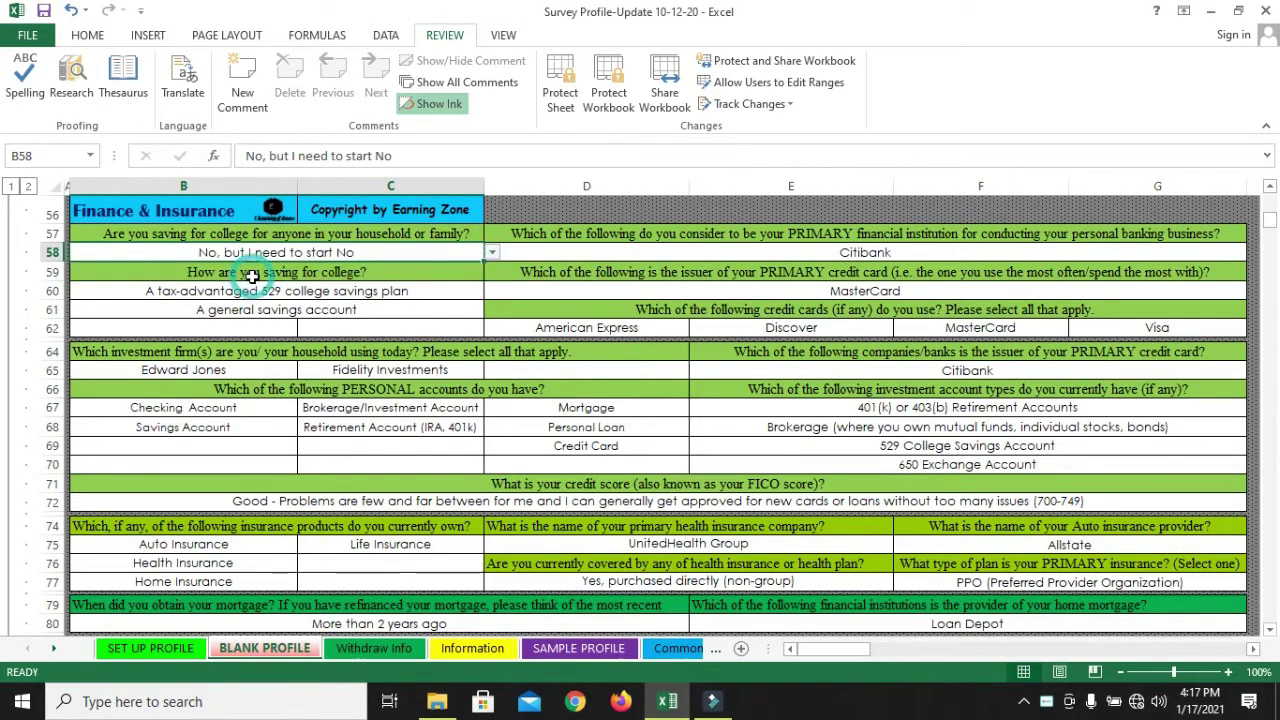
{"action": "left_click", "coordinate": [315, 276]}
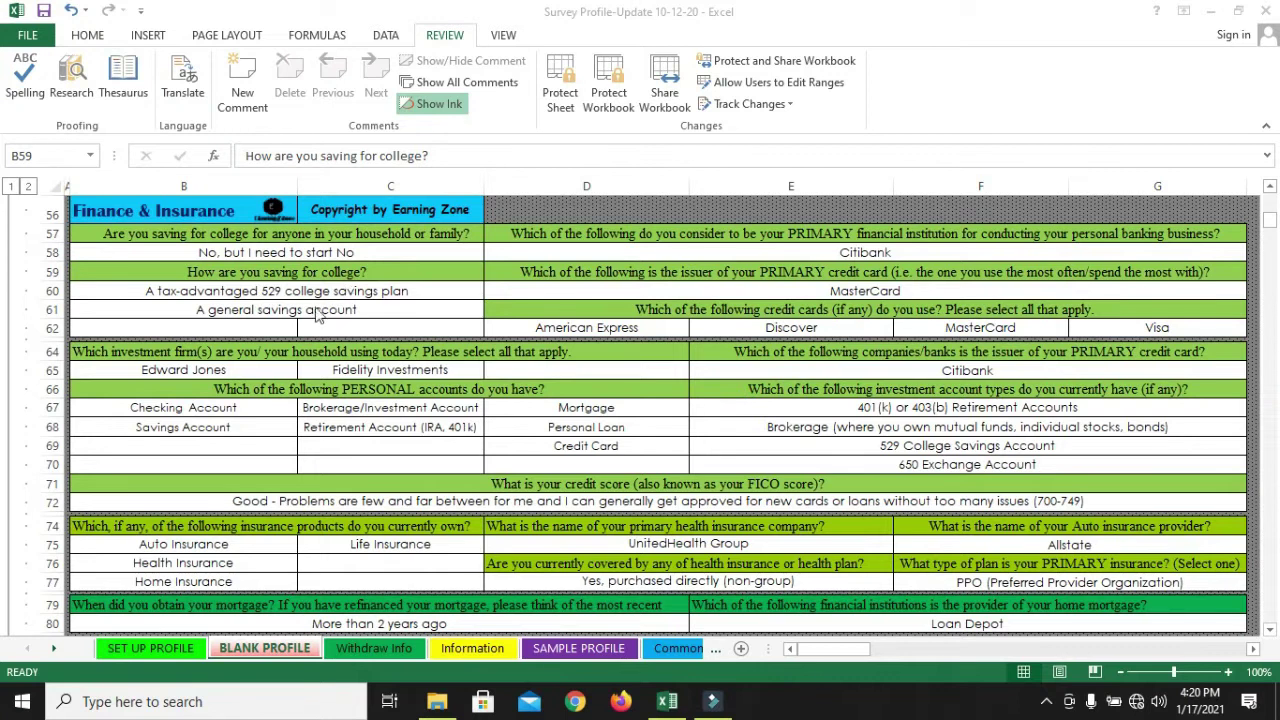
{"action": "left_click", "coordinate": [336, 266]}
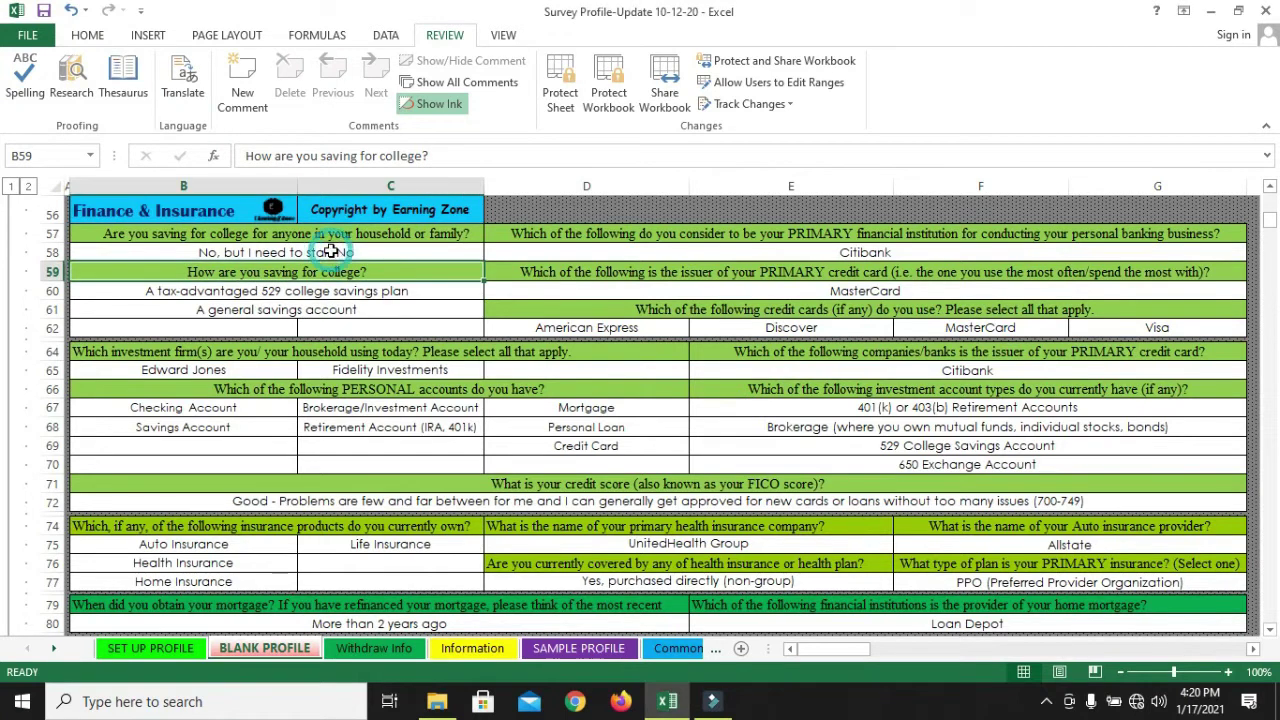
{"action": "left_click", "coordinate": [313, 292]}
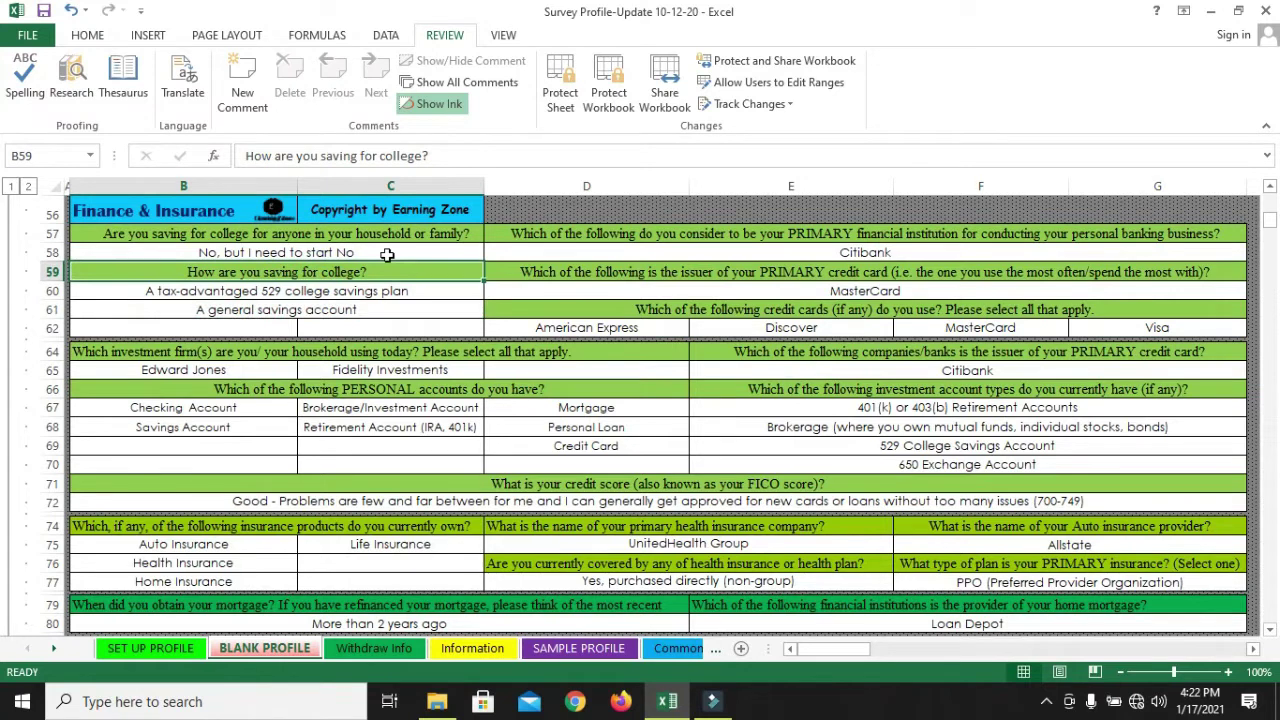
Answer Yes in B58 to saving for college, matching the saving methods in B60 and B61.
{"action": "left_click", "coordinate": [387, 255]}
{"action": "left_click", "coordinate": [491, 252]}
{"action": "left_click", "coordinate": [232, 270]}
{"action": "left_click_drag", "start_coordinate": [271, 292], "coordinate": [272, 304]}
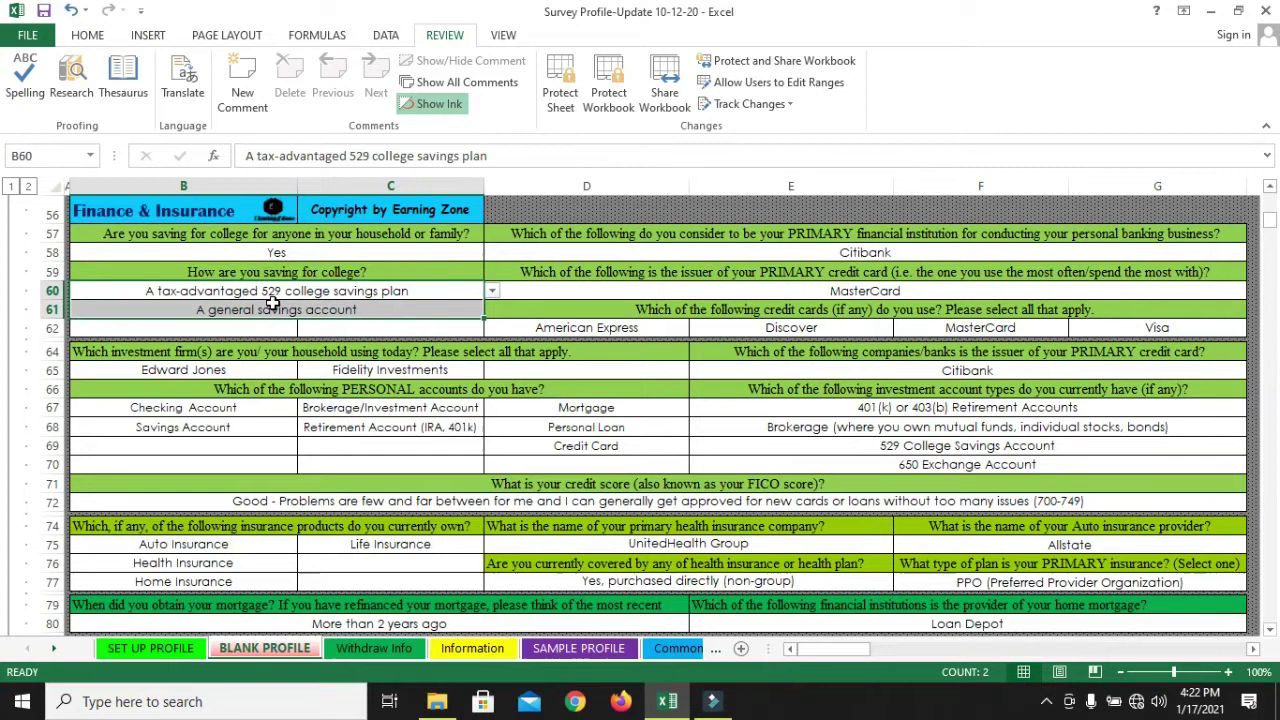
Check the college-saving methods in B60 and B61 against the 529 College Savings Account in E69 and the Savings Account in B68.
{"action": "left_click", "coordinate": [815, 394]}
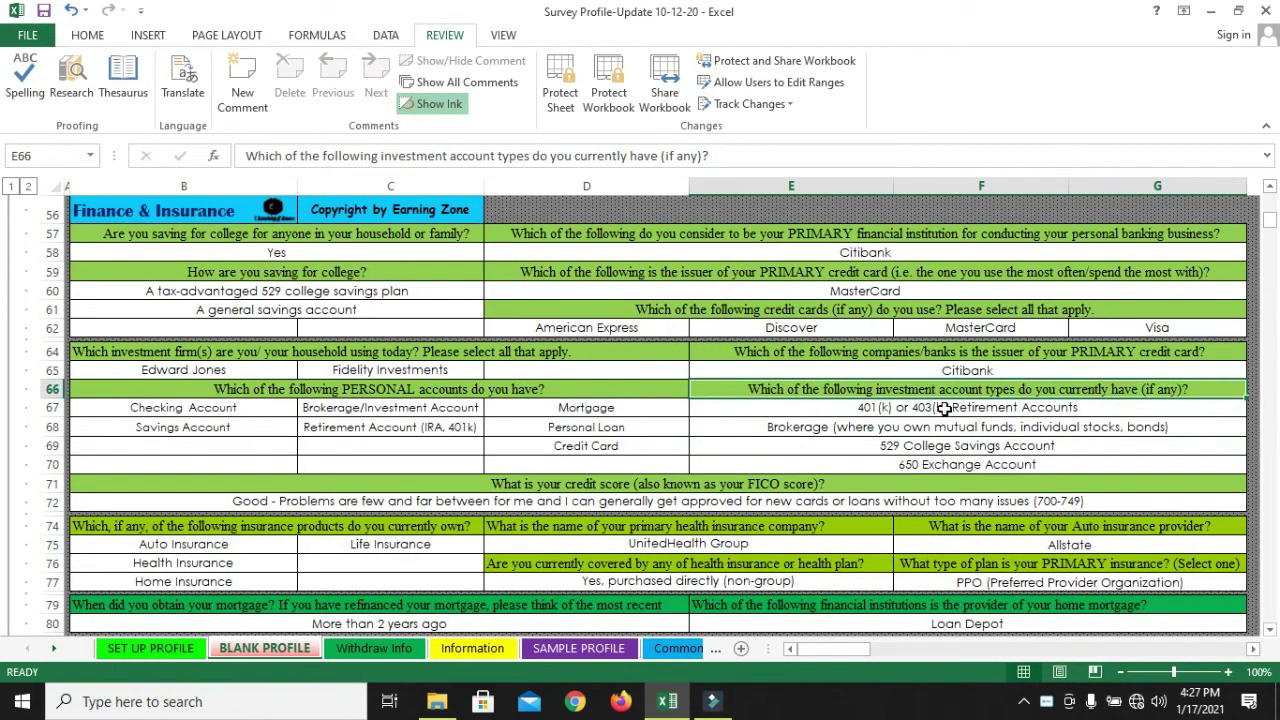
{"action": "left_click", "coordinate": [945, 450]}
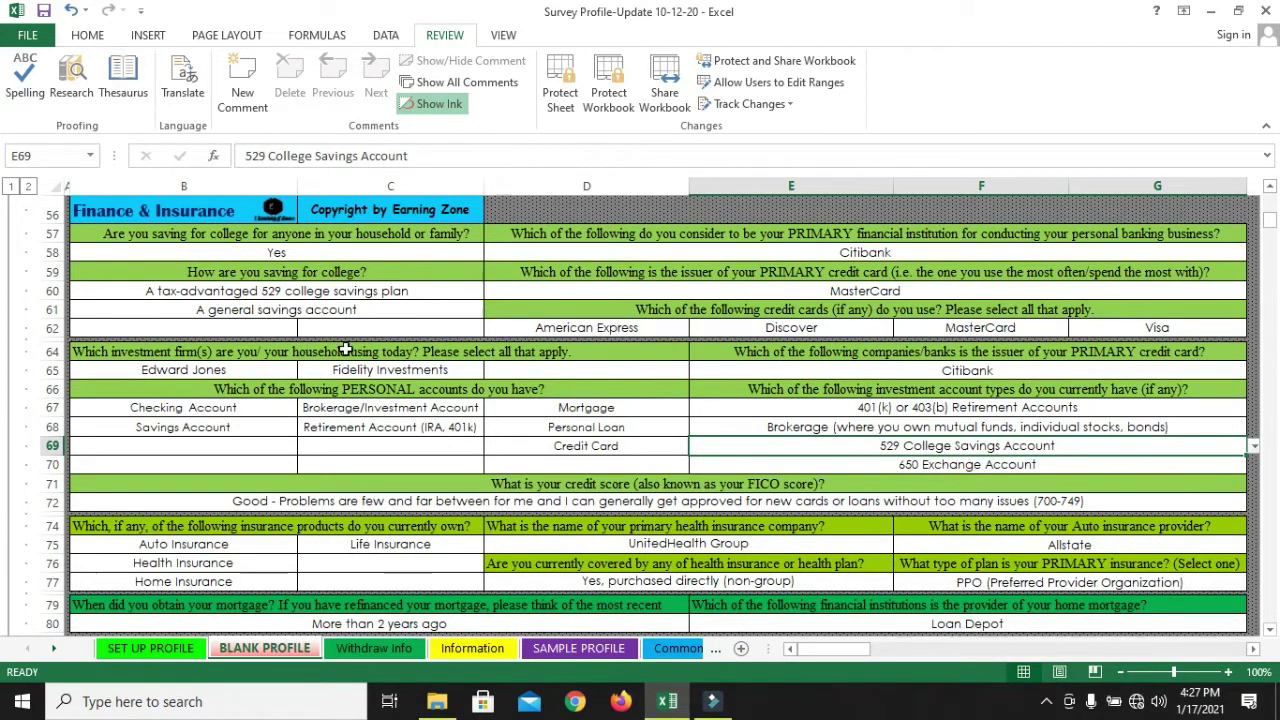
{"action": "left_click", "coordinate": [328, 292]}
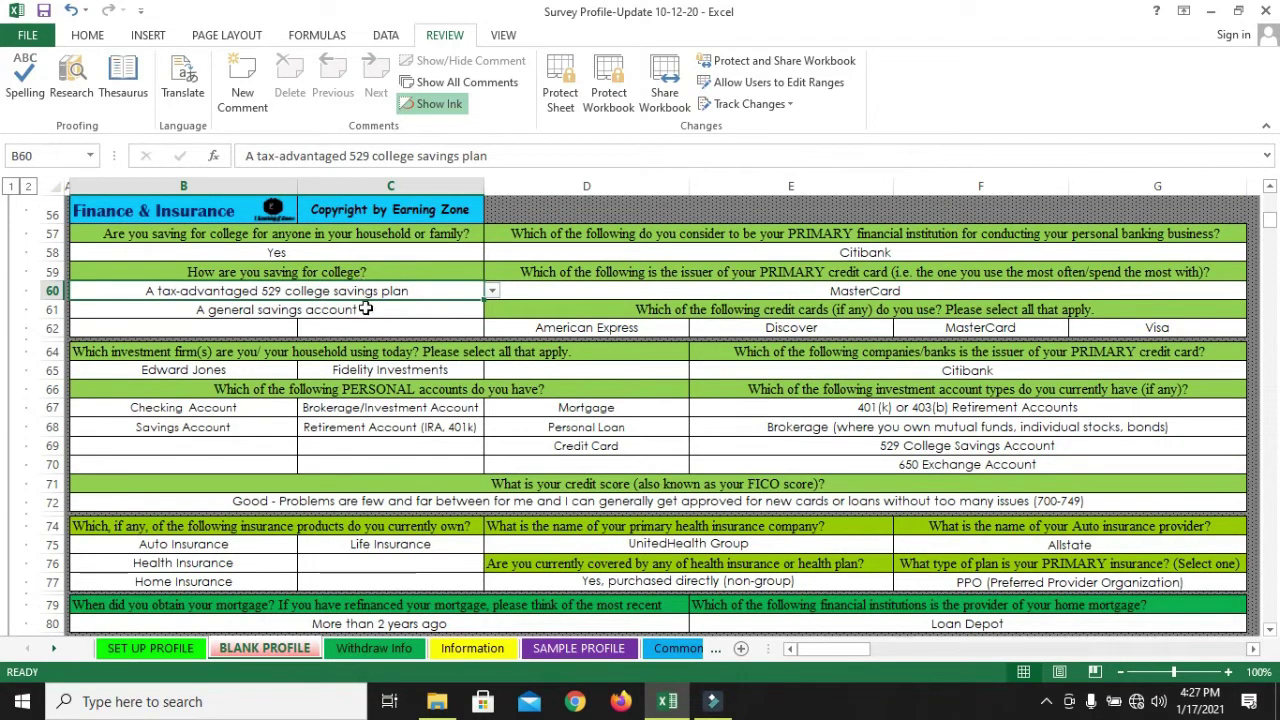
{"action": "key", "text": "Up"}
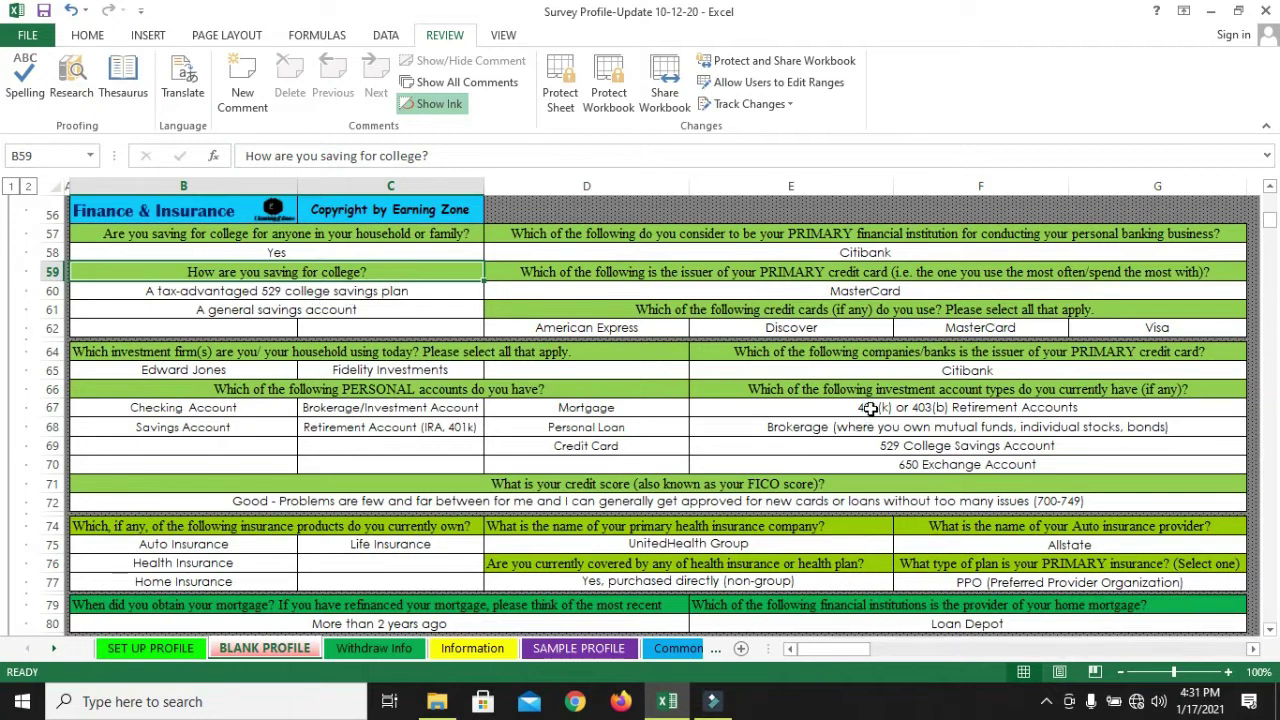
{"action": "left_click", "coordinate": [862, 446]}
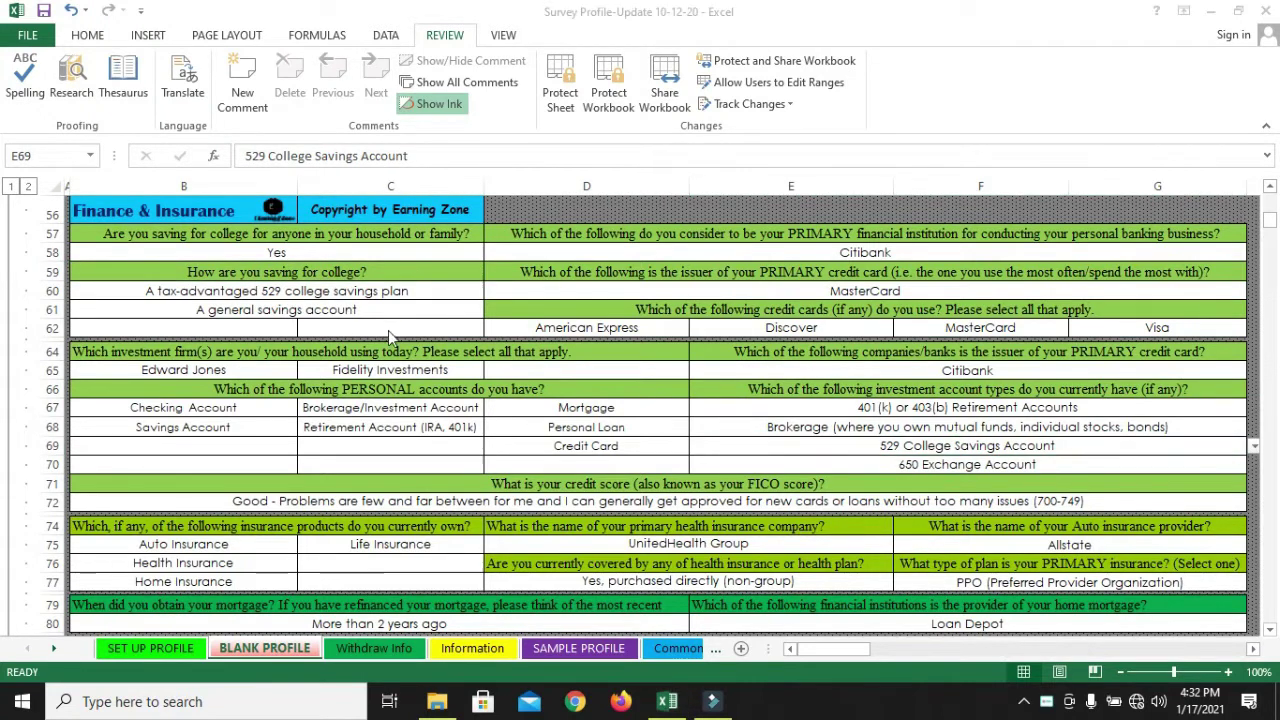
{"action": "left_click", "coordinate": [228, 308]}
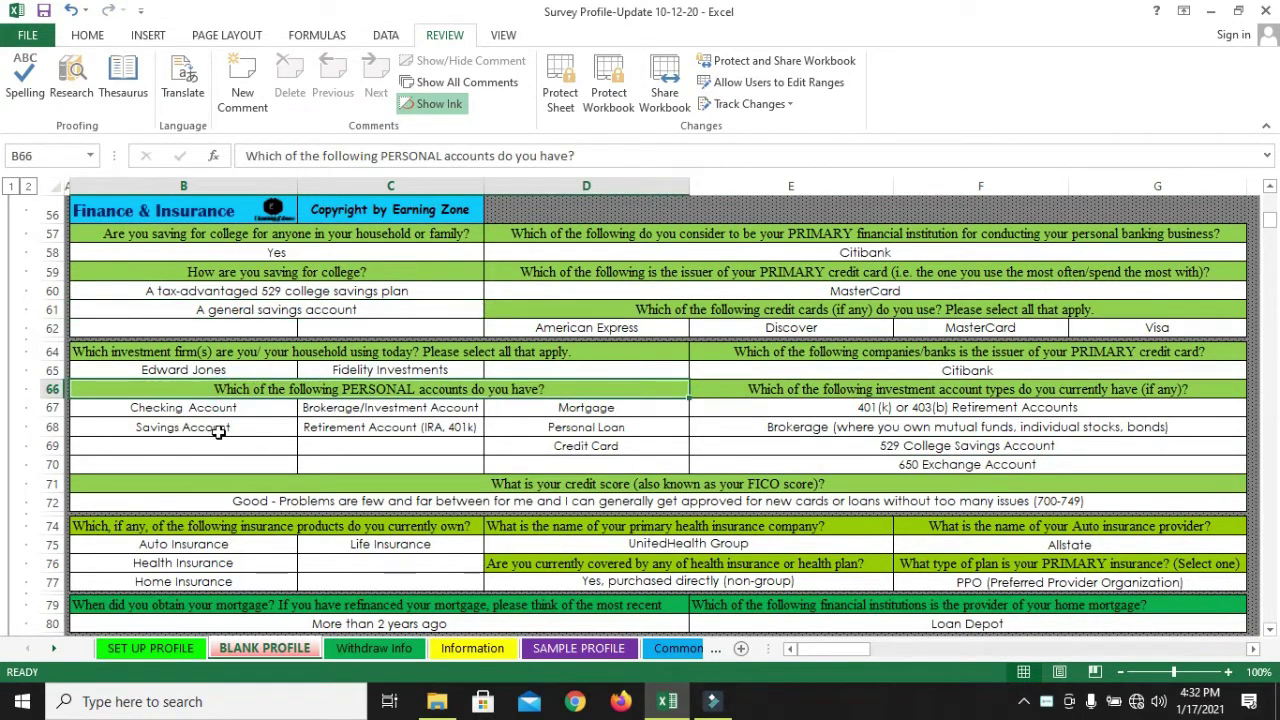
{"action": "left_click", "coordinate": [195, 428]}
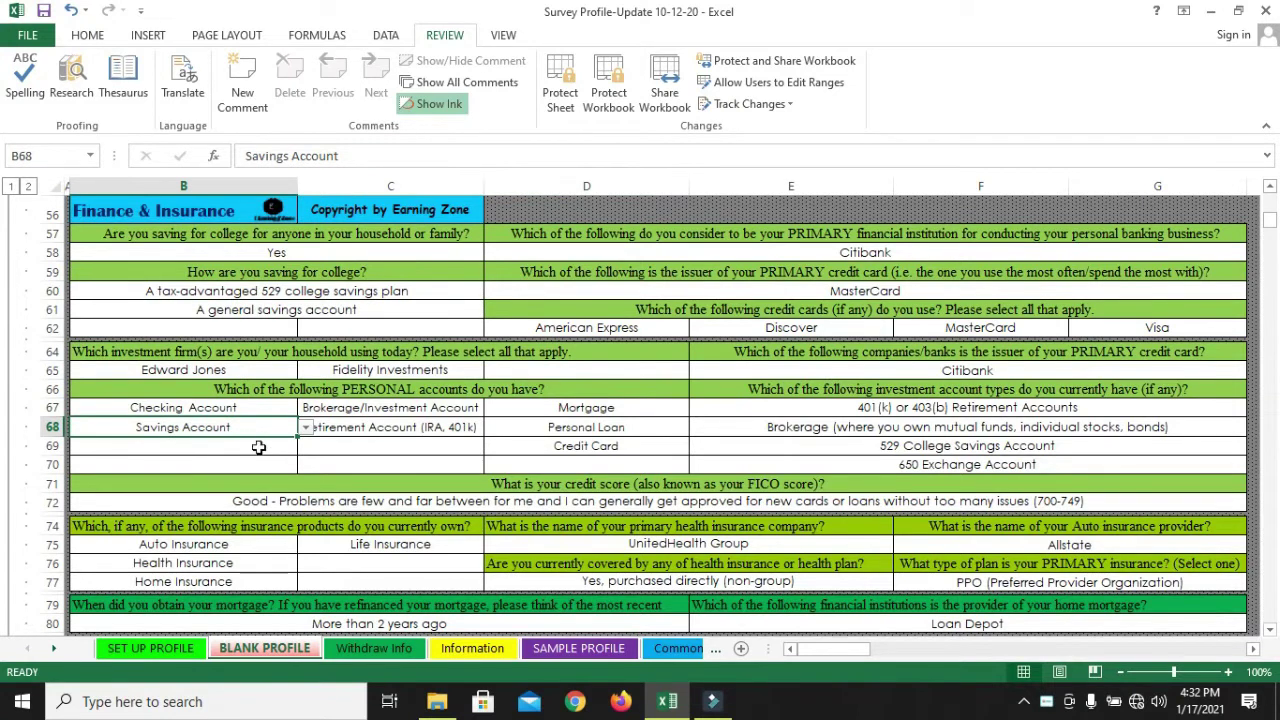
Compare the Brokerage/Investment Account among the personal accounts in C67 with the Brokerage investment account type in E68.
{"action": "left_click", "coordinate": [345, 392]}
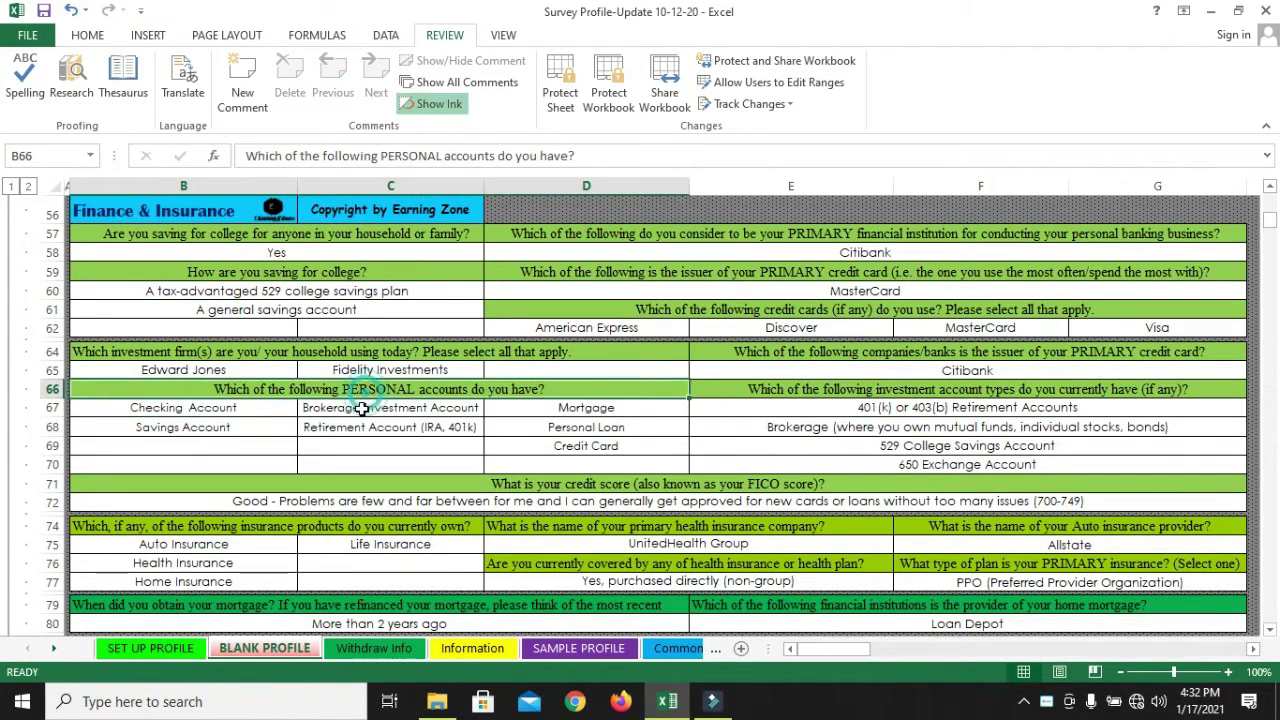
{"action": "left_click", "coordinate": [365, 408]}
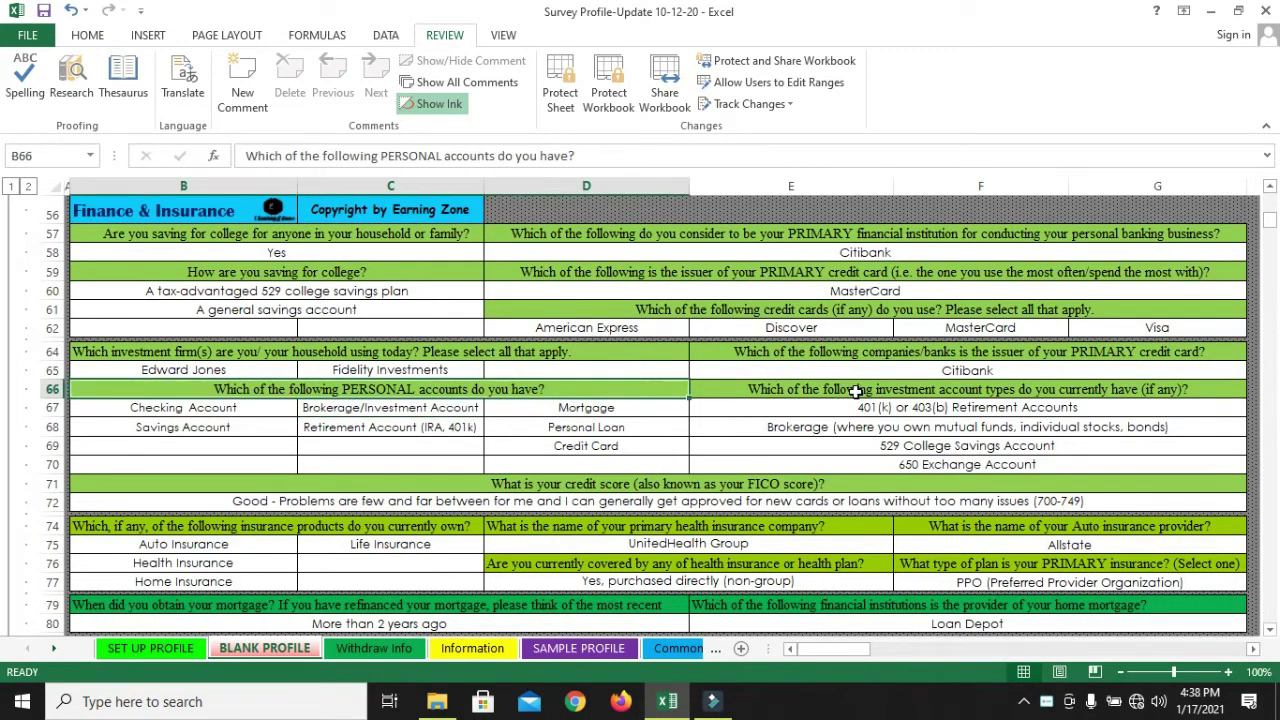
{"action": "left_click", "coordinate": [854, 391]}
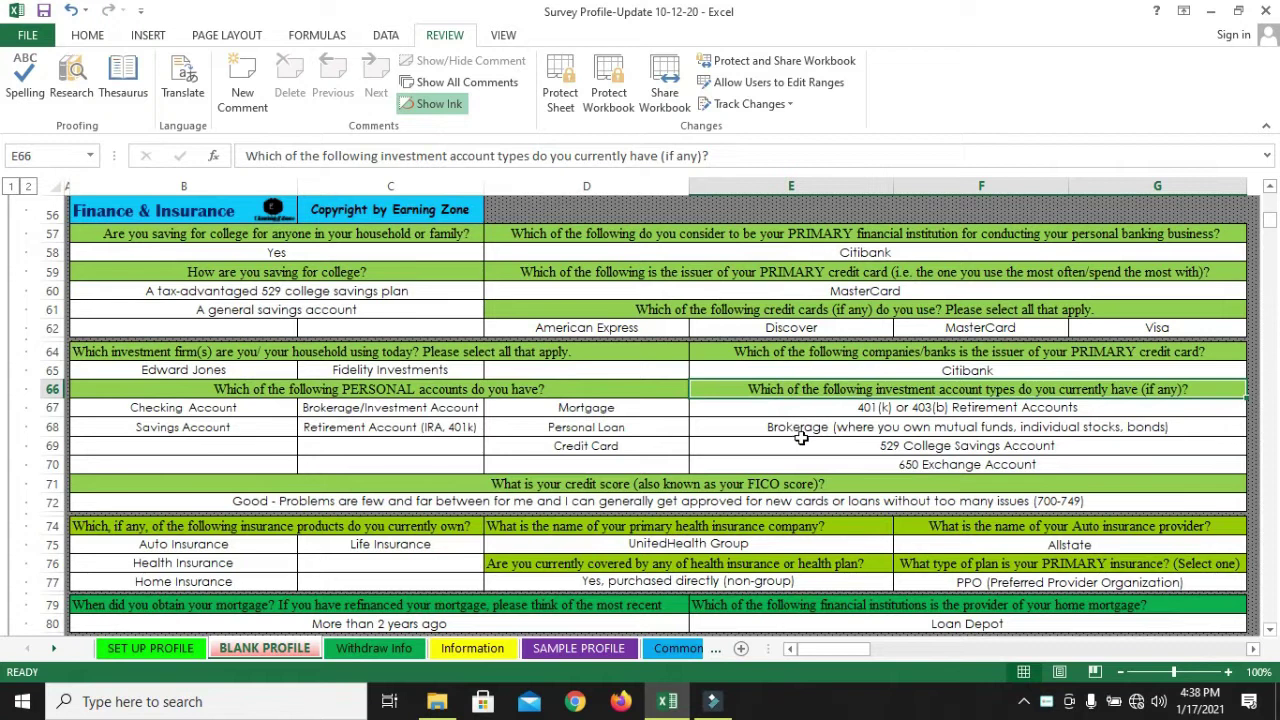
{"action": "left_click", "coordinate": [800, 430]}
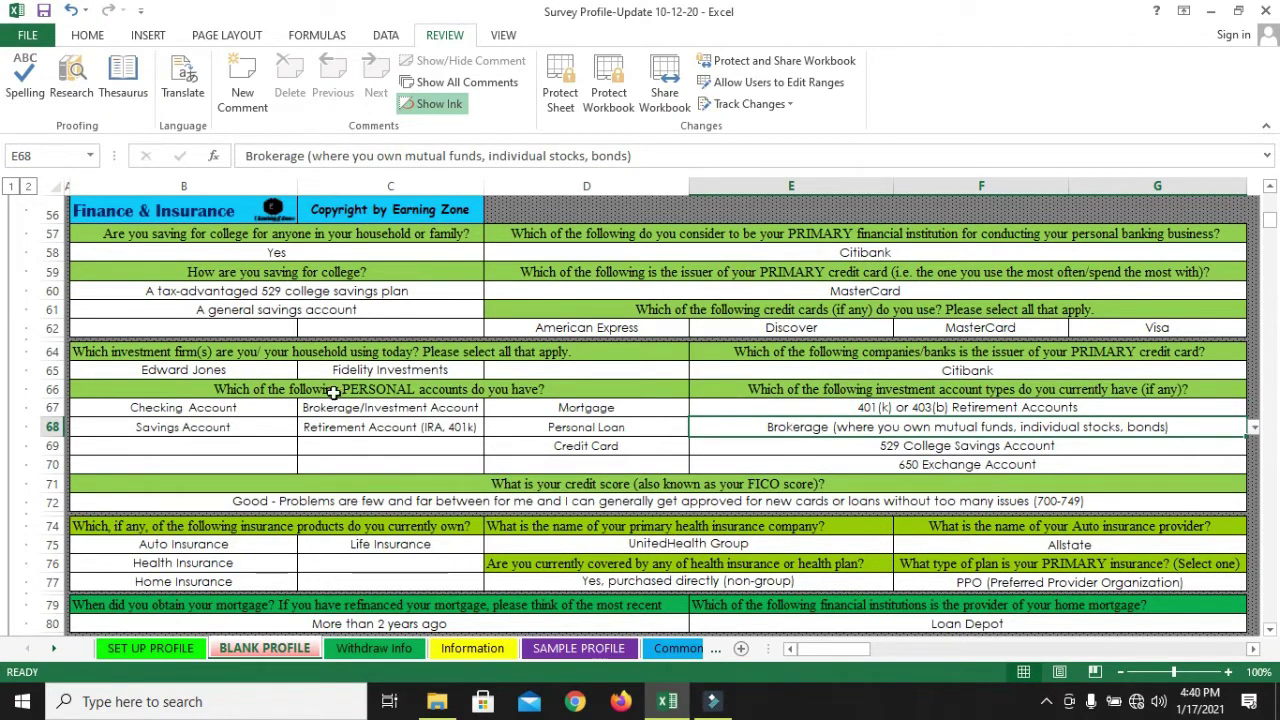
{"action": "left_click", "coordinate": [335, 394]}
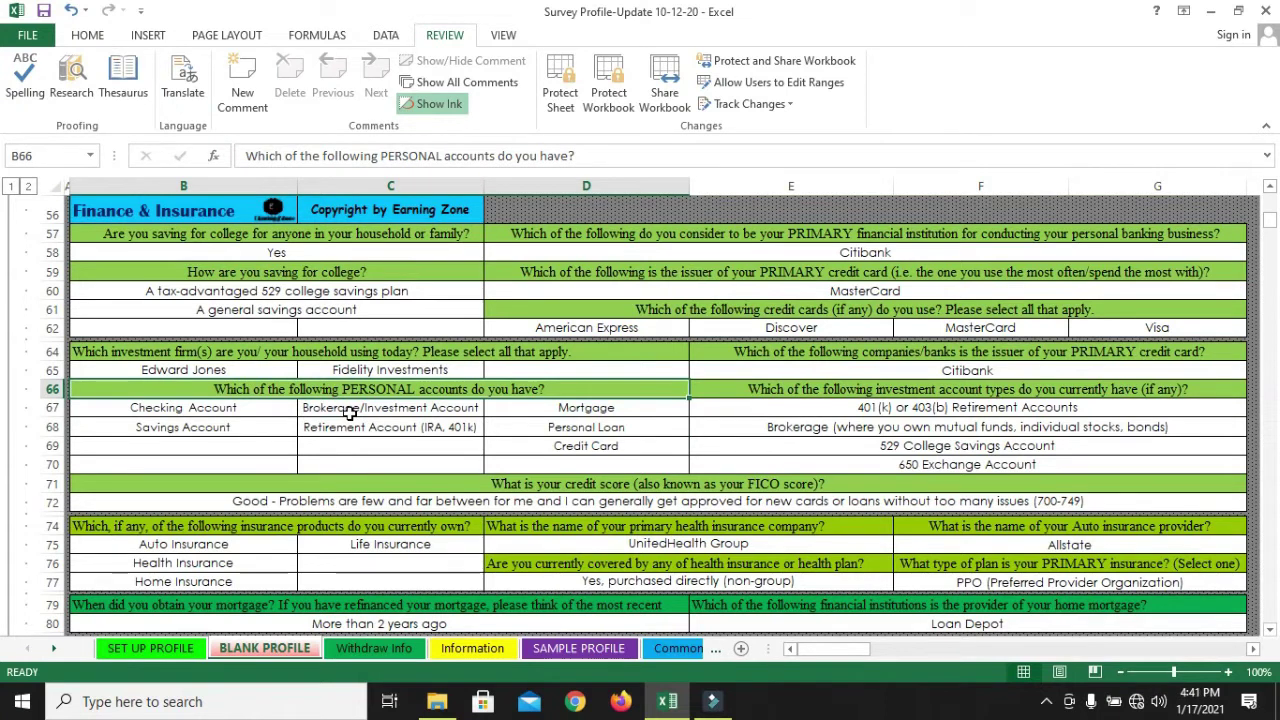
{"action": "left_click", "coordinate": [349, 413]}
{"action": "left_click_drag", "start_coordinate": [370, 390], "coordinate": [378, 433]}
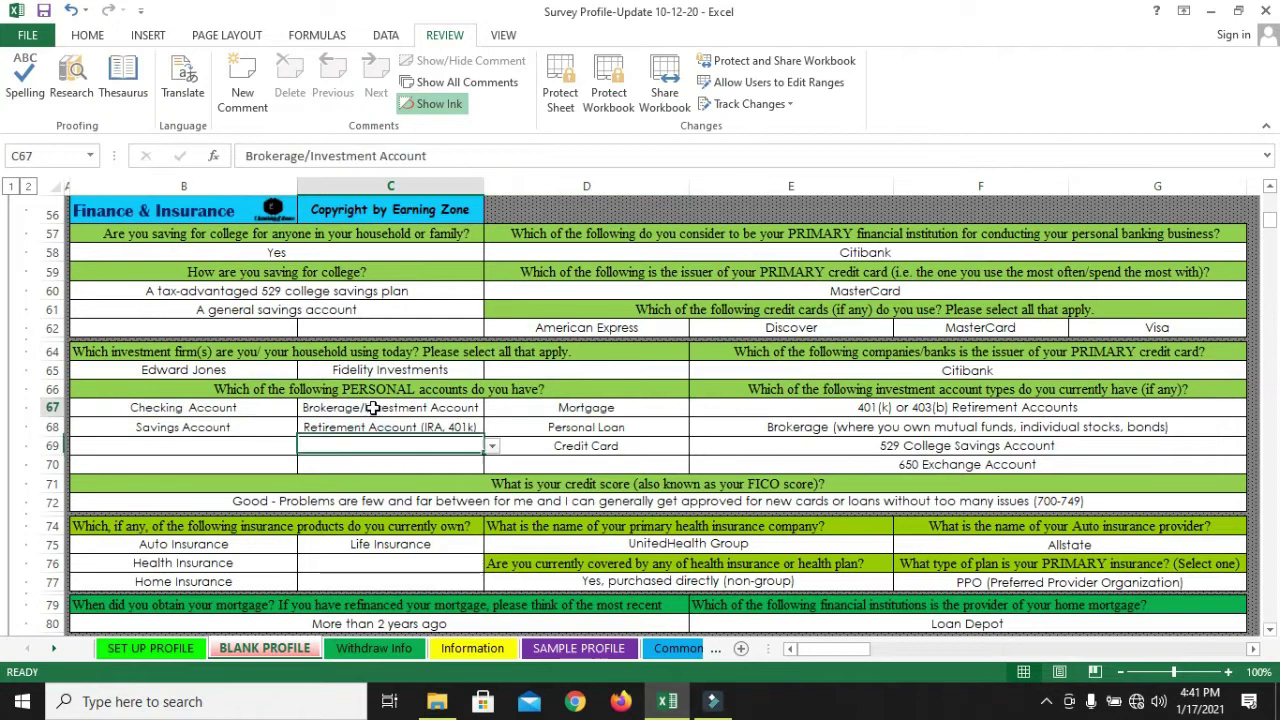
{"action": "left_click", "coordinate": [805, 392]}
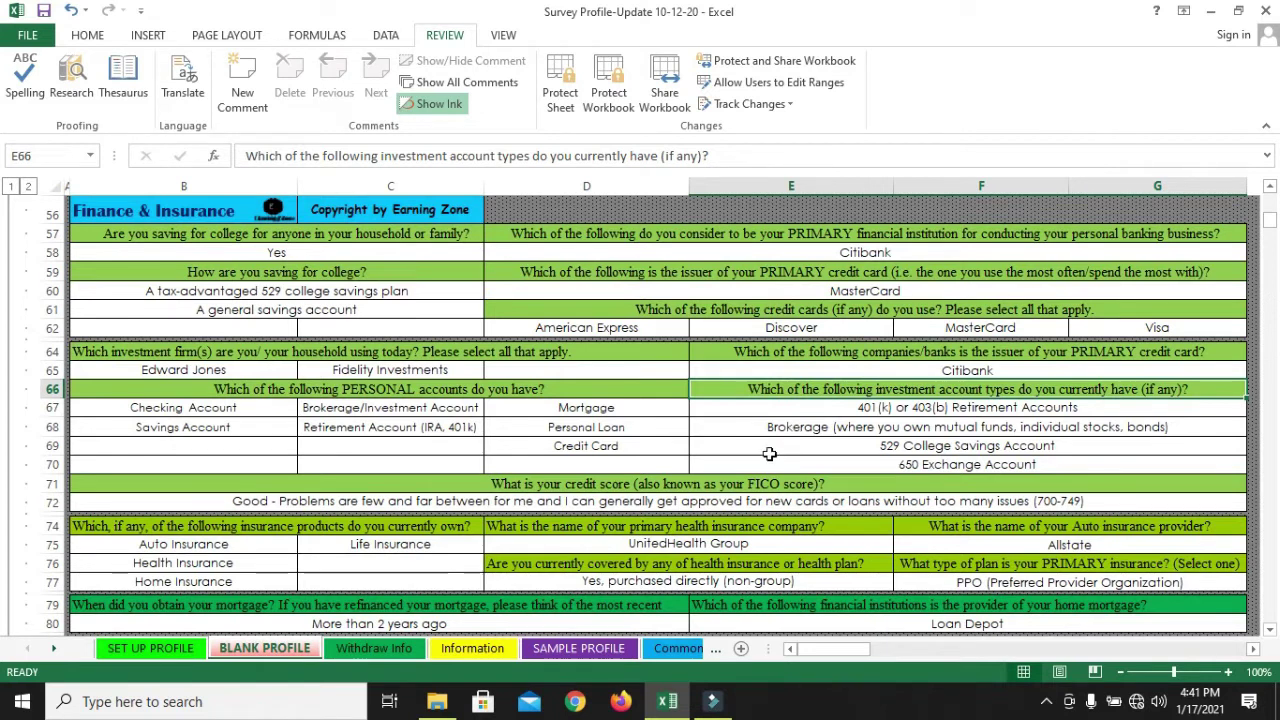
{"action": "left_click", "coordinate": [817, 428]}
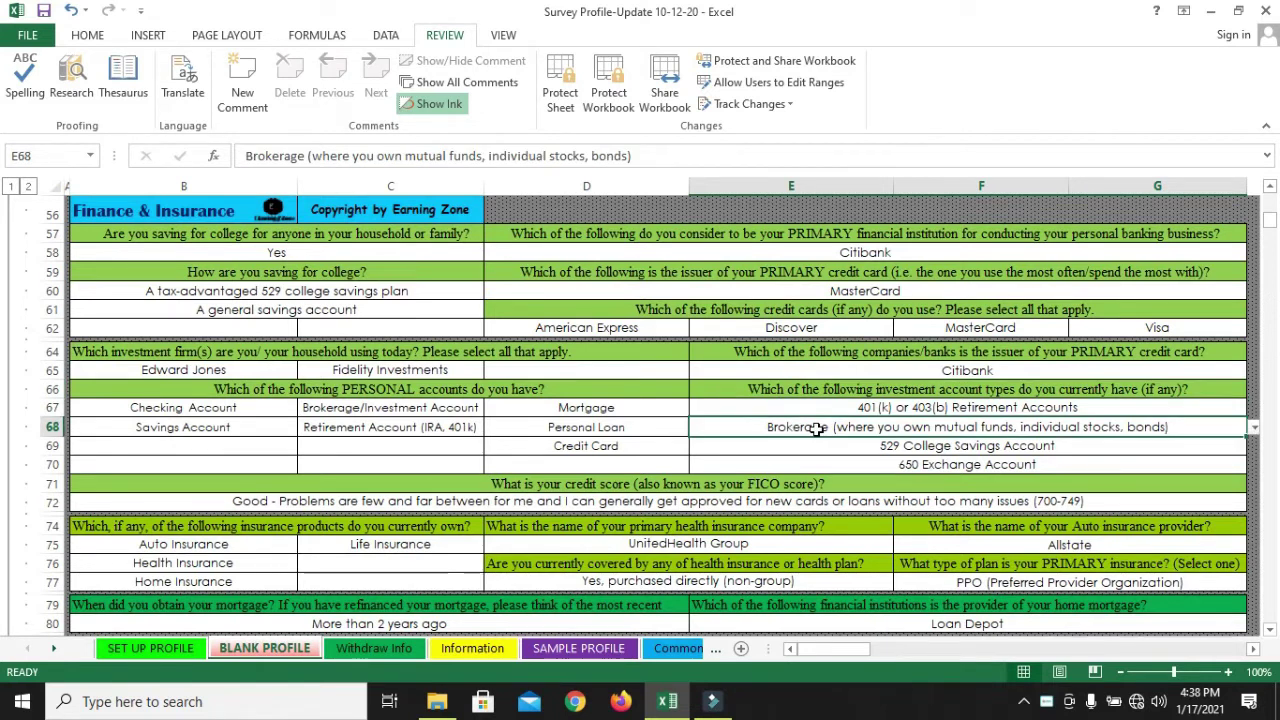
Compare the Retirement Account (IRA, 401k) in C68 with the 401(k) or 403(b) Retirement Accounts entry in E67.
{"action": "left_click", "coordinate": [385, 427]}
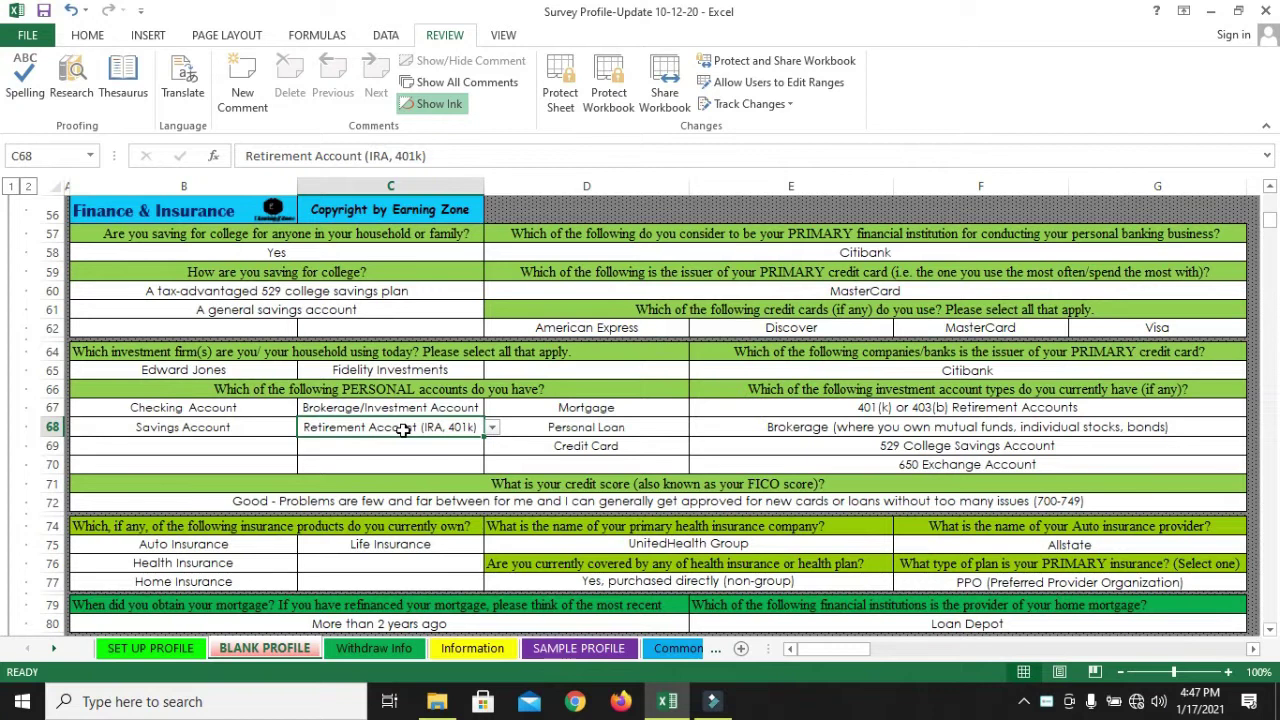
{"action": "left_click", "coordinate": [886, 430]}
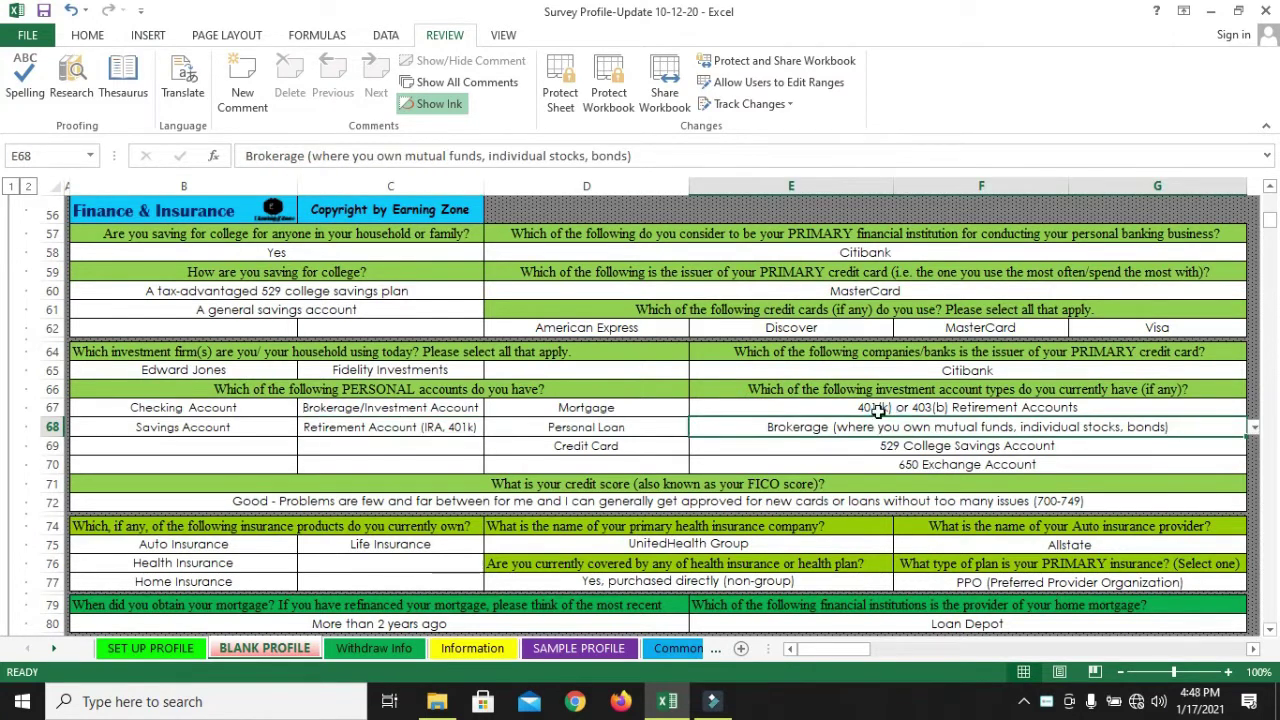
{"action": "left_click", "coordinate": [870, 408]}
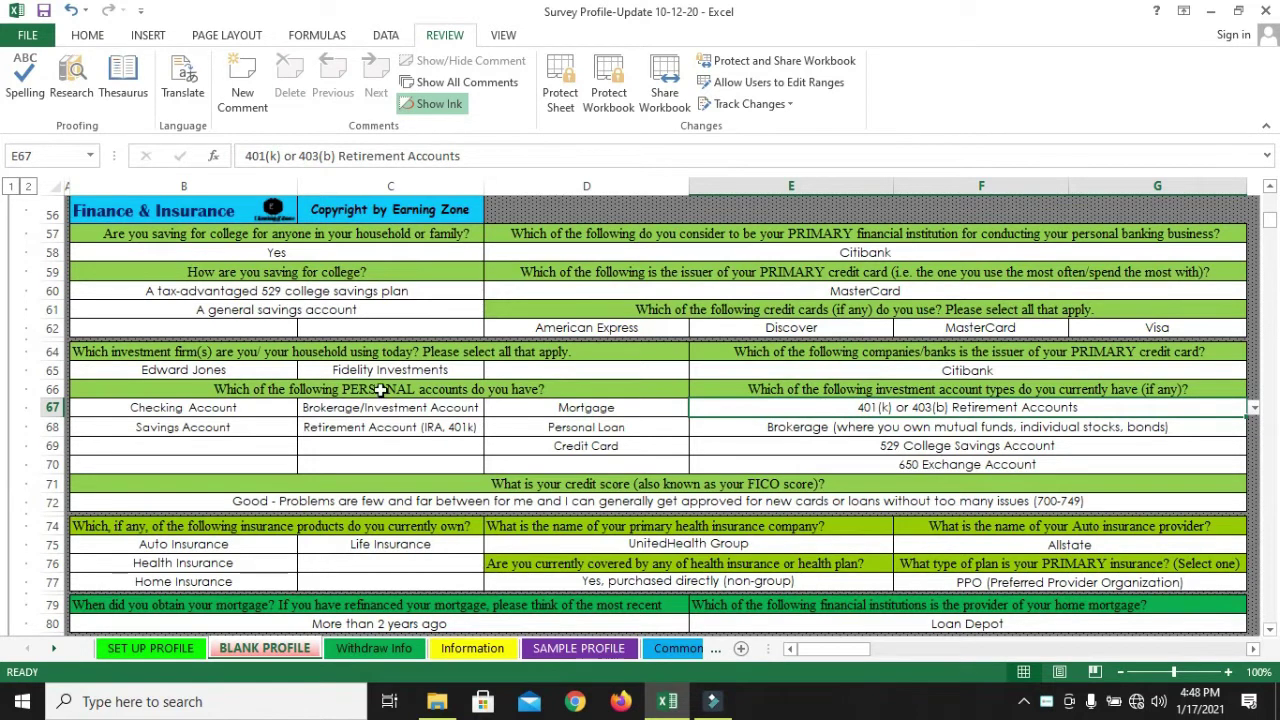
{"action": "left_click_drag", "start_coordinate": [381, 390], "coordinate": [388, 424]}
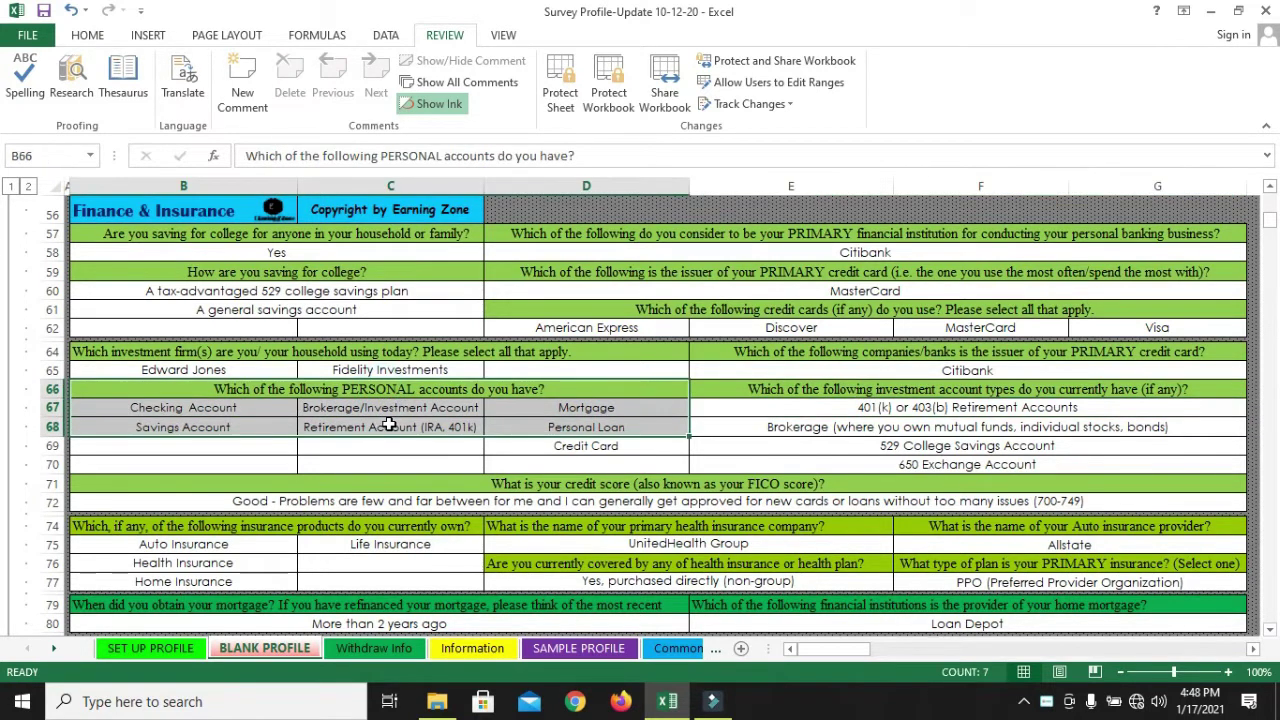
{"action": "left_click_drag", "start_coordinate": [822, 391], "coordinate": [820, 410]}
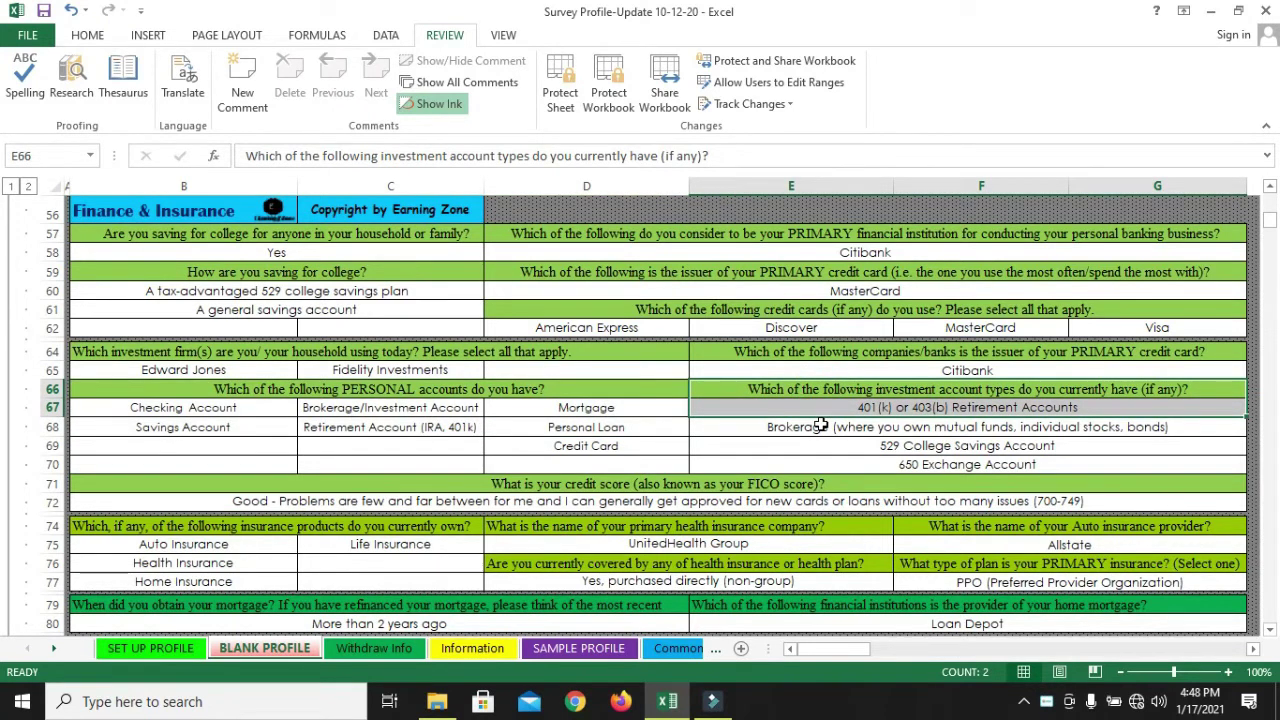
Check the primary credit card issuer in D60 and the credit cards question in D61 against the Credit Card account in D69.
{"action": "left_click", "coordinate": [830, 272]}
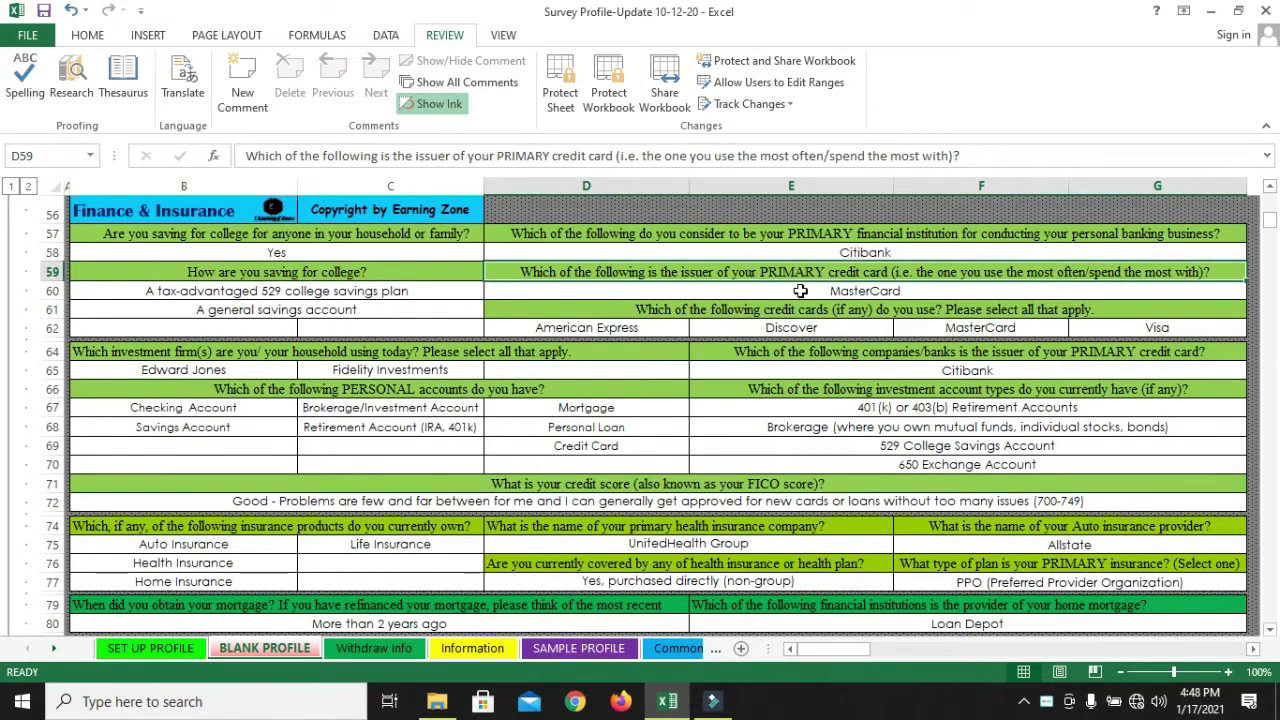
{"action": "left_click", "coordinate": [770, 309]}
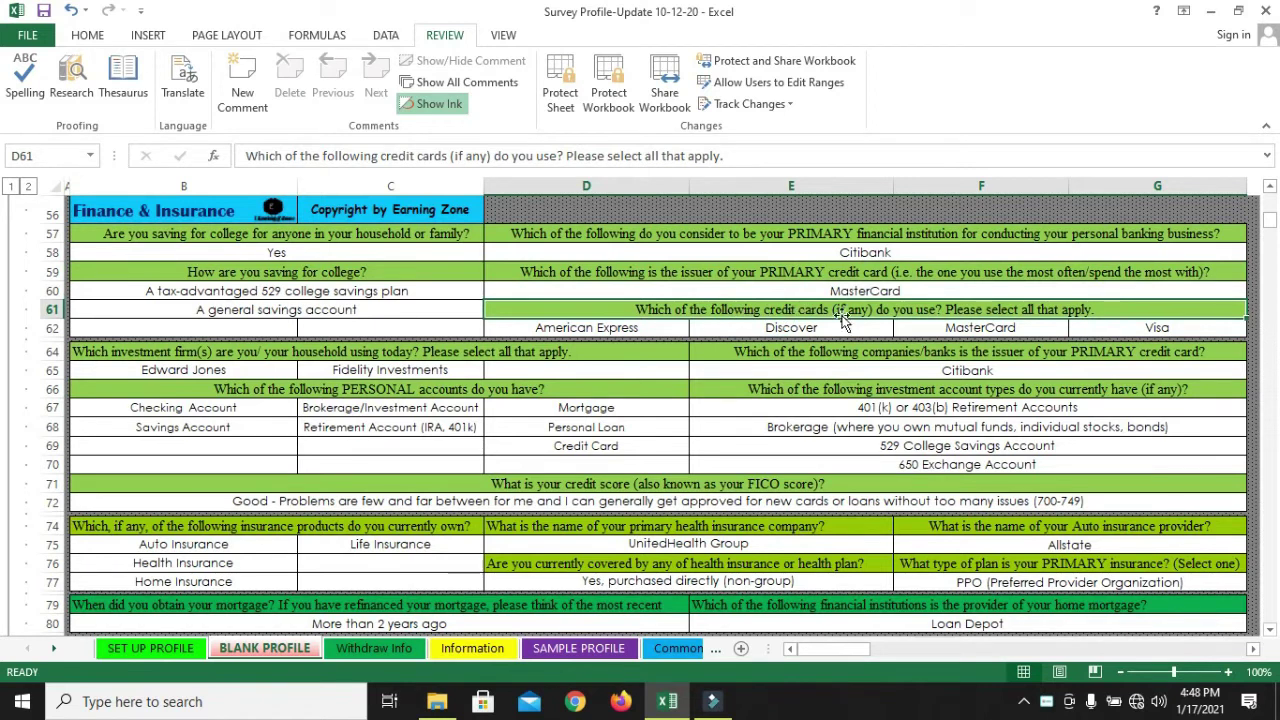
{"action": "left_click", "coordinate": [520, 389]}
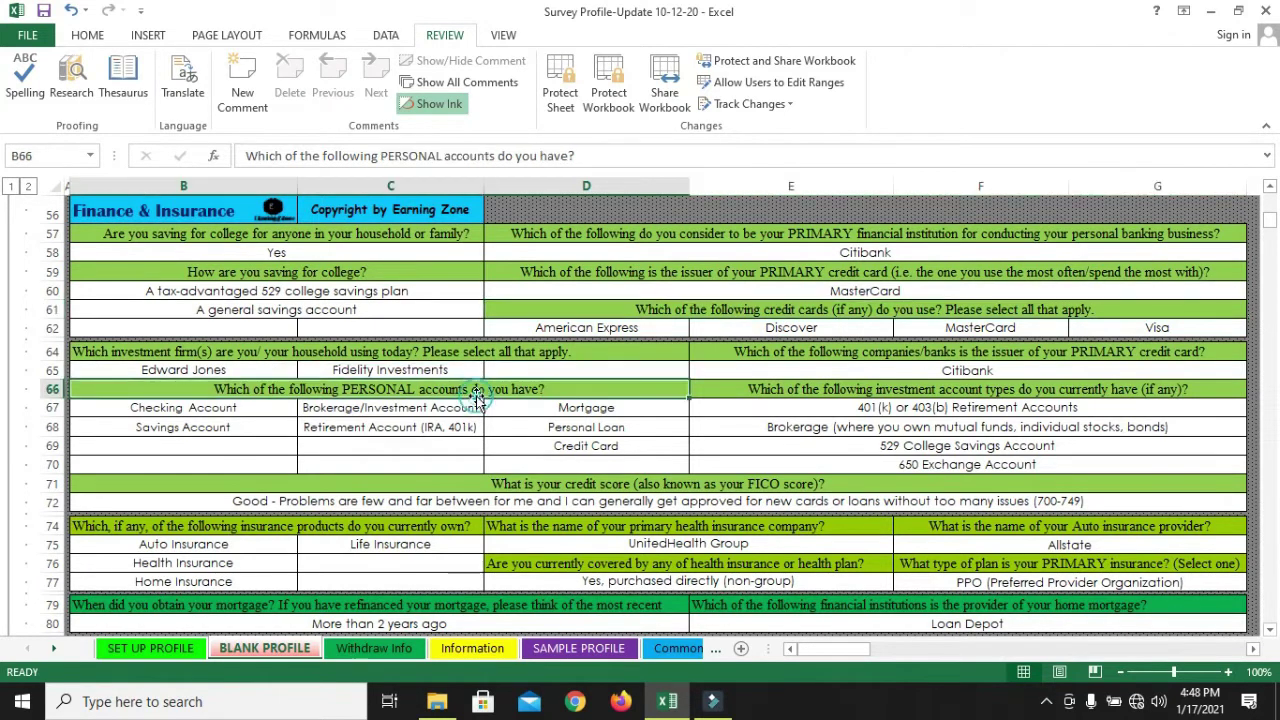
{"action": "left_click", "coordinate": [580, 450]}
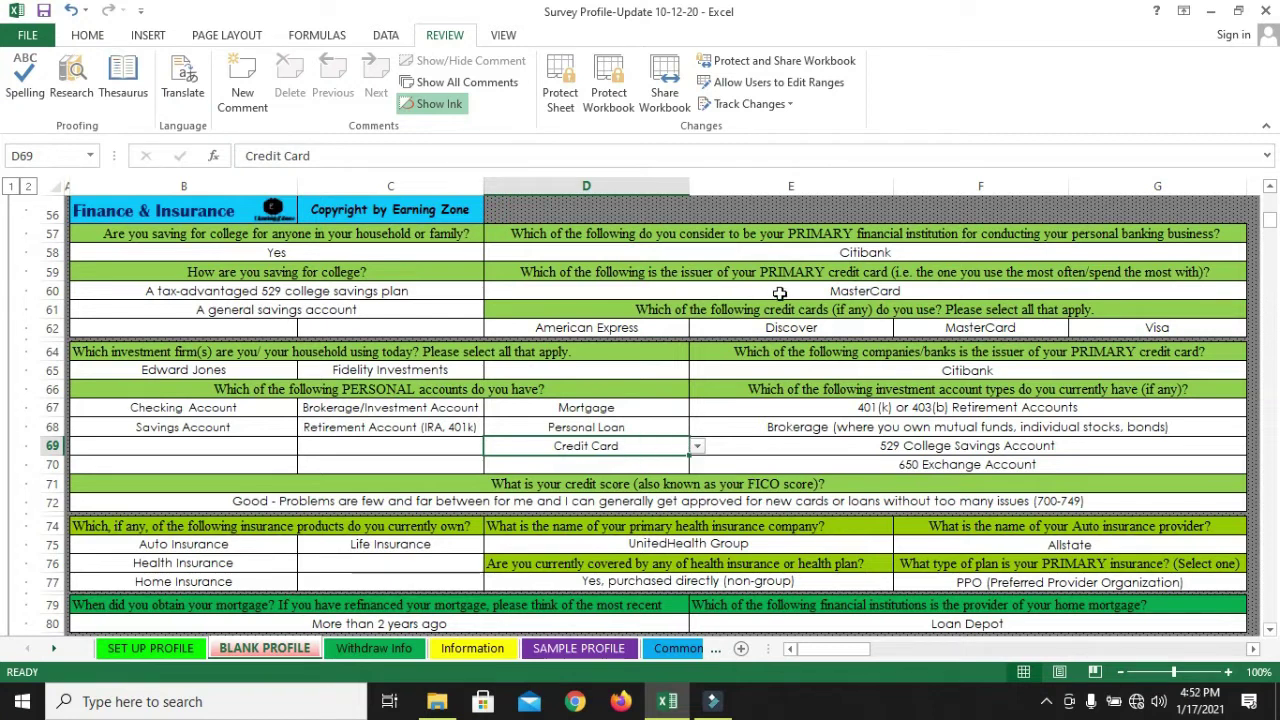
{"action": "left_click_drag", "start_coordinate": [796, 275], "coordinate": [797, 293]}
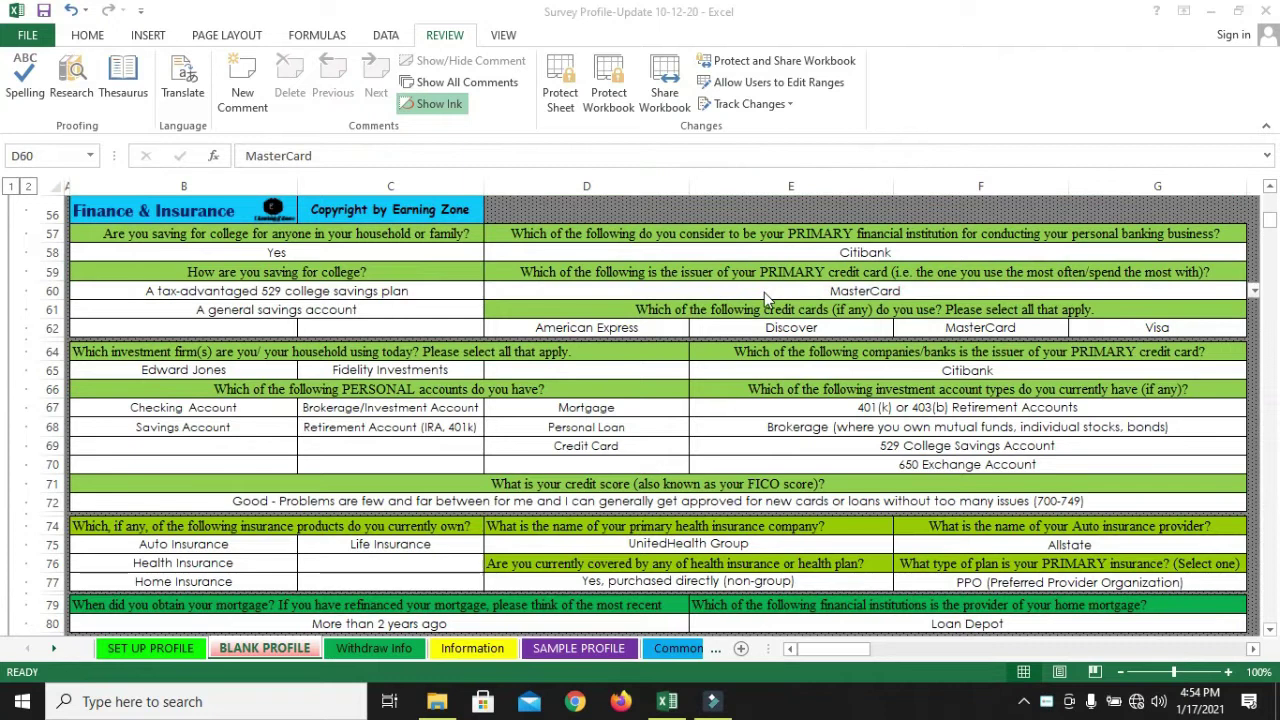
{"action": "left_click", "coordinate": [764, 292]}
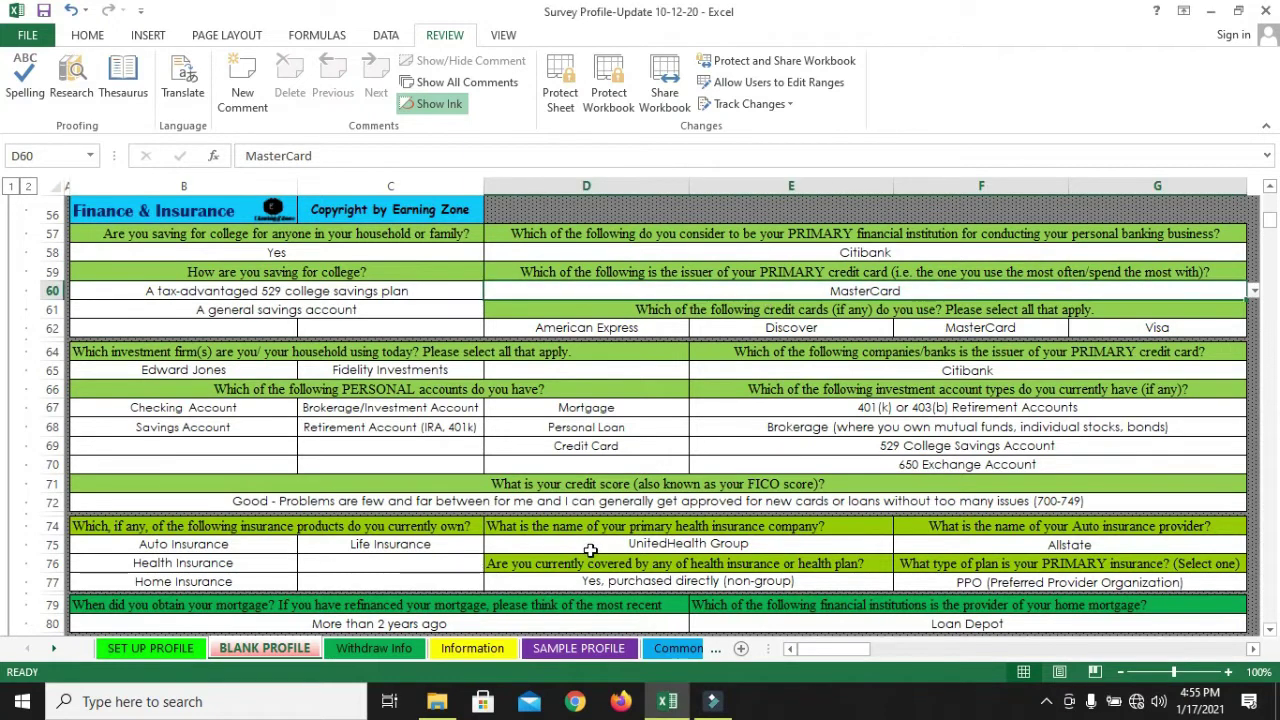
Check the primary health insurance company in D75 against the Health Insurance product in B76 under the insurance products question.
{"action": "left_click", "coordinate": [593, 549]}
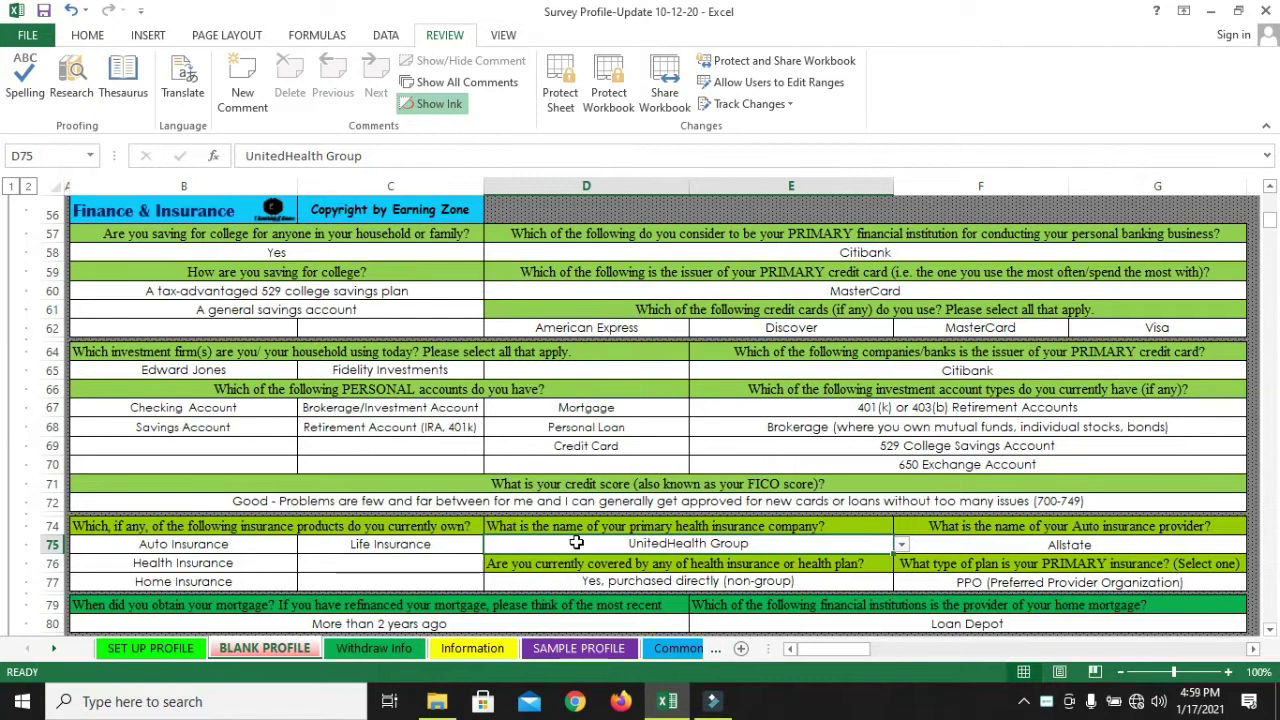
{"action": "left_click", "coordinate": [185, 526]}
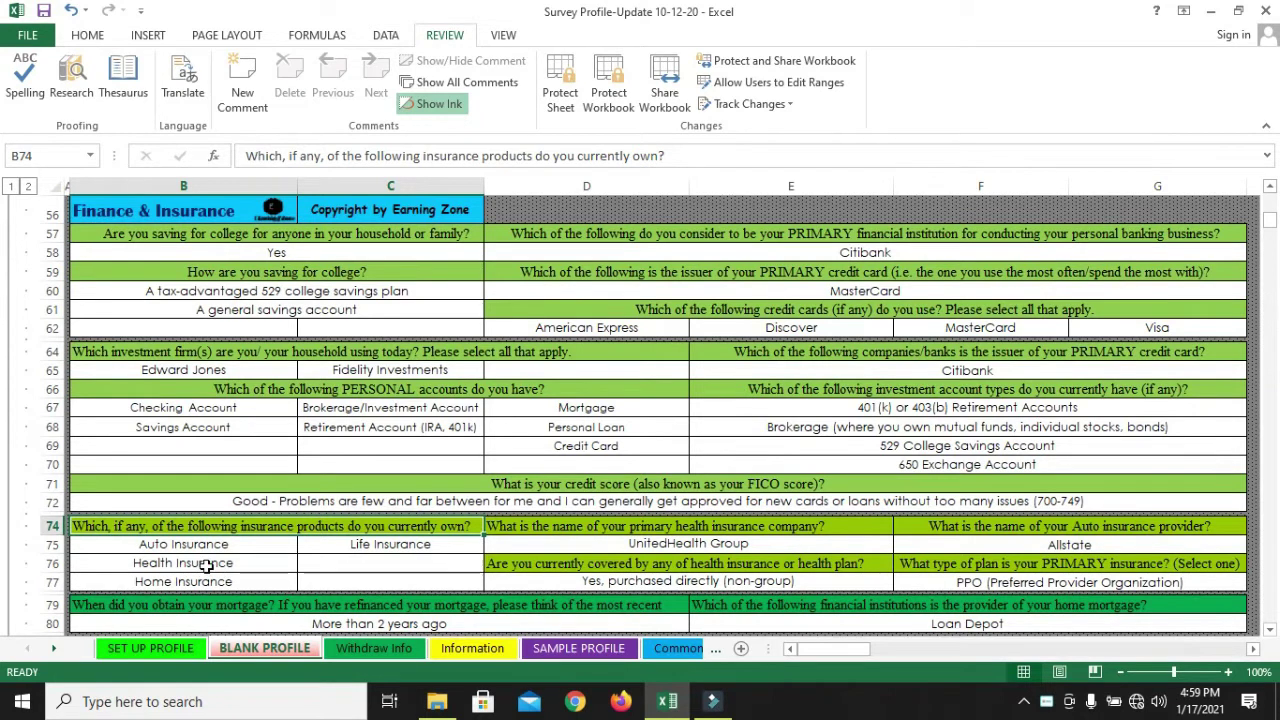
{"action": "left_click", "coordinate": [206, 564]}
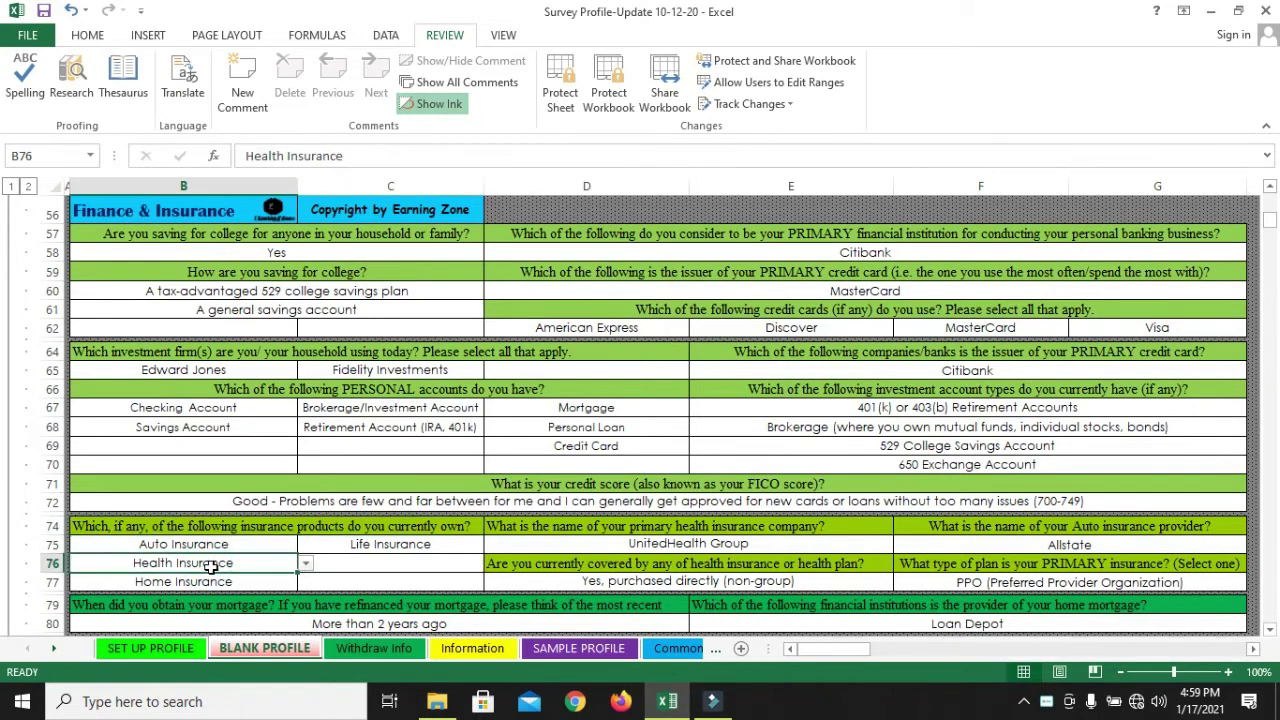
{"action": "left_click", "coordinate": [530, 542]}
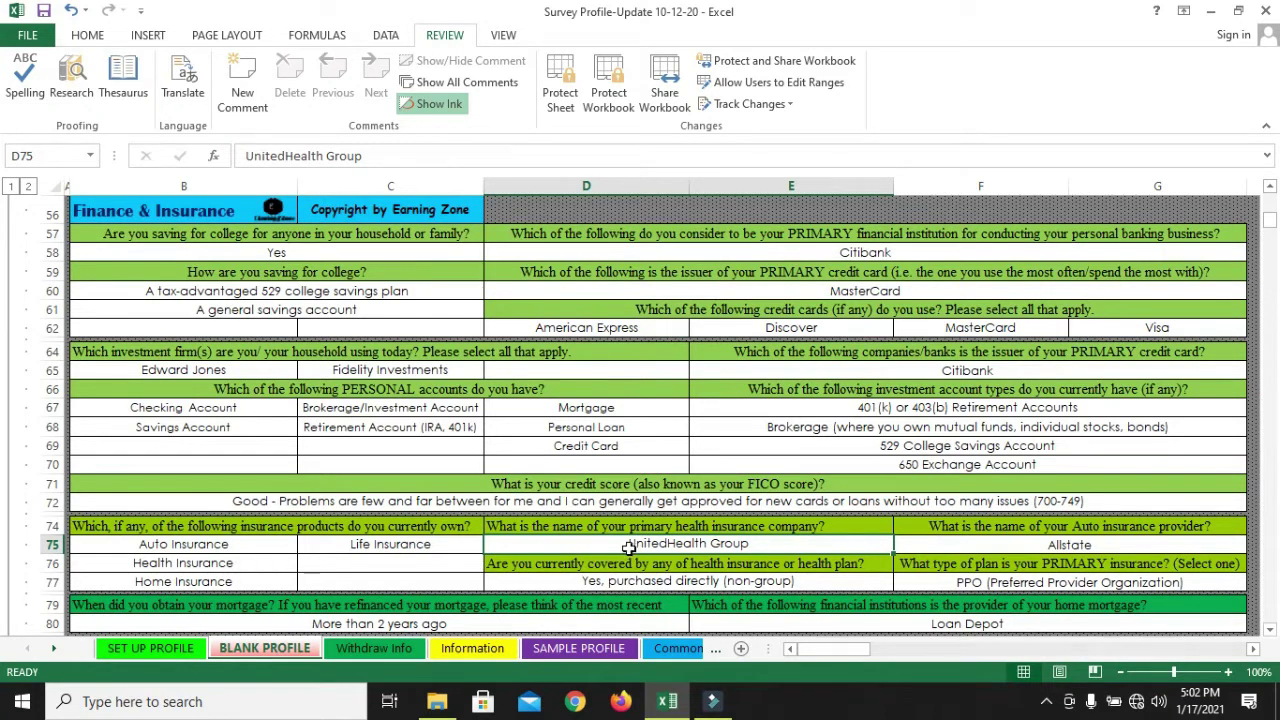
Compare the auto insurance provider in F75 with the Auto Insurance product in B75.
{"action": "left_click", "coordinate": [1035, 545]}
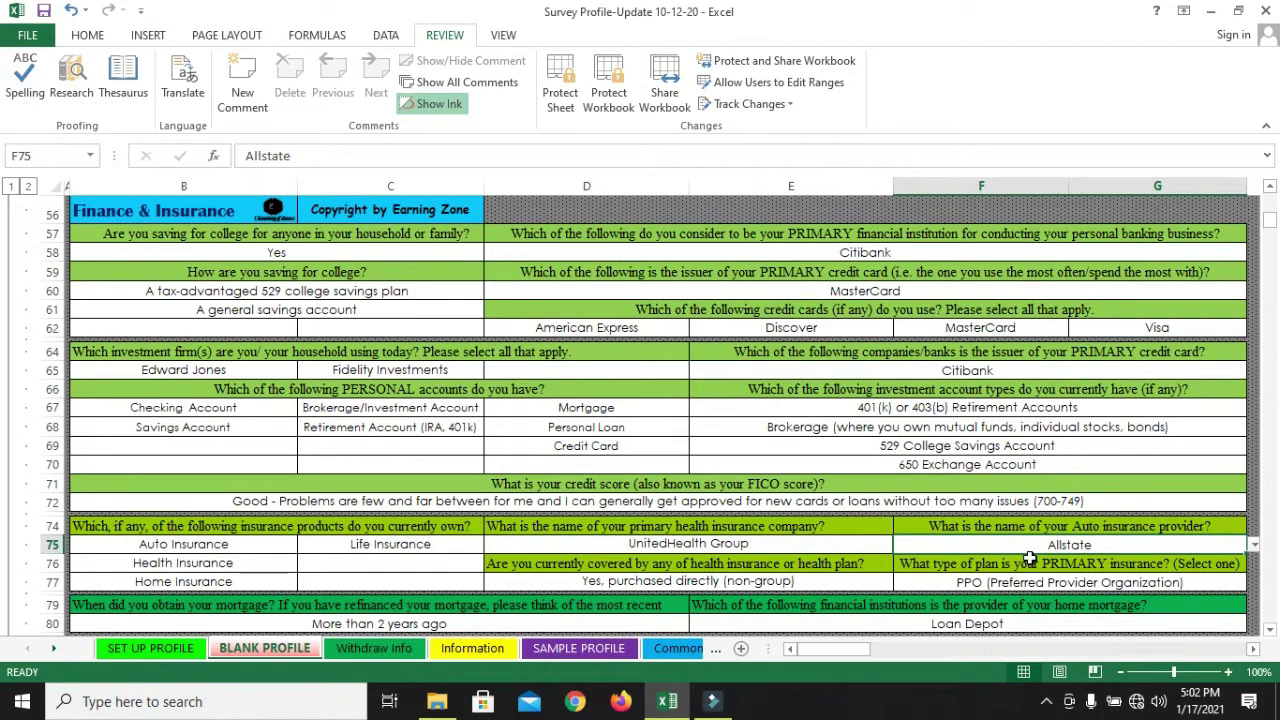
{"action": "left_click", "coordinate": [185, 547]}
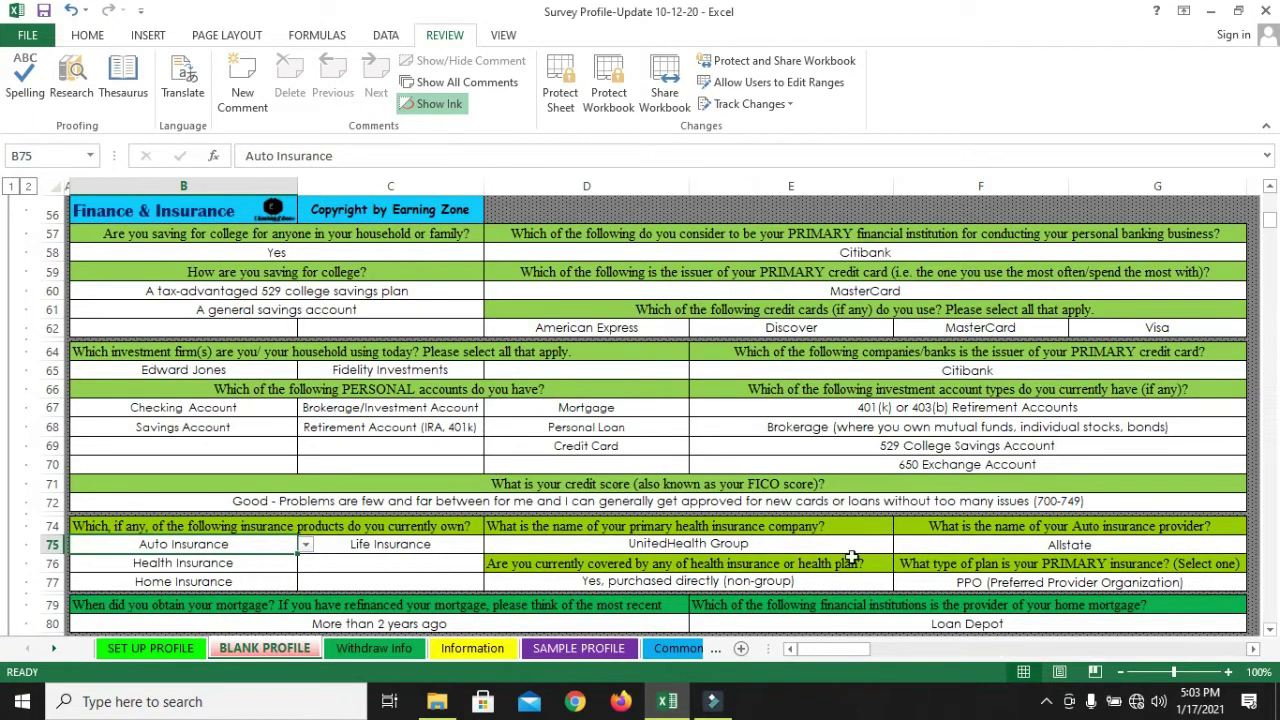
{"action": "left_click", "coordinate": [995, 544]}
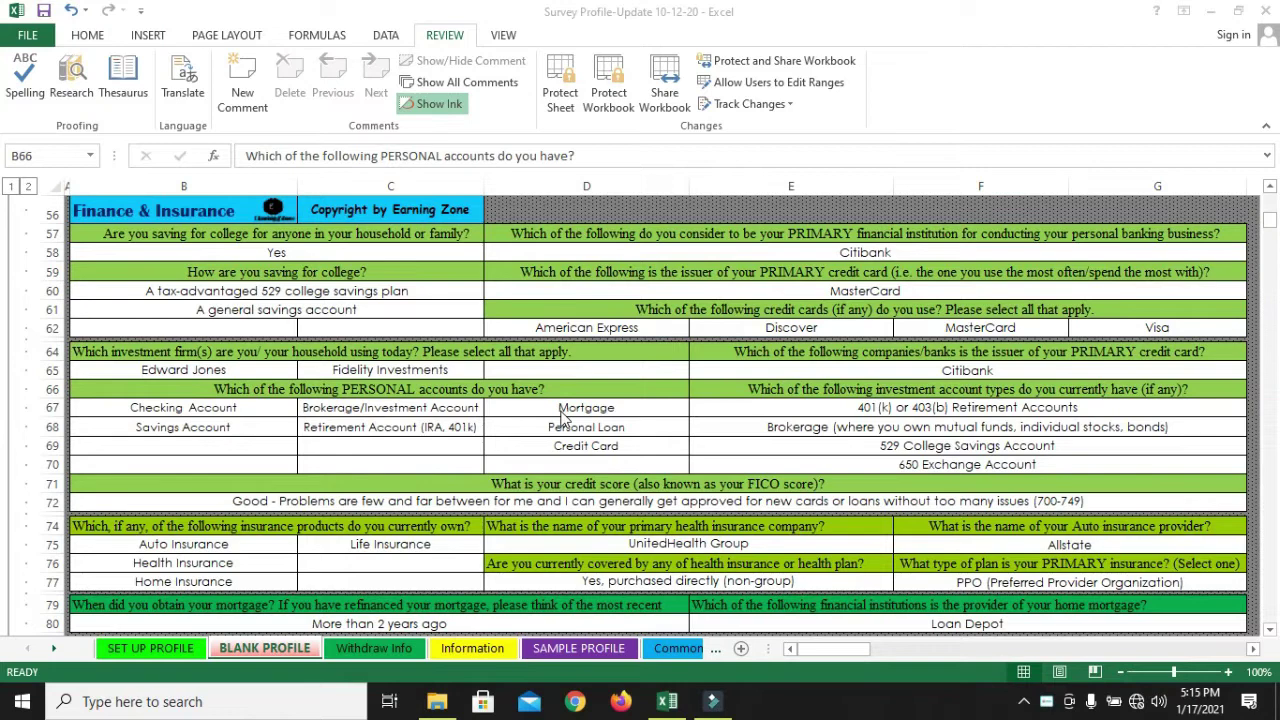
In the Healthcare Profile section, check the diabetes type in E90 against the Diabetes diagnosis in F85.
{"action": "scroll", "coordinate": [557, 444], "scroll_direction": "down", "scroll_amount": 7}
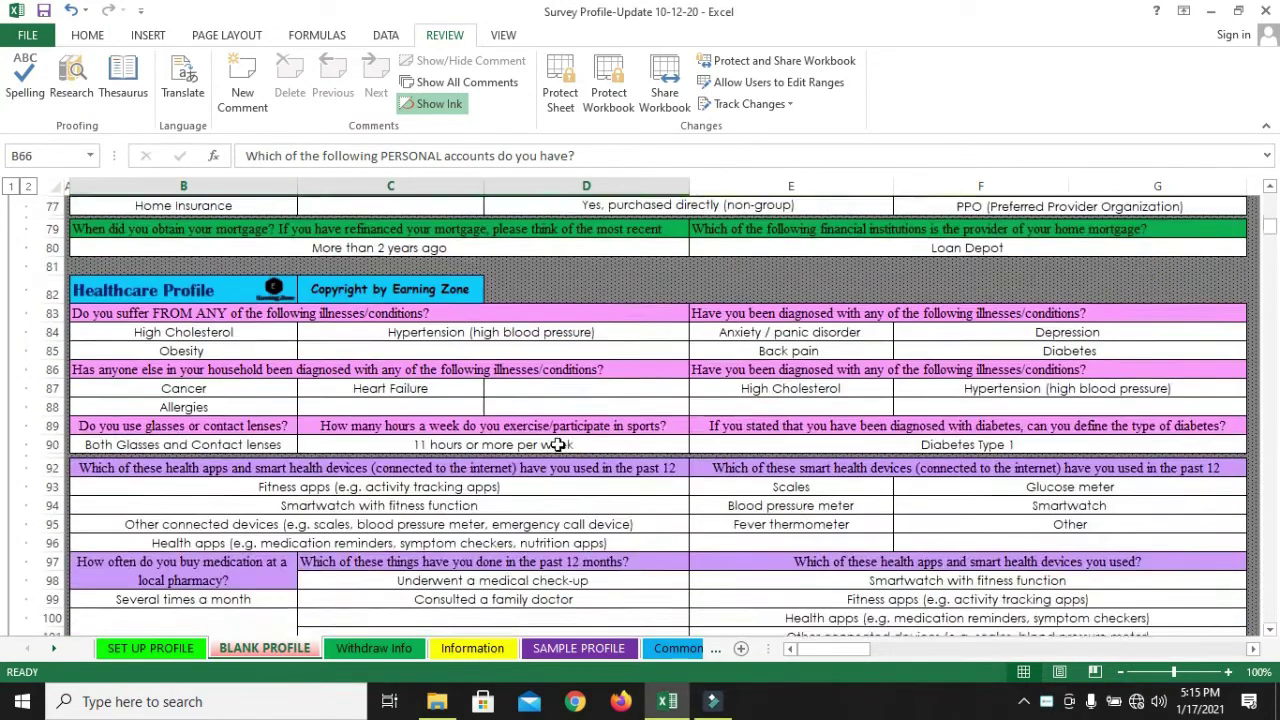
{"action": "scroll", "coordinate": [557, 444], "scroll_direction": "down", "scroll_amount": 1}
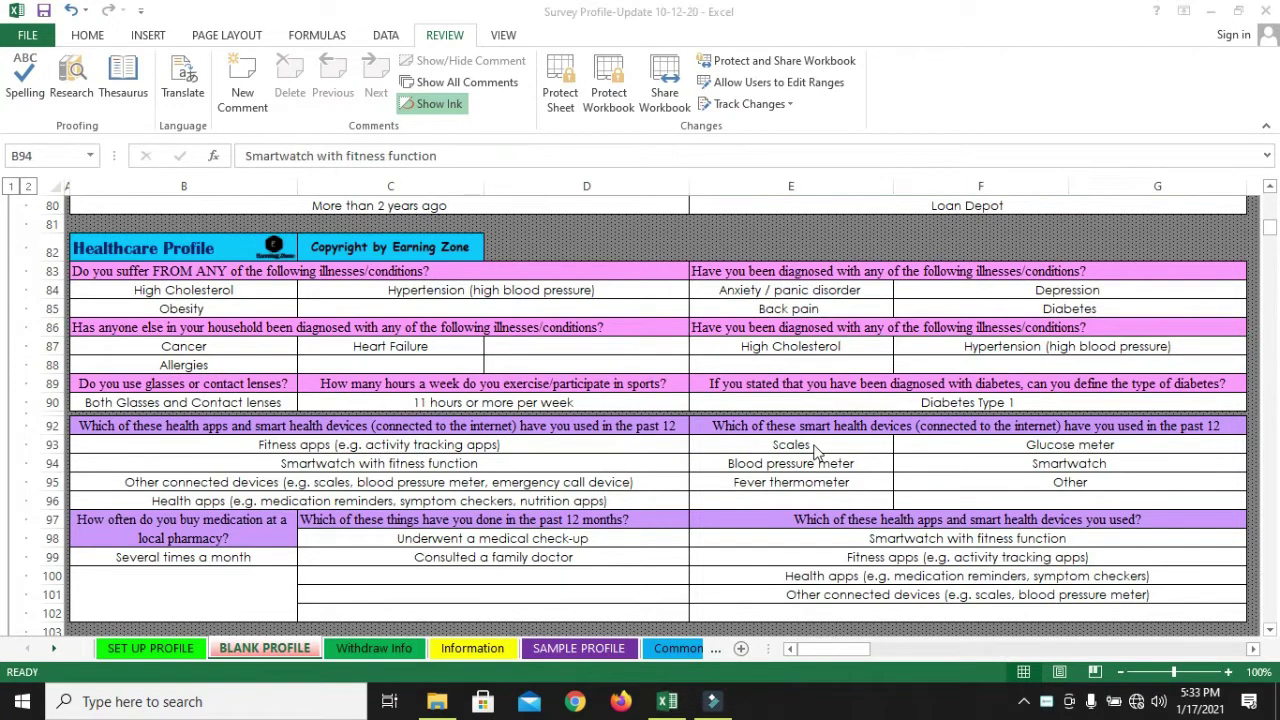
{"action": "left_click", "coordinate": [880, 402]}
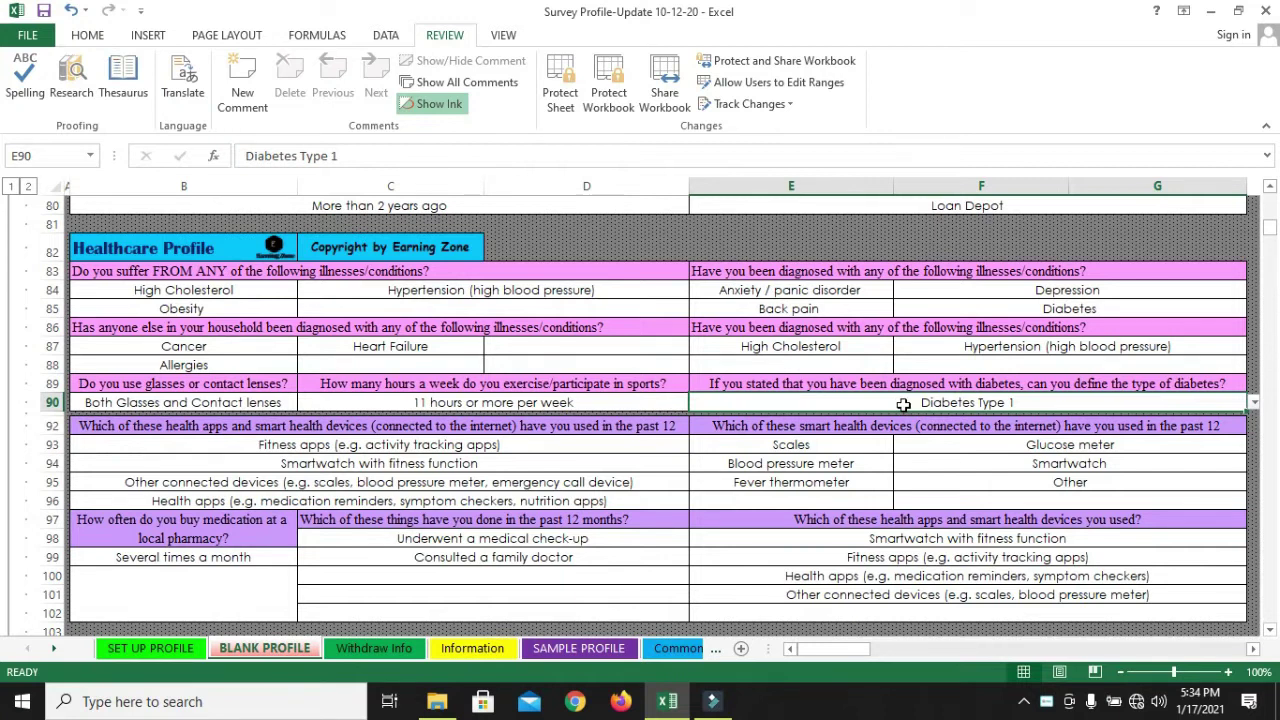
{"action": "left_click", "coordinate": [1018, 307]}
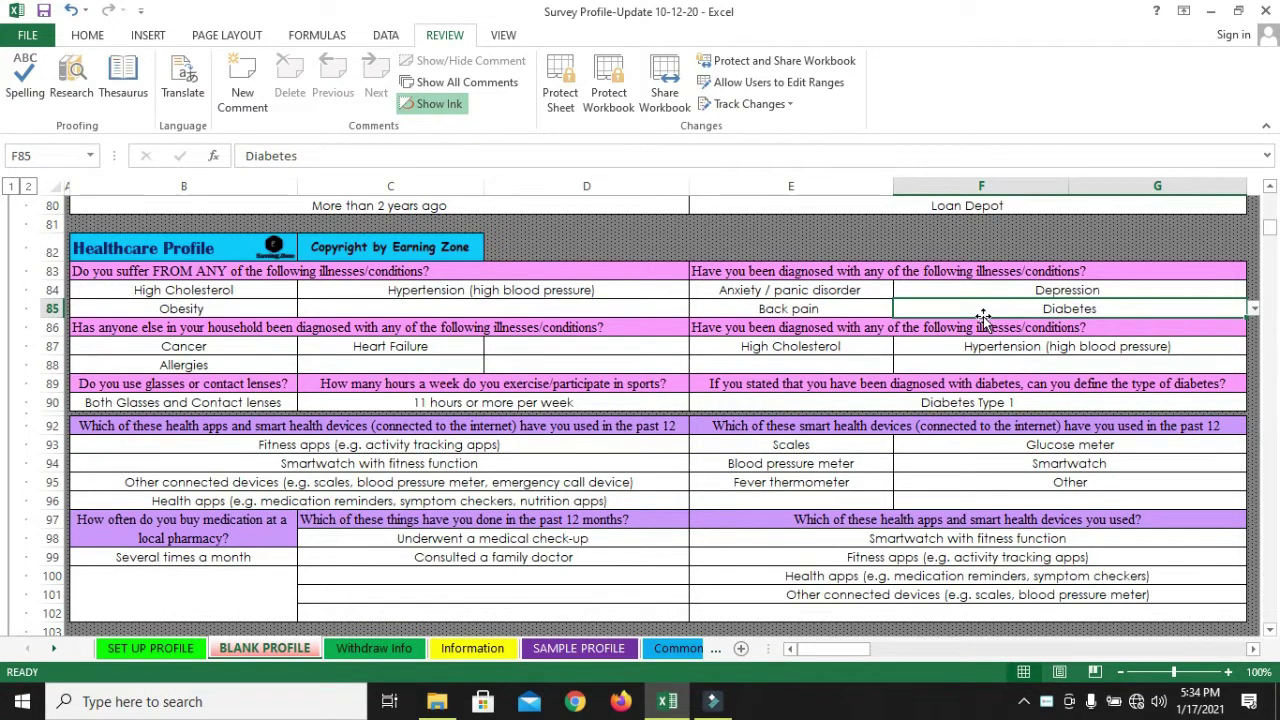
Review the health apps and smart health devices question in B92 together with its answers in B93:B96.
{"action": "left_click", "coordinate": [540, 426]}
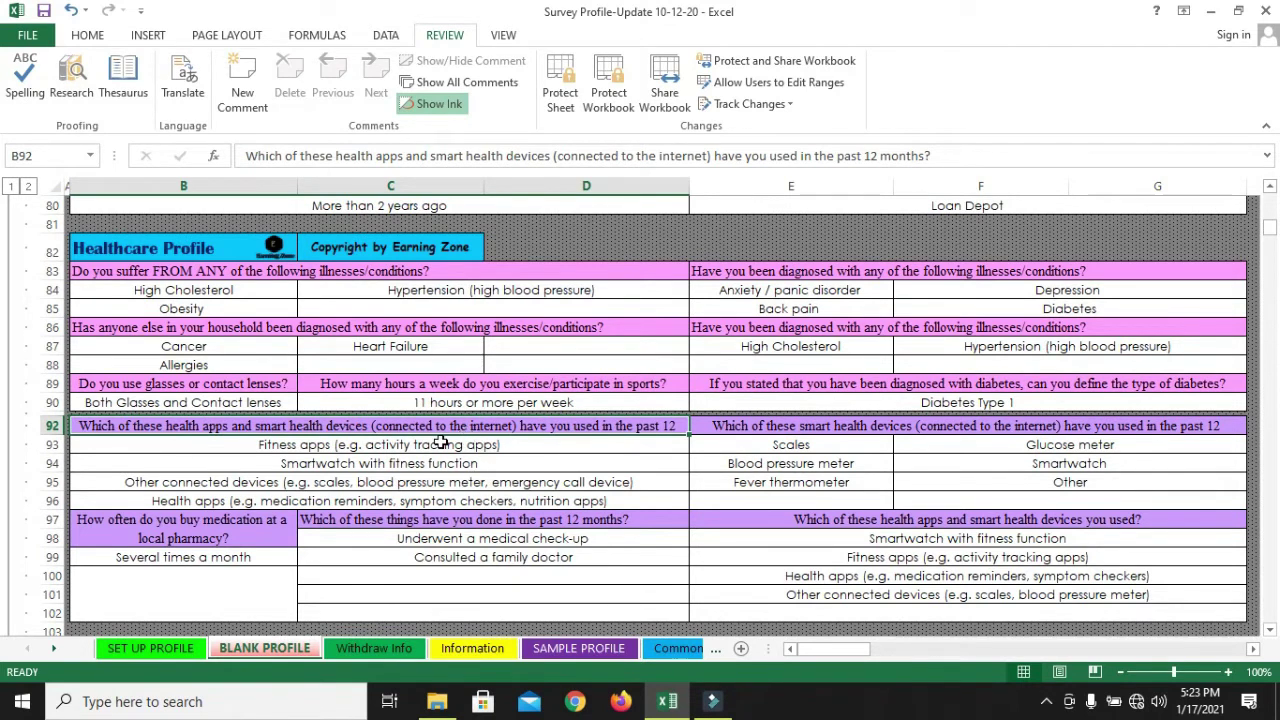
{"action": "left_click_drag", "start_coordinate": [460, 444], "coordinate": [466, 511]}
{"action": "left_click", "coordinate": [468, 463]}
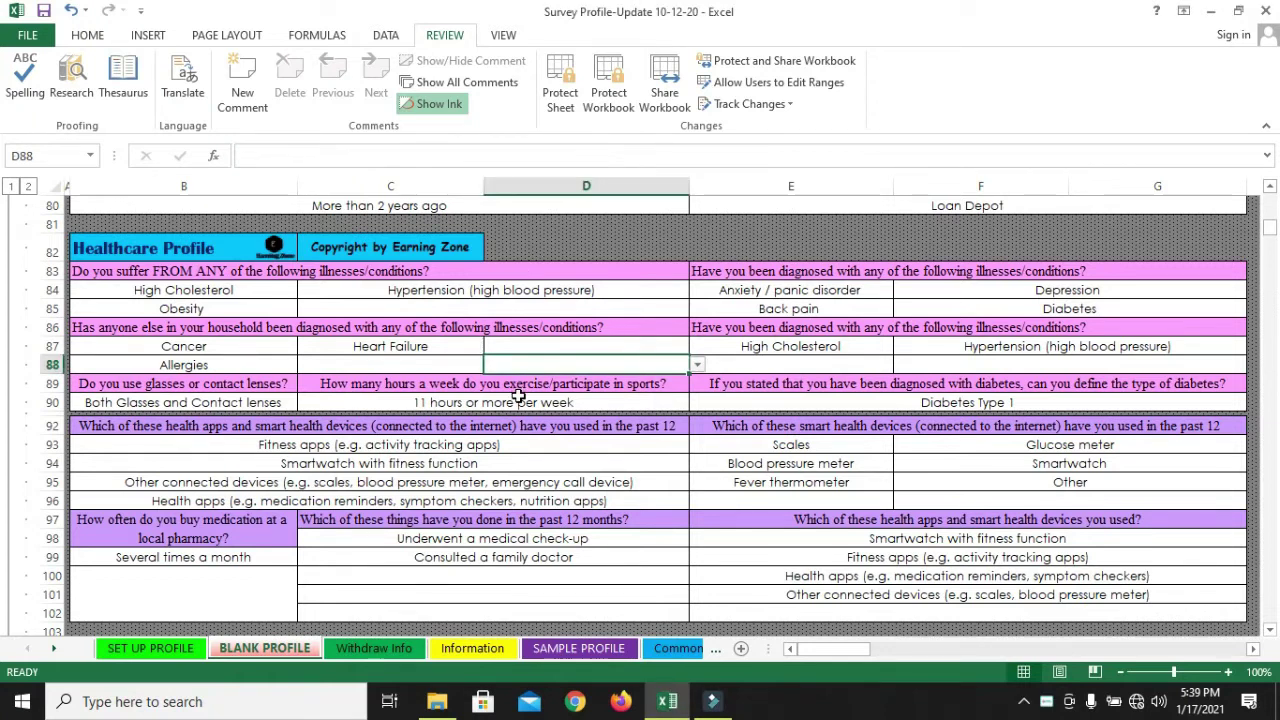
Examine the social media platforms listed under E116 in the media and electronics section, including YouTube, Facebook, Twitter, Instagram, Twitch, Reddit and LinkedIn.
{"action": "scroll", "coordinate": [518, 400], "scroll_direction": "down", "scroll_amount": 8}
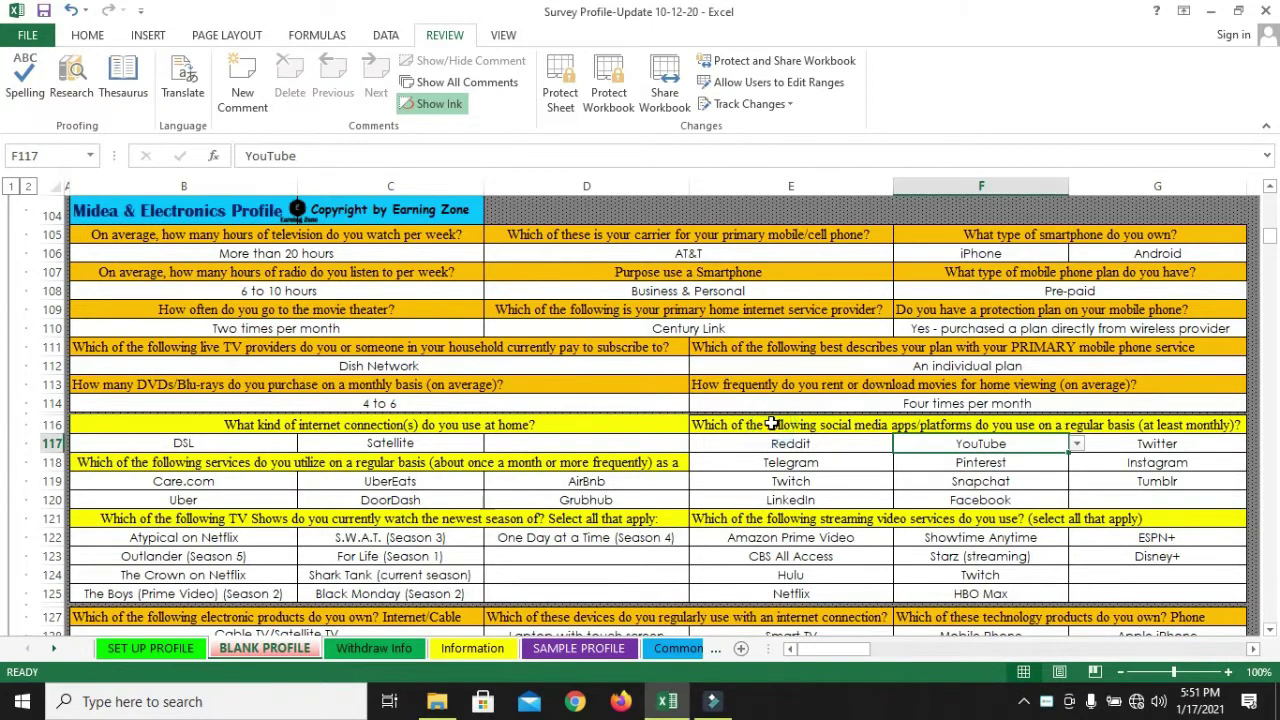
{"action": "left_click", "coordinate": [771, 424]}
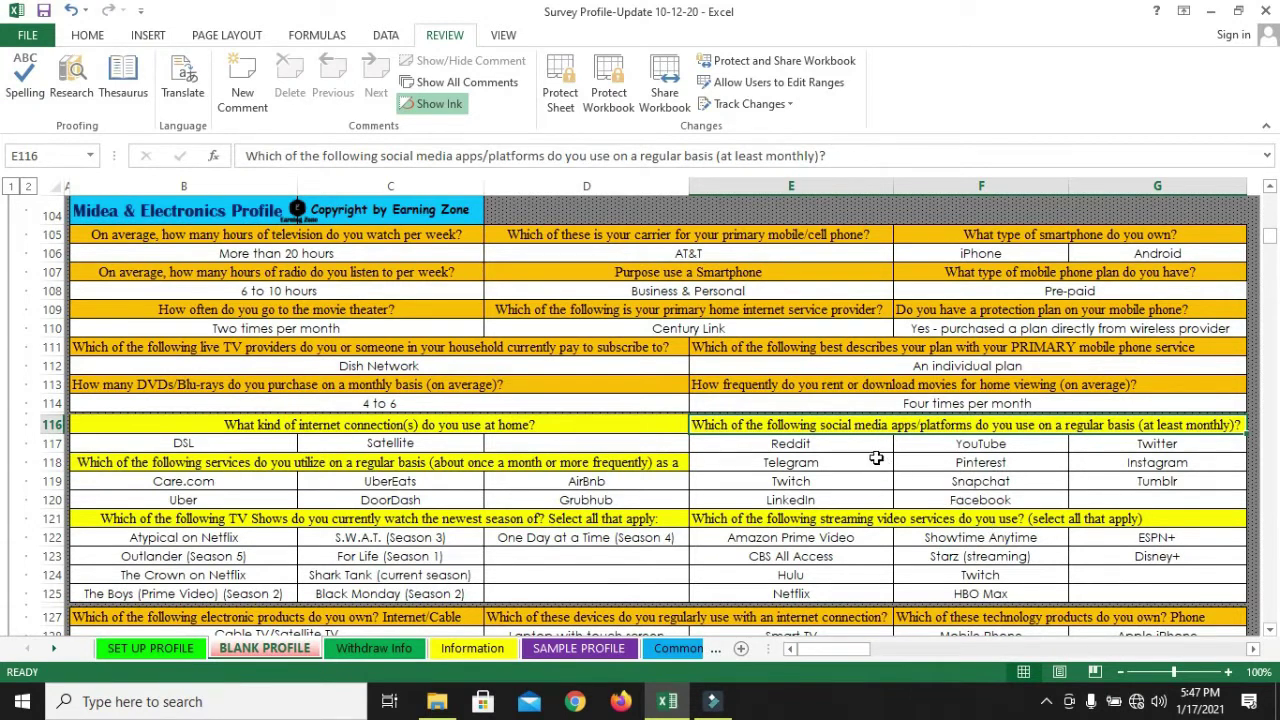
{"action": "left_click", "coordinate": [956, 449]}
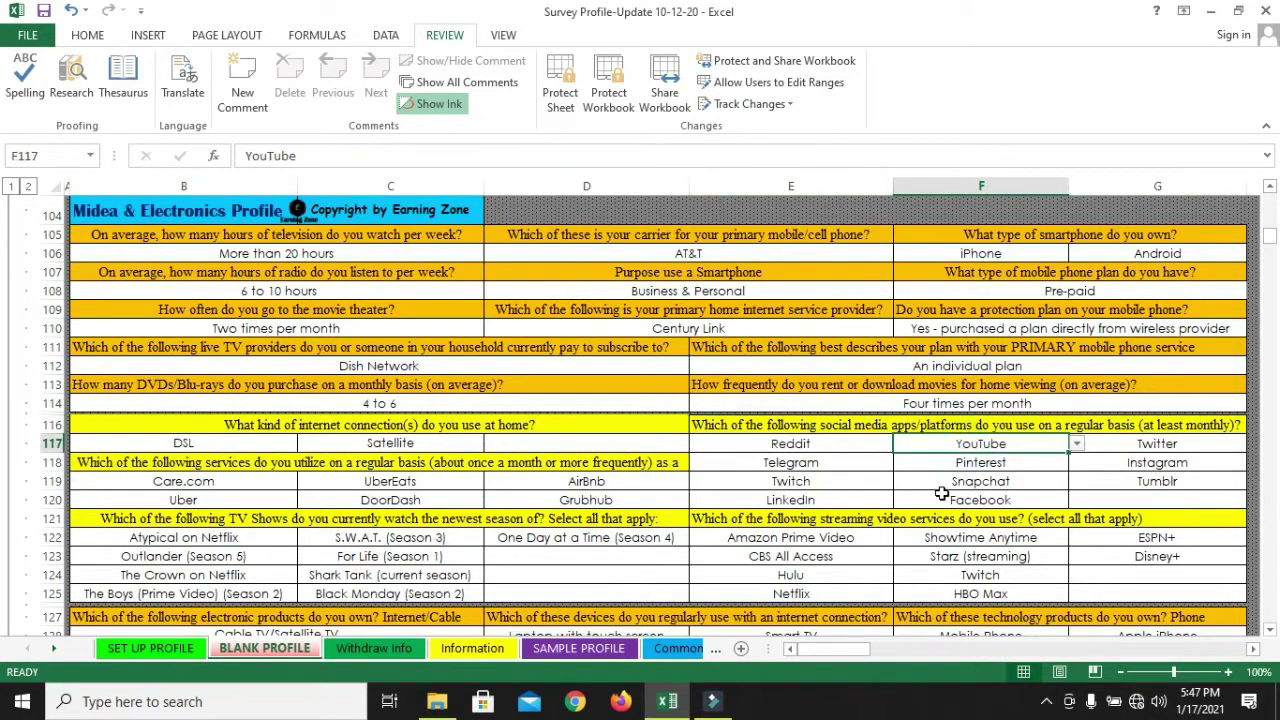
{"action": "left_click", "coordinate": [960, 500]}
{"action": "left_click", "coordinate": [1140, 446]}
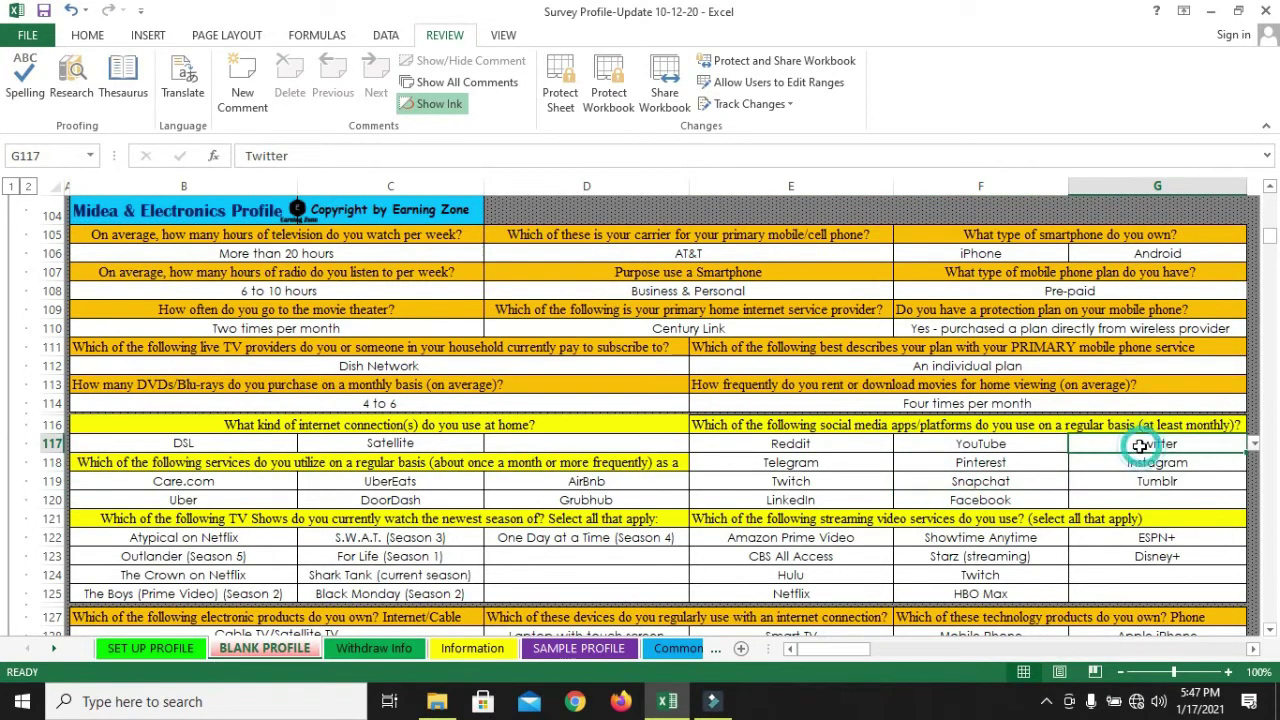
{"action": "left_click", "coordinate": [1108, 467]}
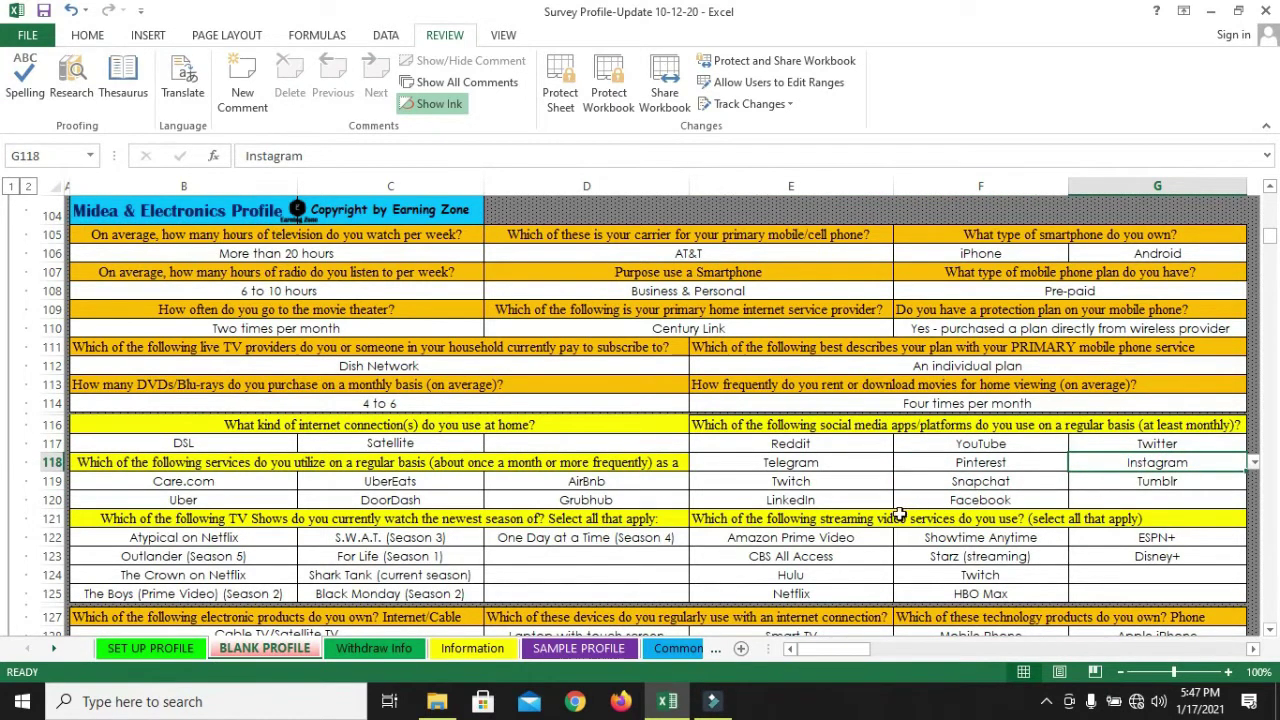
{"action": "left_click", "coordinate": [825, 484]}
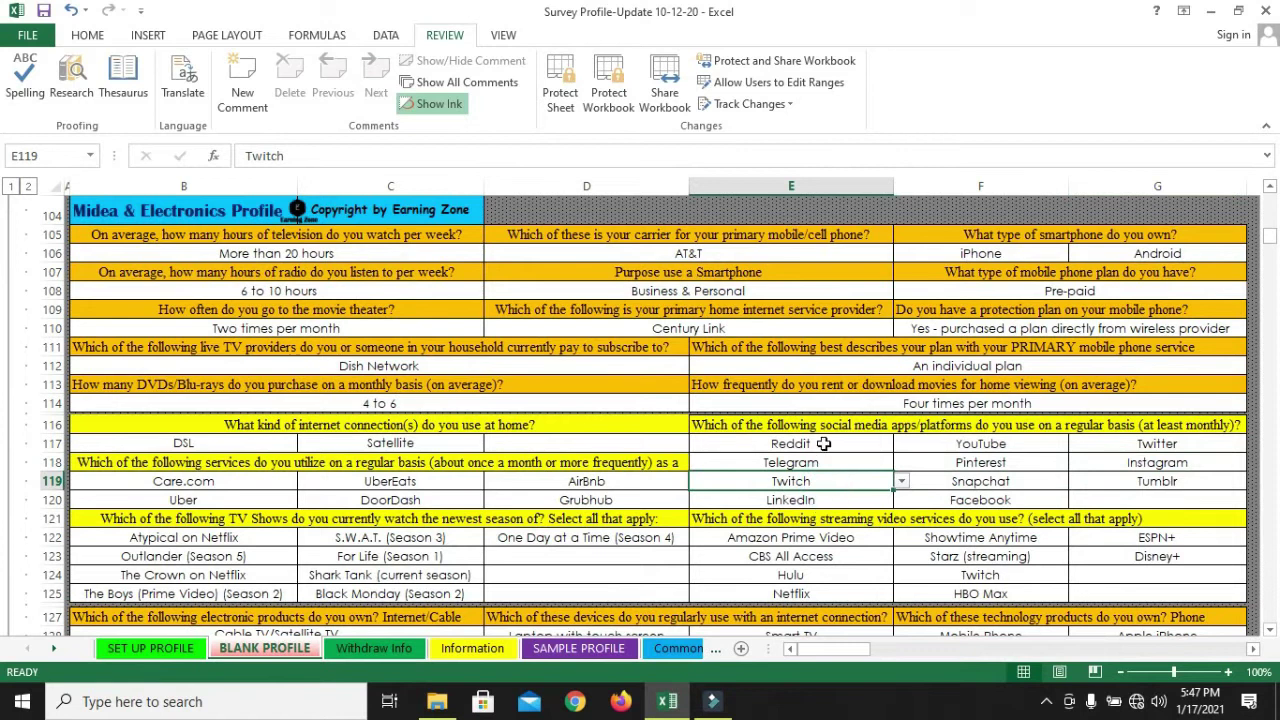
{"action": "left_click", "coordinate": [823, 444]}
{"action": "left_click", "coordinate": [812, 503]}
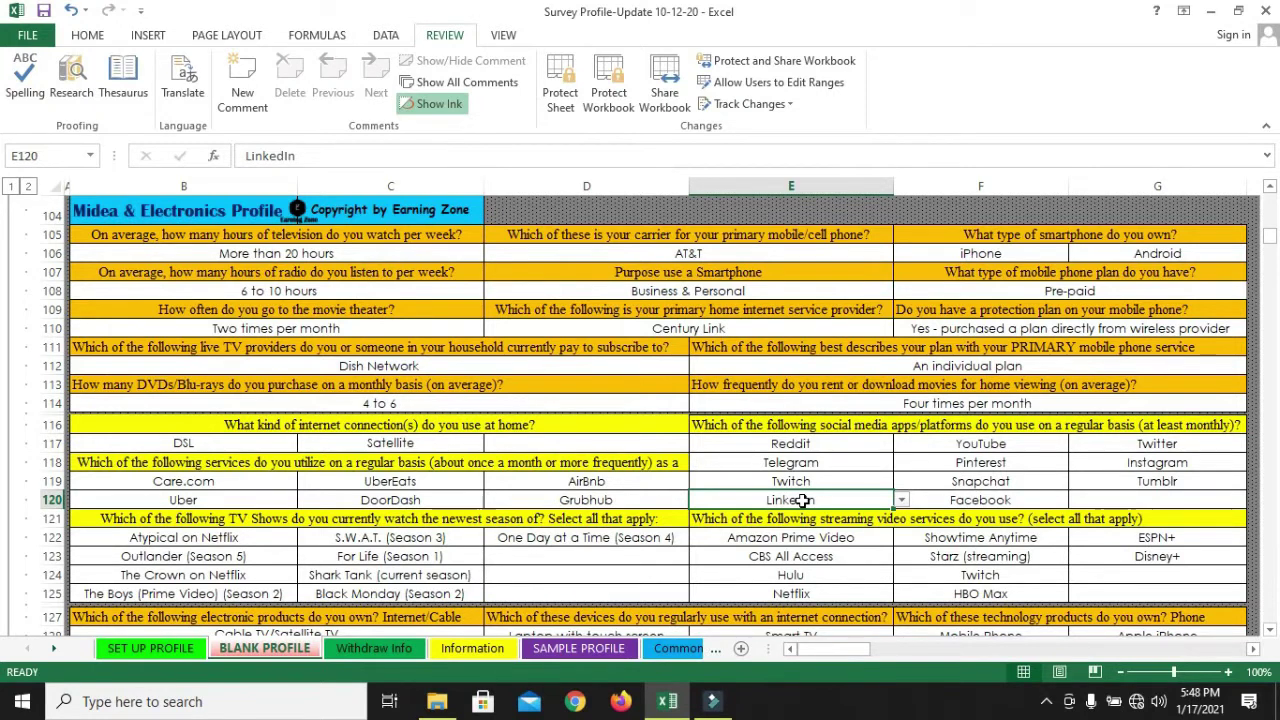
{"action": "left_click", "coordinate": [975, 446]}
Compare the Digital TV receiver in B129 under the Internet/Cable question with the same entry in F136 under the electronic products question.
{"action": "scroll", "coordinate": [505, 392], "scroll_direction": "down", "scroll_amount": 7}
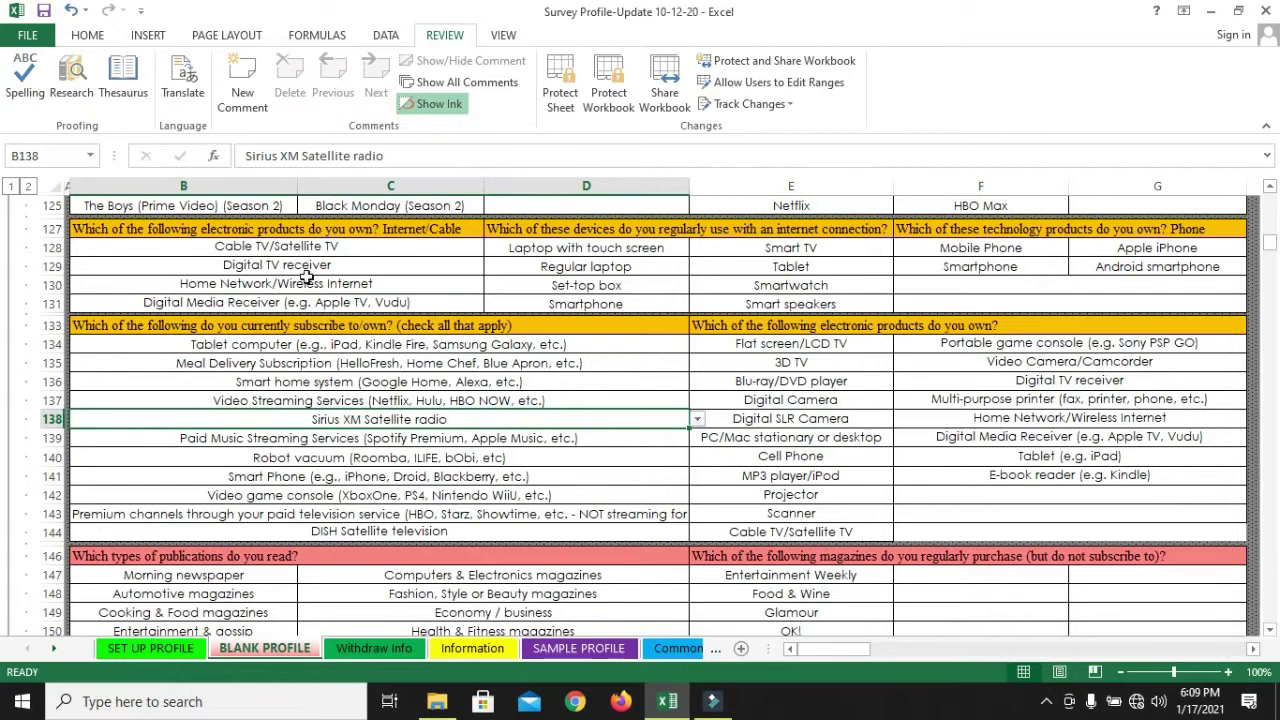
{"action": "left_click", "coordinate": [264, 232]}
{"action": "left_click", "coordinate": [257, 266]}
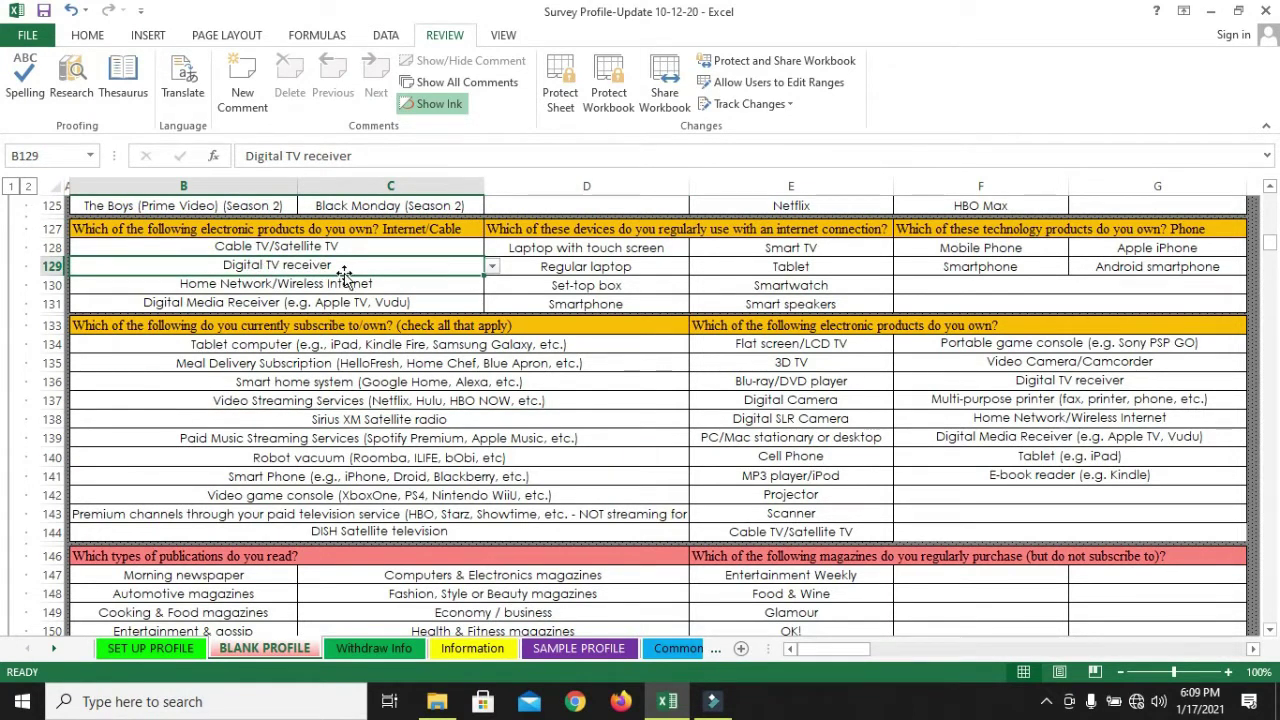
{"action": "left_click", "coordinate": [857, 330]}
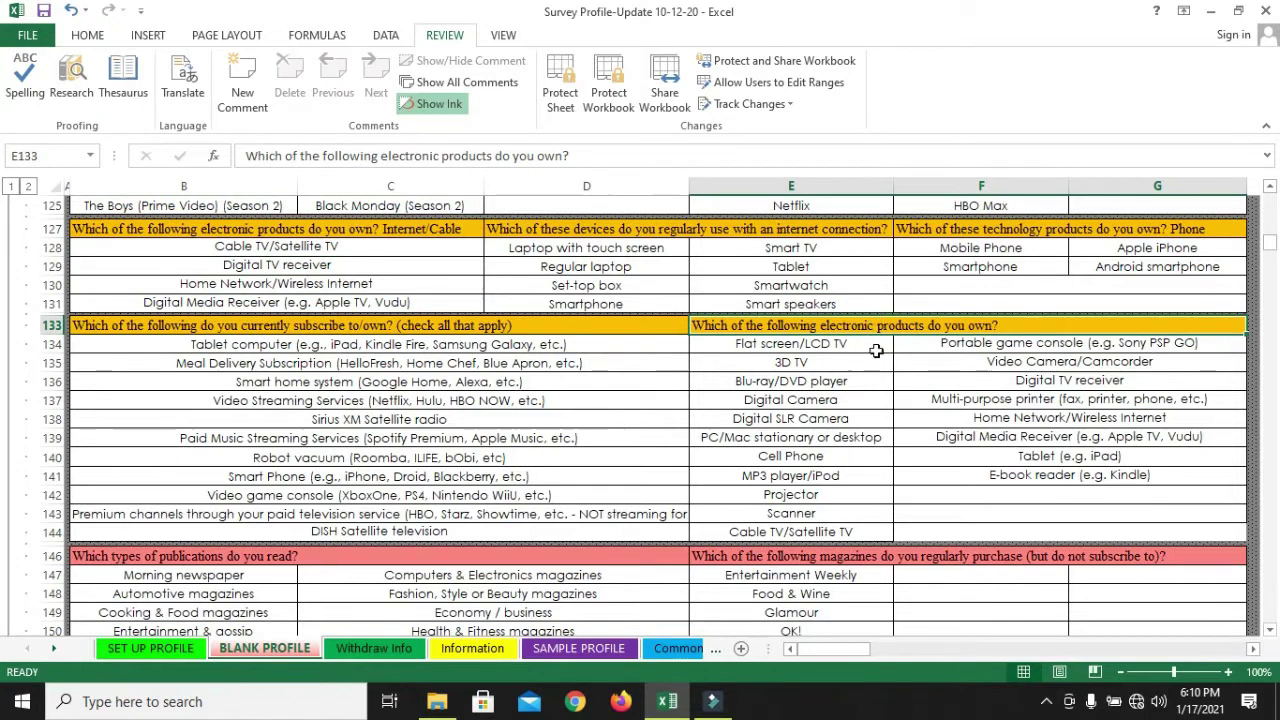
{"action": "left_click", "coordinate": [997, 381]}
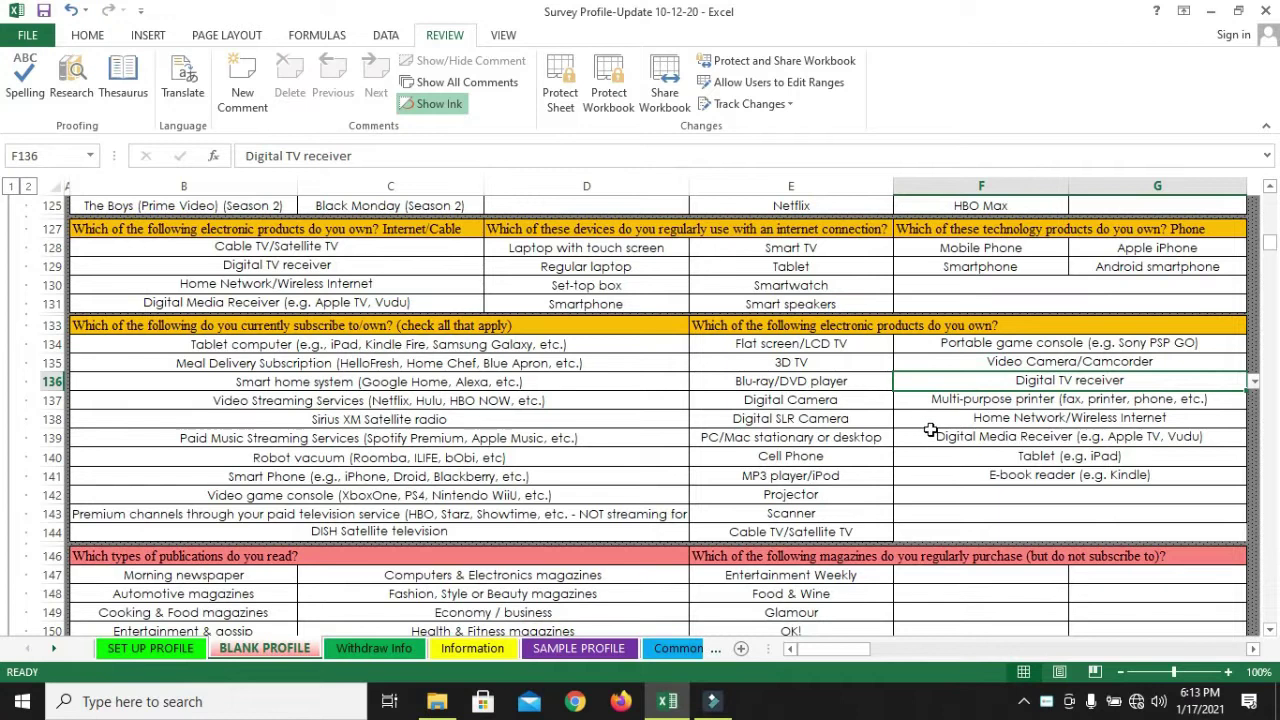
Compare Home Network/Wireless Internet in F138 with B130, and the Tablet in F140 with the one in E129.
{"action": "left_click", "coordinate": [958, 418]}
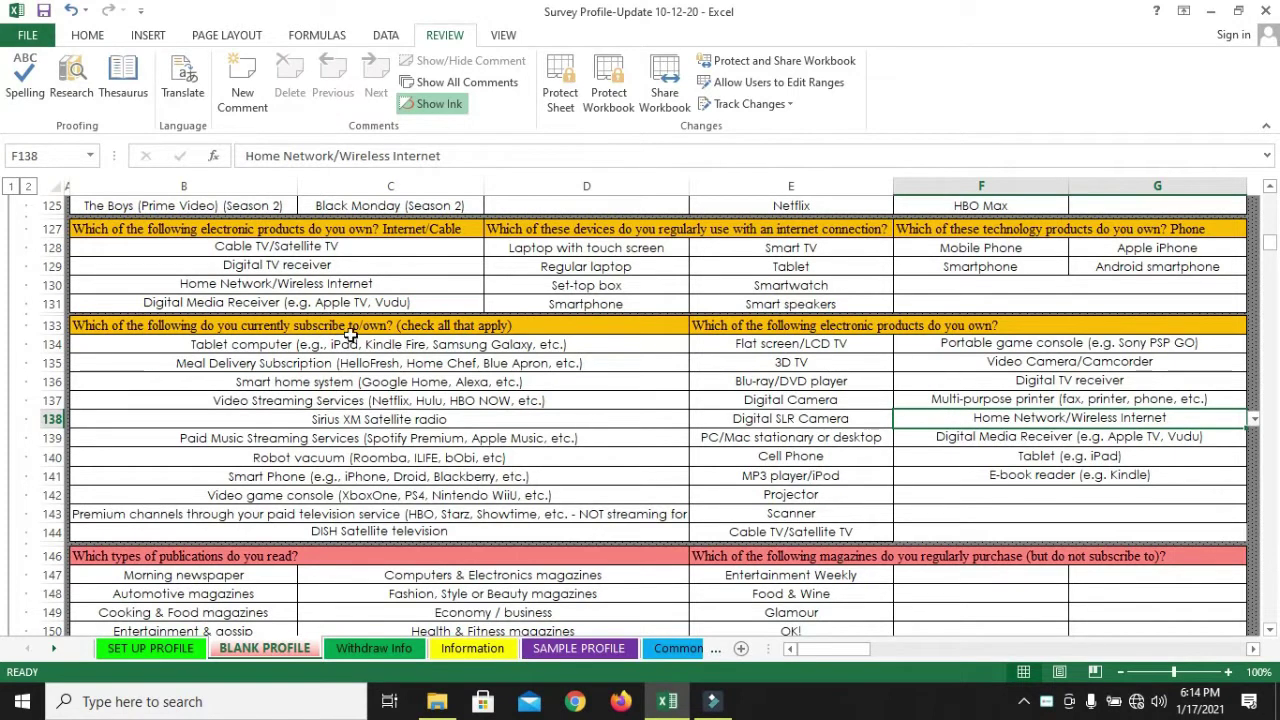
{"action": "left_click", "coordinate": [330, 228]}
{"action": "left_click", "coordinate": [252, 284]}
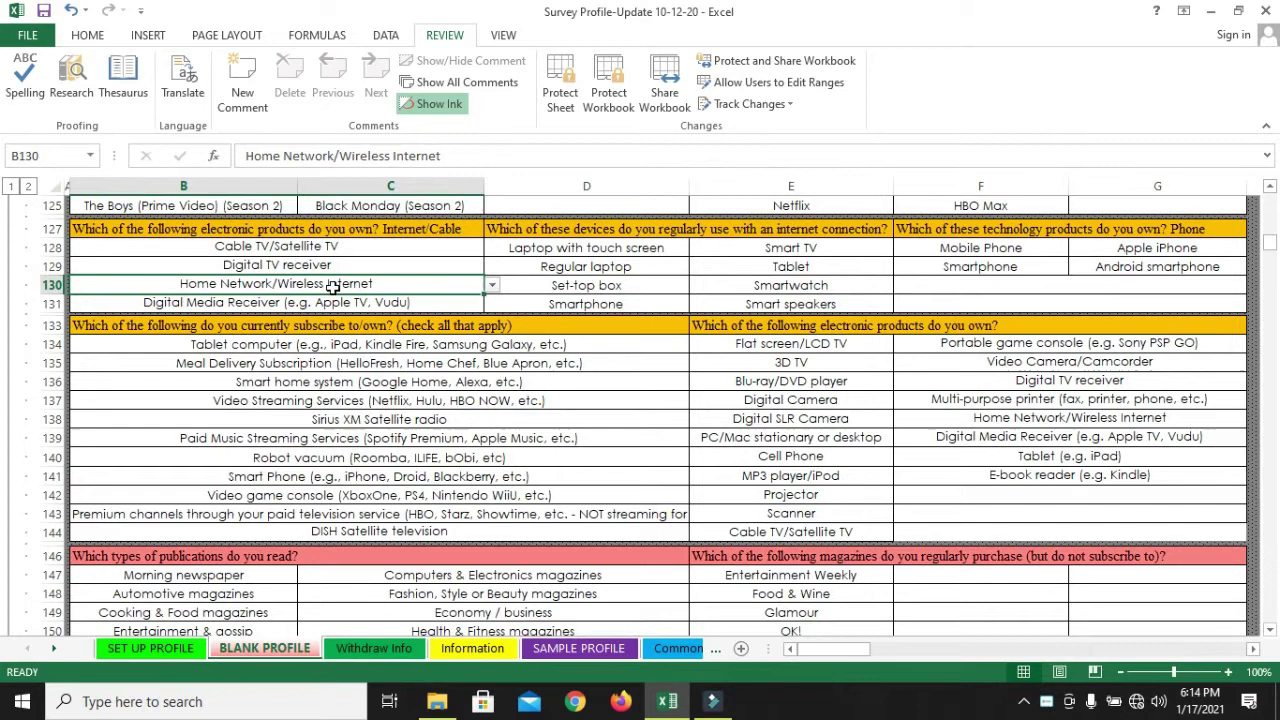
{"action": "left_click", "coordinate": [986, 458]}
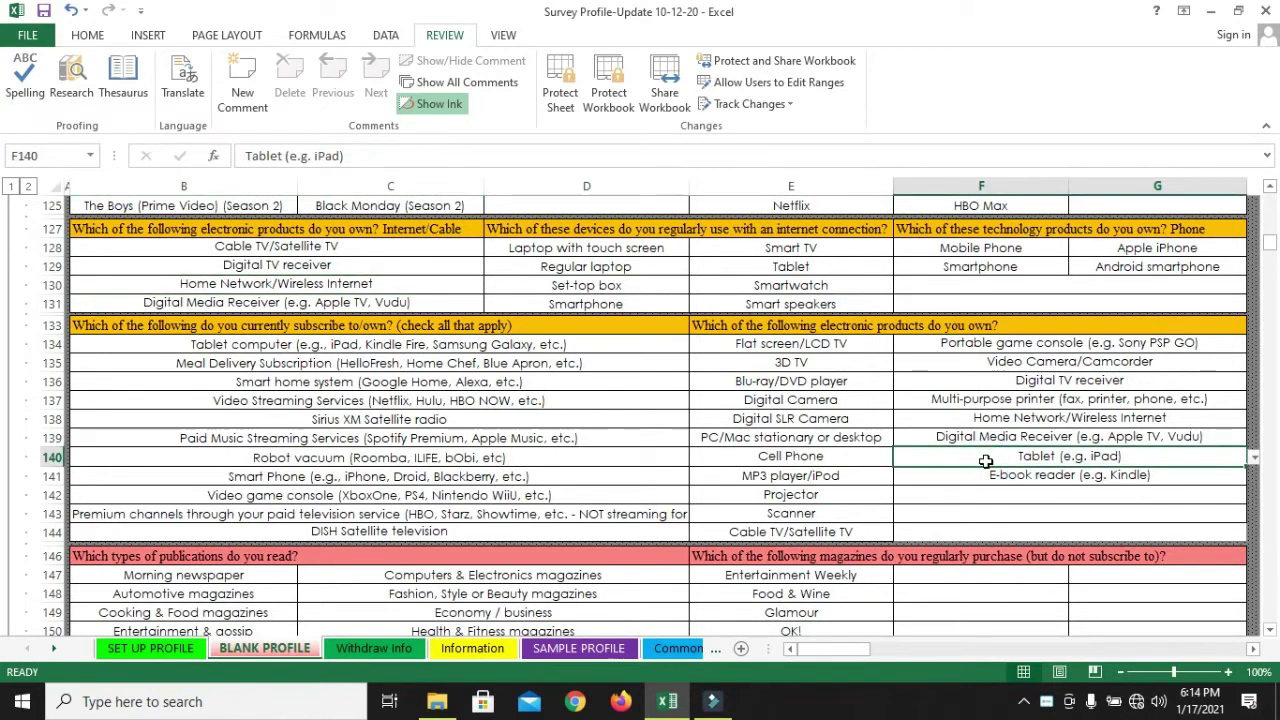
{"action": "left_click", "coordinate": [815, 266]}
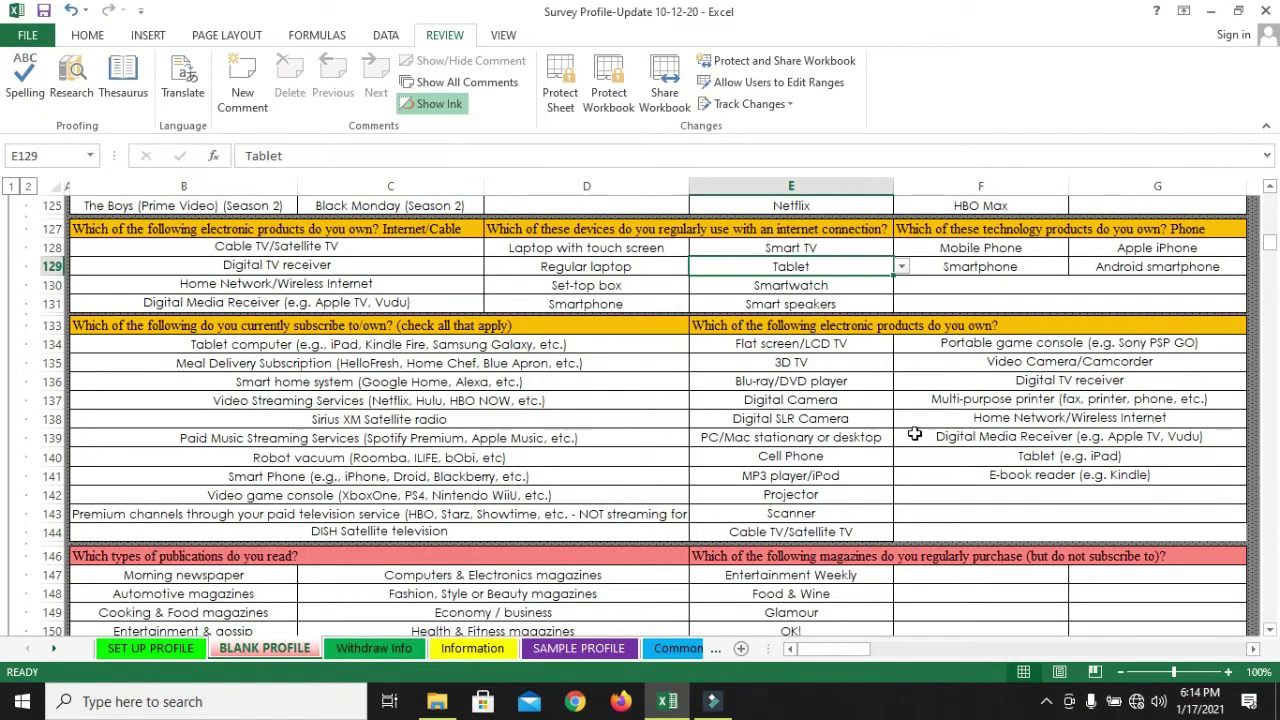
Compare the smartphone entries in D131, B141 and F129, and review the subscribe-to/own answers in B134:B137.
{"action": "left_click", "coordinate": [581, 306]}
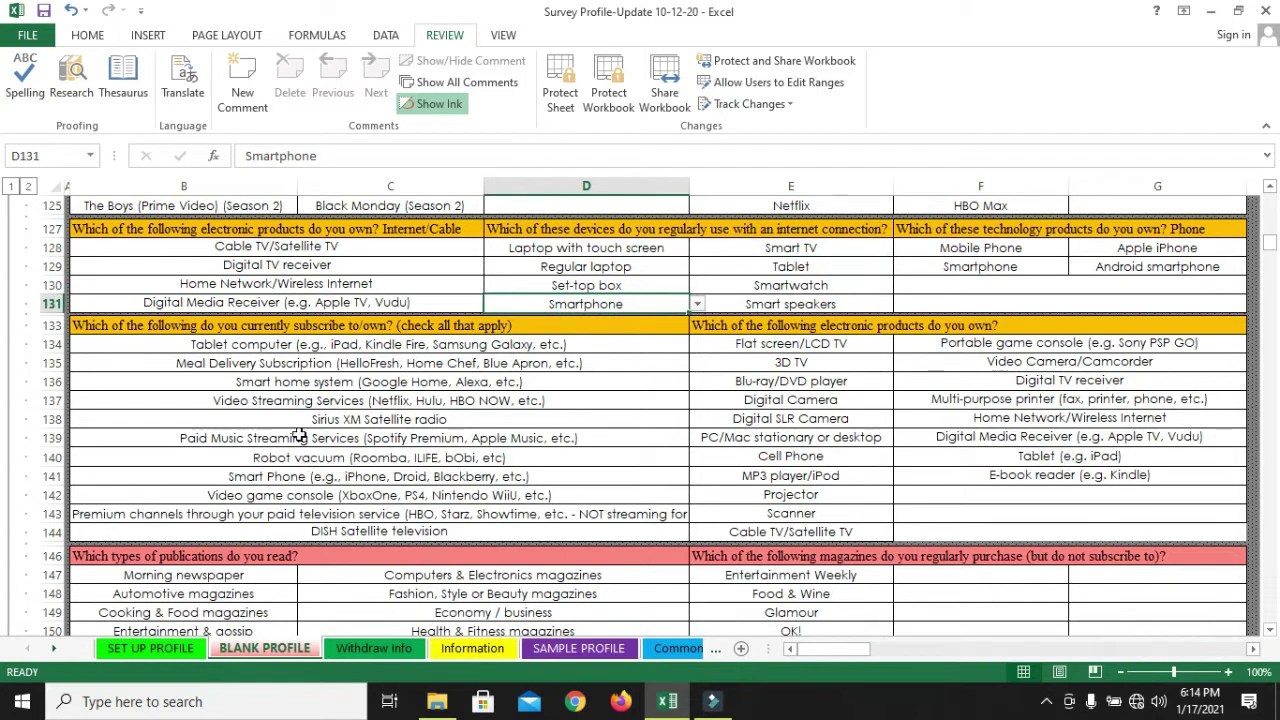
{"action": "left_click", "coordinate": [291, 477]}
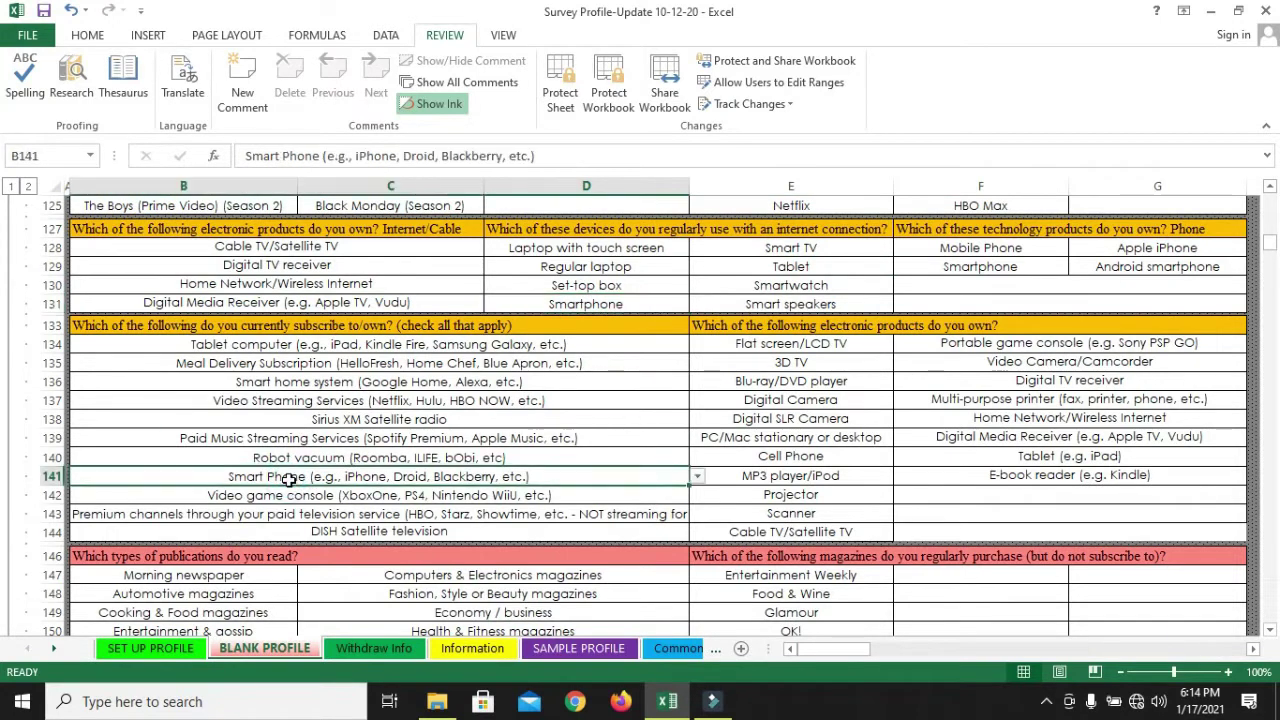
{"action": "left_click", "coordinate": [993, 269]}
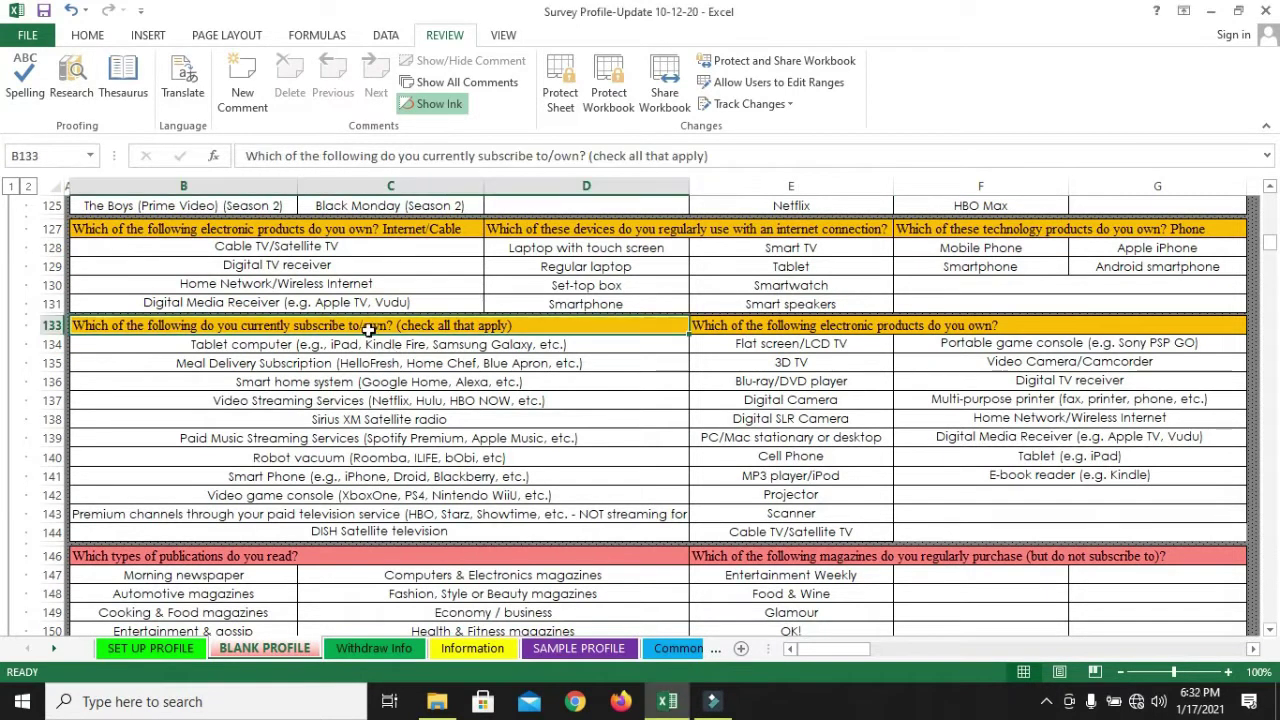
{"action": "left_click_drag", "start_coordinate": [368, 330], "coordinate": [368, 410]}
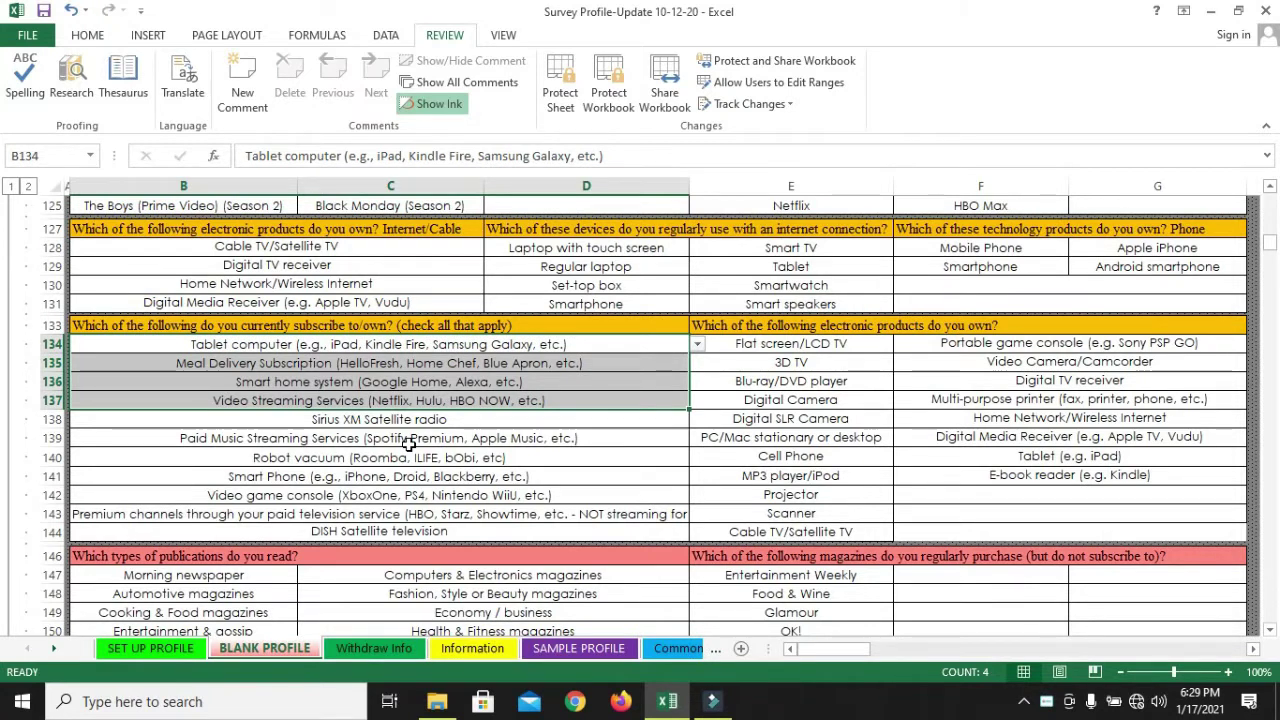
Compare the question on magazines regularly purchased in E146 with the question on magazines currently subscribed to in E154.
{"action": "scroll", "coordinate": [433, 393], "scroll_direction": "down", "scroll_amount": 7}
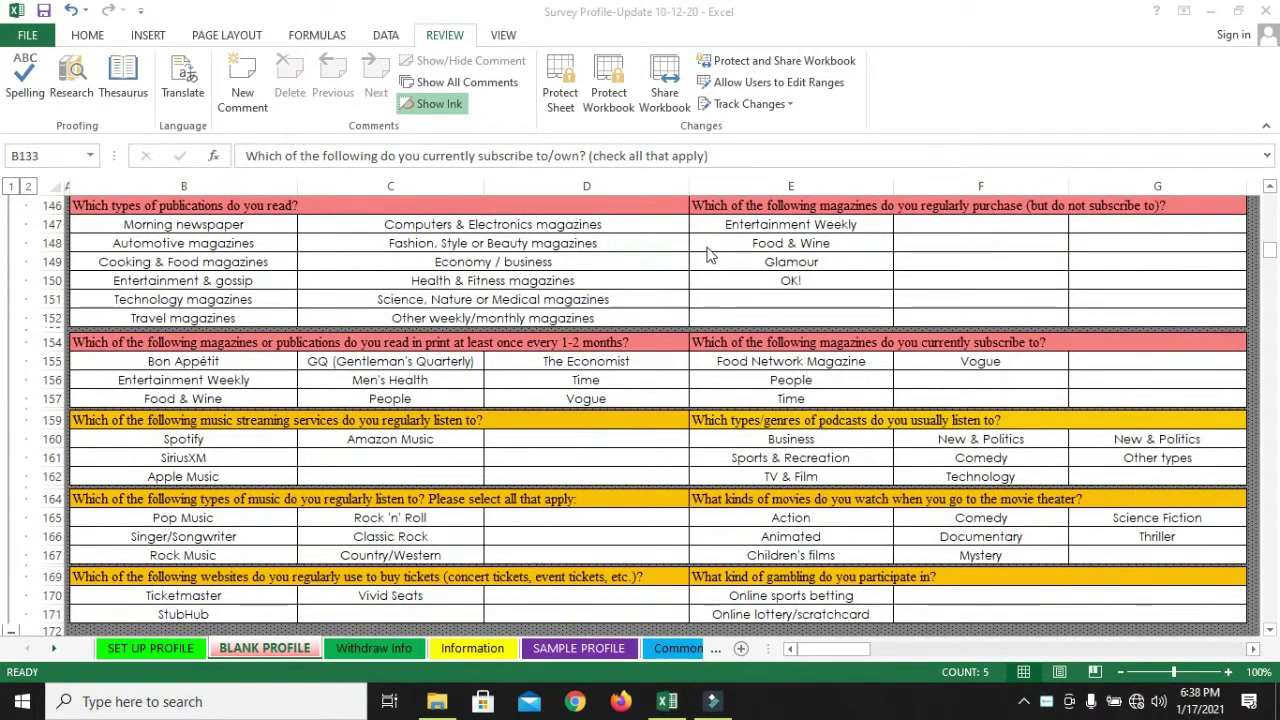
{"action": "left_click", "coordinate": [815, 207]}
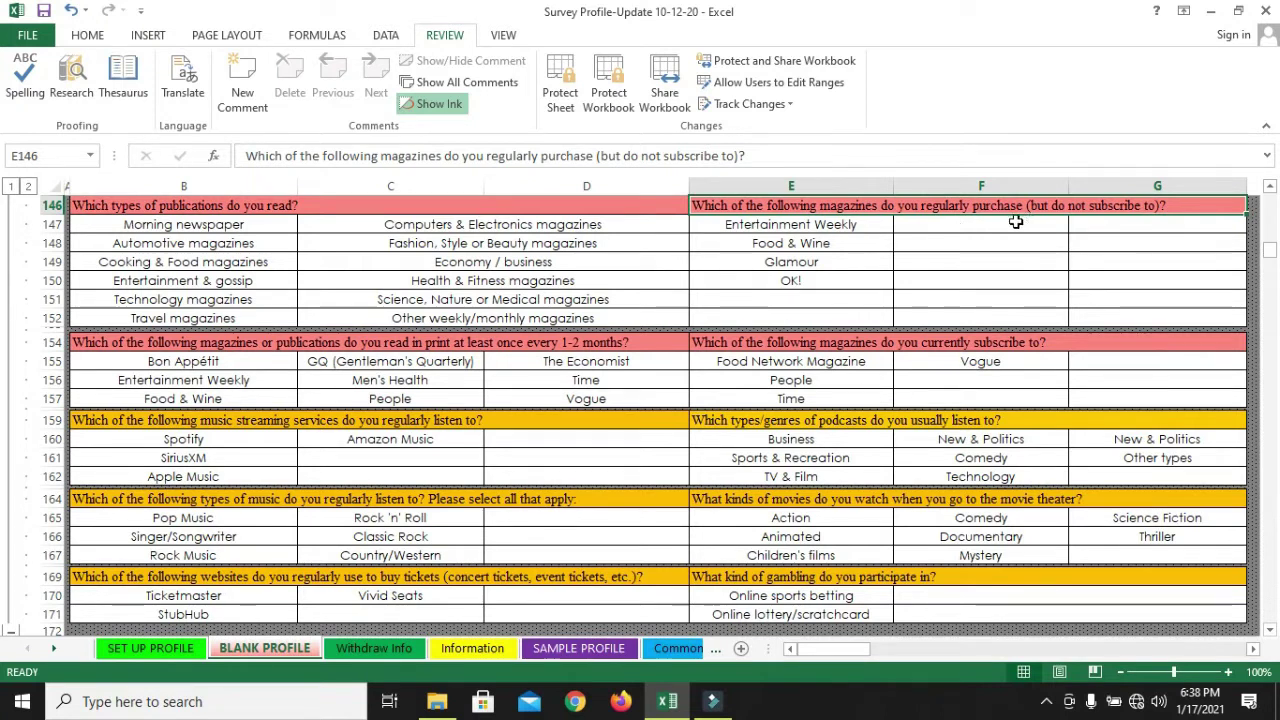
{"action": "left_click", "coordinate": [807, 343]}
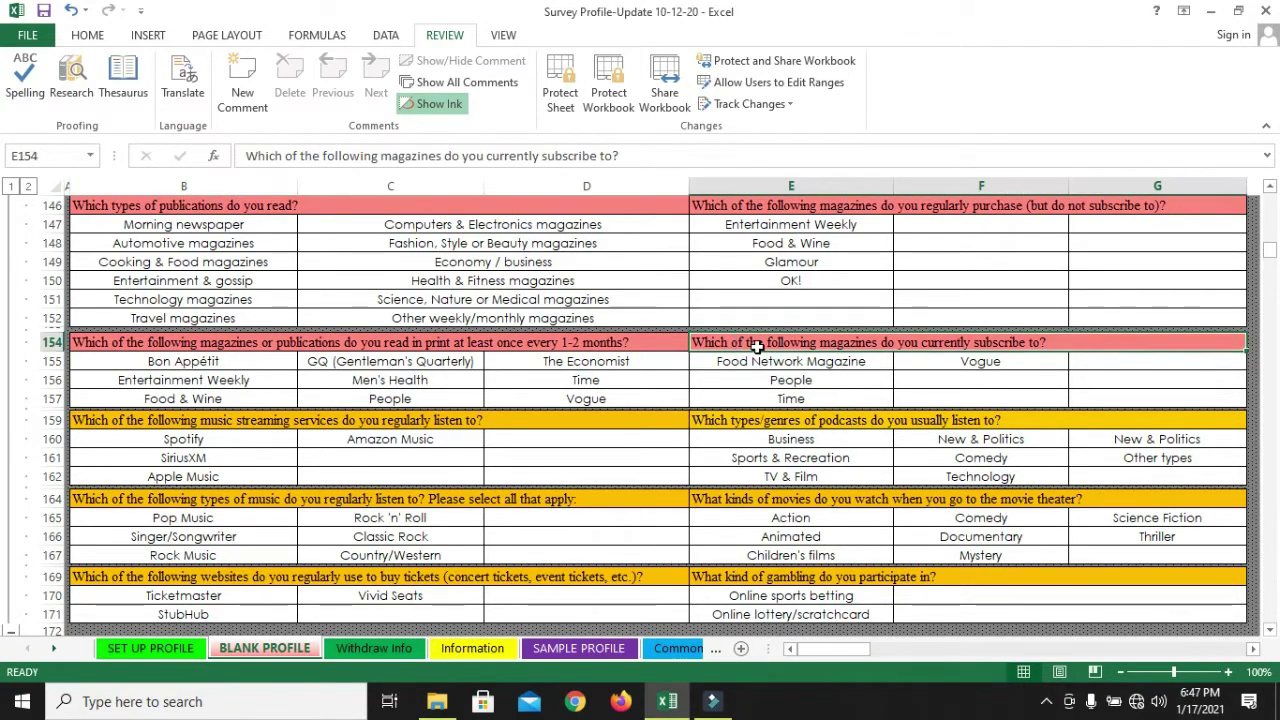
Check the magazines regularly purchased but not subscribed to in E147:E150 against the current subscriptions listed under E154.
{"action": "left_click", "coordinate": [802, 206]}
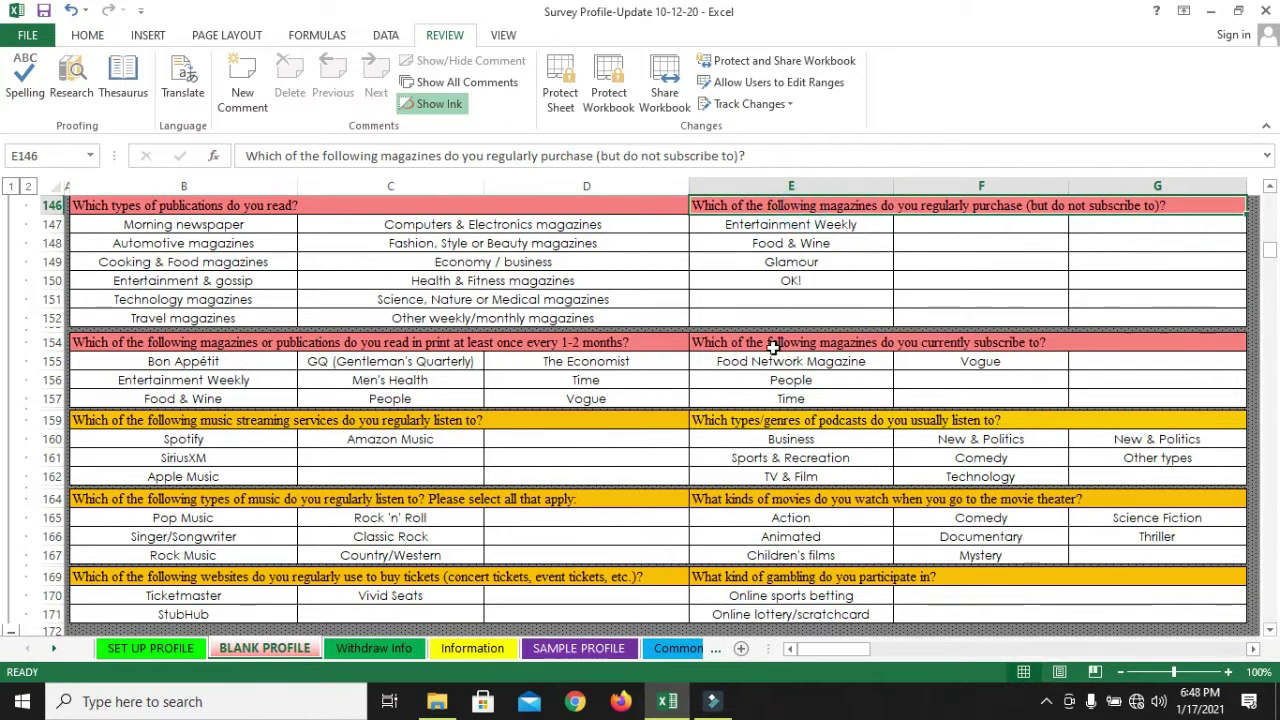
{"action": "left_click", "coordinate": [771, 345]}
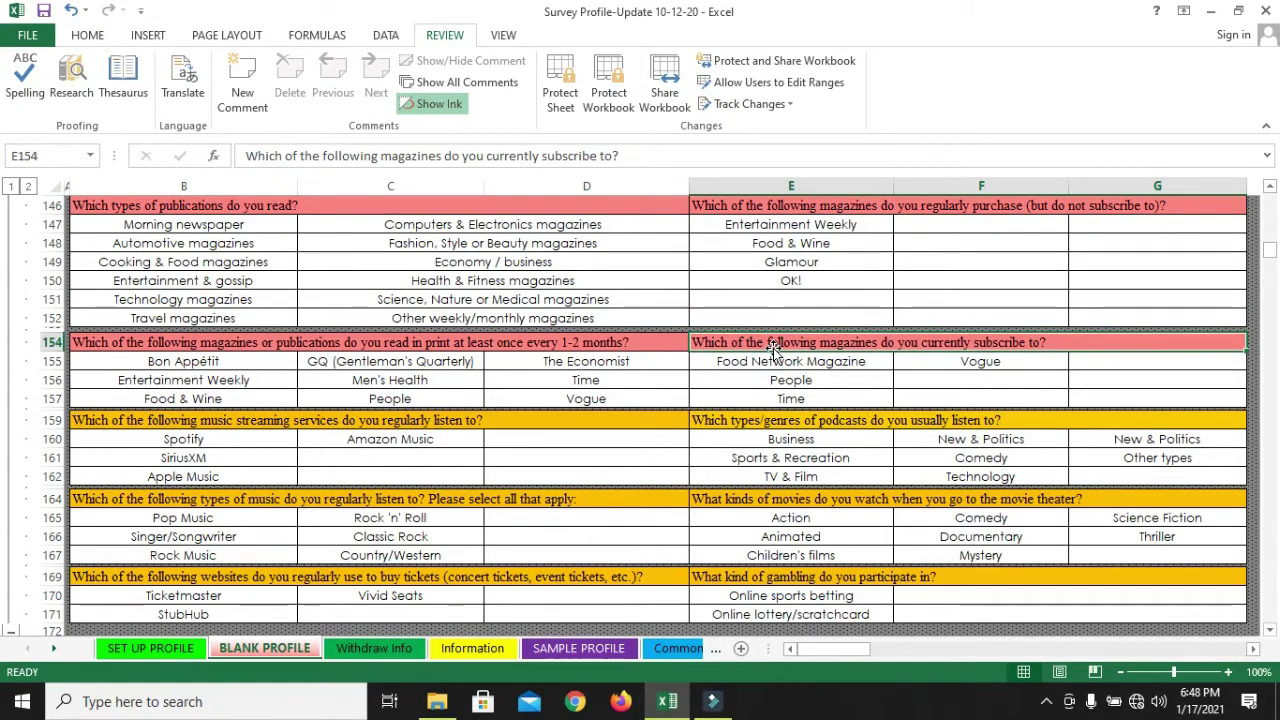
{"action": "key", "text": "ctrl+Up"}
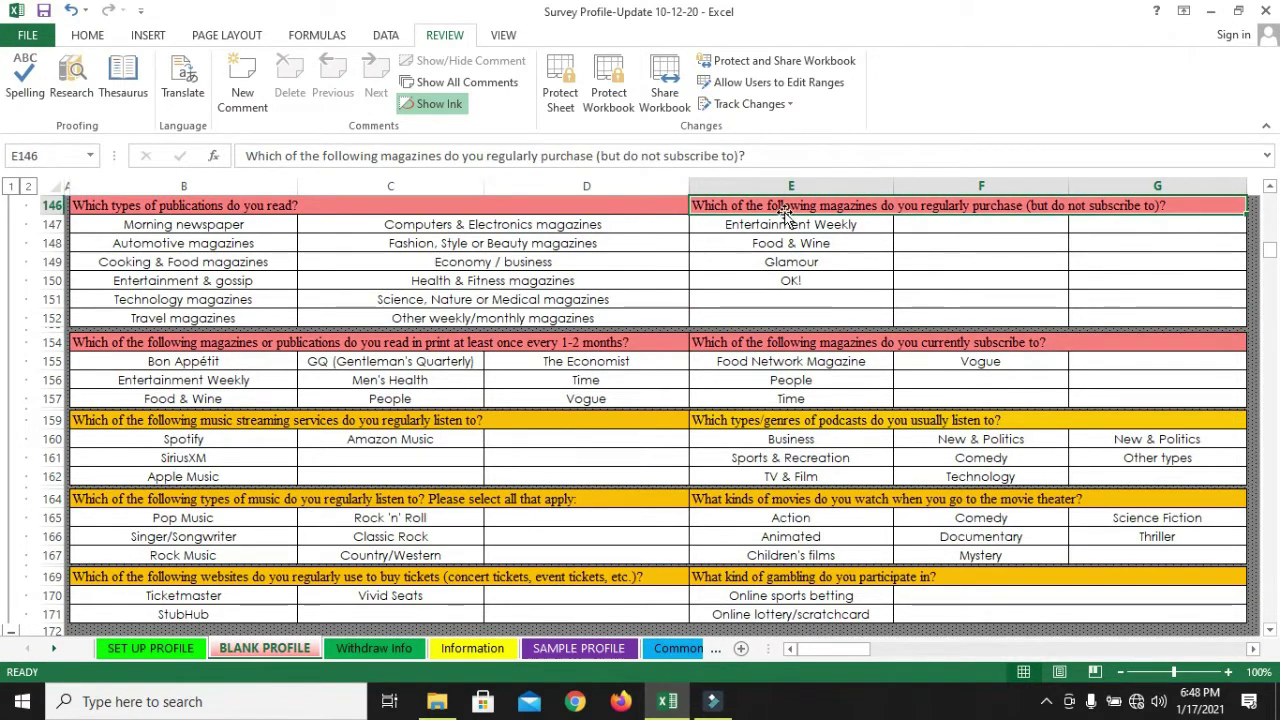
{"action": "left_click", "coordinate": [790, 298]}
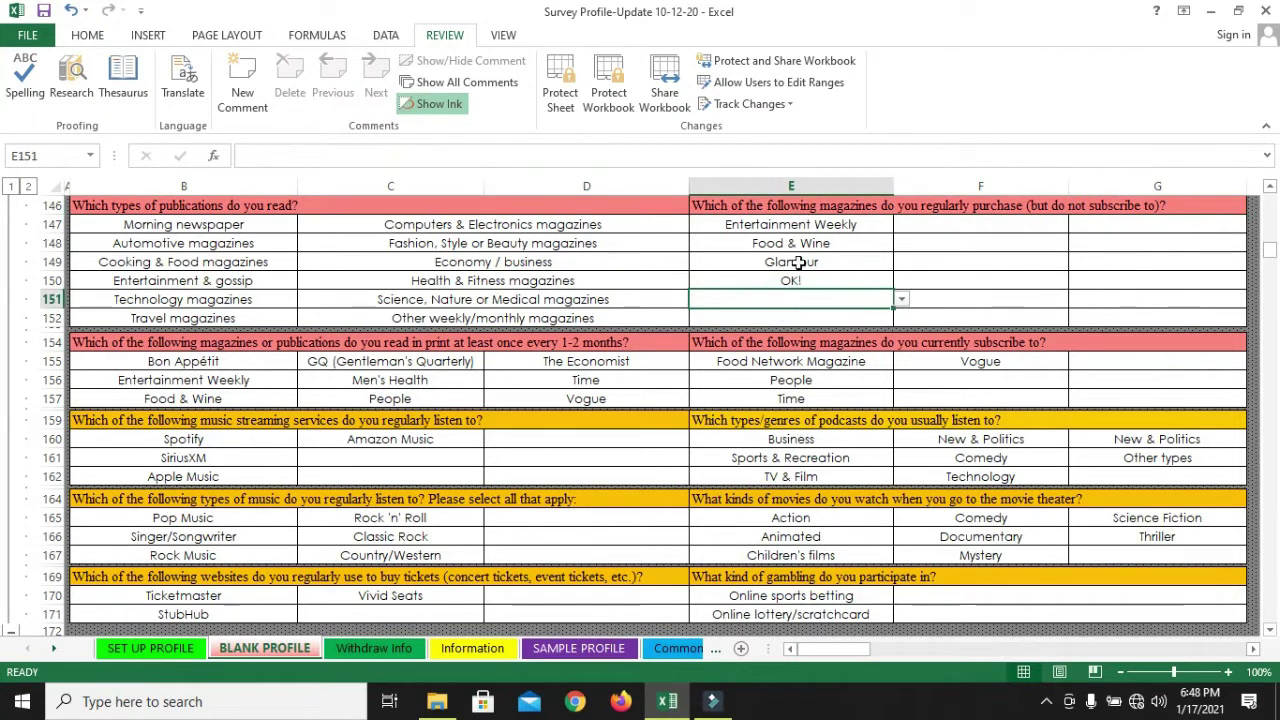
{"action": "left_click", "coordinate": [798, 332]}
{"action": "left_click", "coordinate": [929, 392]}
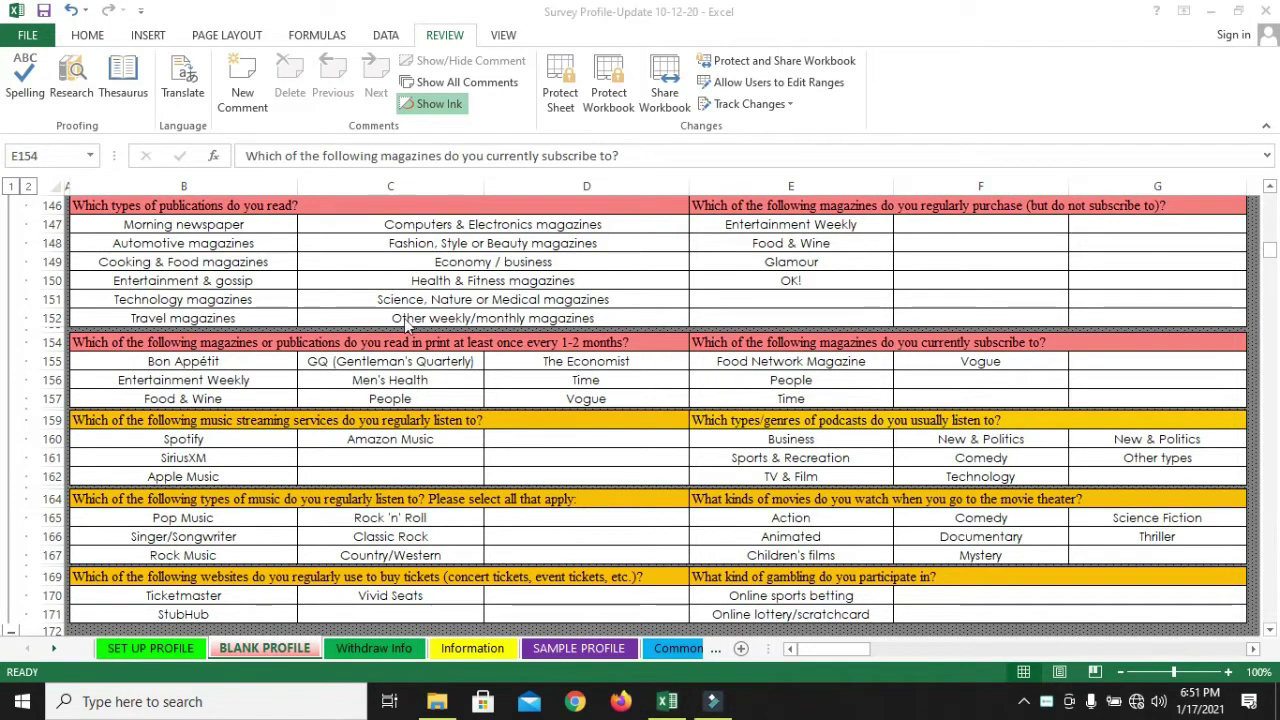
Review the publication types read in B147:D152 alongside the magazines purchased, read in print and subscribed to.
{"action": "left_click", "coordinate": [135, 207]}
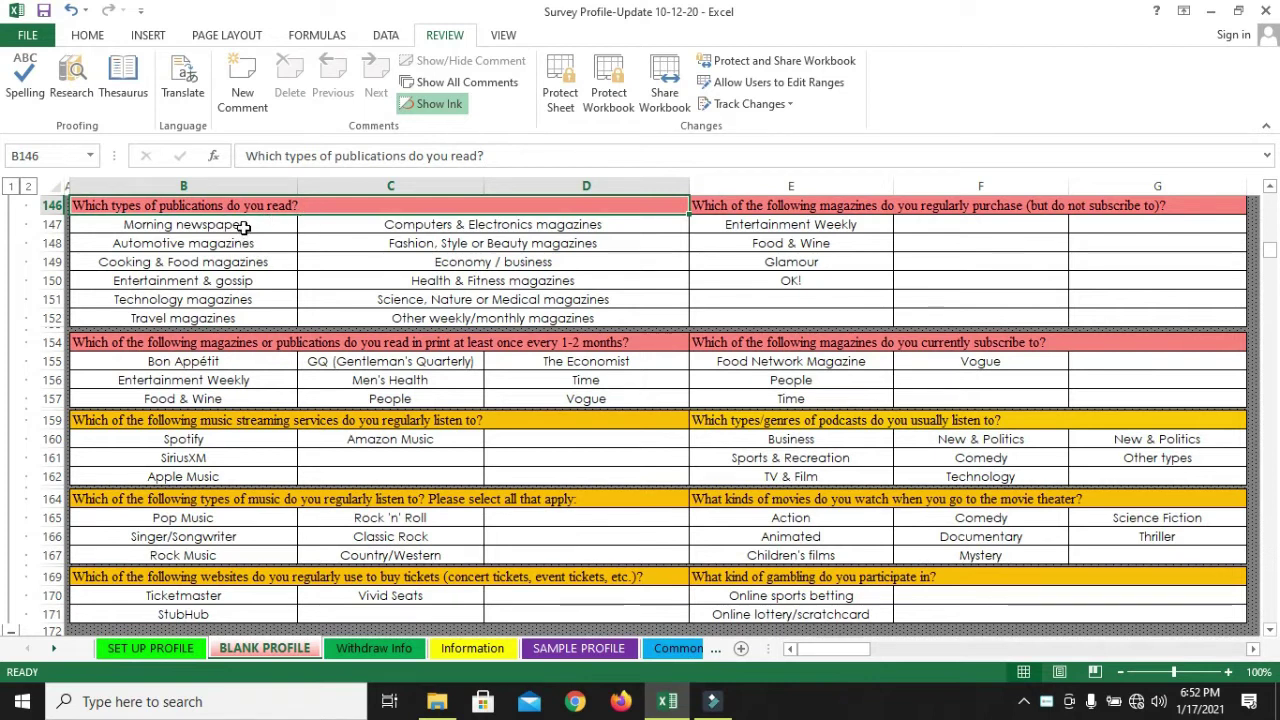
{"action": "left_click_drag", "start_coordinate": [225, 226], "coordinate": [214, 298]}
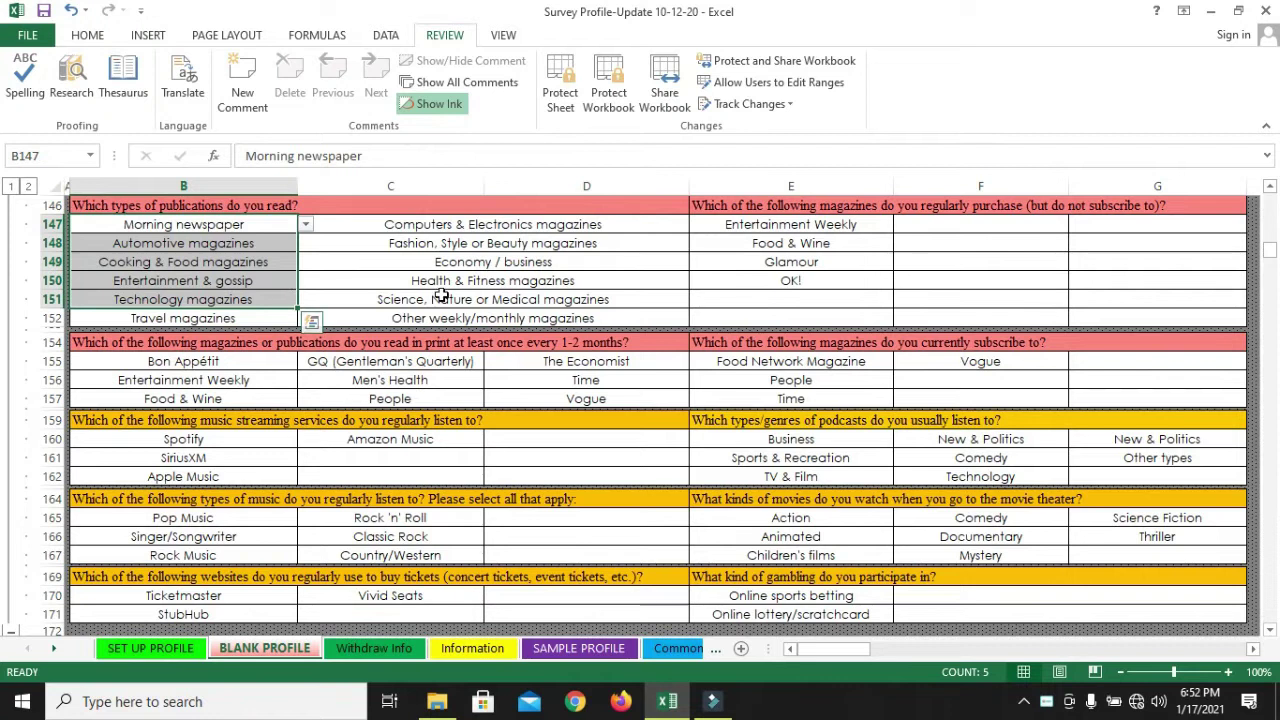
{"action": "left_click_drag", "start_coordinate": [778, 226], "coordinate": [778, 305]}
{"action": "left_click_drag", "start_coordinate": [772, 364], "coordinate": [782, 398]}
{"action": "left_click_drag", "start_coordinate": [226, 360], "coordinate": [500, 396]}
{"action": "left_click_drag", "start_coordinate": [737, 362], "coordinate": [912, 392]}
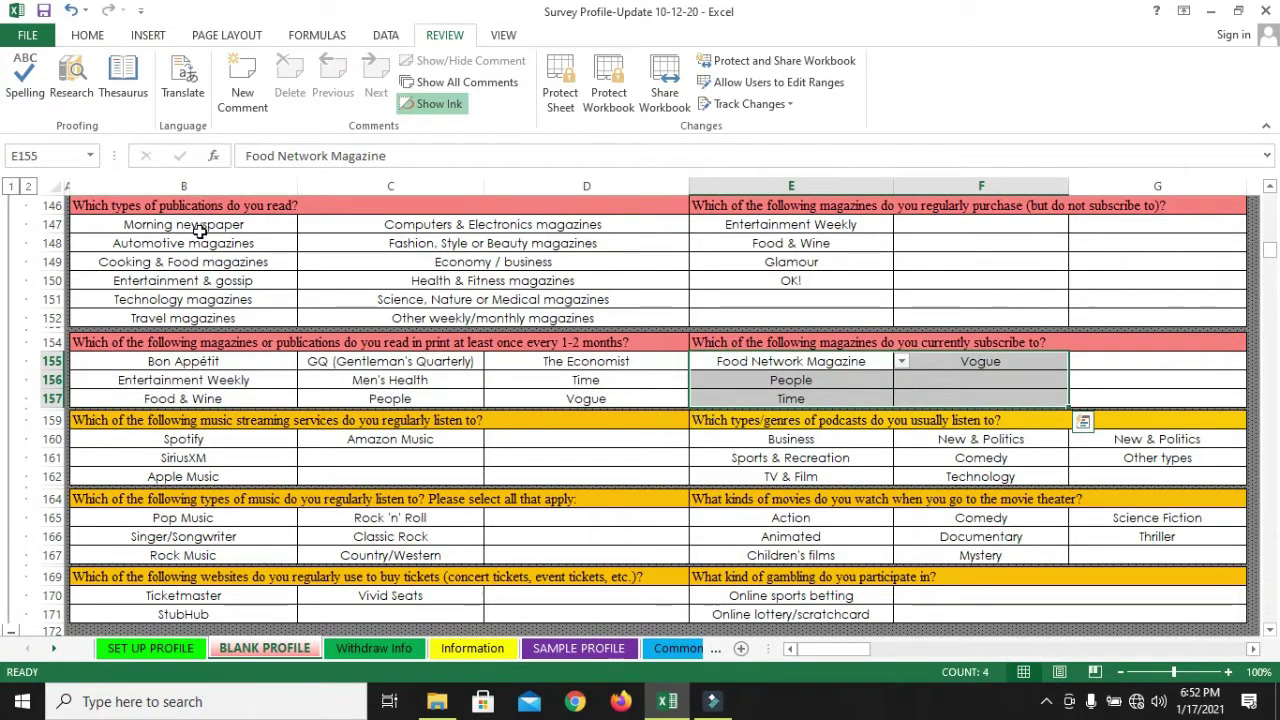
{"action": "left_click_drag", "start_coordinate": [194, 226], "coordinate": [393, 320]}
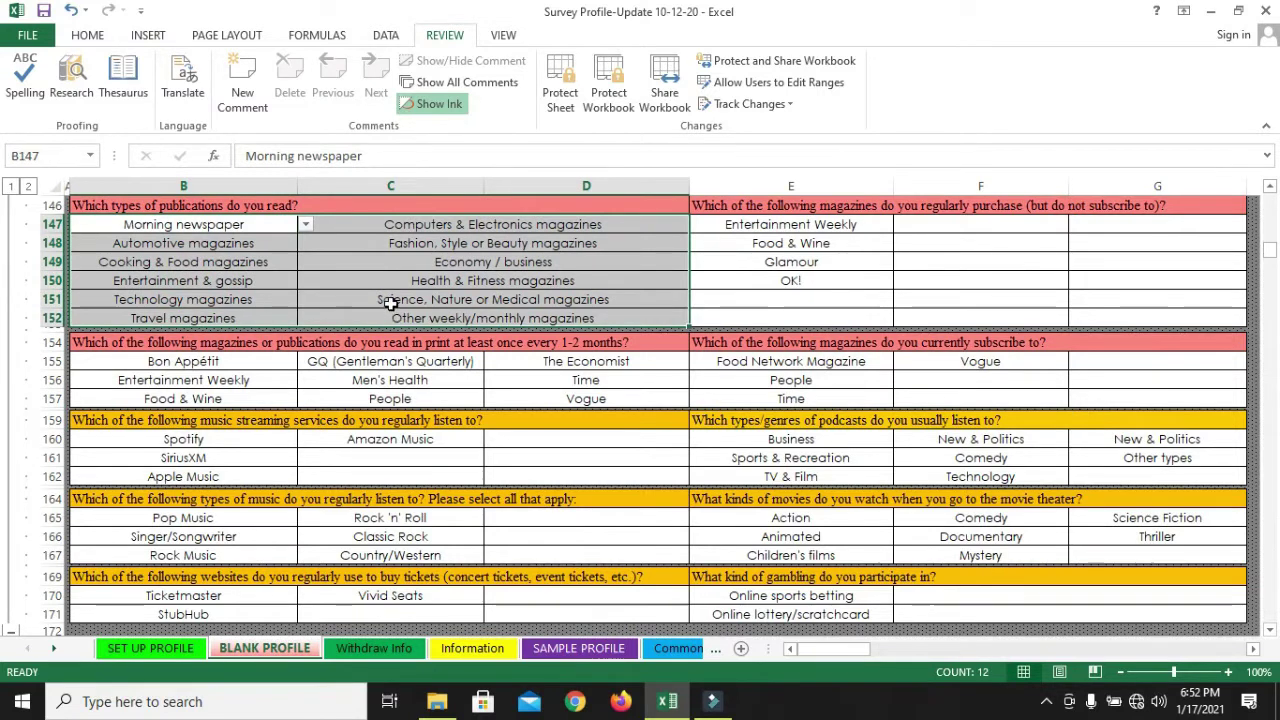
Match Entertainment Weekly, Food & Wine and Men's Health with the Entertainment & gossip, Cooking & Food and Health & Fitness publication types in rows 147 to 152.
{"action": "left_click", "coordinate": [782, 280]}
{"action": "left_click", "coordinate": [760, 226]}
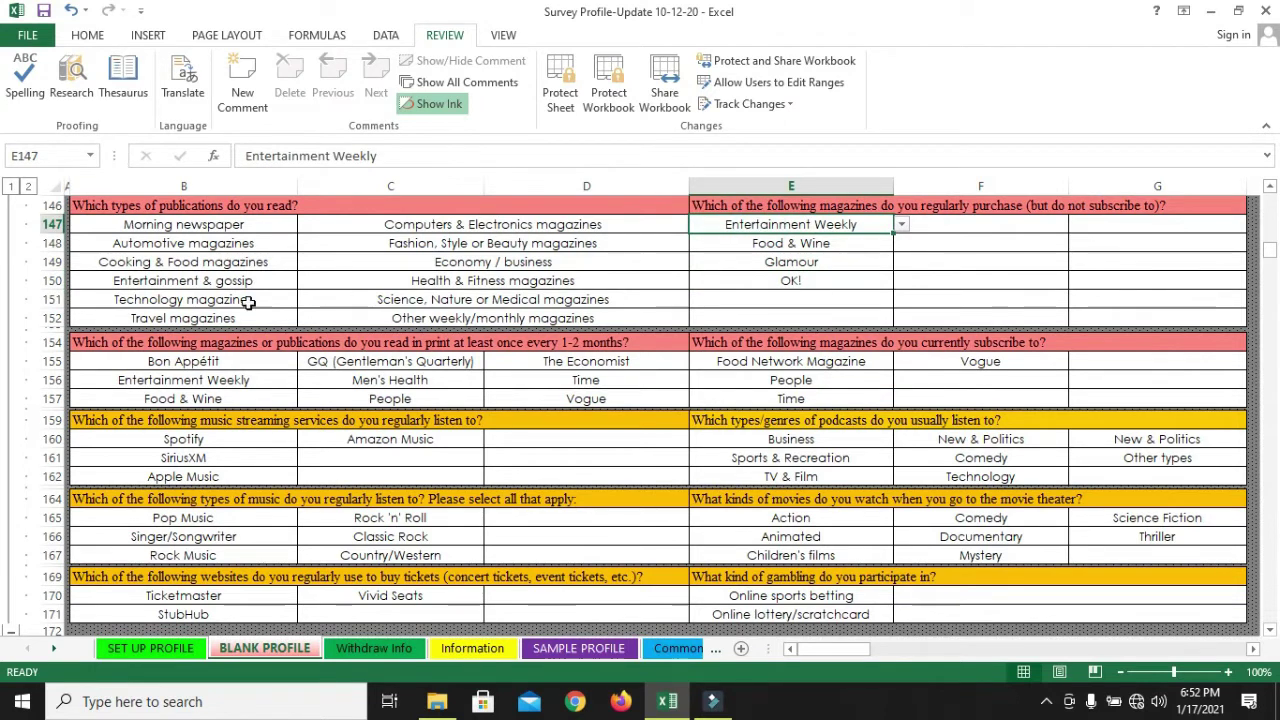
{"action": "left_click", "coordinate": [213, 284]}
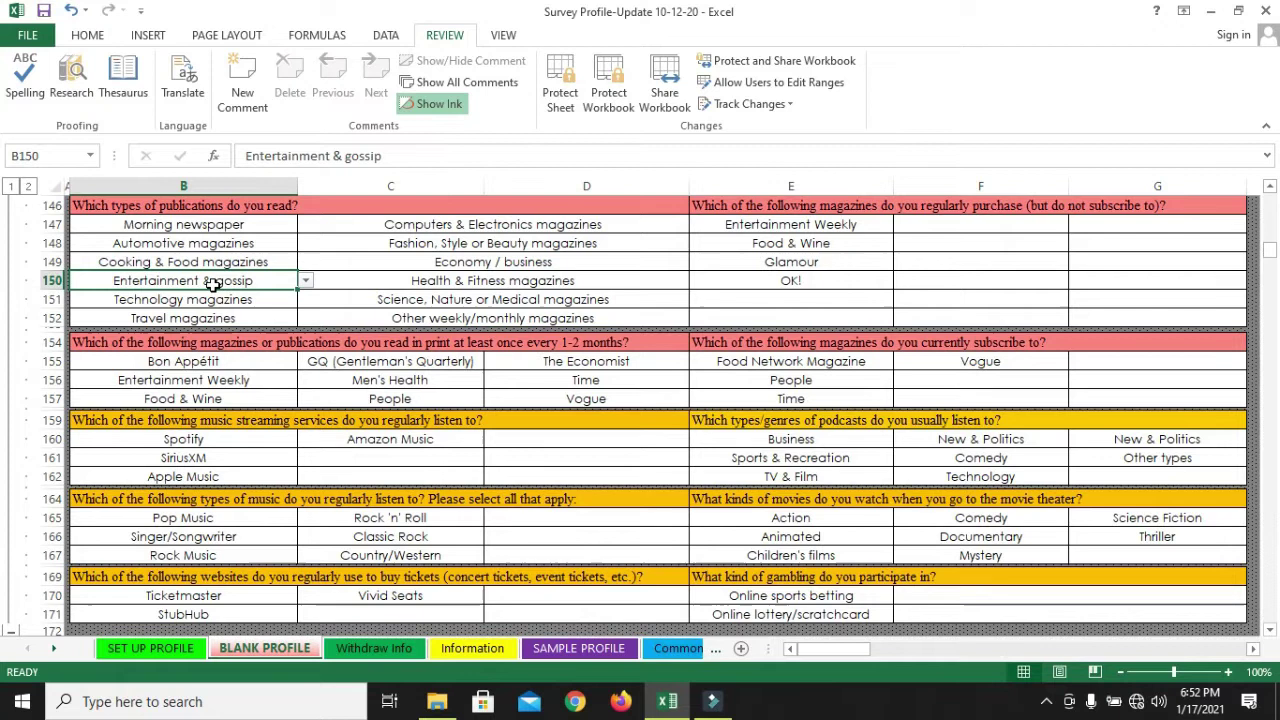
{"action": "left_click", "coordinate": [231, 398]}
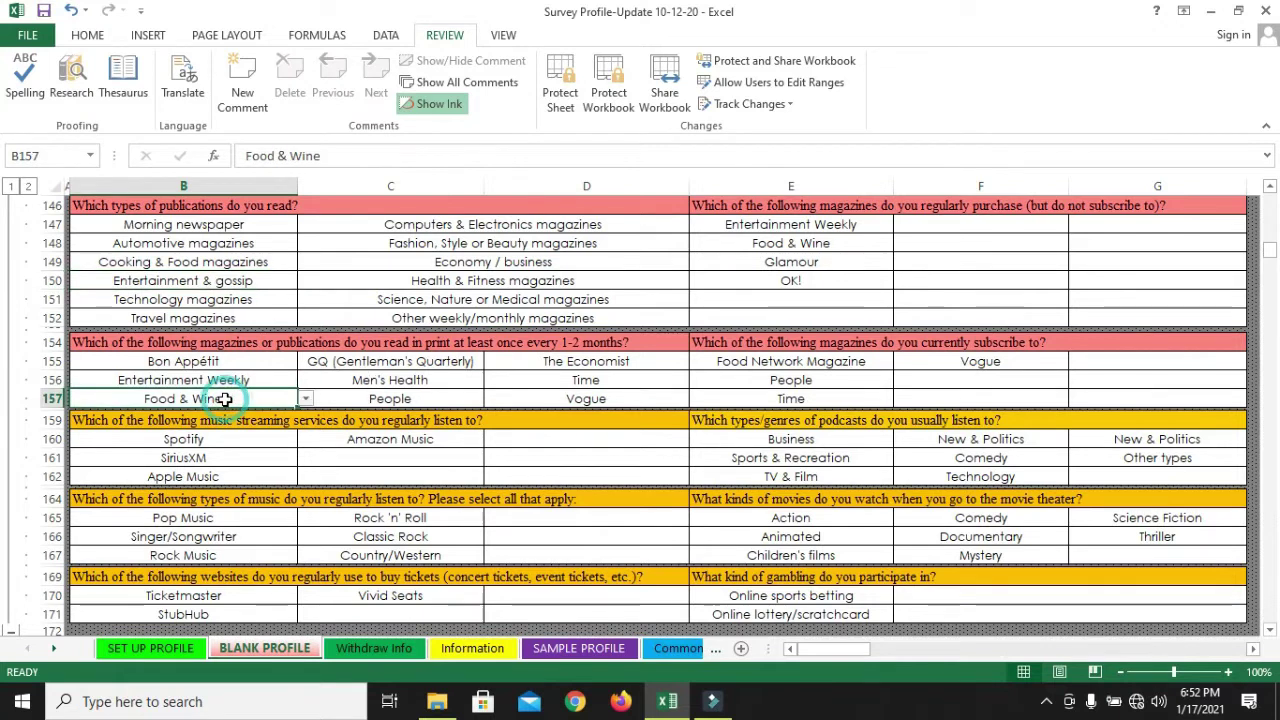
{"action": "left_click", "coordinate": [165, 262]}
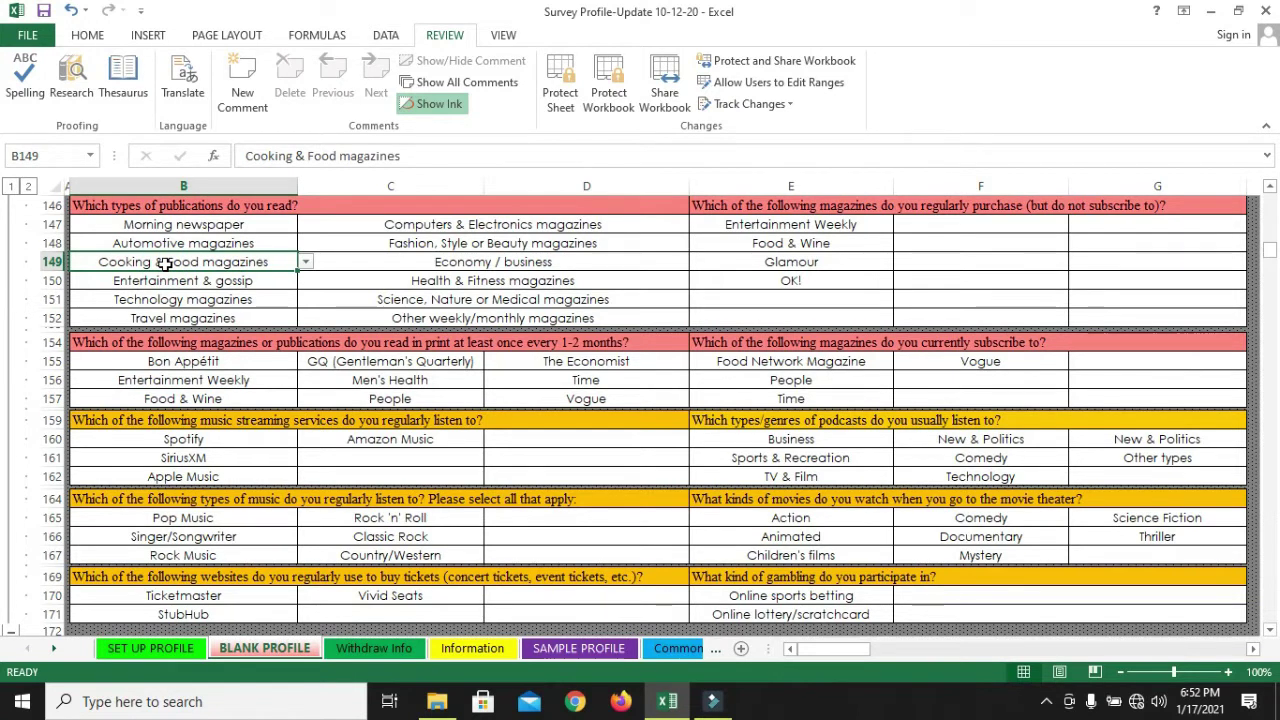
{"action": "left_click", "coordinate": [363, 384]}
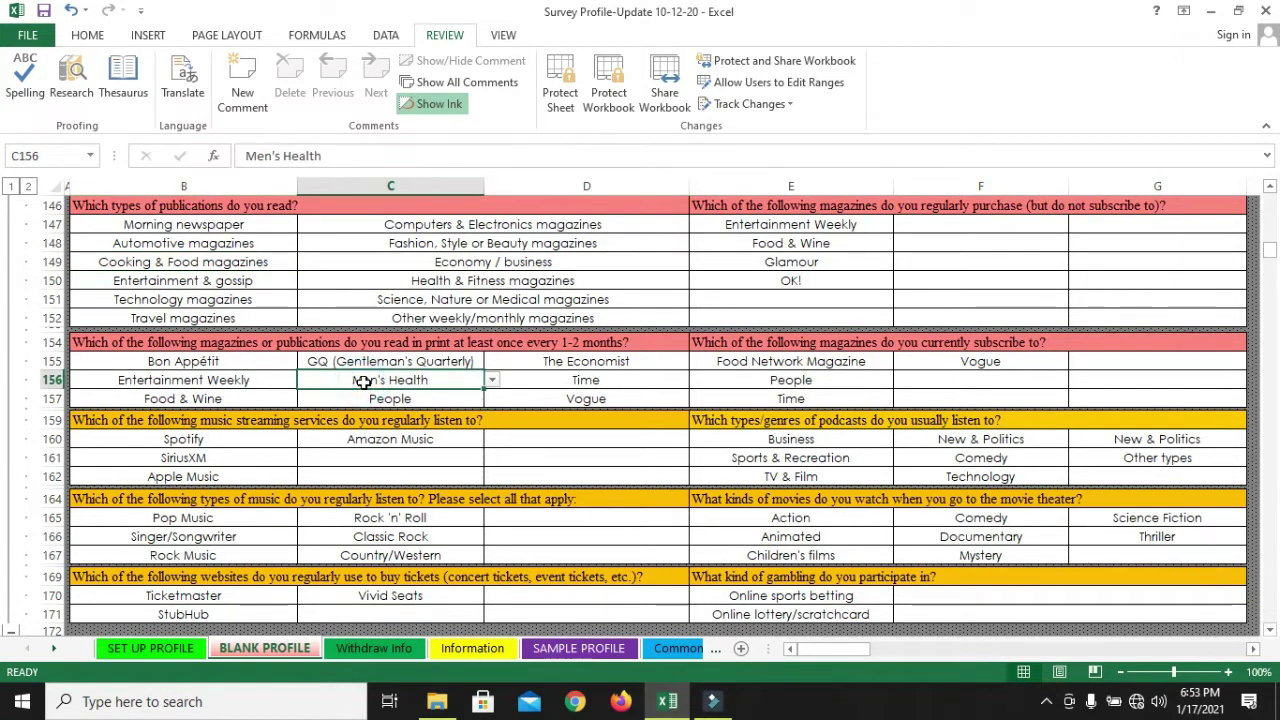
{"action": "left_click", "coordinate": [442, 284]}
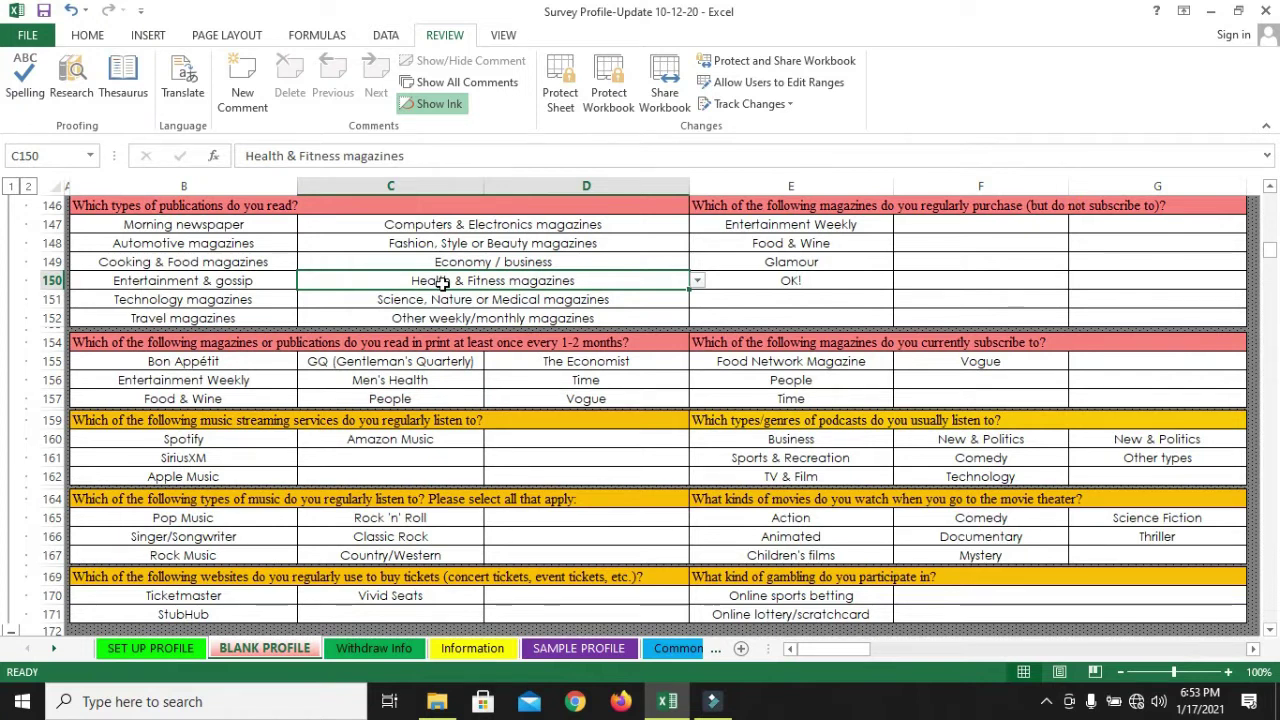
{"action": "left_click_drag", "start_coordinate": [240, 368], "coordinate": [586, 396]}
{"action": "left_click_drag", "start_coordinate": [258, 226], "coordinate": [405, 318]}
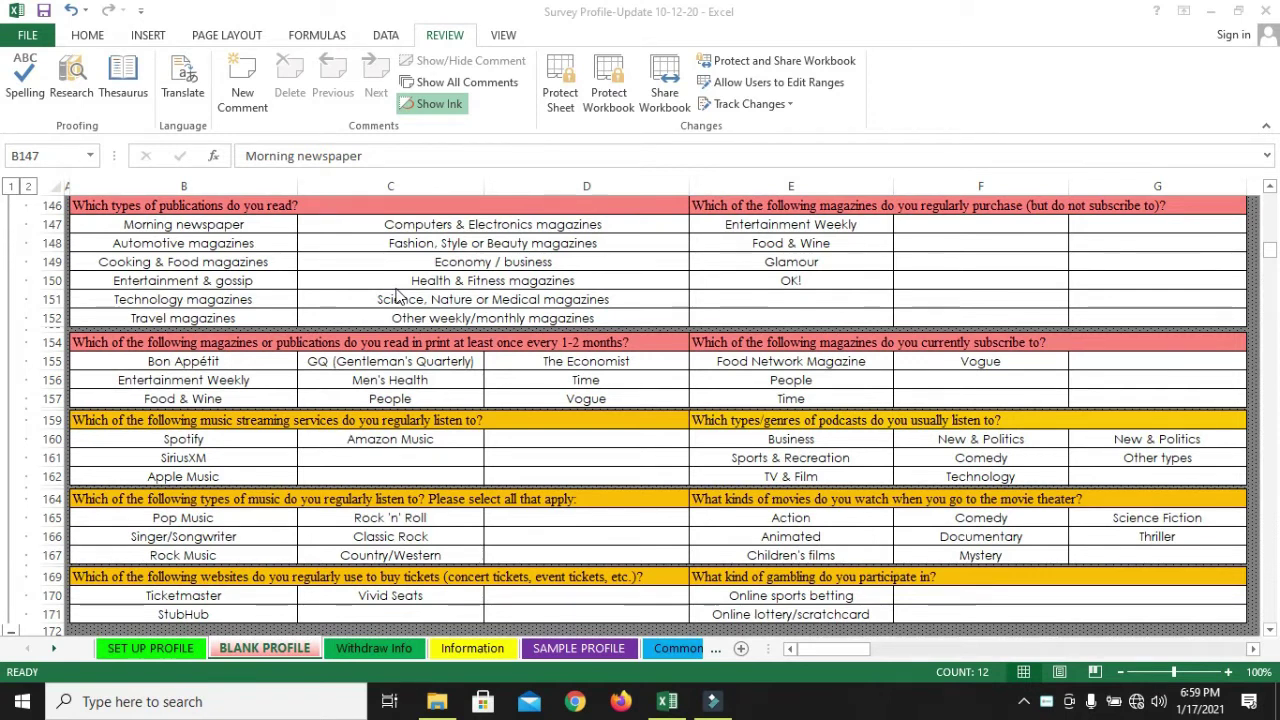
{"action": "left_click", "coordinate": [430, 376]}
Compare the fast food restaurants in B206:C208 with the casual restaurants in E206:F208 in the Food & Beverage Profile.
{"action": "scroll", "coordinate": [435, 375], "scroll_direction": "down", "scroll_amount": 2}
{"action": "scroll", "coordinate": [432, 377], "scroll_direction": "down", "scroll_amount": 5}
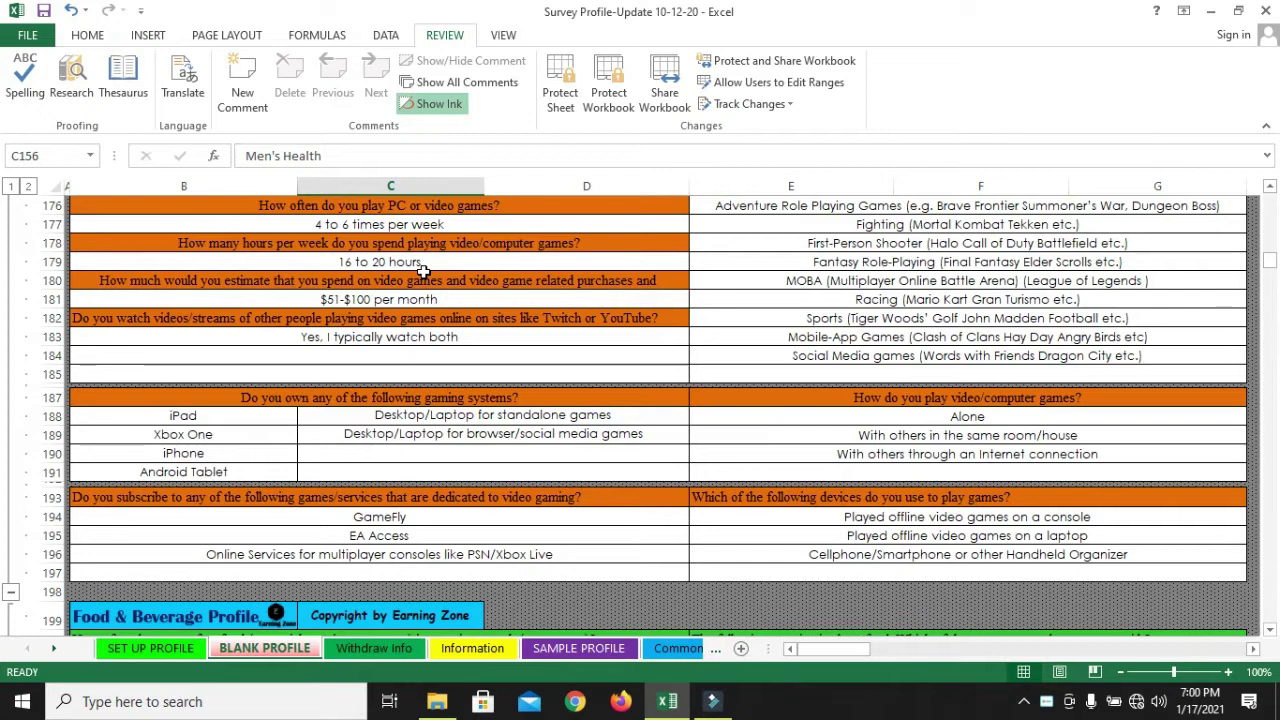
{"action": "scroll", "coordinate": [424, 286], "scroll_direction": "down", "scroll_amount": 2}
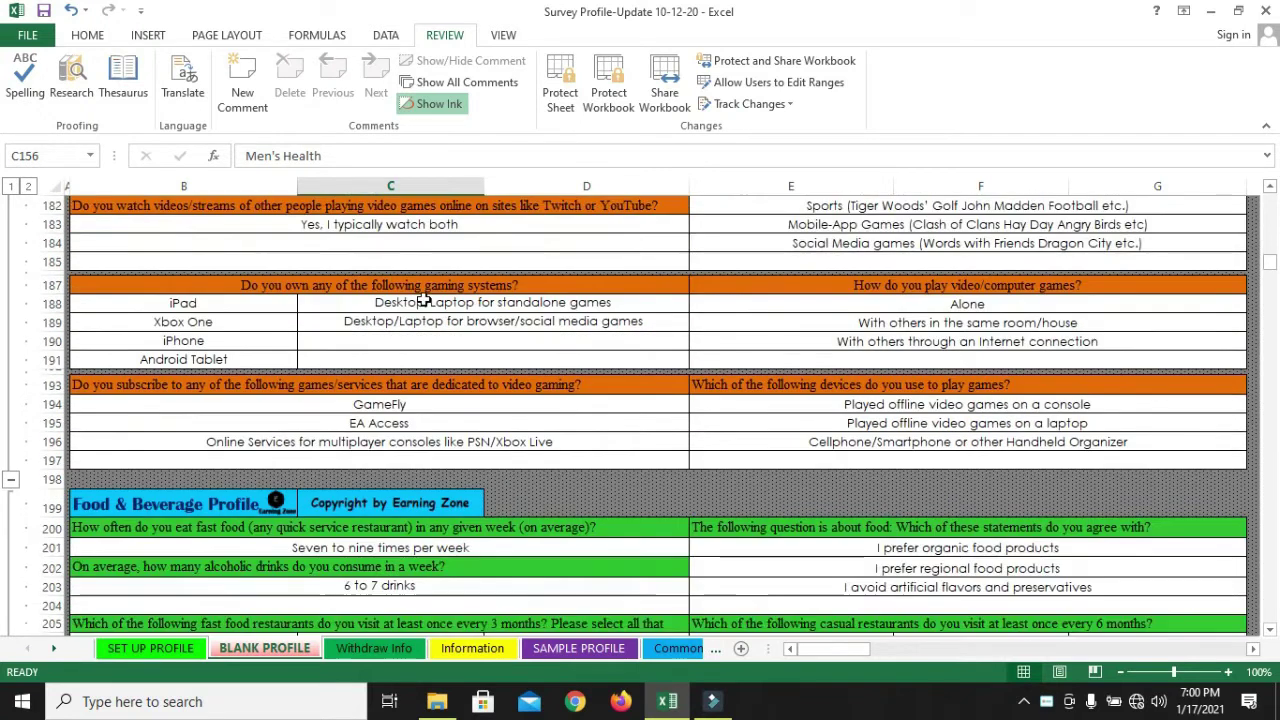
{"action": "scroll", "coordinate": [424, 300], "scroll_direction": "down", "scroll_amount": 5}
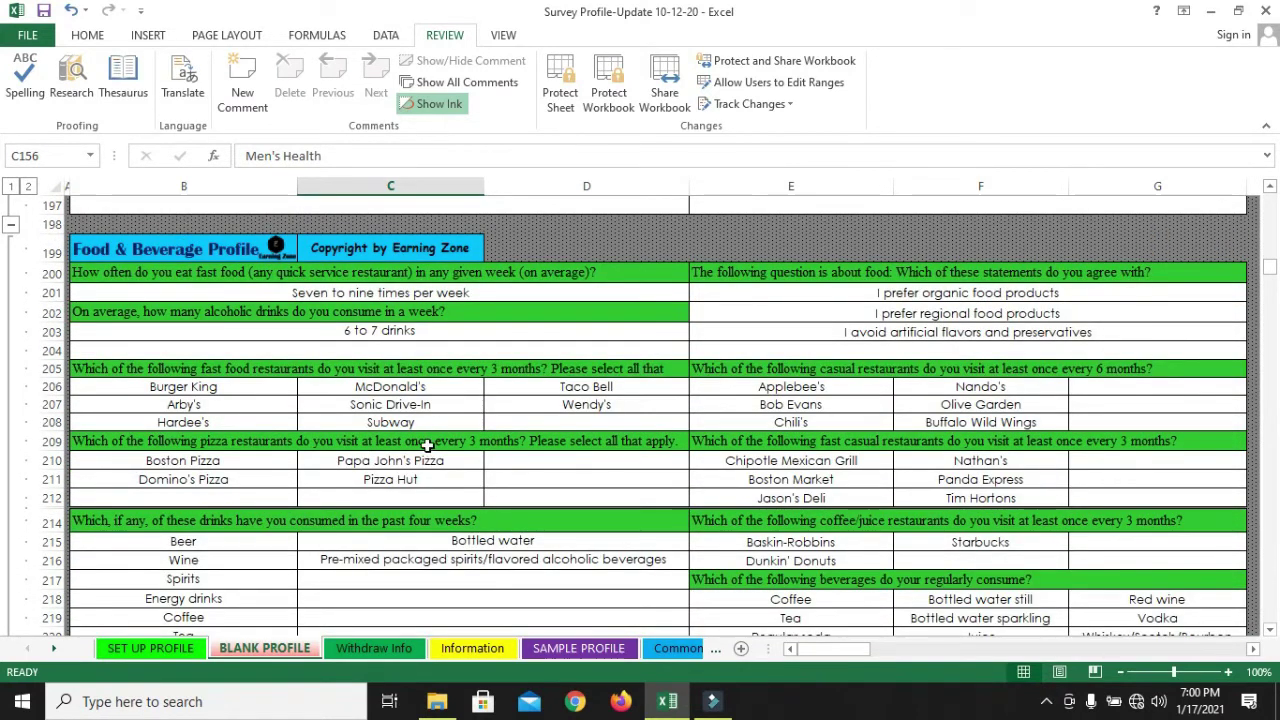
{"action": "left_click_drag", "start_coordinate": [422, 391], "coordinate": [415, 405]}
{"action": "left_click", "coordinate": [229, 389]}
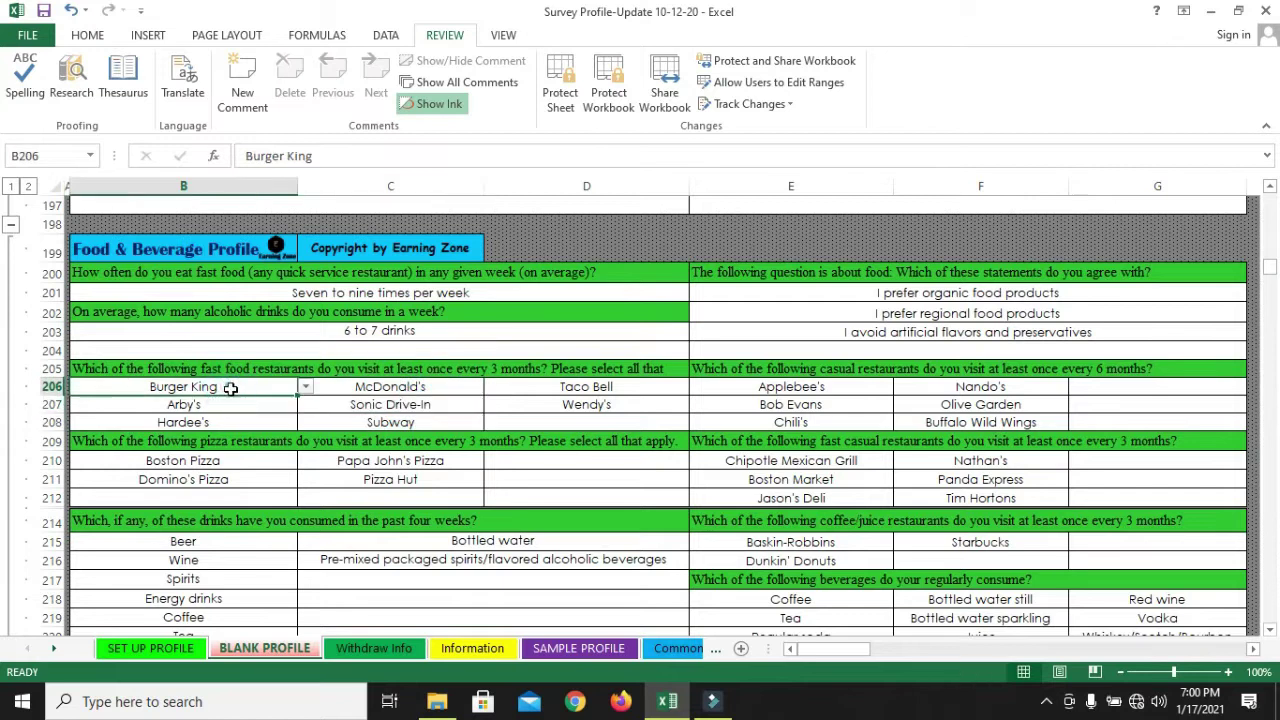
{"action": "left_click_drag", "start_coordinate": [231, 389], "coordinate": [358, 430]}
{"action": "left_click_drag", "start_coordinate": [795, 388], "coordinate": [912, 430]}
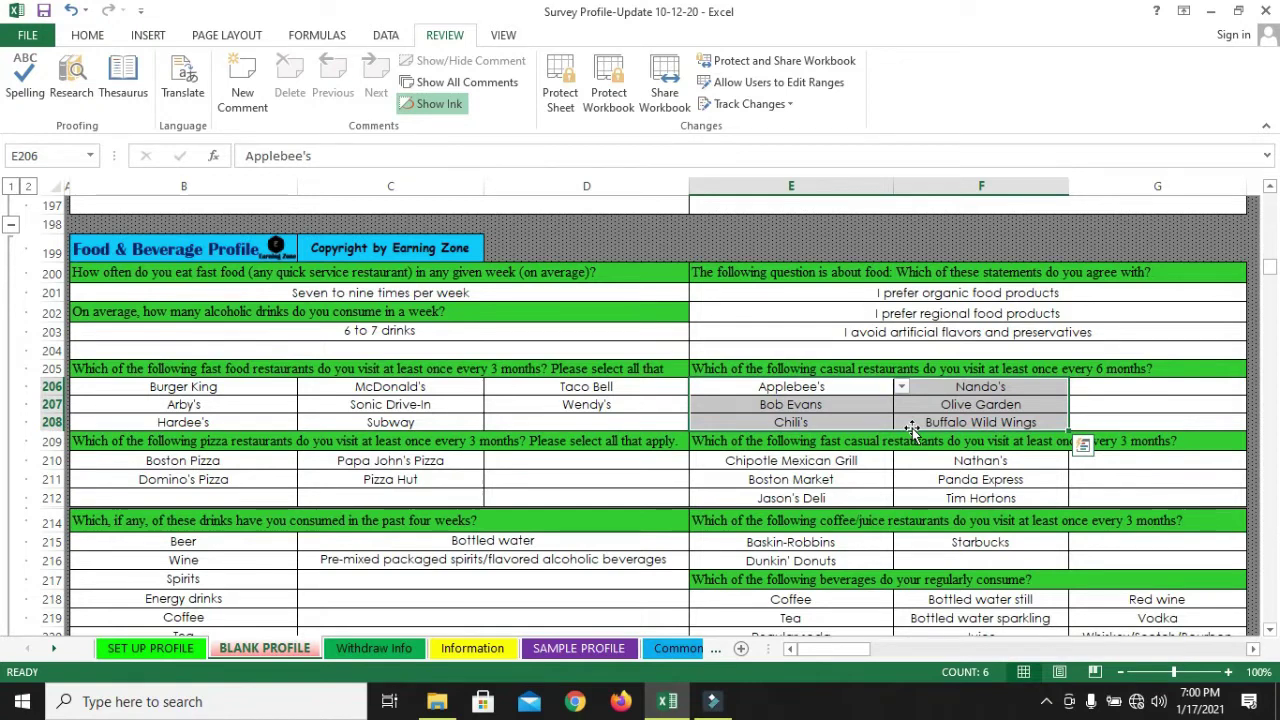
Compare the grocery stores in B232:C234 with the regularly visited stores in B236:C238 and the store types starting at E226.
{"action": "scroll", "coordinate": [582, 440], "scroll_direction": "down", "scroll_amount": 4}
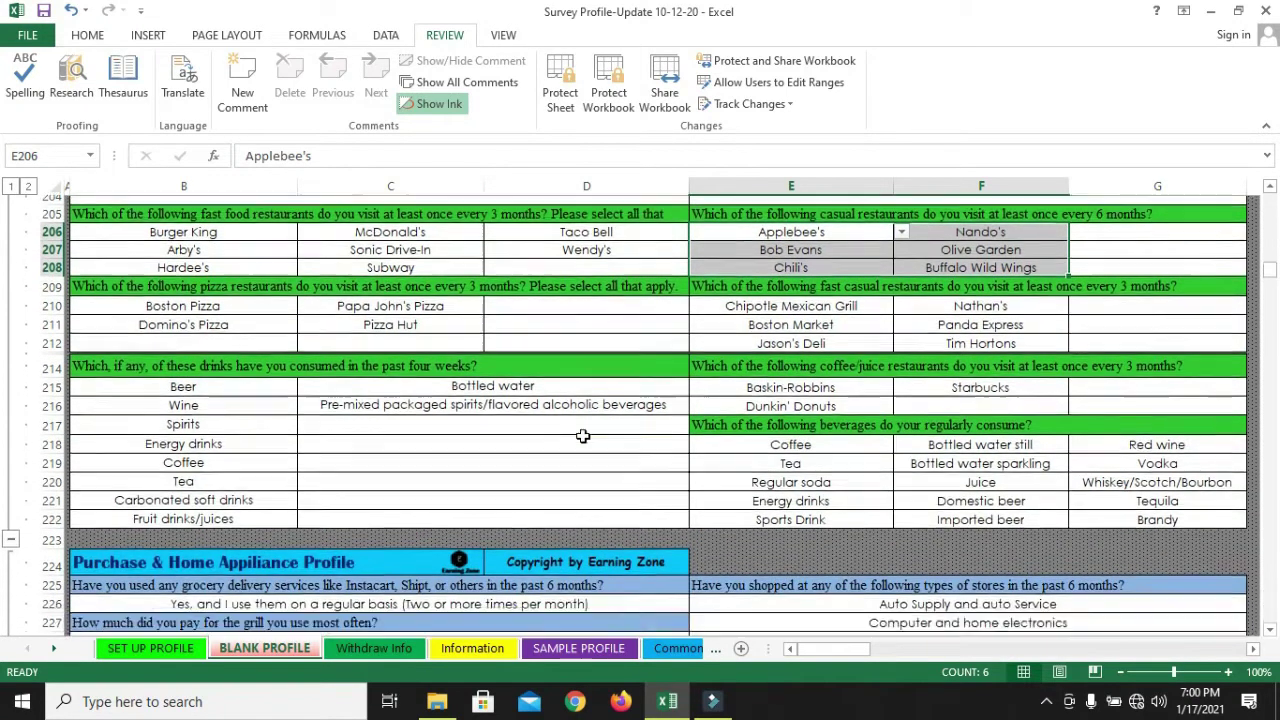
{"action": "scroll", "coordinate": [582, 440], "scroll_direction": "down", "scroll_amount": 5}
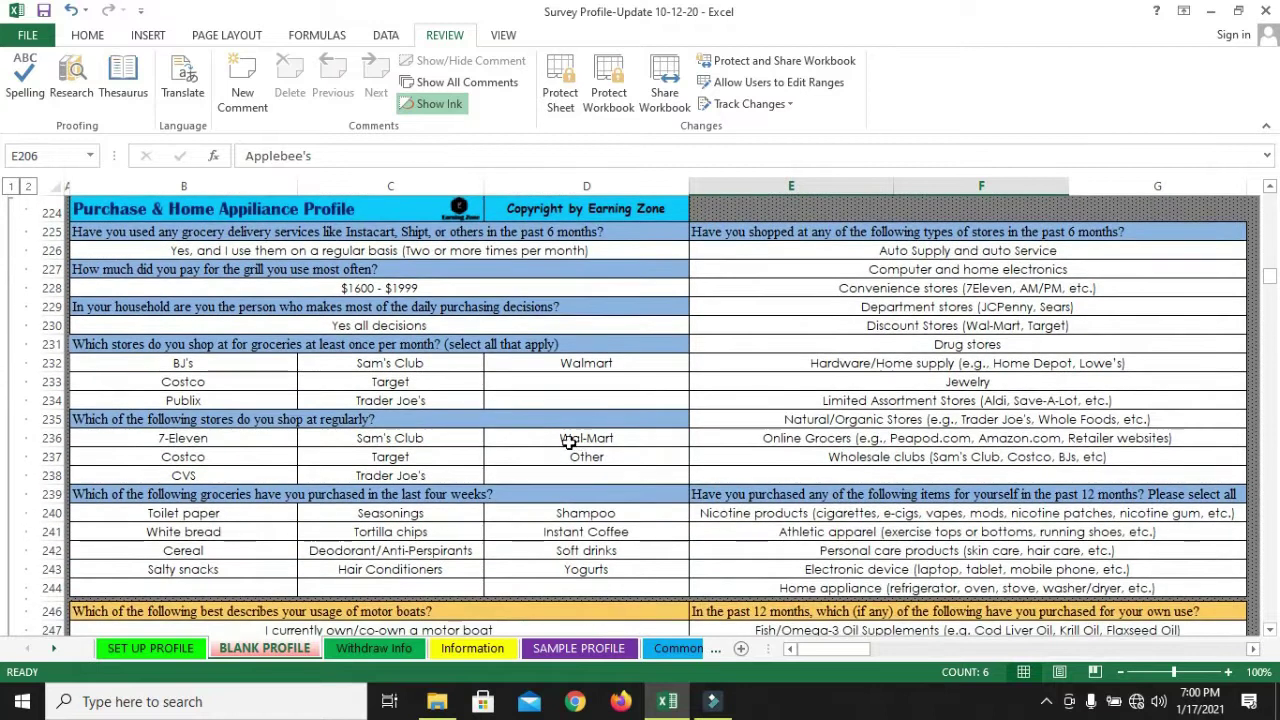
{"action": "left_click_drag", "start_coordinate": [250, 363], "coordinate": [500, 399]}
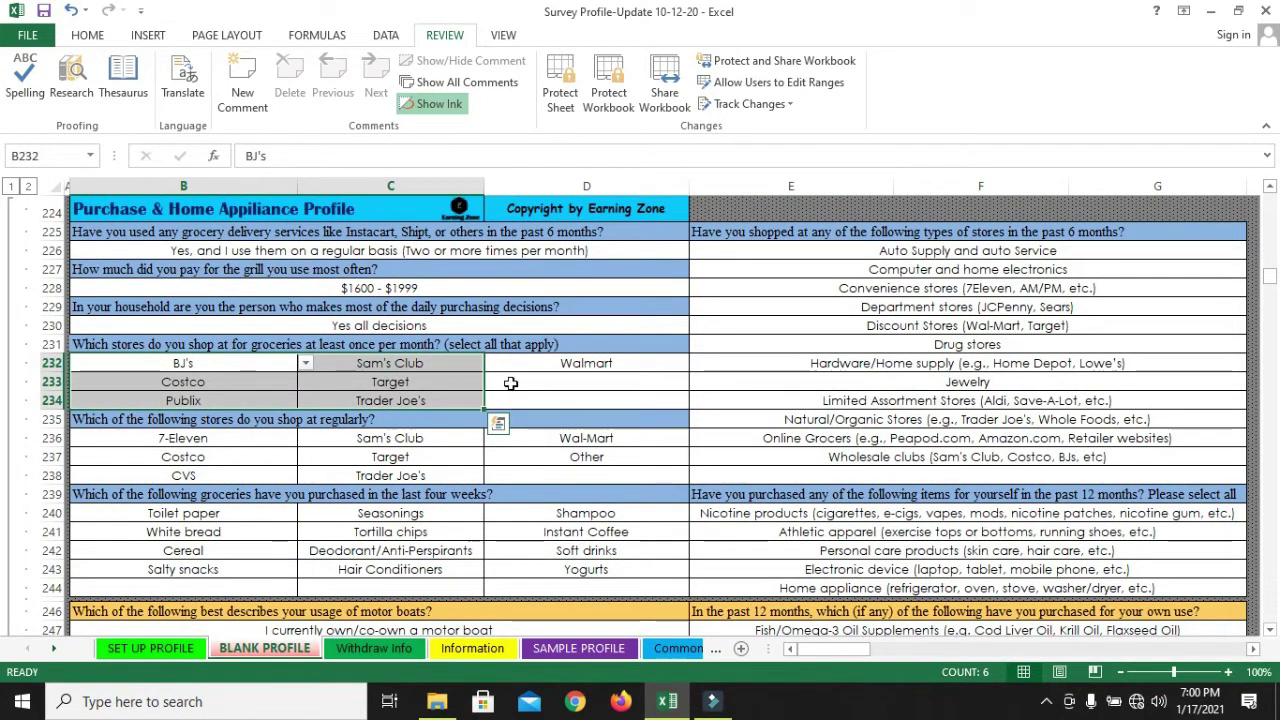
{"action": "left_click_drag", "start_coordinate": [252, 366], "coordinate": [377, 395]}
{"action": "left_click_drag", "start_coordinate": [290, 438], "coordinate": [370, 472]}
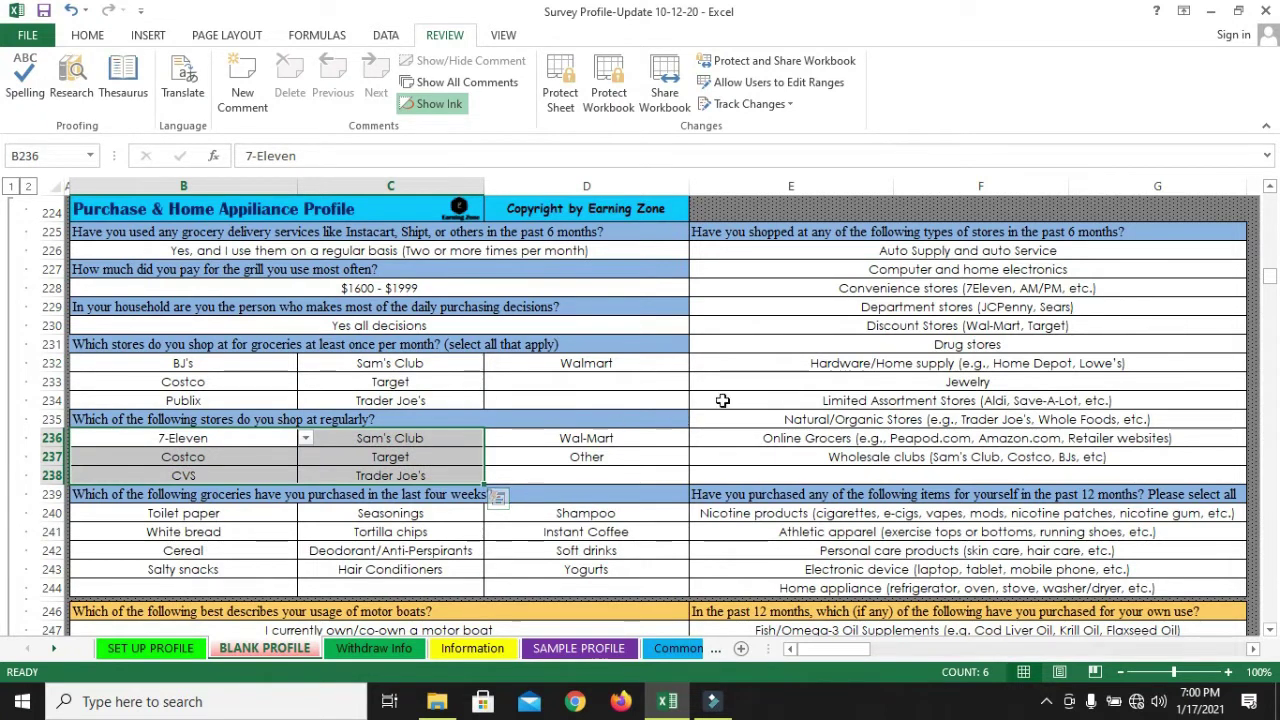
{"action": "left_click_drag", "start_coordinate": [790, 250], "coordinate": [797, 355]}
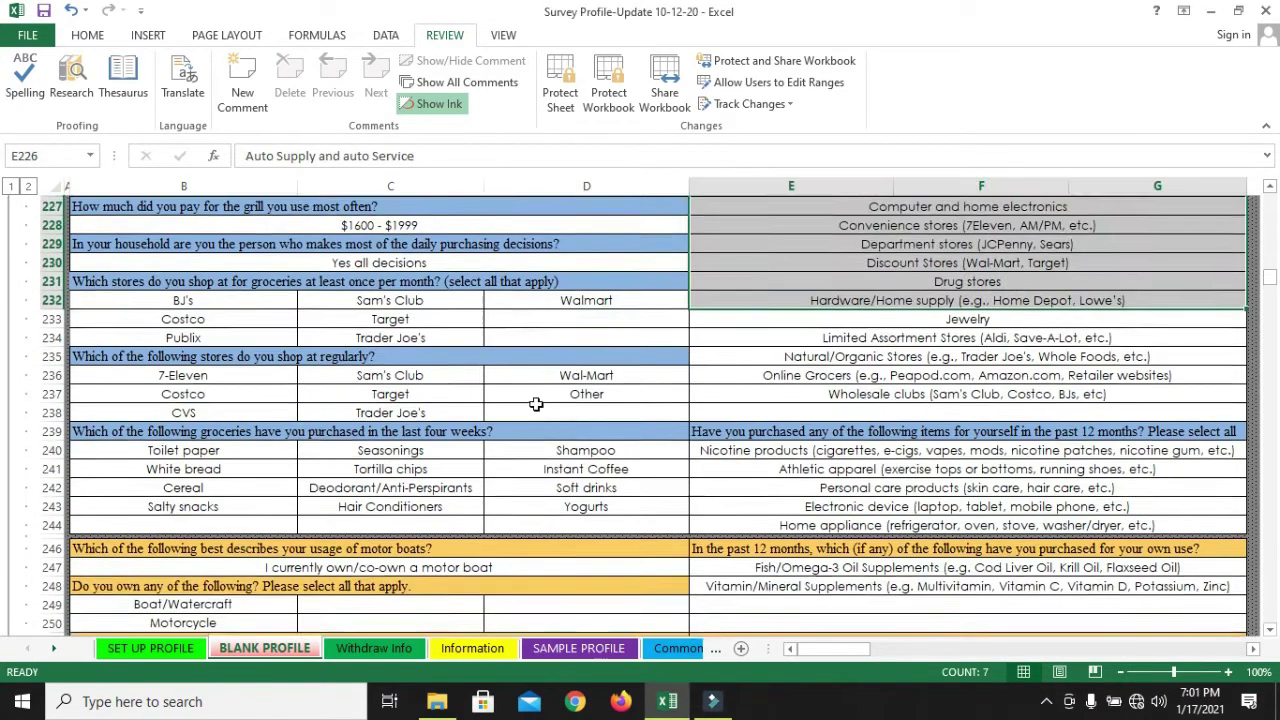
Review the four domestic and international travel answers for the past year in B267:B270 of the travel section.
{"action": "scroll", "coordinate": [536, 404], "scroll_direction": "down", "scroll_amount": 6}
{"action": "scroll", "coordinate": [518, 377], "scroll_direction": "down", "scroll_amount": 6}
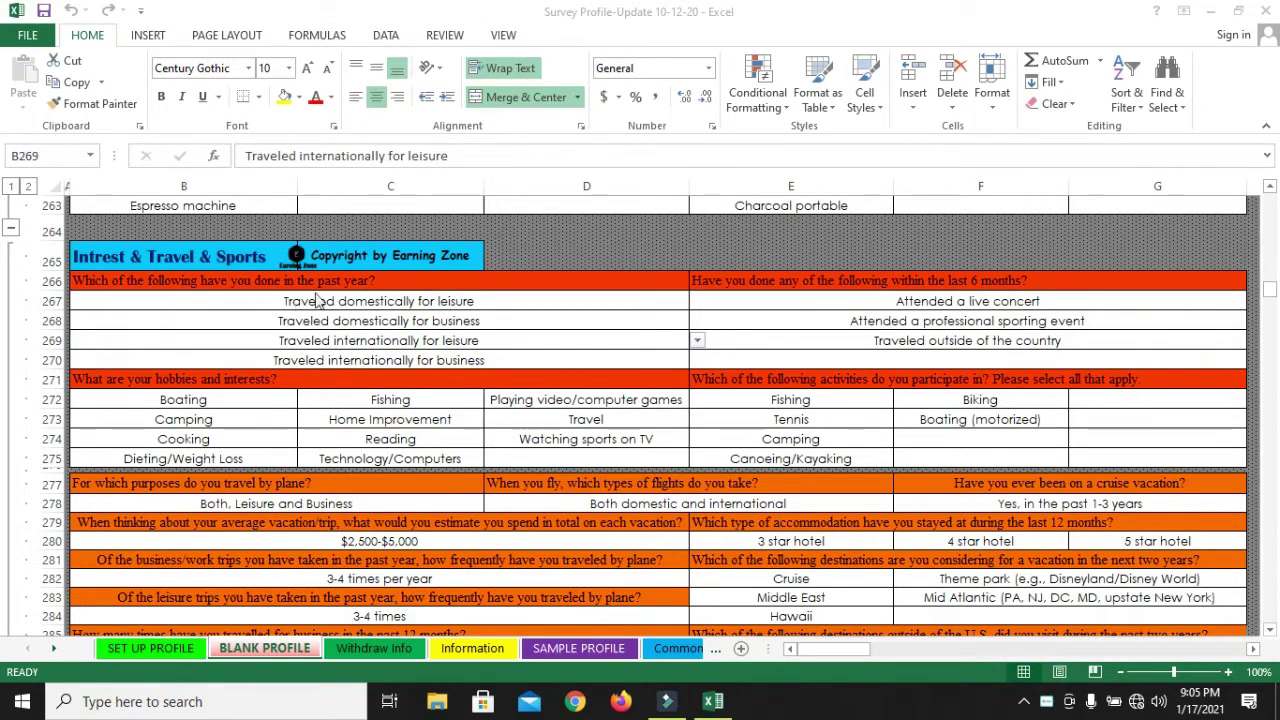
{"action": "left_click", "coordinate": [368, 305]}
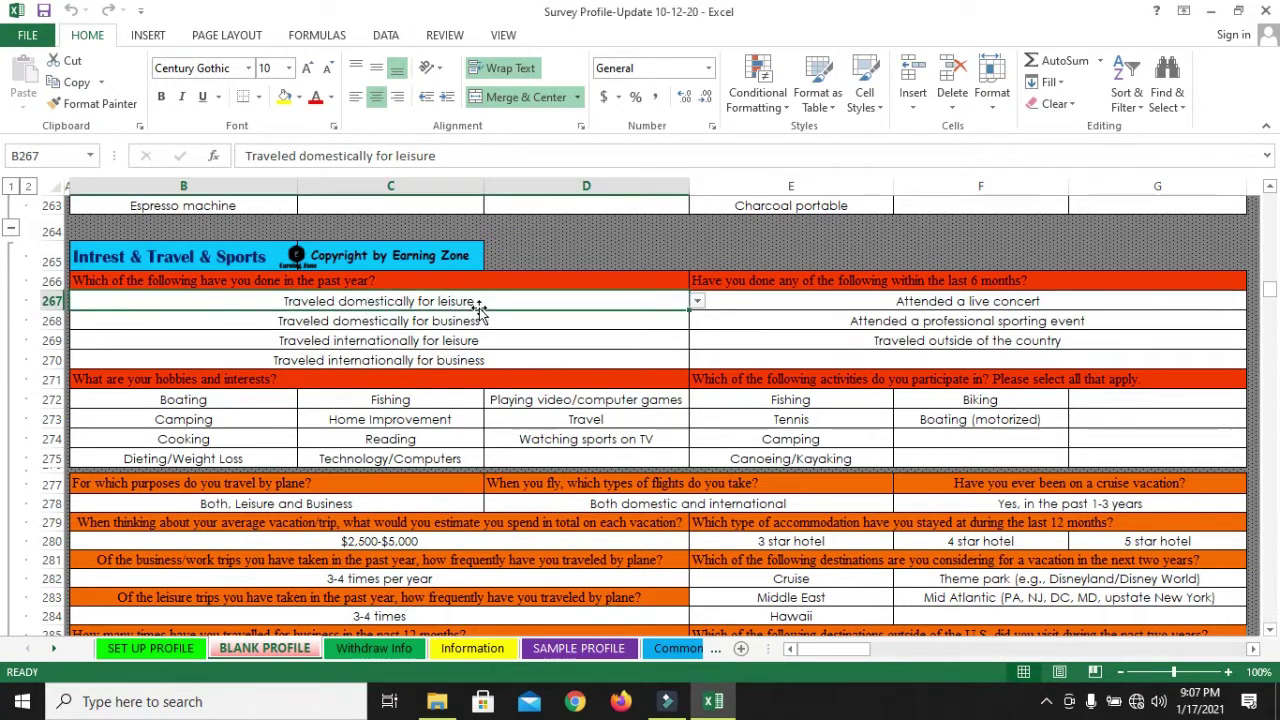
{"action": "left_click", "coordinate": [444, 320]}
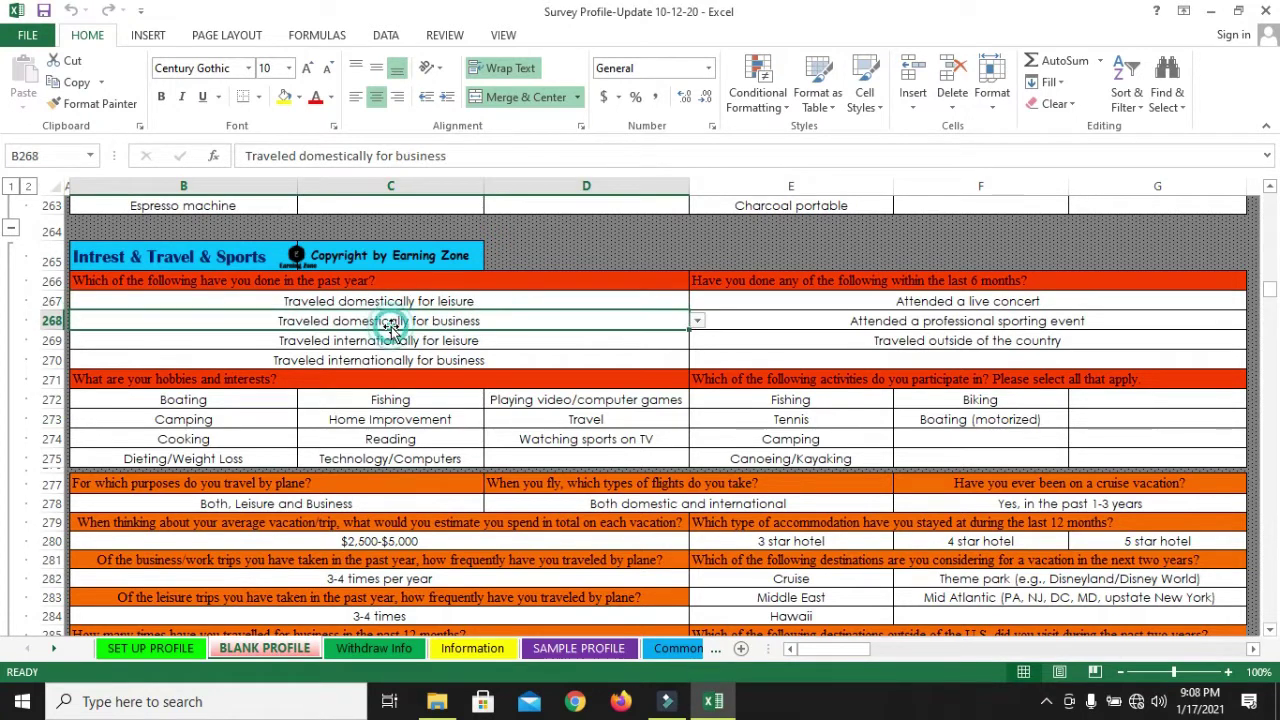
{"action": "left_click", "coordinate": [444, 345]}
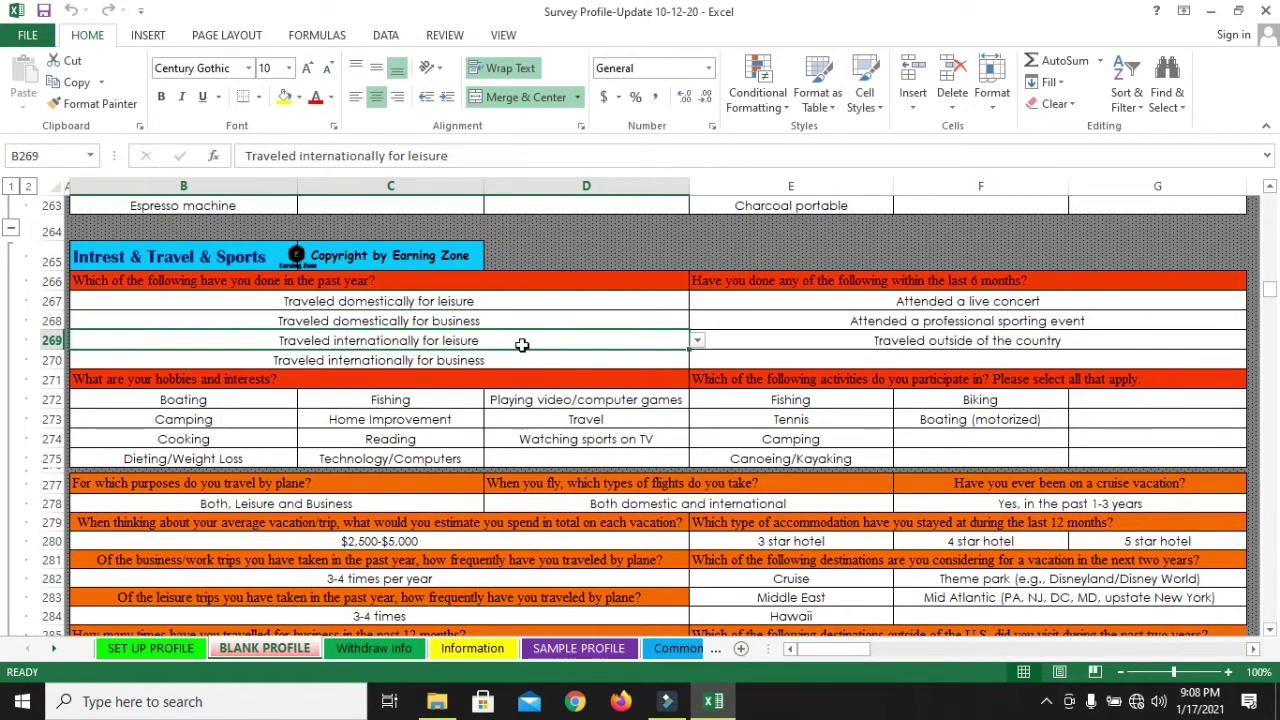
{"action": "left_click", "coordinate": [438, 358]}
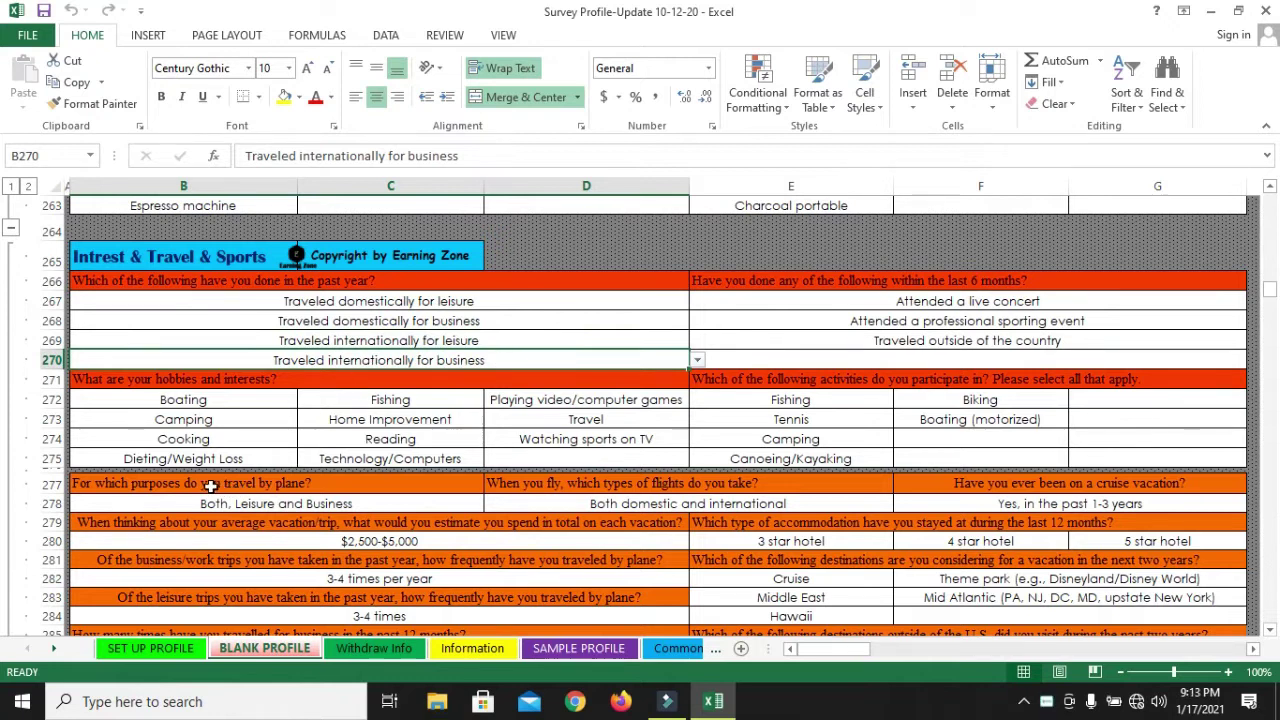
Compare the question on purposes of plane travel in B277 with the past-year travel question in B266 and its answers.
{"action": "left_click", "coordinate": [210, 485]}
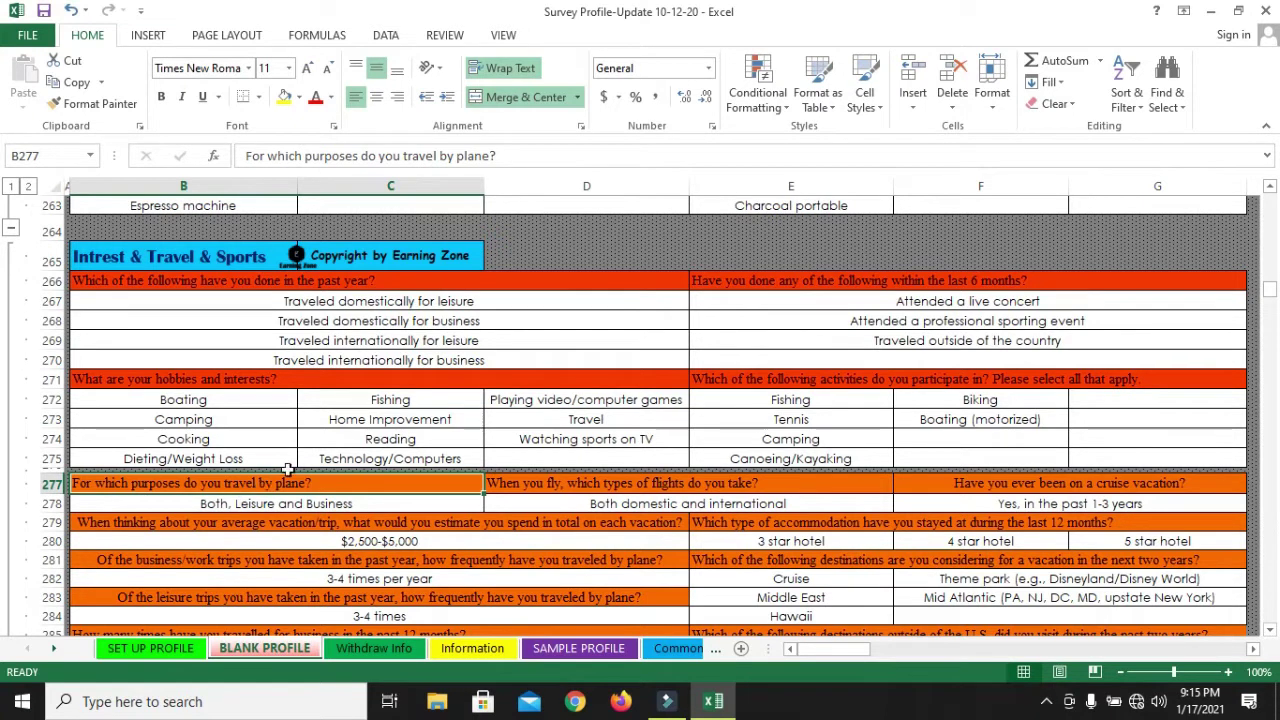
{"action": "left_click", "coordinate": [339, 282]}
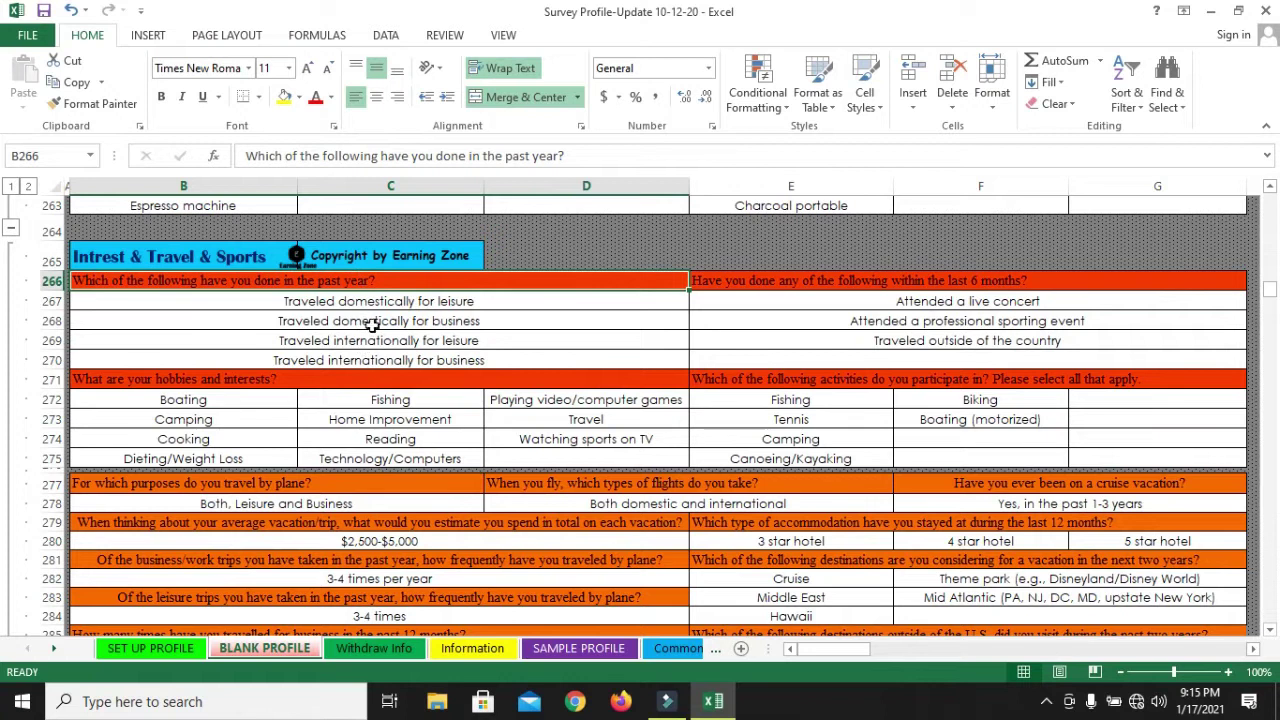
{"action": "left_click", "coordinate": [355, 300]}
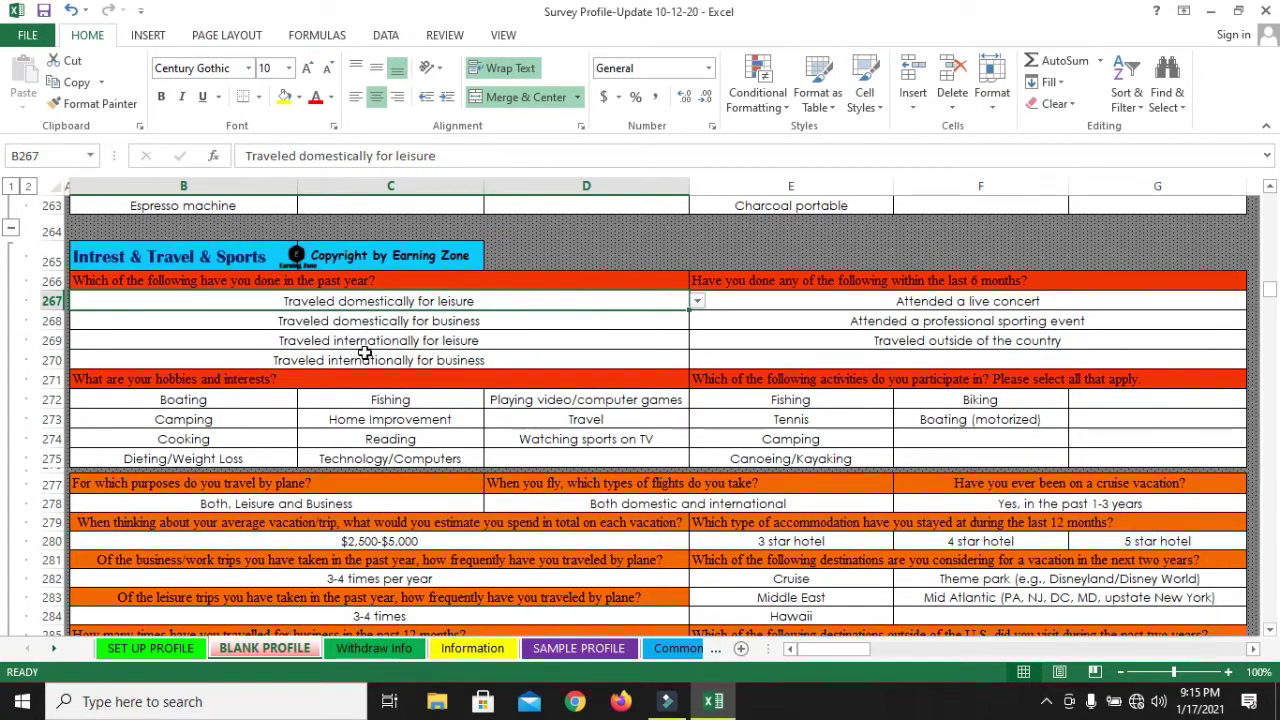
{"action": "left_click", "coordinate": [274, 484]}
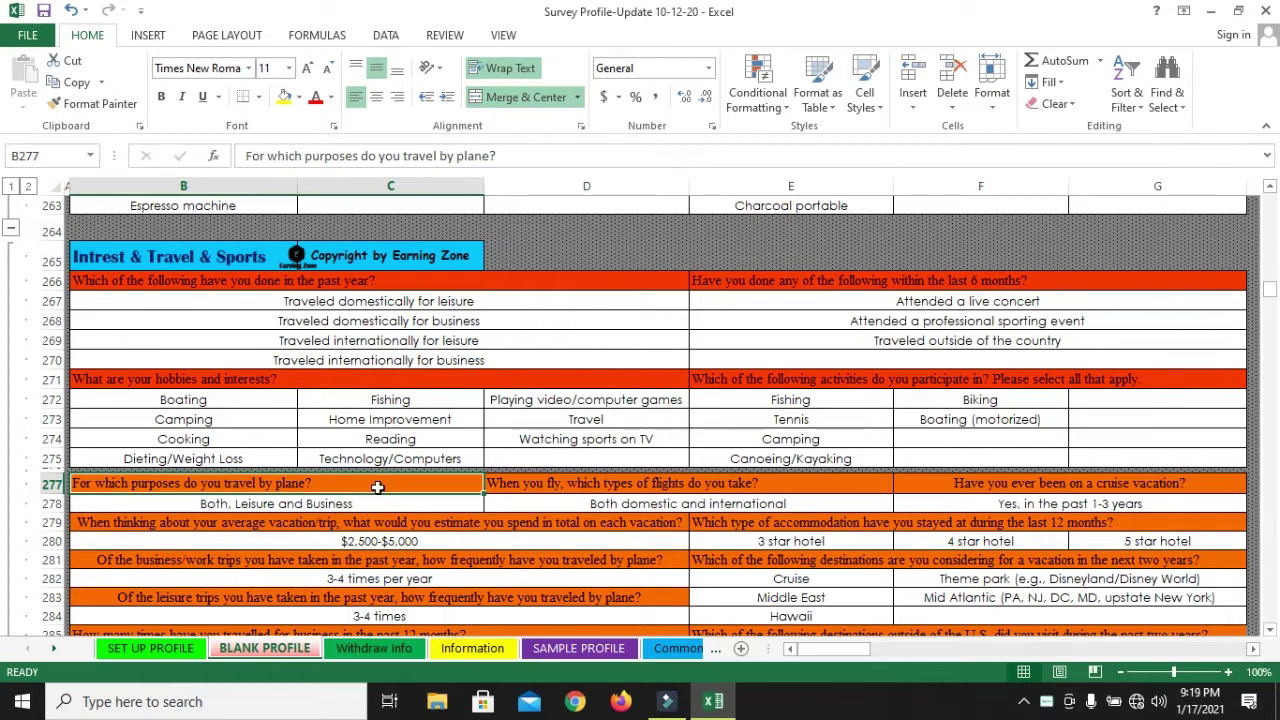
Review the vacation spending and trip frequency answers in B279:B288 and the destinations visited outside the U.S. in E286:F287.
{"action": "scroll", "coordinate": [378, 488], "scroll_direction": "down", "scroll_amount": 4}
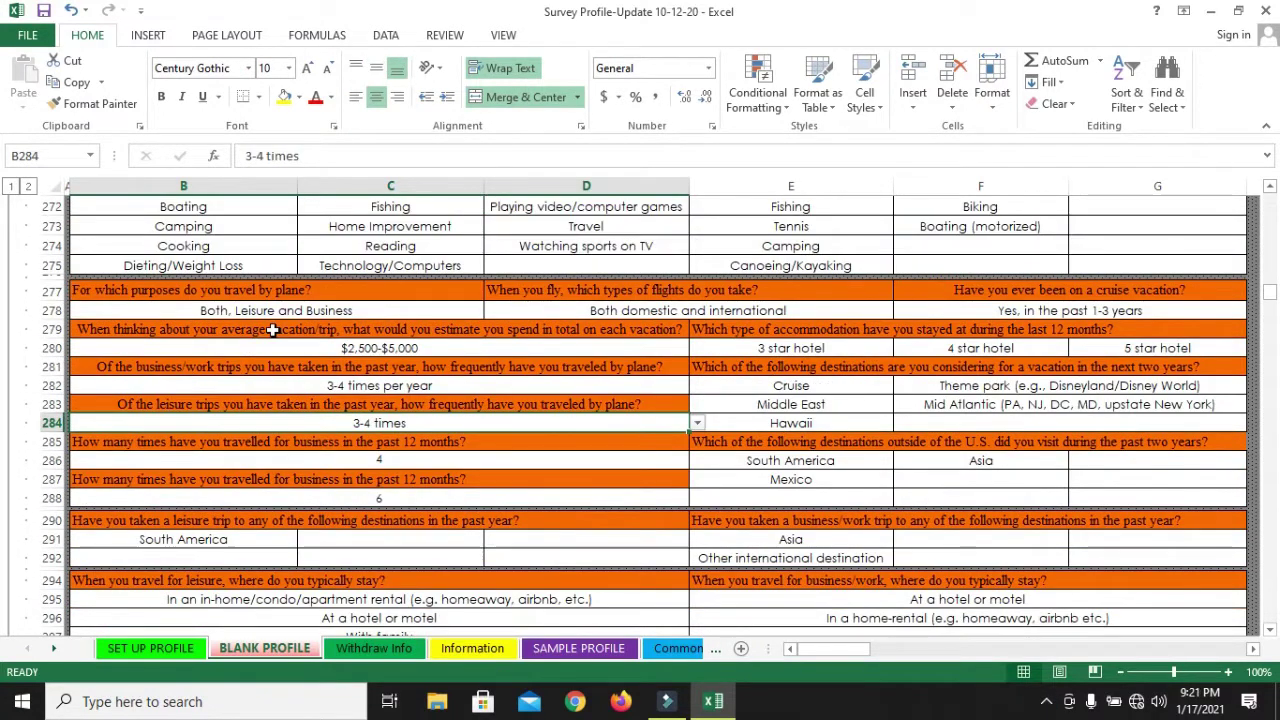
{"action": "left_click_drag", "start_coordinate": [270, 330], "coordinate": [300, 497]}
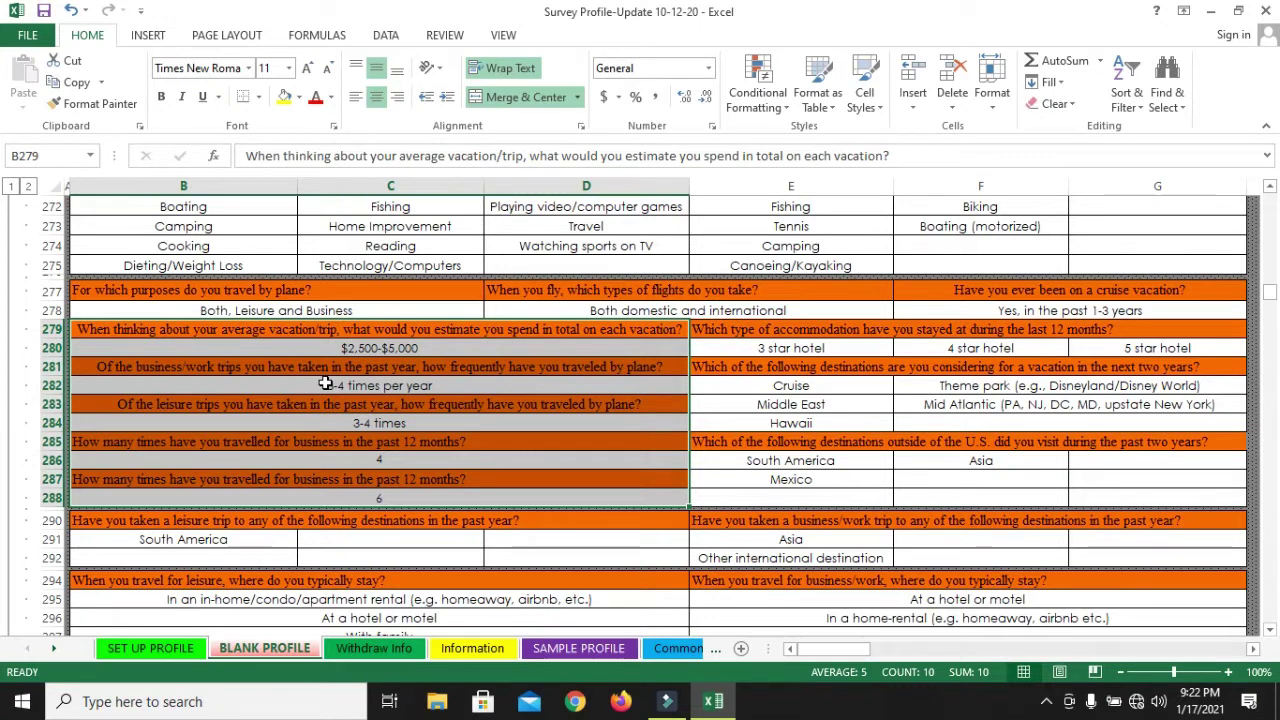
{"action": "left_click", "coordinate": [747, 446]}
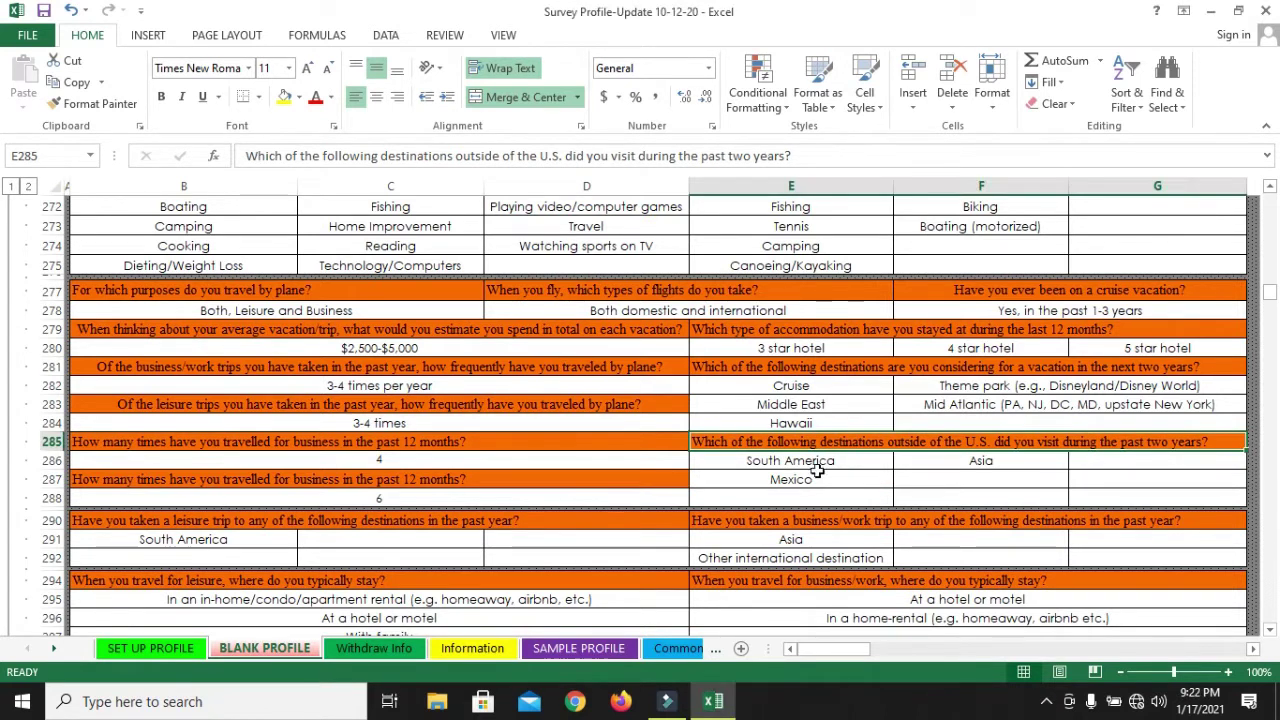
{"action": "left_click", "coordinate": [800, 463]}
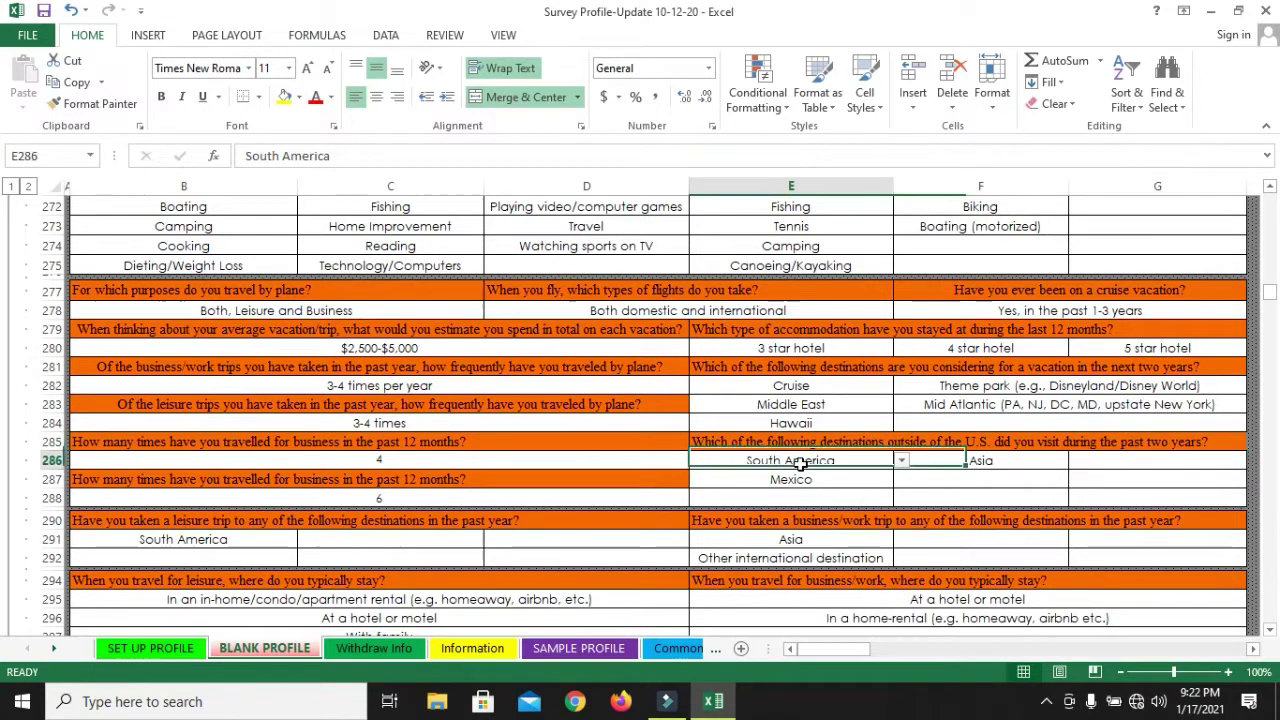
{"action": "left_click", "coordinate": [826, 481]}
{"action": "left_click", "coordinate": [945, 463]}
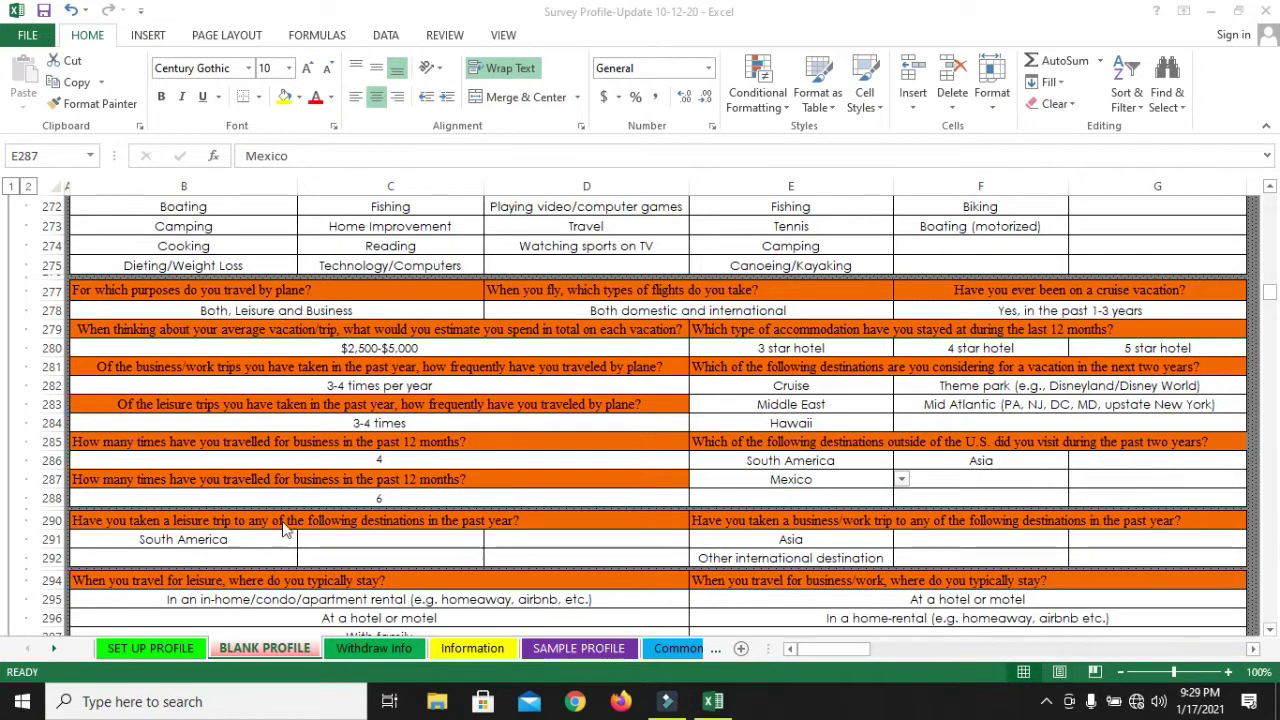
Compare the past-year business trip destinations question in E290 with the leisure trip destinations question in B290.
{"action": "left_click", "coordinate": [733, 519]}
{"action": "left_click", "coordinate": [735, 520]}
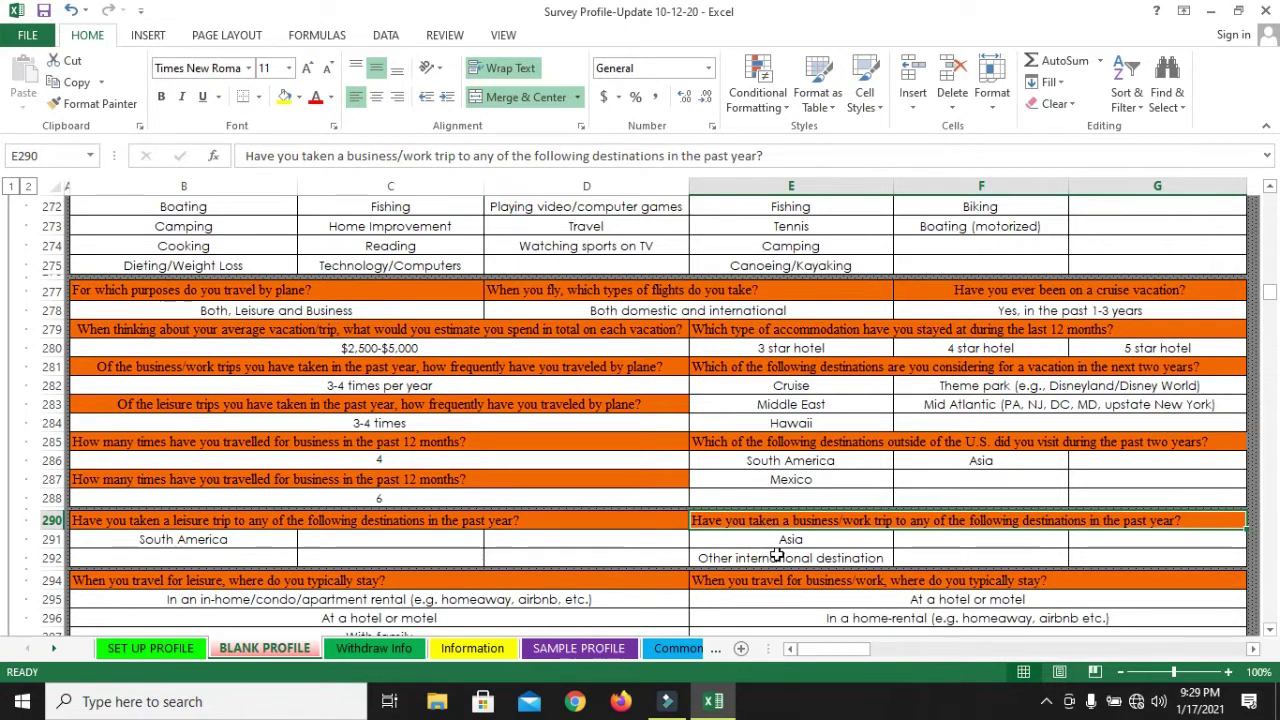
{"action": "left_click", "coordinate": [449, 520]}
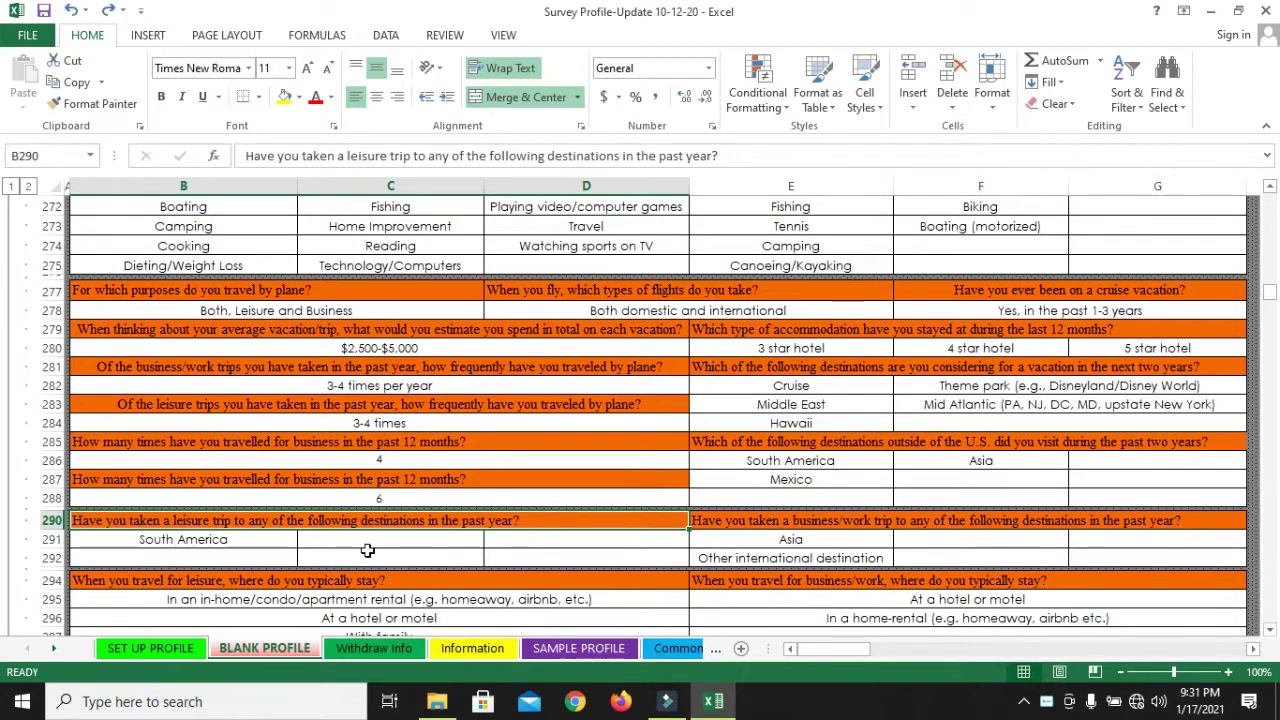
{"action": "left_click", "coordinate": [731, 521]}
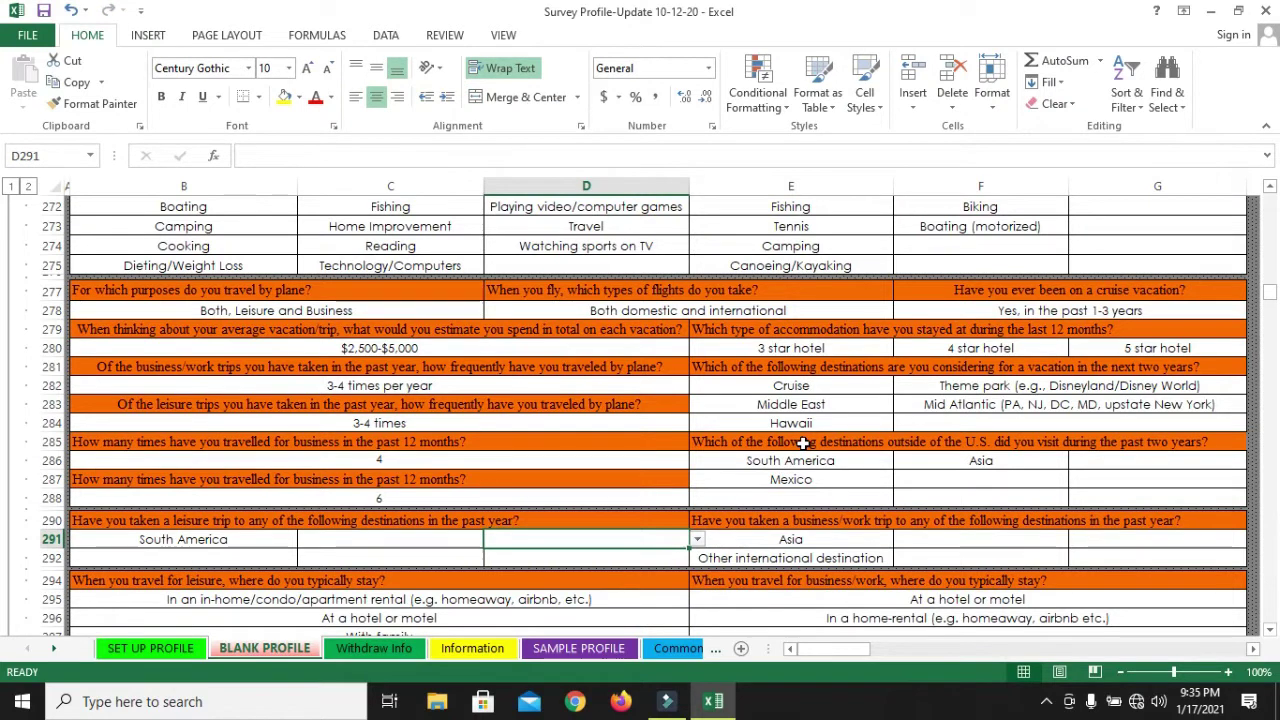
Cross-check the destinations visited outside the U.S. in E285:F287 against the leisure and business trip destinations in rows 290 to 292.
{"action": "left_click", "coordinate": [800, 446]}
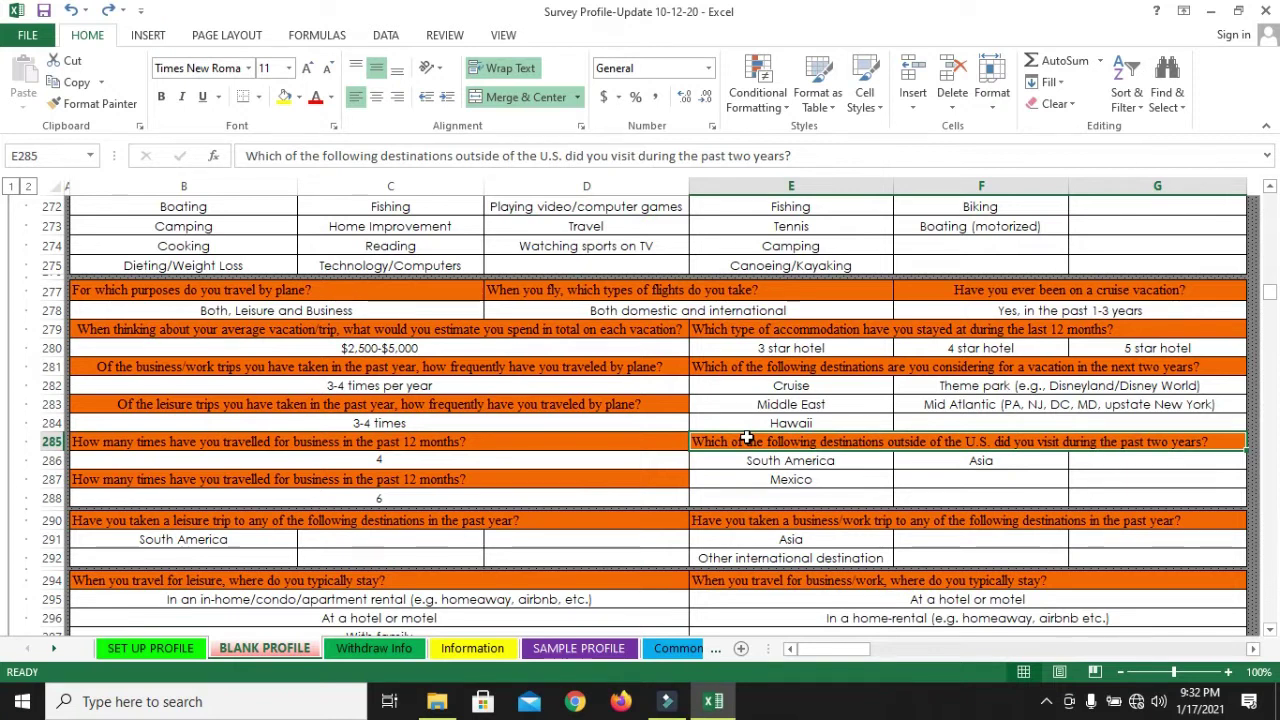
{"action": "left_click", "coordinate": [368, 538]}
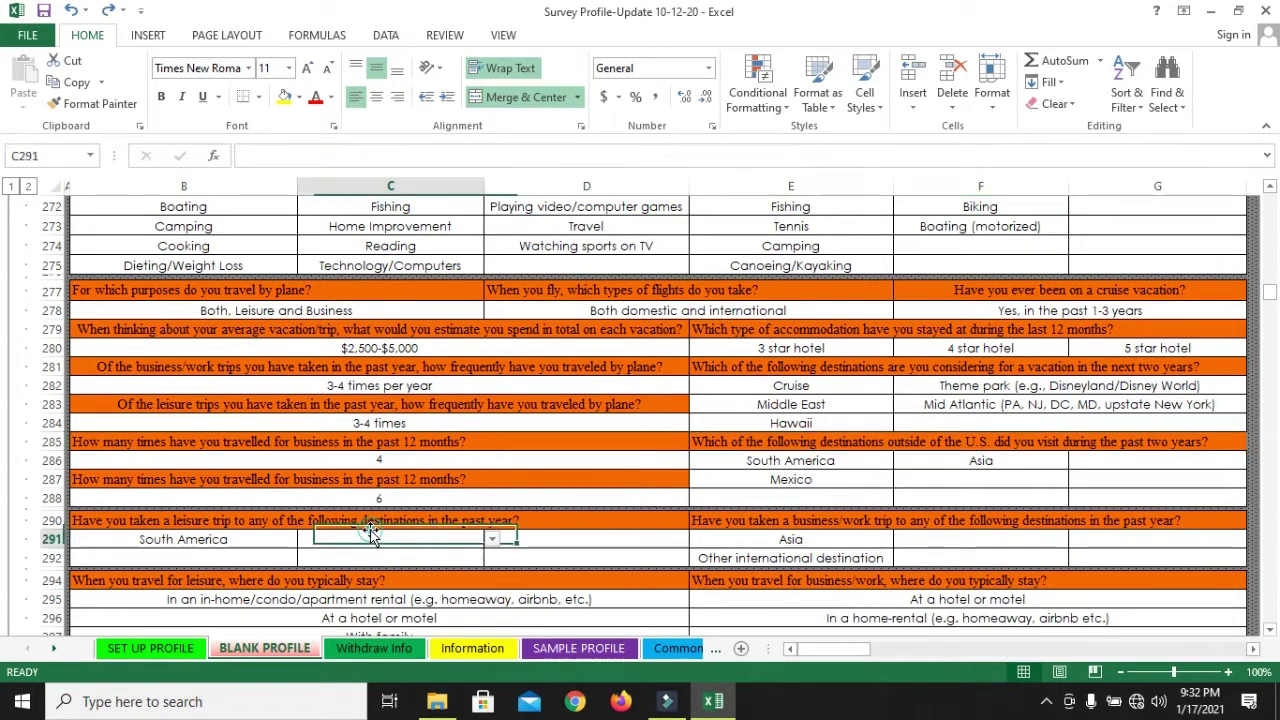
{"action": "left_click", "coordinate": [752, 458]}
{"action": "left_click", "coordinate": [732, 538]}
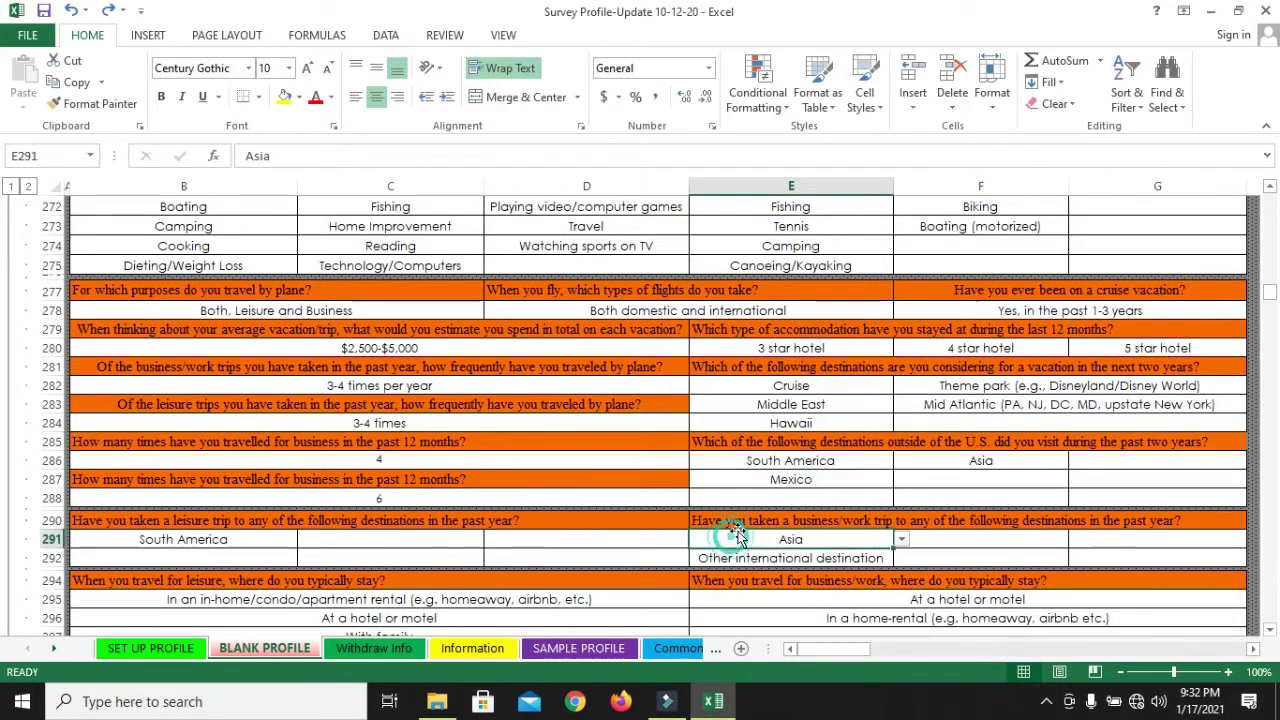
{"action": "left_click", "coordinate": [761, 482]}
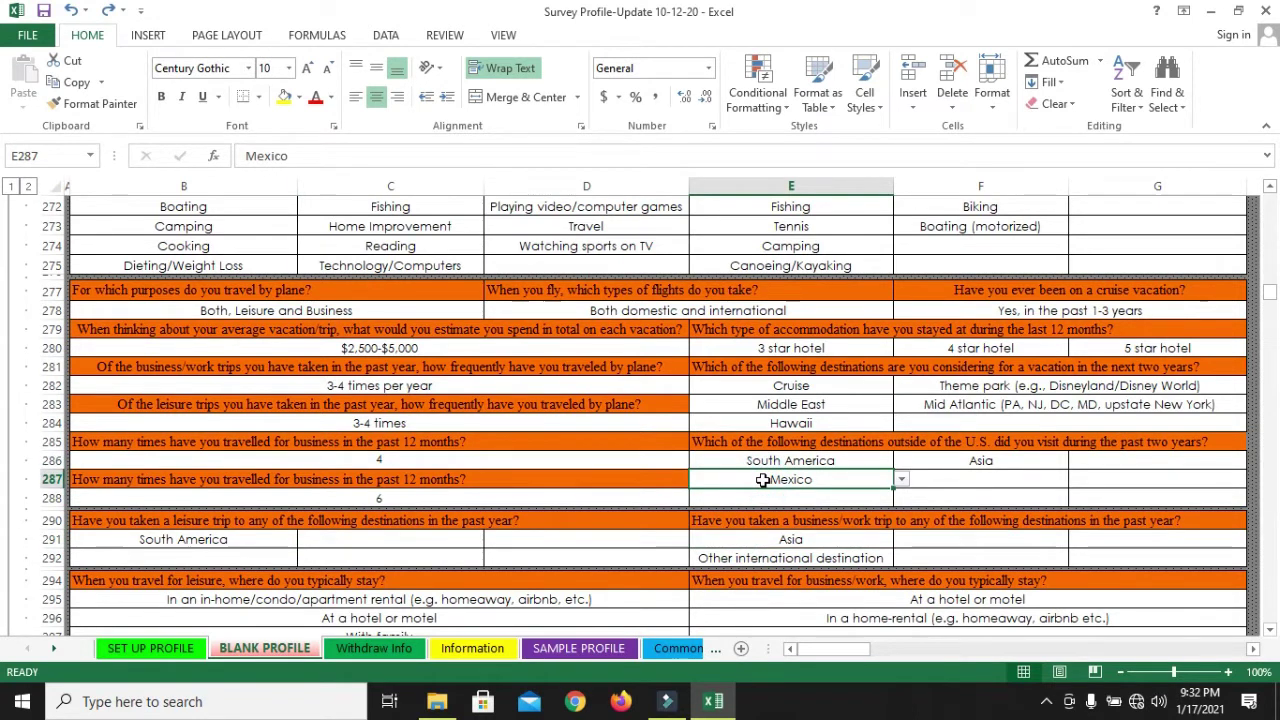
{"action": "left_click", "coordinate": [749, 522]}
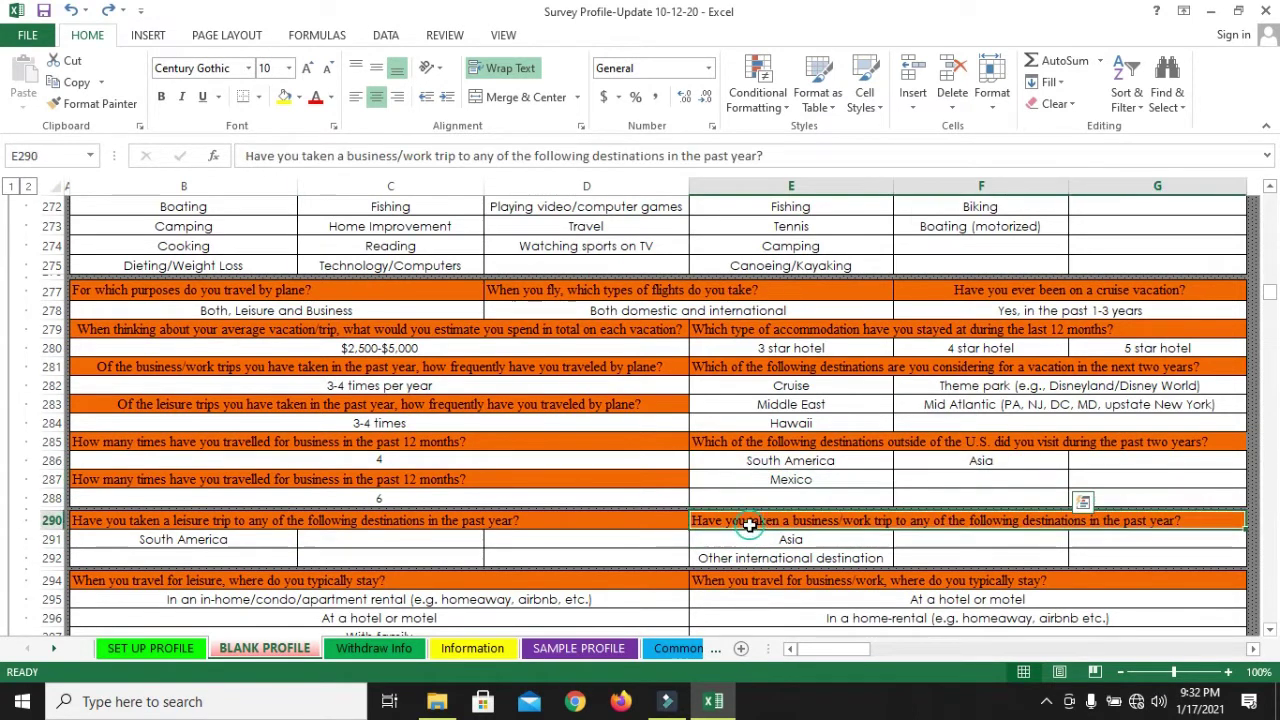
{"action": "left_click", "coordinate": [430, 524]}
{"action": "left_click_drag", "start_coordinate": [823, 458], "coordinate": [904, 487]}
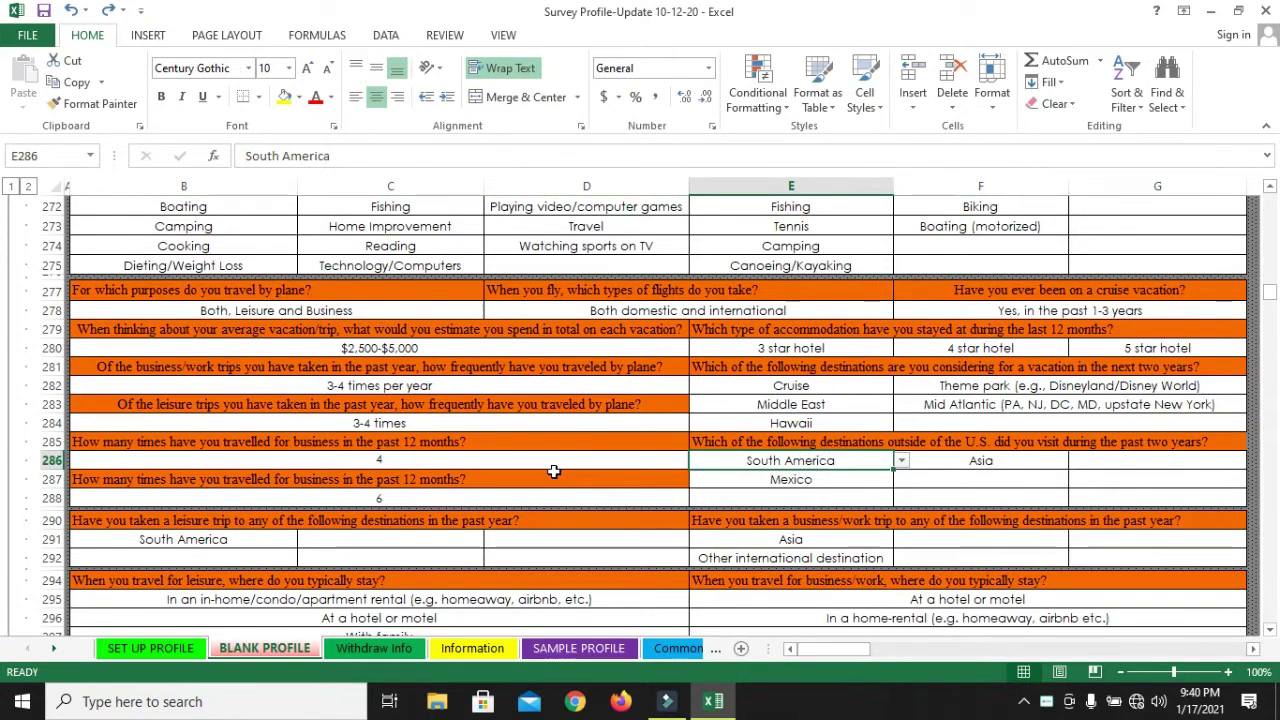
Compare the domestic airlines flown in B309:C309 with the frequent flier program memberships in F309:F310.
{"action": "scroll", "coordinate": [543, 468], "scroll_direction": "down", "scroll_amount": 8}
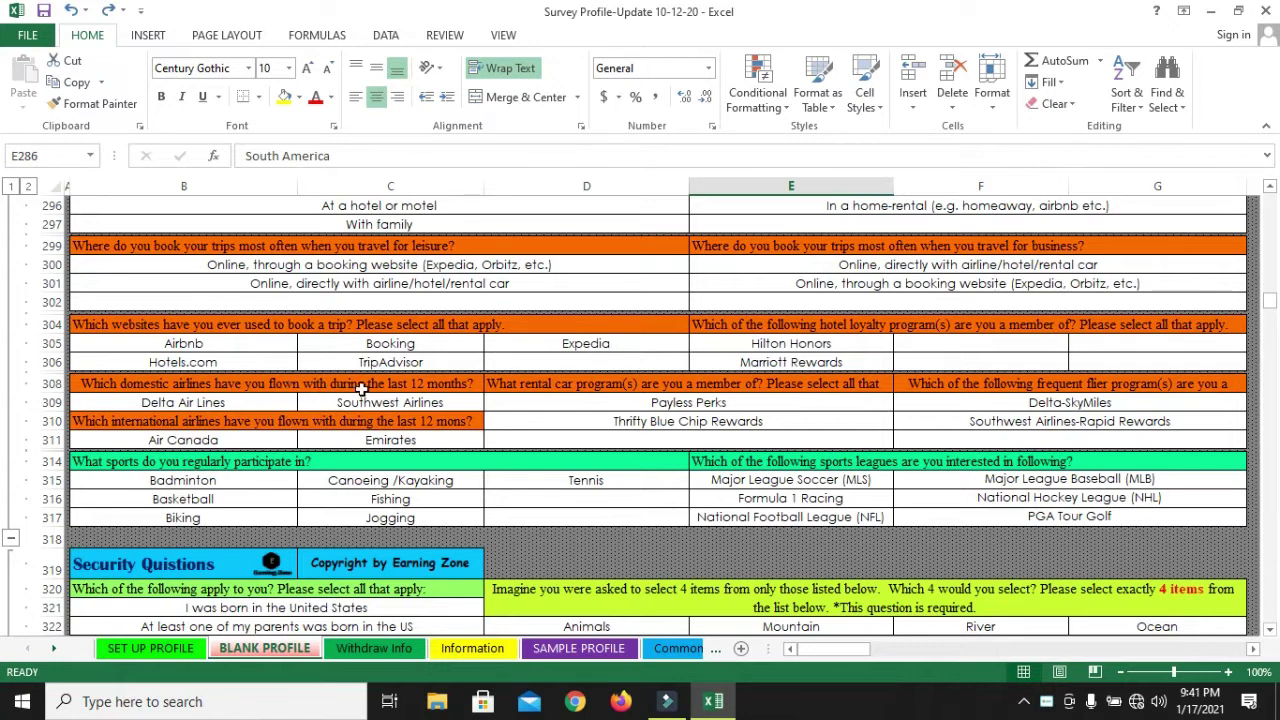
{"action": "left_click", "coordinate": [238, 403]}
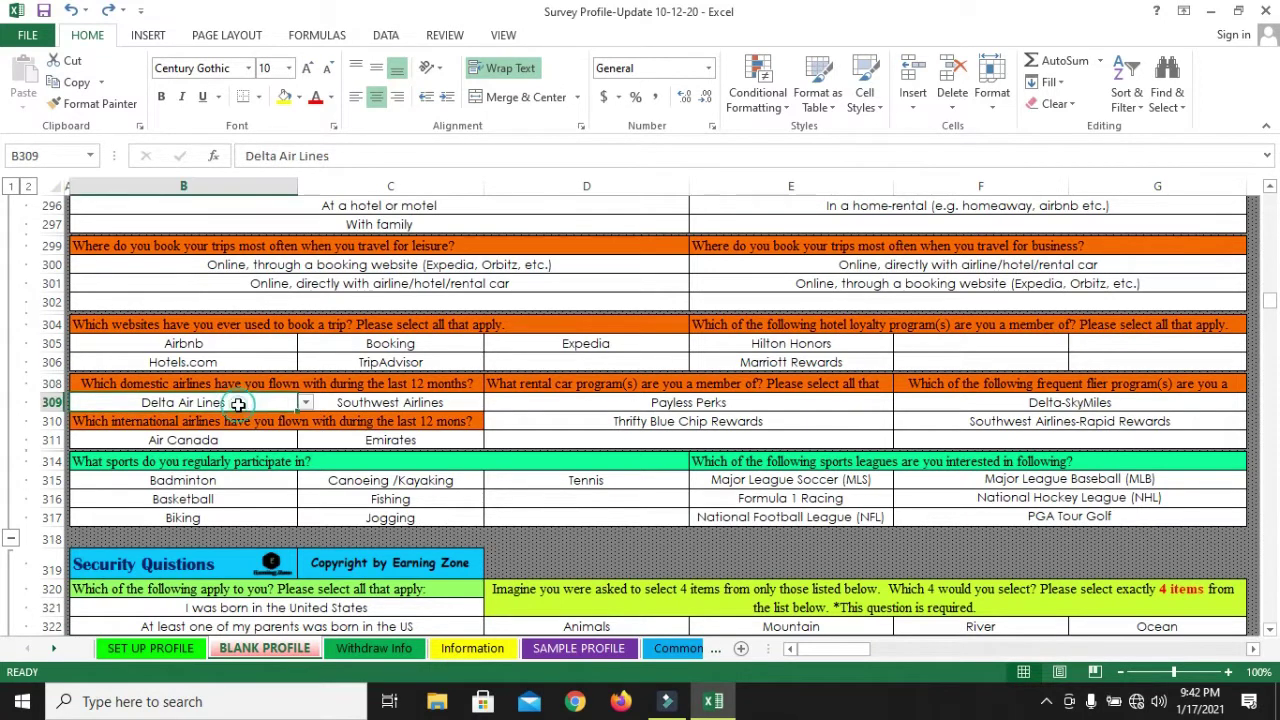
{"action": "left_click", "coordinate": [340, 403]}
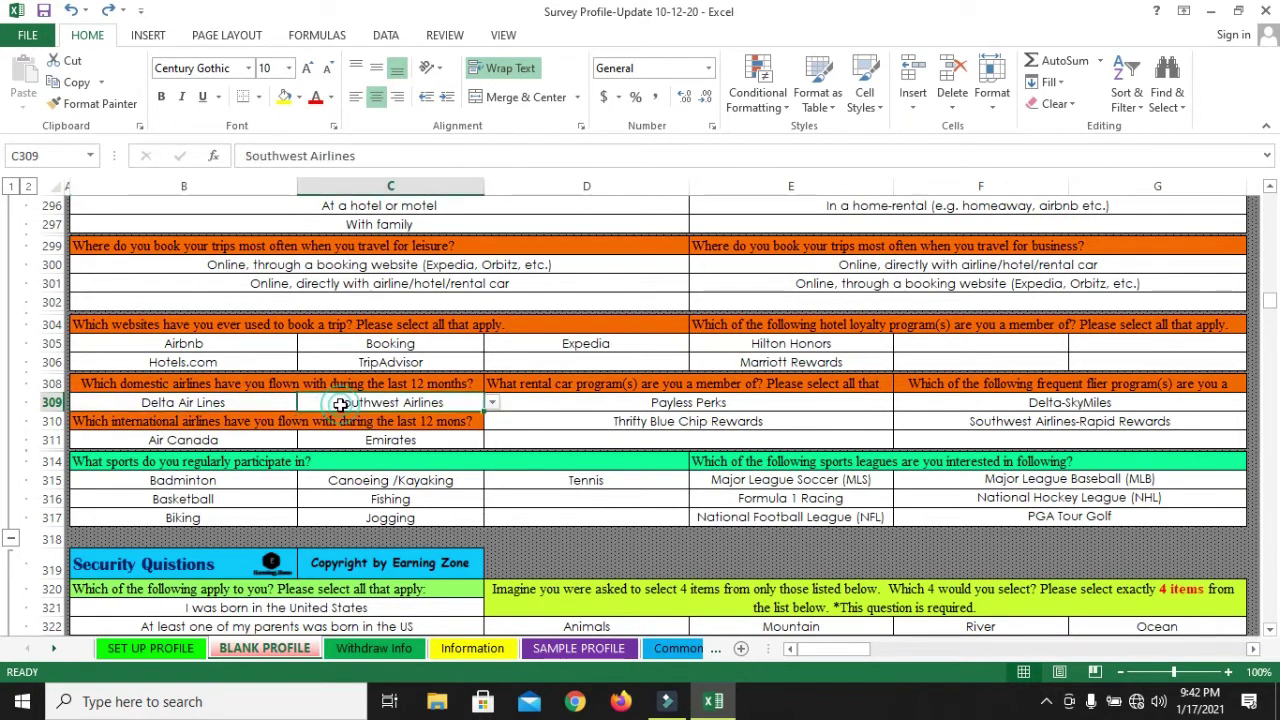
{"action": "left_click", "coordinate": [990, 384]}
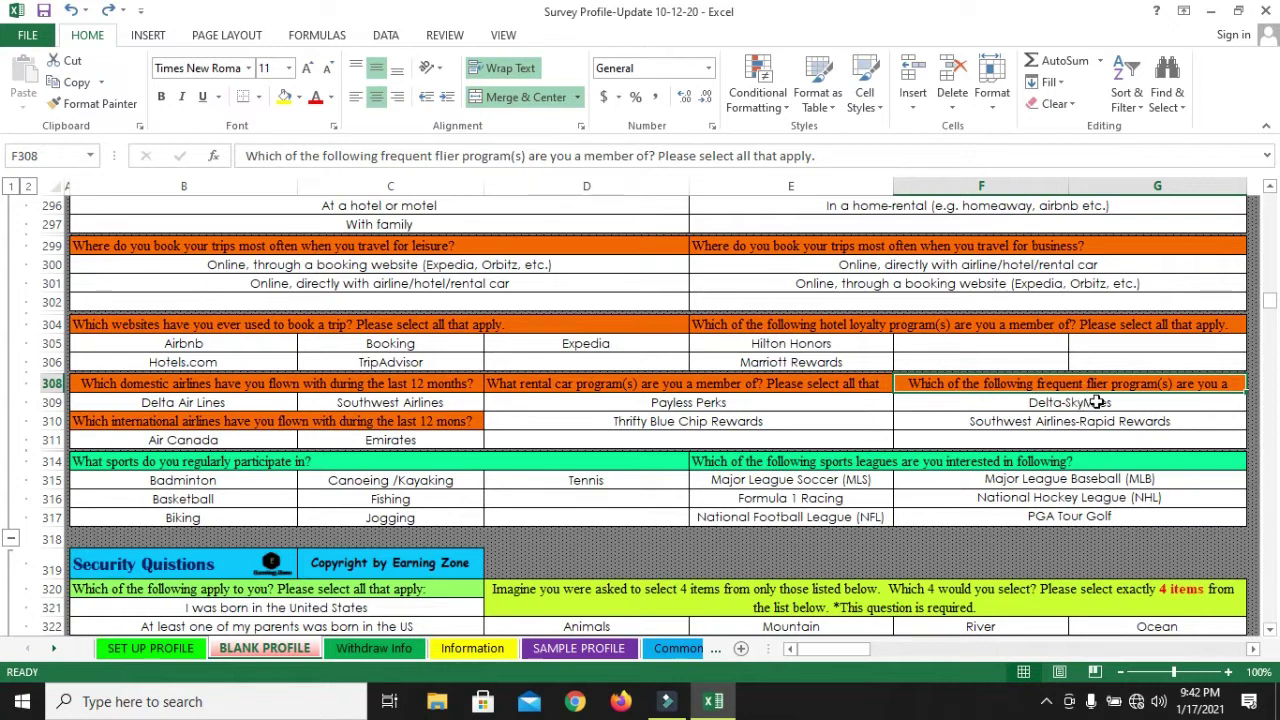
{"action": "left_click", "coordinate": [256, 387]}
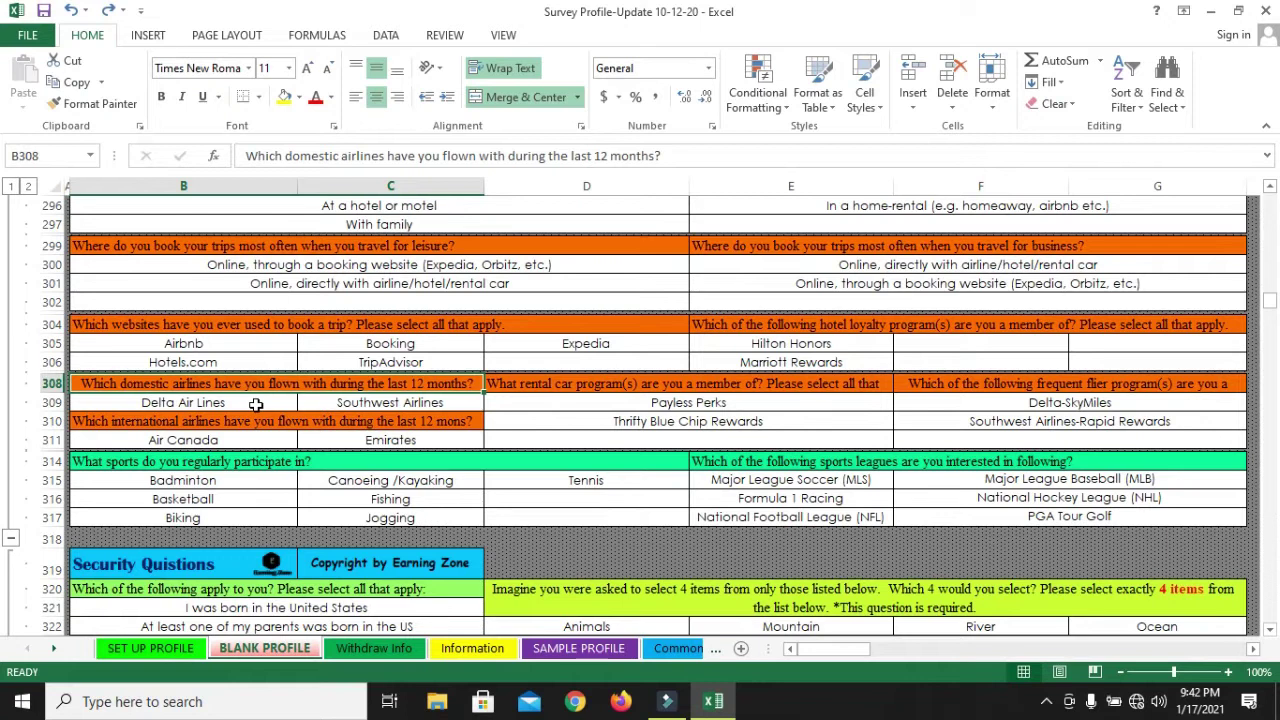
{"action": "left_click", "coordinate": [368, 402]}
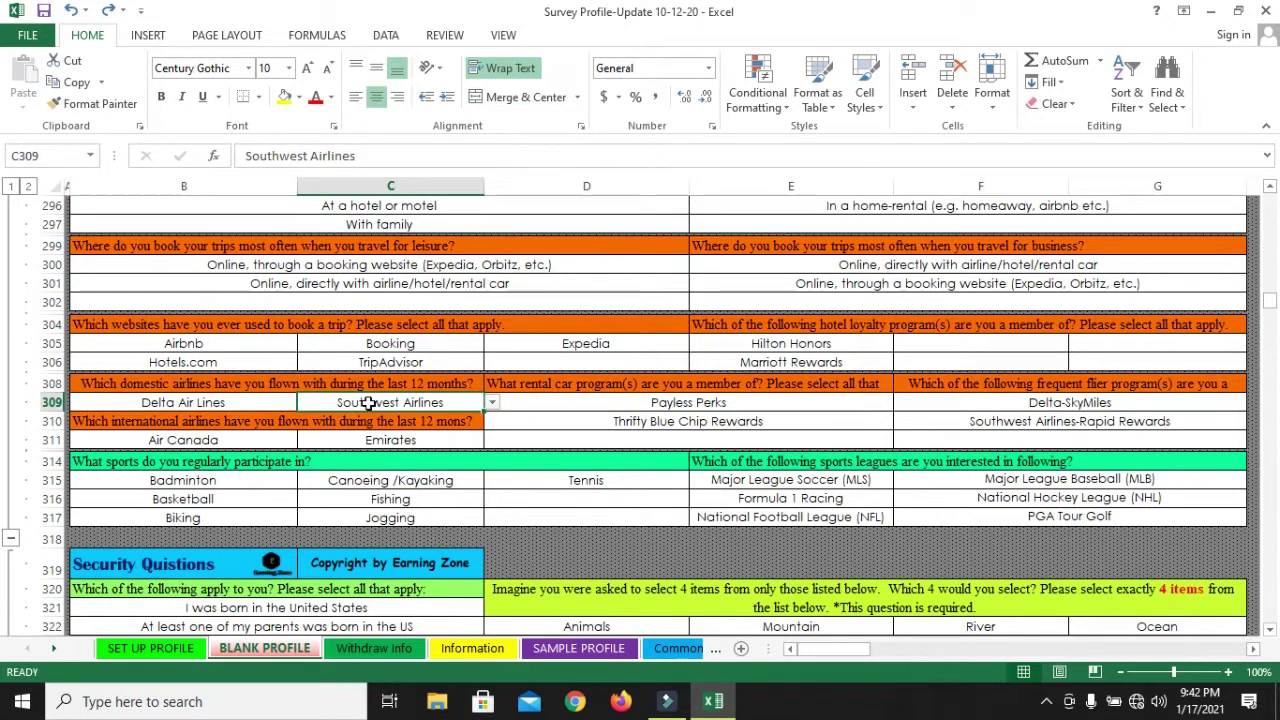
{"action": "left_click", "coordinate": [960, 385]}
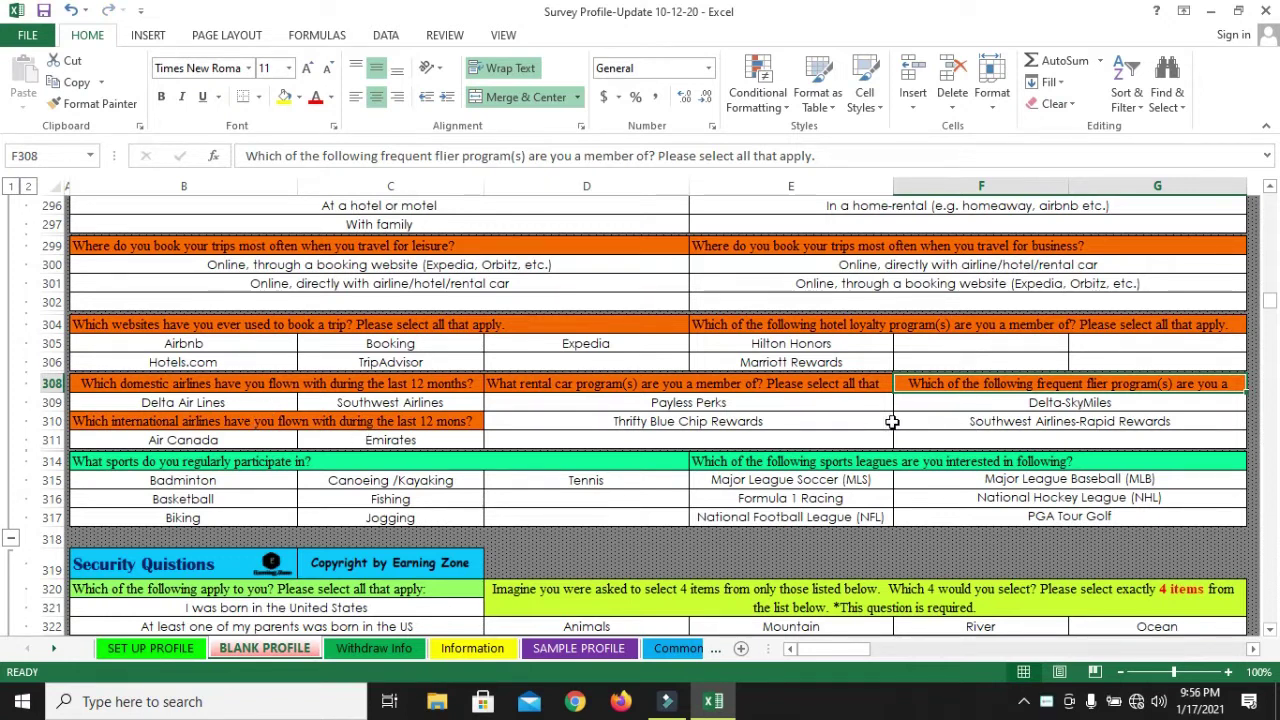
{"action": "left_click_drag", "start_coordinate": [952, 402], "coordinate": [934, 421]}
{"action": "left_click_drag", "start_coordinate": [244, 387], "coordinate": [395, 405]}
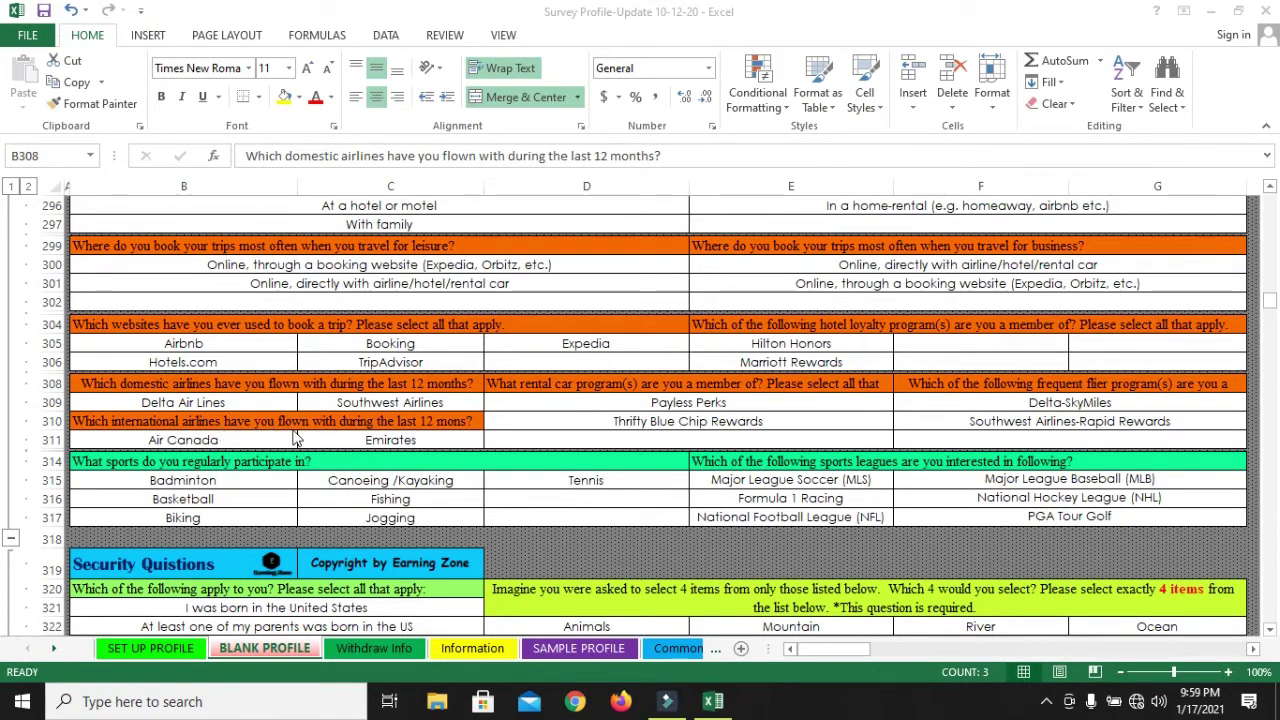
Compare the international airlines flown in B311:C311 with the destinations visited outside the U.S. in E286:F287.
{"action": "left_click", "coordinate": [212, 427]}
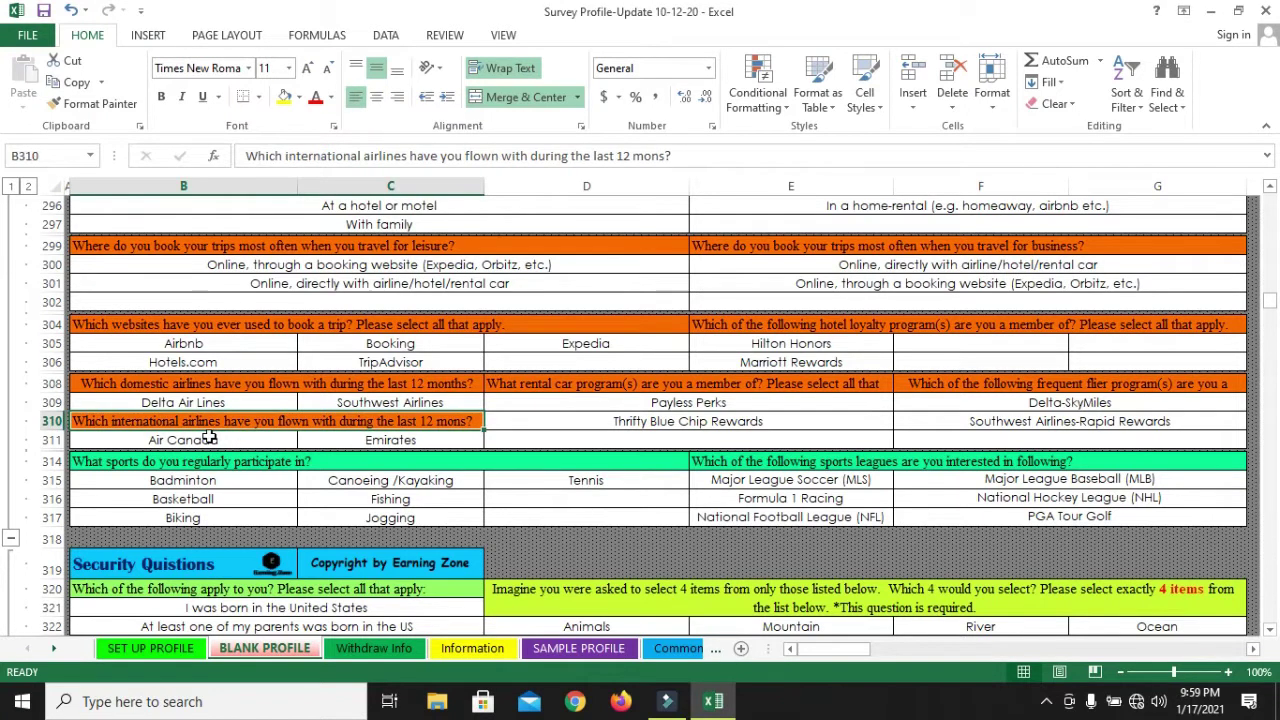
{"action": "left_click", "coordinate": [208, 438]}
{"action": "left_click", "coordinate": [390, 440], "text": "shift"}
{"action": "scroll", "coordinate": [600, 420], "scroll_direction": "up", "scroll_amount": 3}
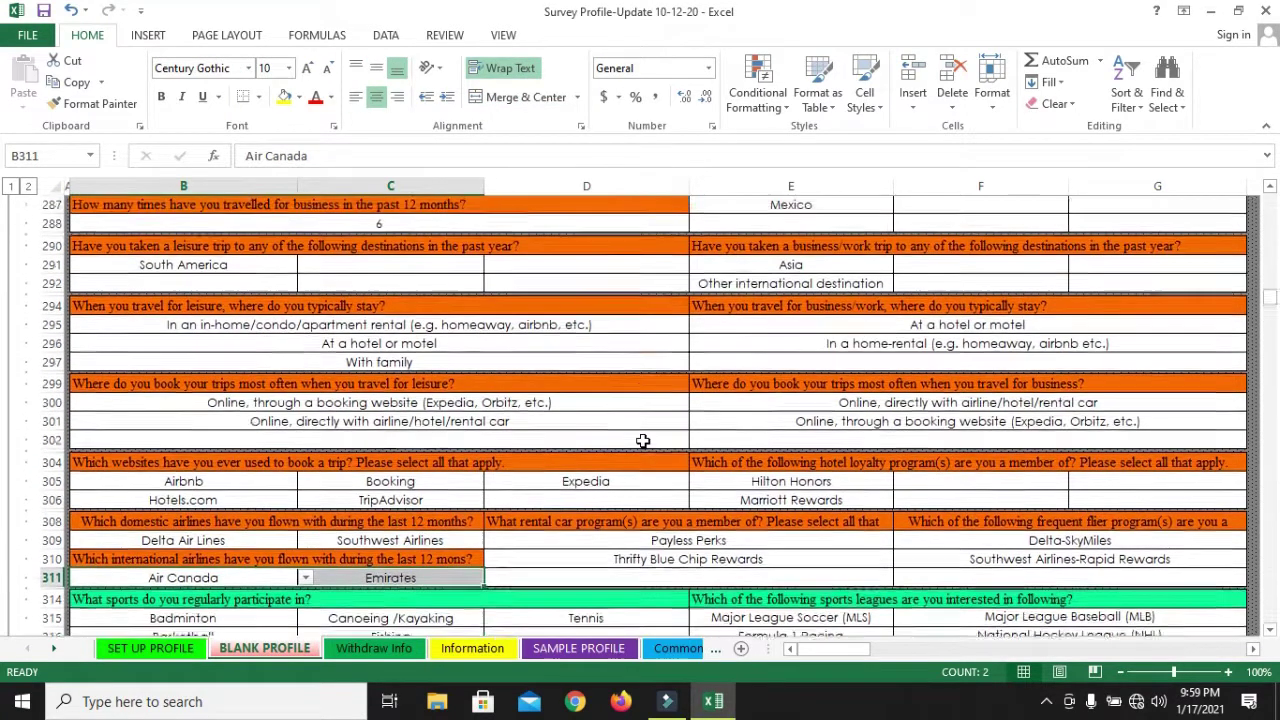
{"action": "scroll", "coordinate": [643, 440], "scroll_direction": "up", "scroll_amount": 1}
{"action": "left_click_drag", "start_coordinate": [752, 224], "coordinate": [752, 259]}
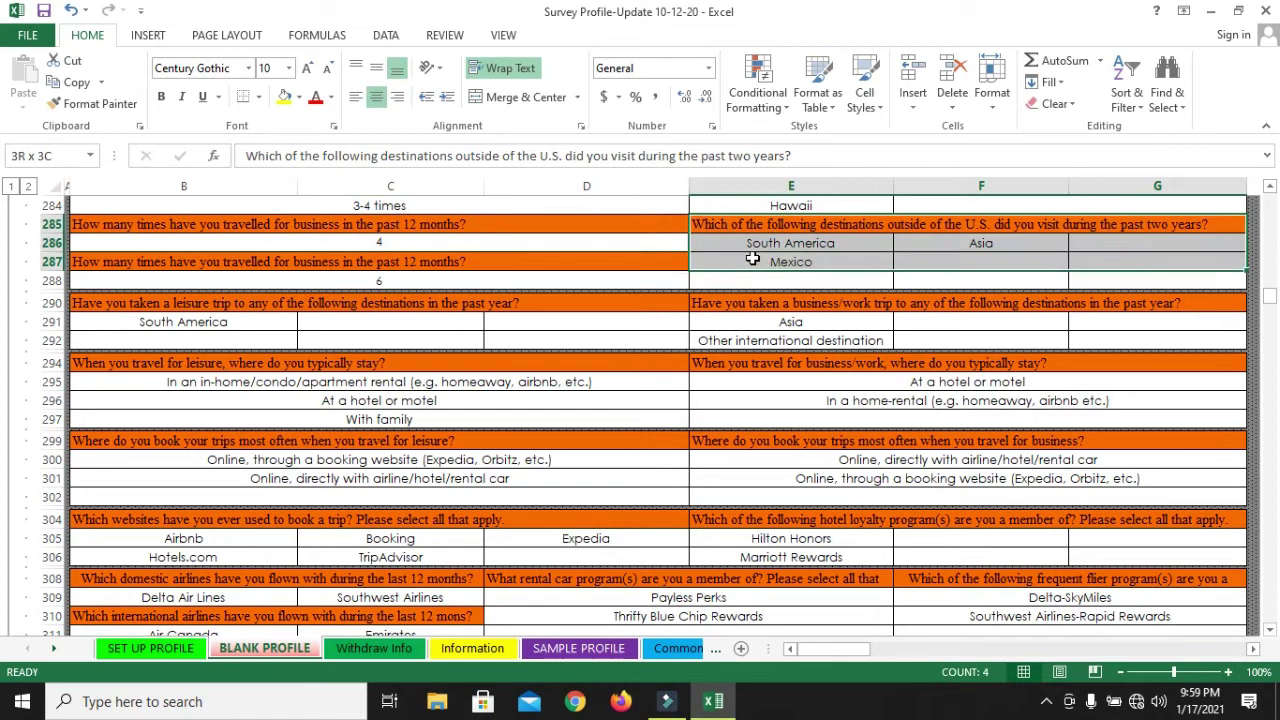
{"action": "left_click", "coordinate": [757, 280]}
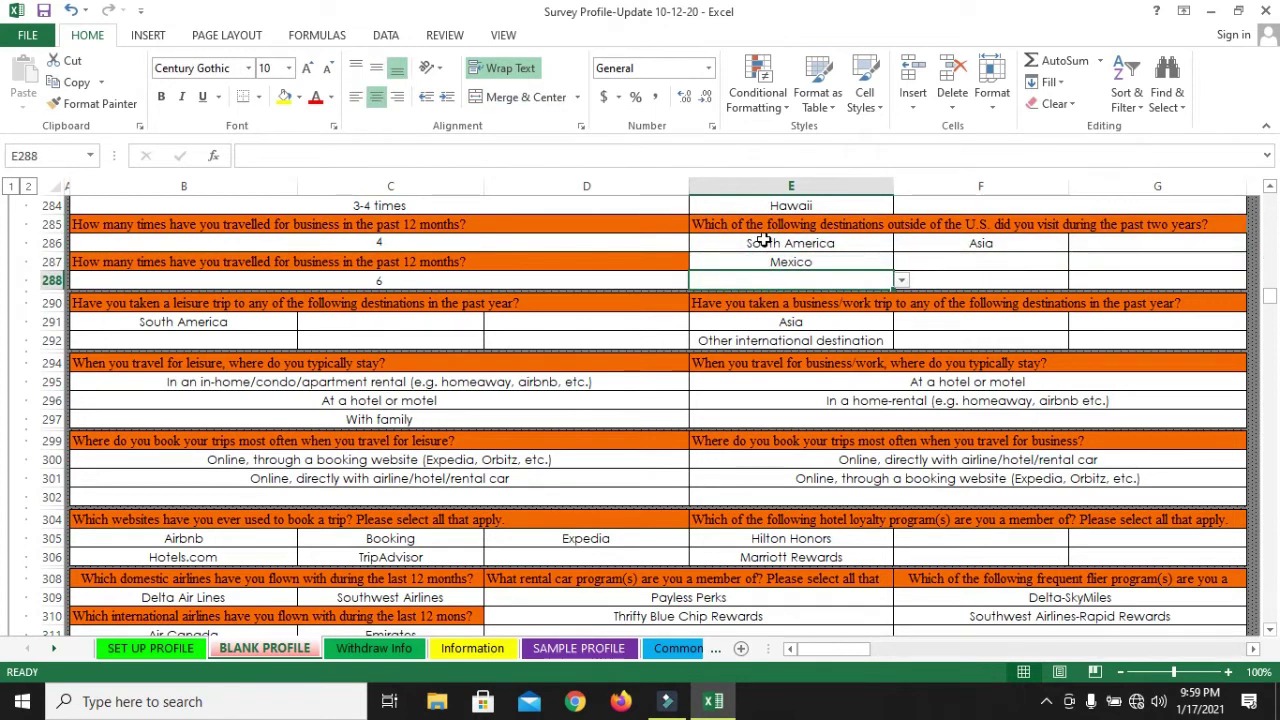
{"action": "left_click_drag", "start_coordinate": [763, 241], "coordinate": [934, 249]}
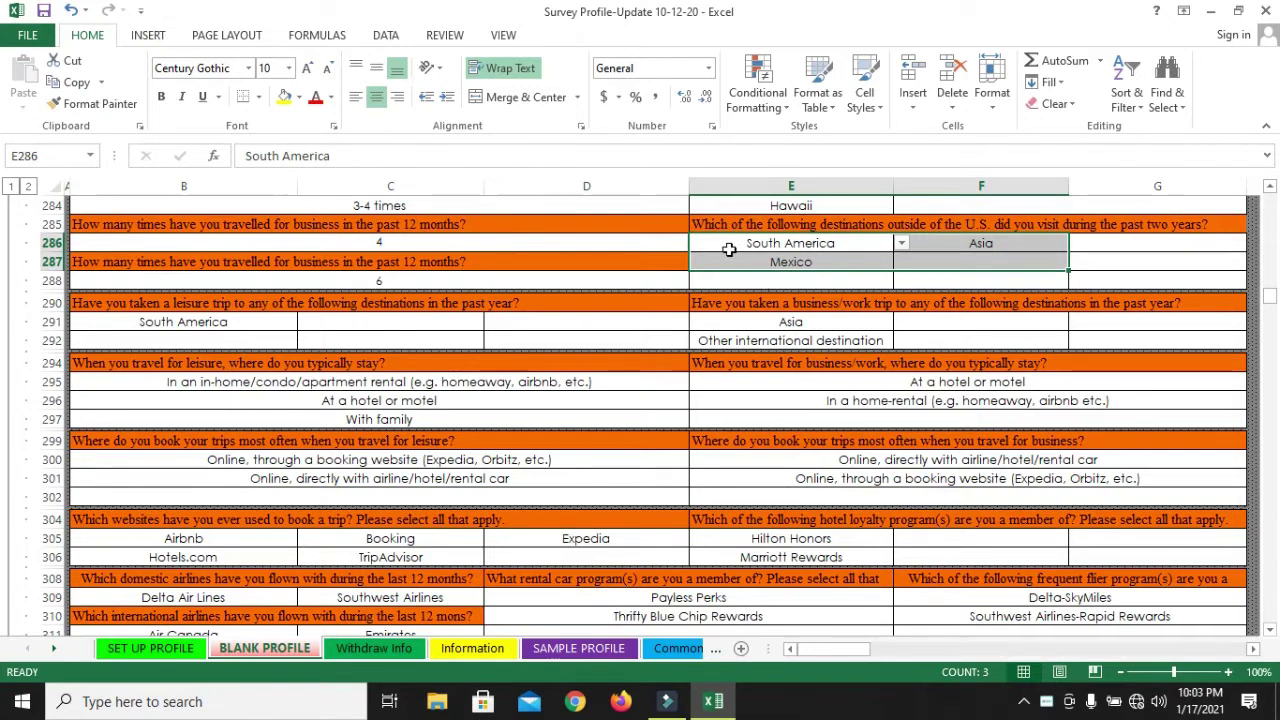
Review how many items each security question in D320, D323, F323, B328 and E328 requires against the answers given beneath it.
{"action": "scroll", "coordinate": [729, 249], "scroll_direction": "down", "scroll_amount": 10}
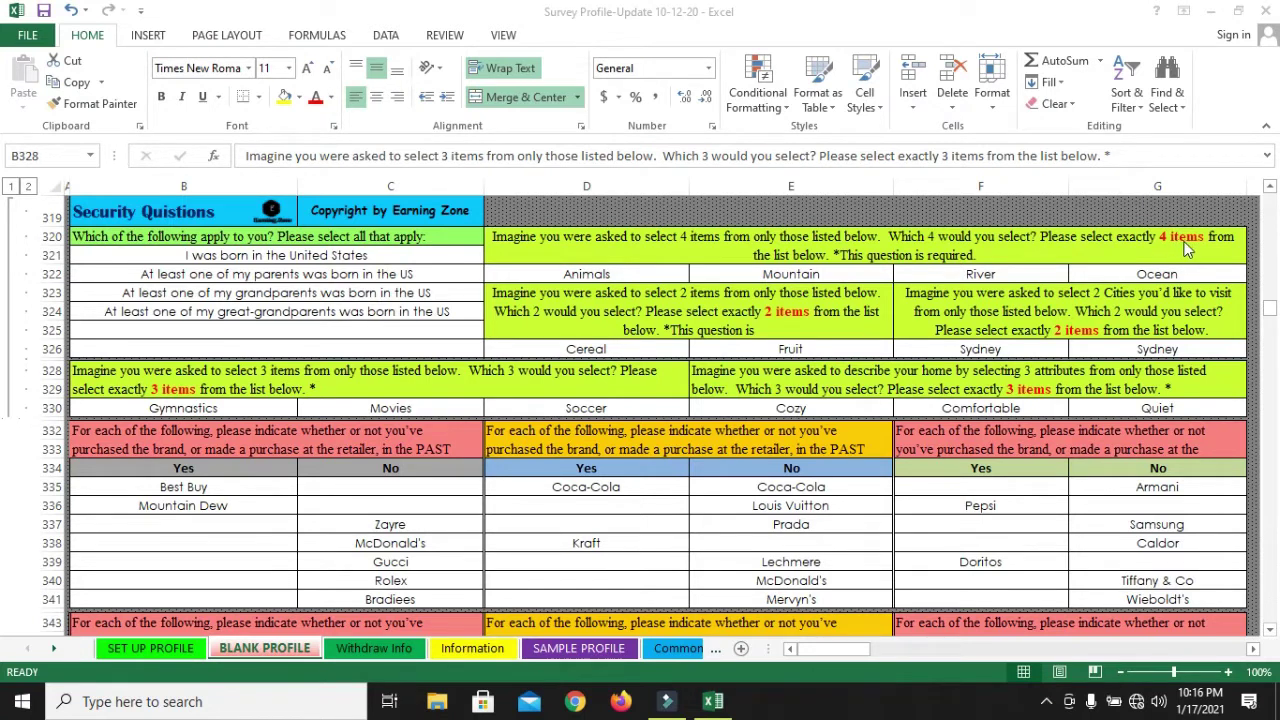
{"action": "left_click", "coordinate": [1108, 245]}
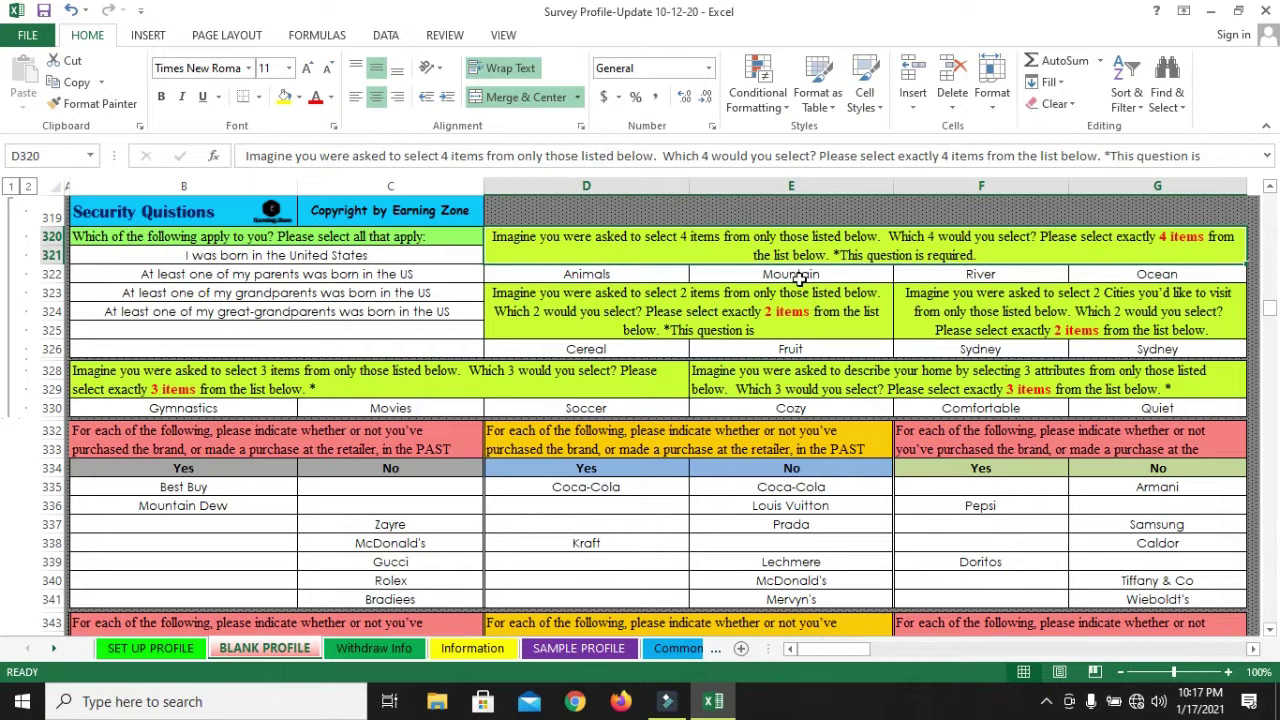
{"action": "left_click", "coordinate": [727, 316]}
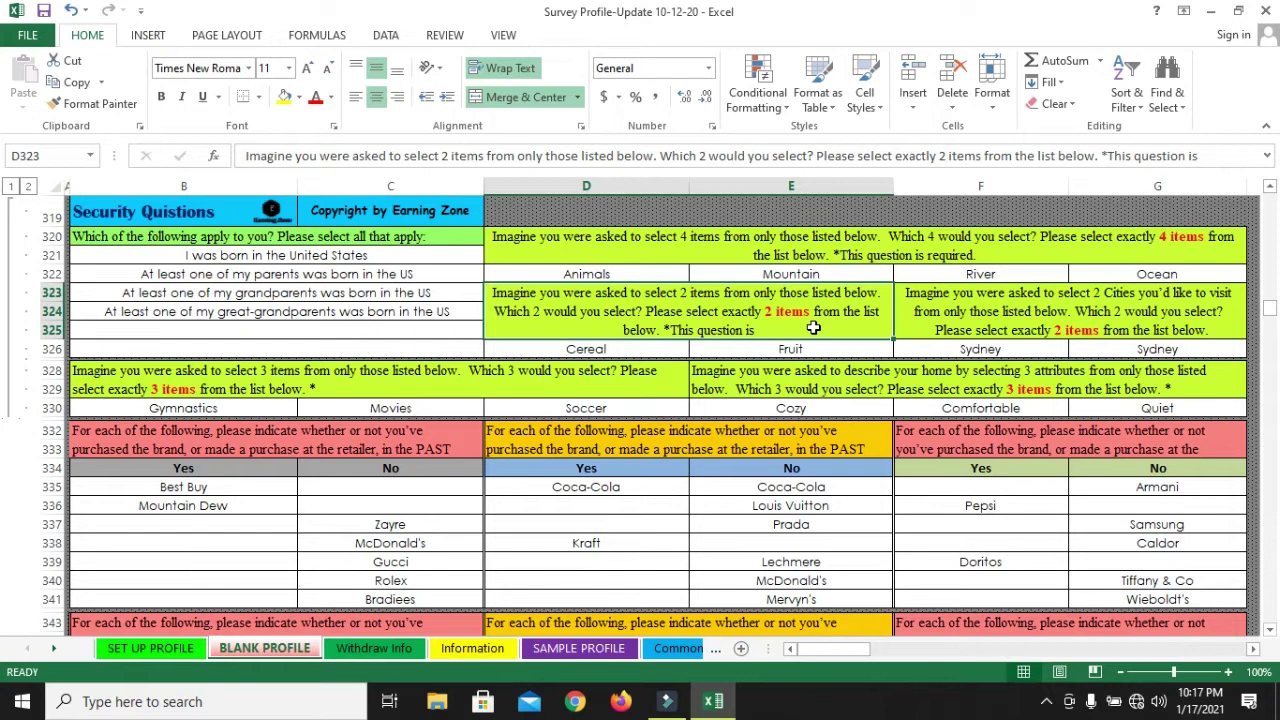
{"action": "left_click", "coordinate": [972, 316]}
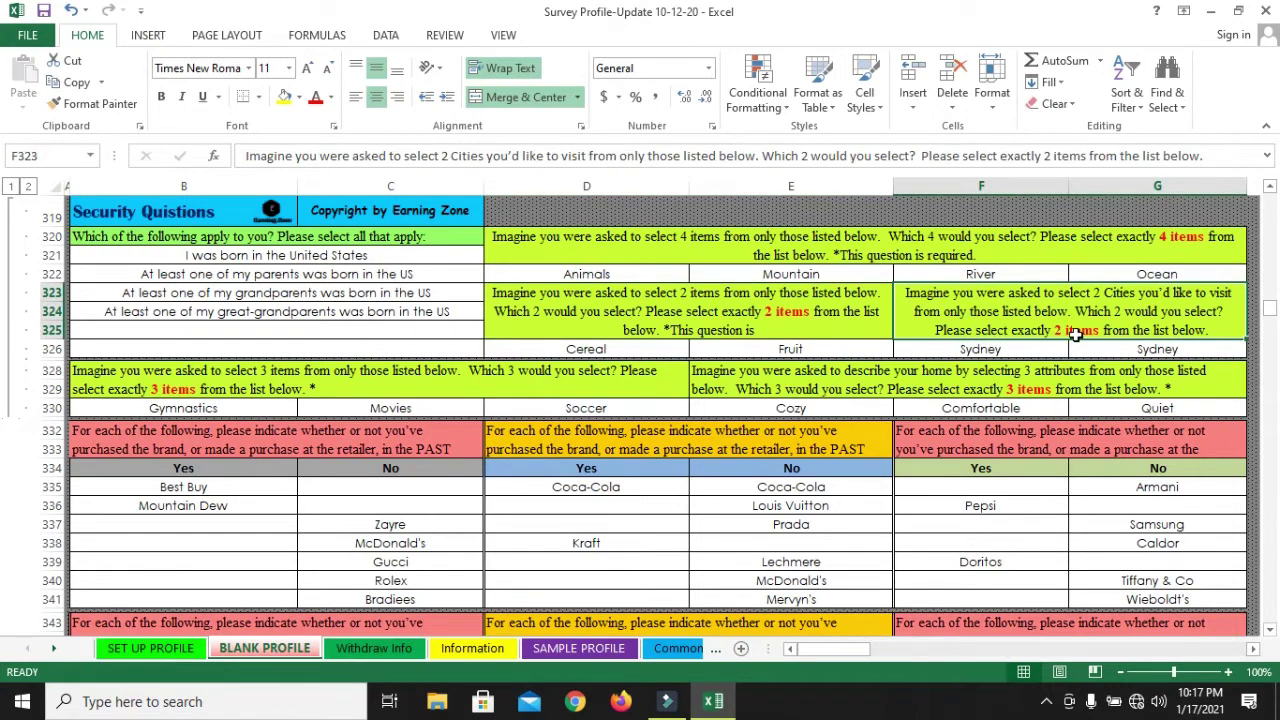
{"action": "left_click", "coordinate": [252, 375]}
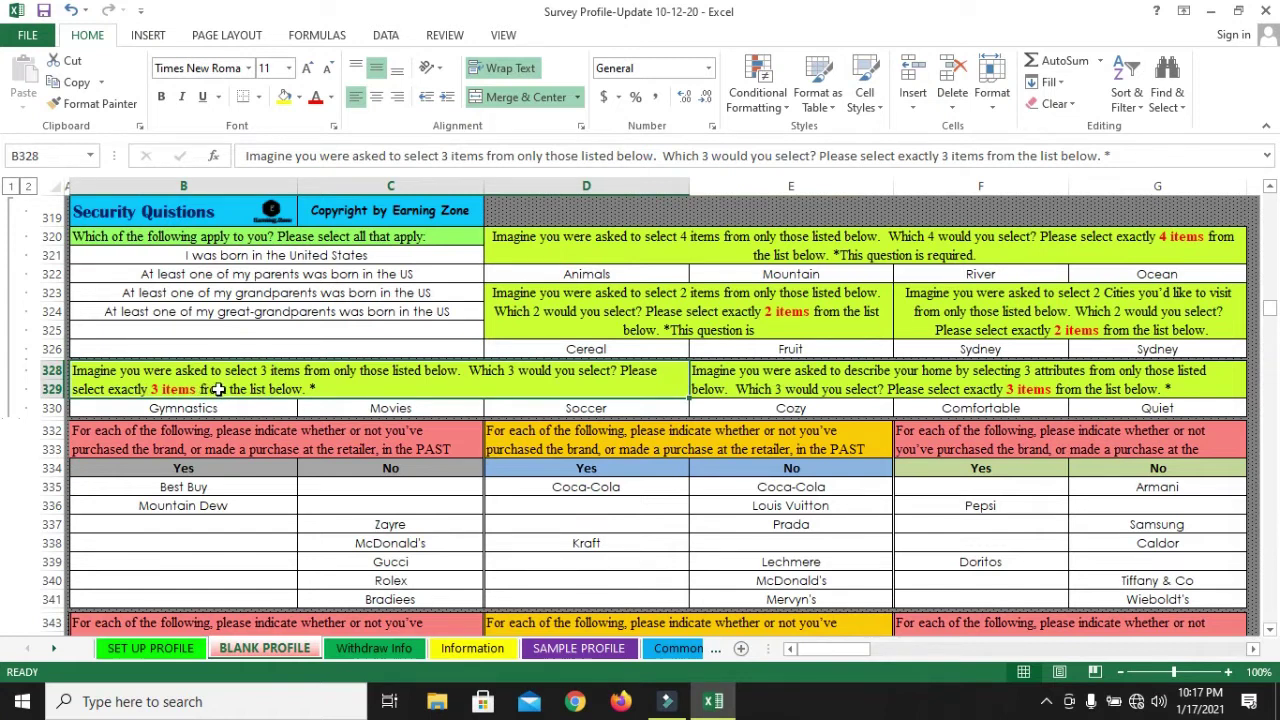
{"action": "left_click", "coordinate": [910, 384]}
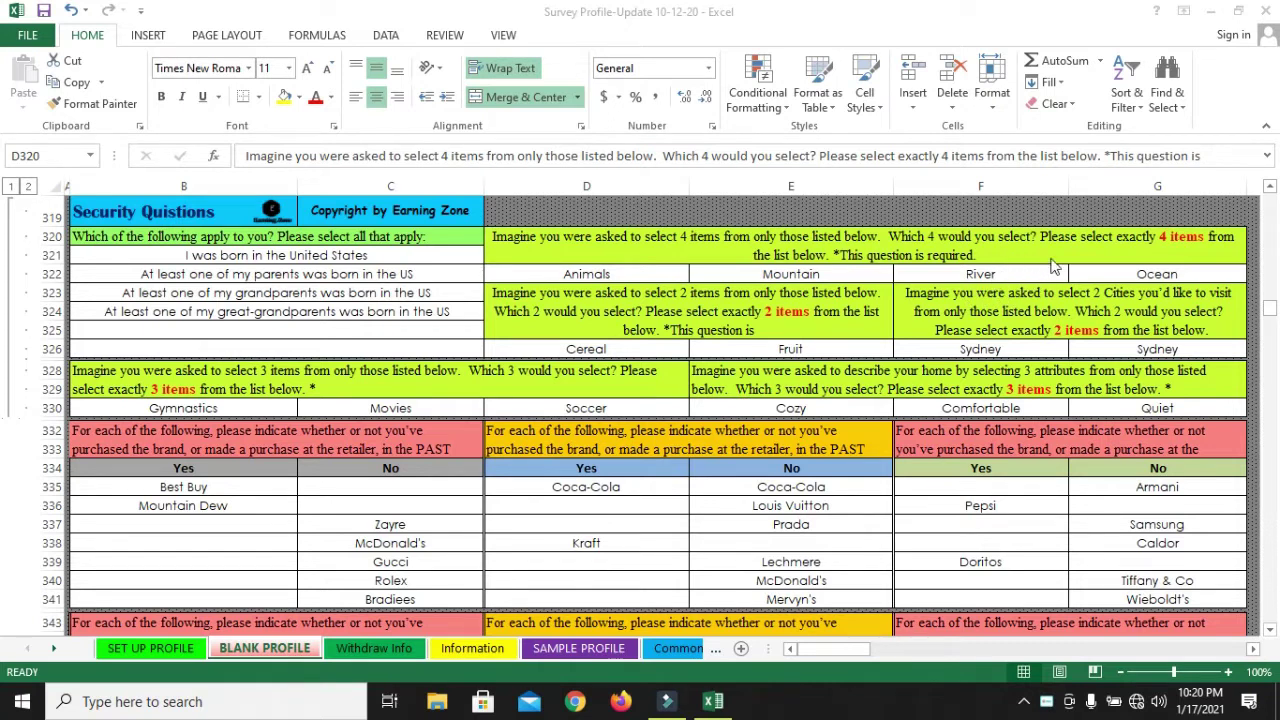
{"action": "left_click", "coordinate": [1128, 243]}
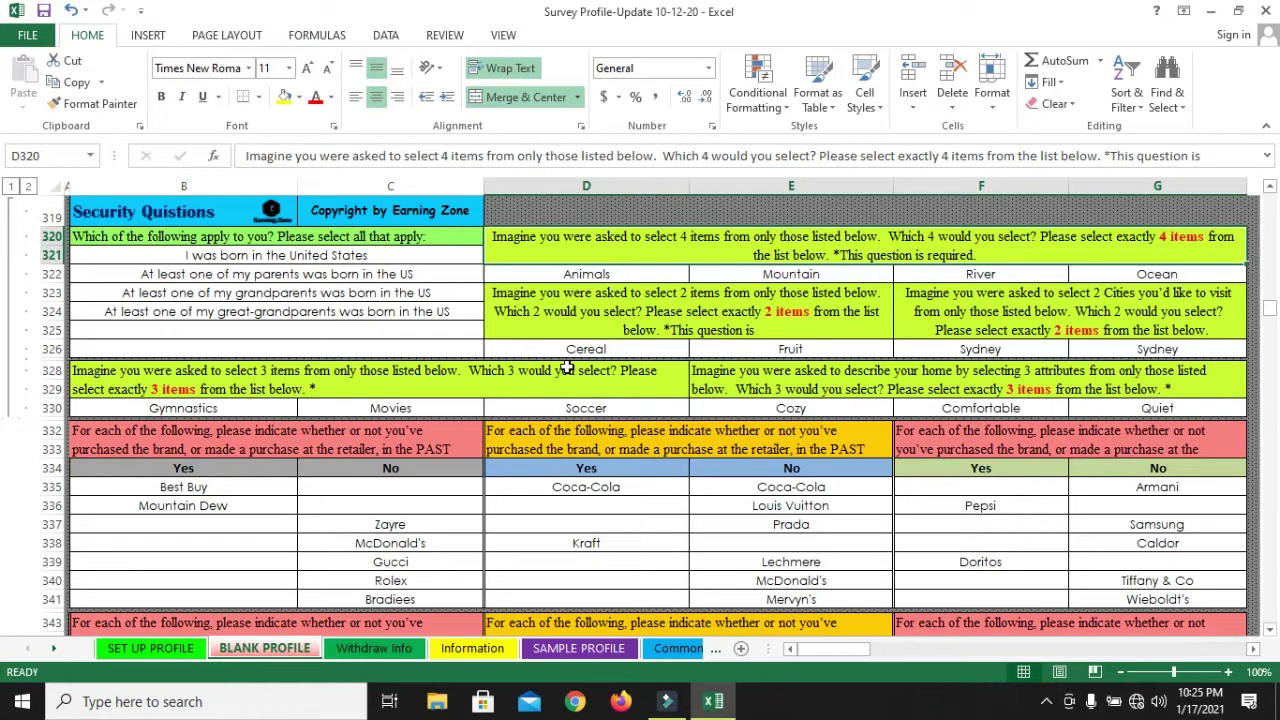
{"action": "scroll", "coordinate": [567, 368], "scroll_direction": "down", "scroll_amount": 4}
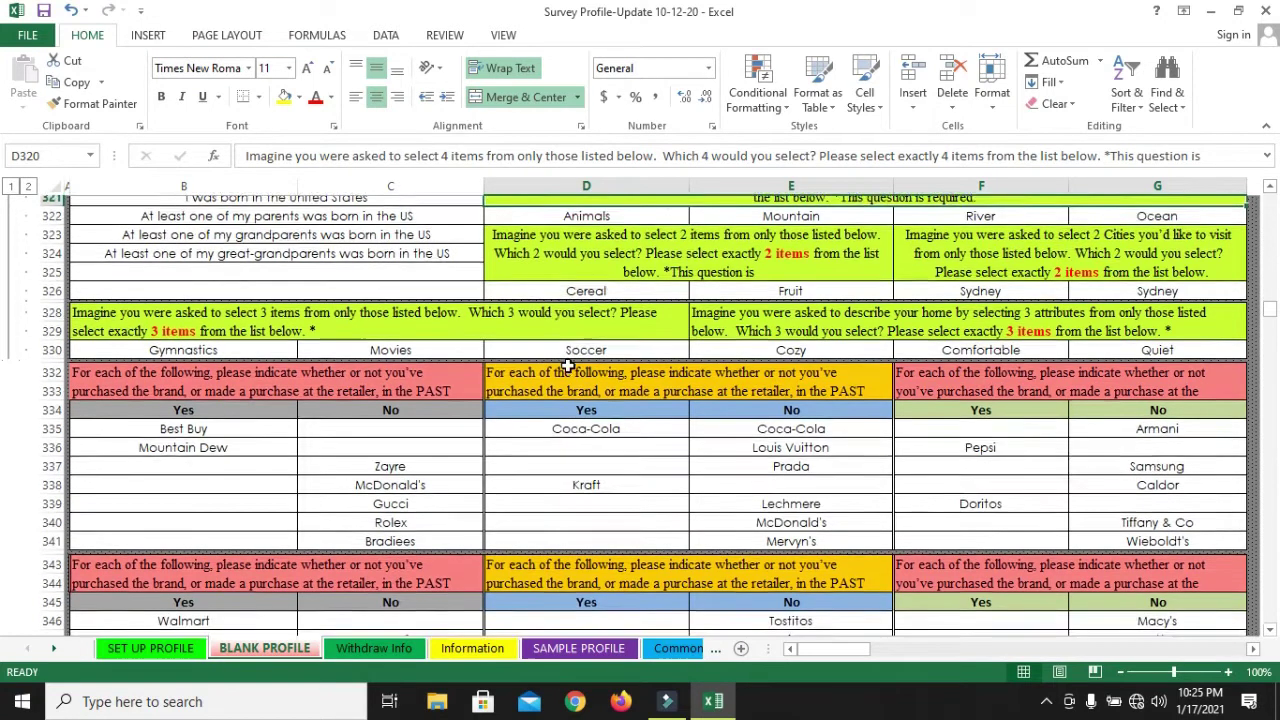